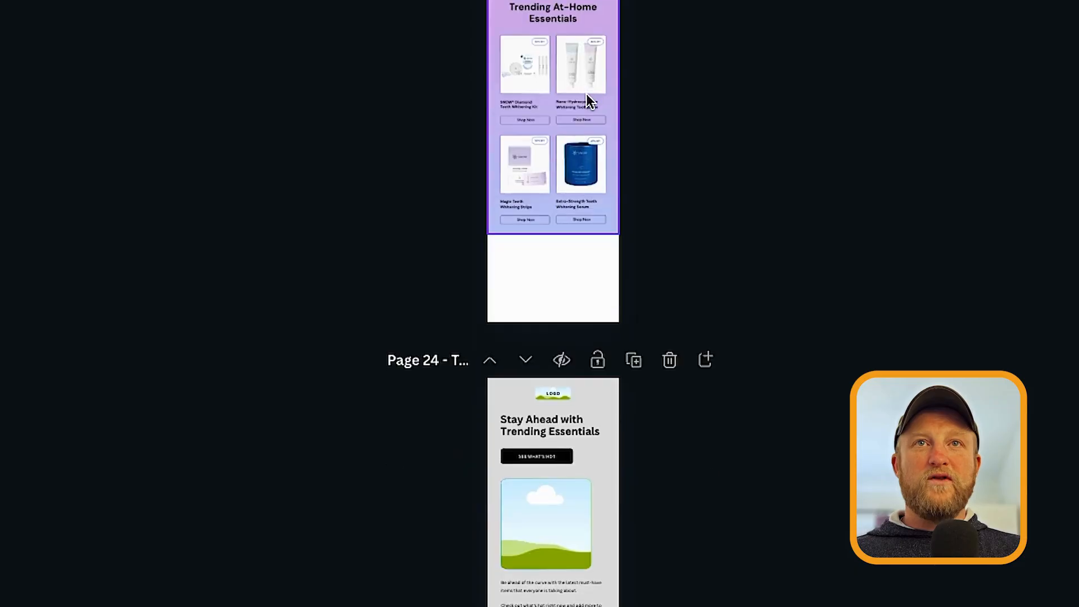
- Review the trending-product email templates, then switch to the TaylorMade site and look over its Drivers page
scroll(585, 93, "up", 15)
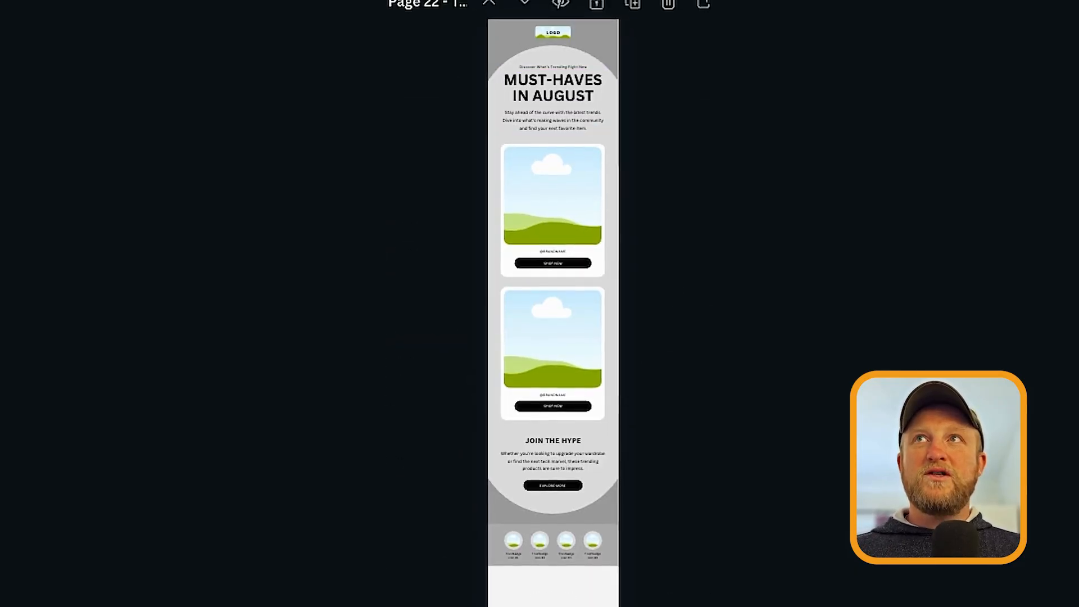
left_click(108, 25)
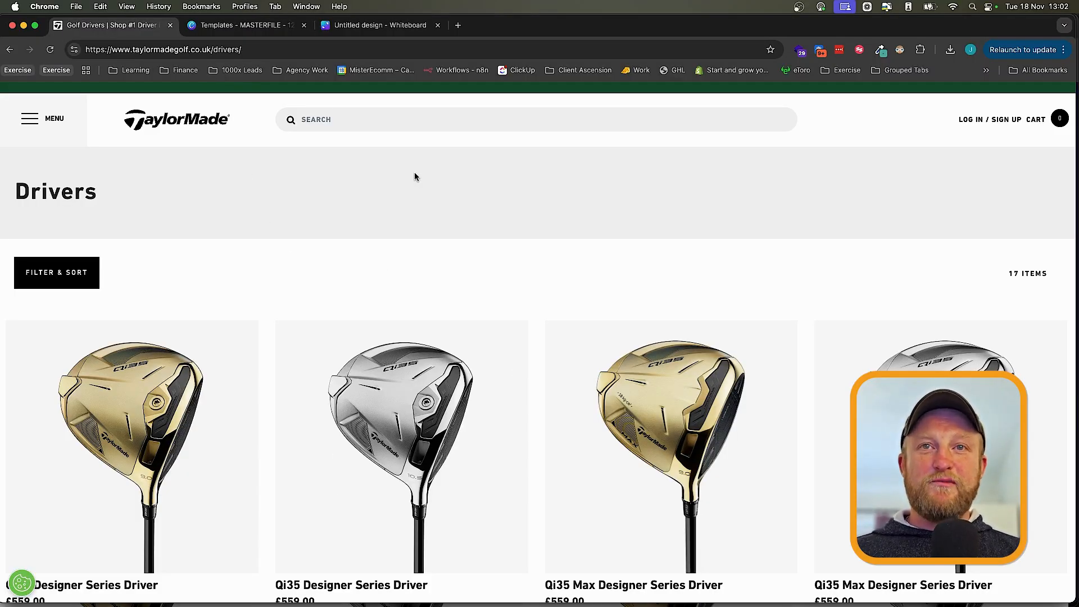
scroll(415, 176, "down", 10)
scroll(414, 168, "up", 10)
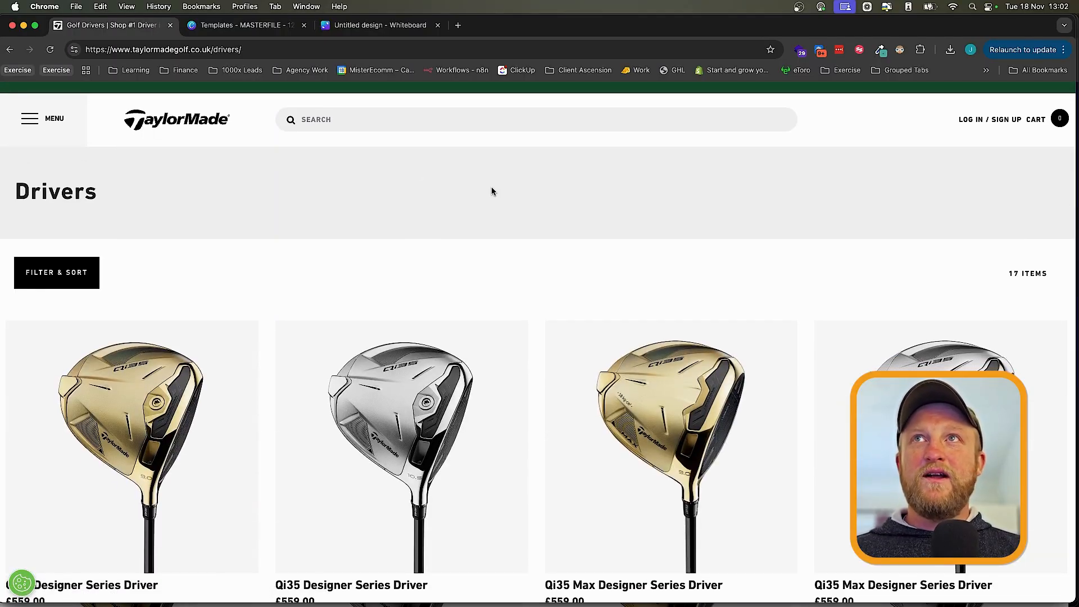
- Copy the first product card section of the page 22 "MUST-HAVES IN AUGUST" template into the untitled Canva whiteboard
left_click(264, 30)
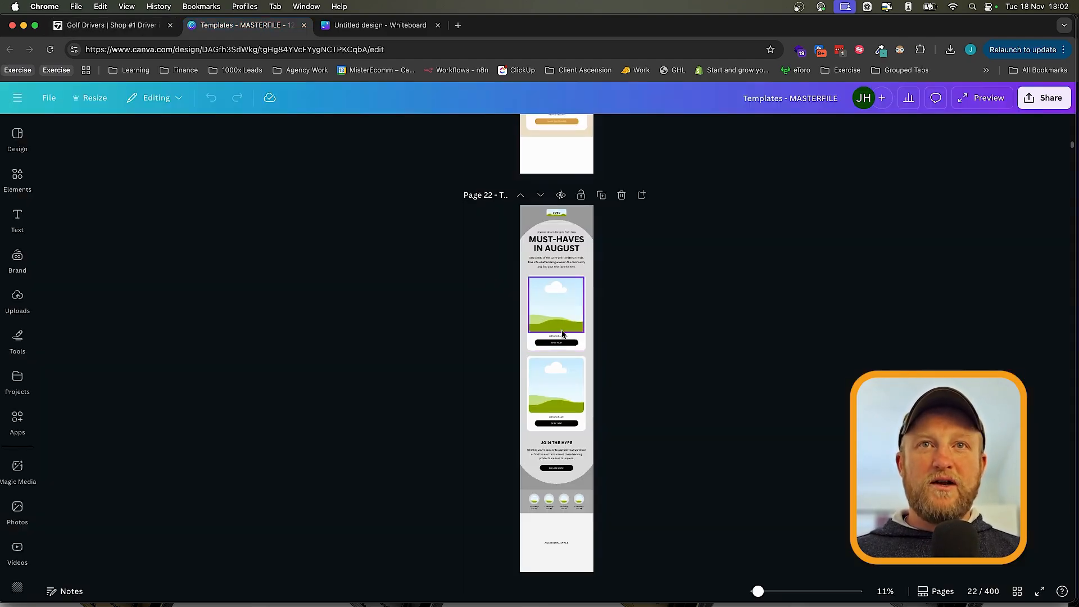
scroll(577, 385, "up", 3)
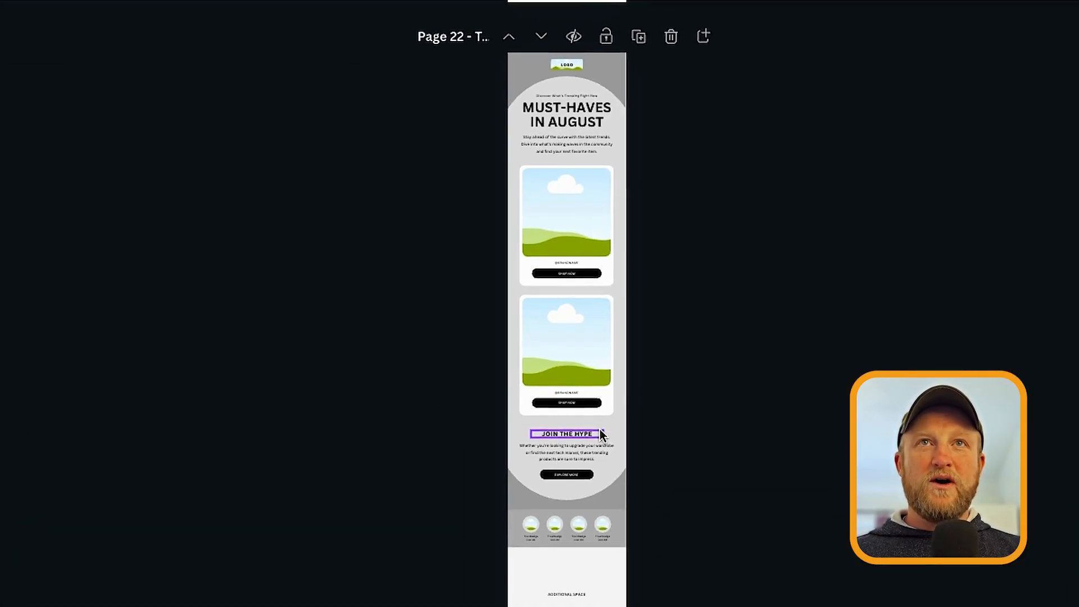
scroll(468, 193, "down", 1)
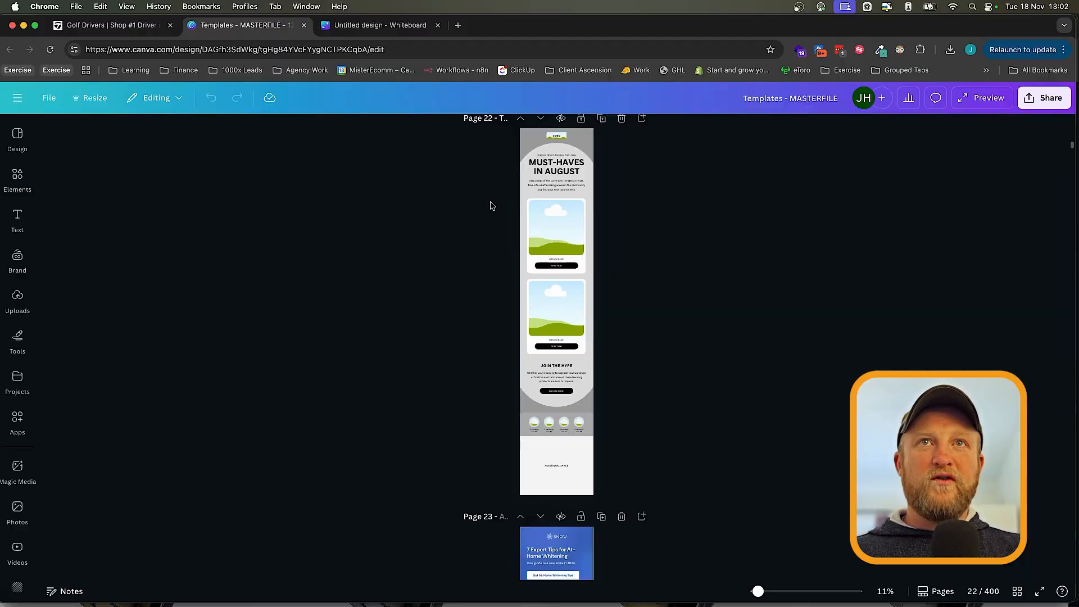
left_click_drag(489, 200, 608, 265)
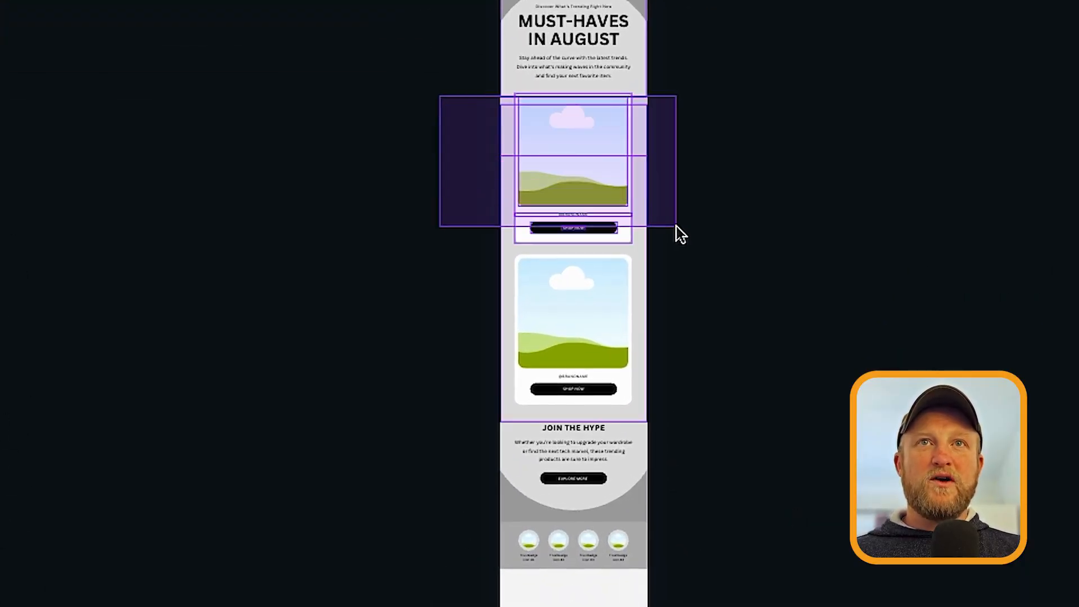
left_click_drag(679, 233, 682, 242)
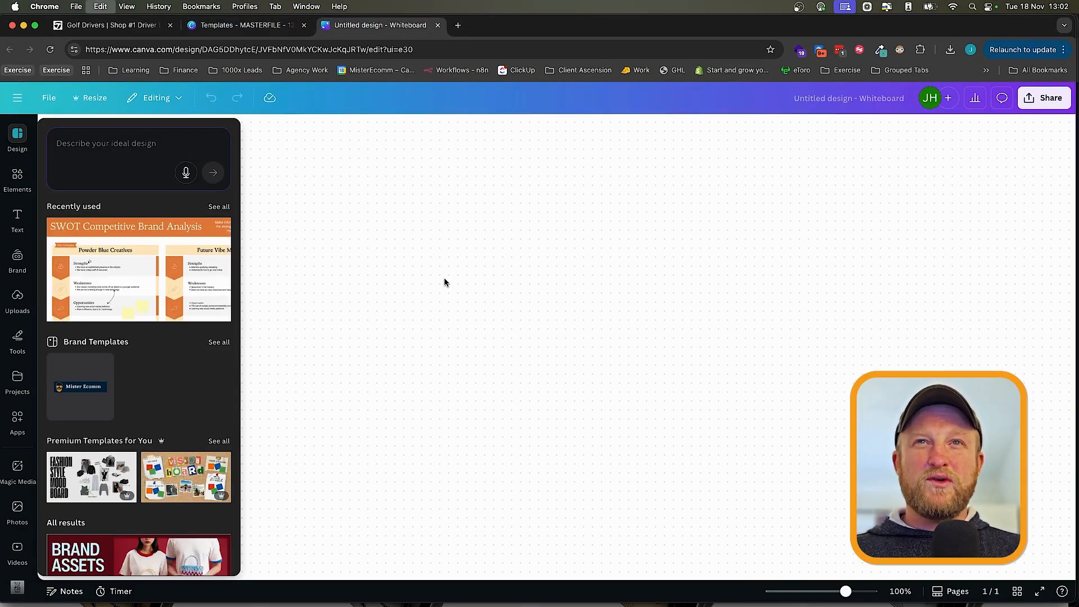
key("super+v")
scroll(445, 282, "down", 10, "ctrl")
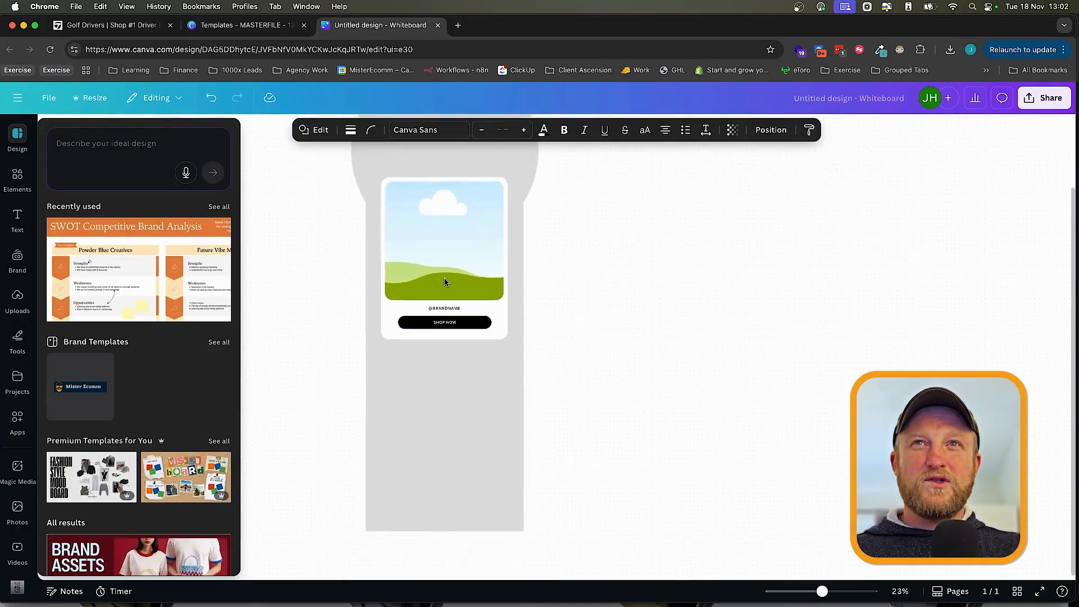
scroll(446, 385, "left", 3)
scroll(447, 384, "up", 2)
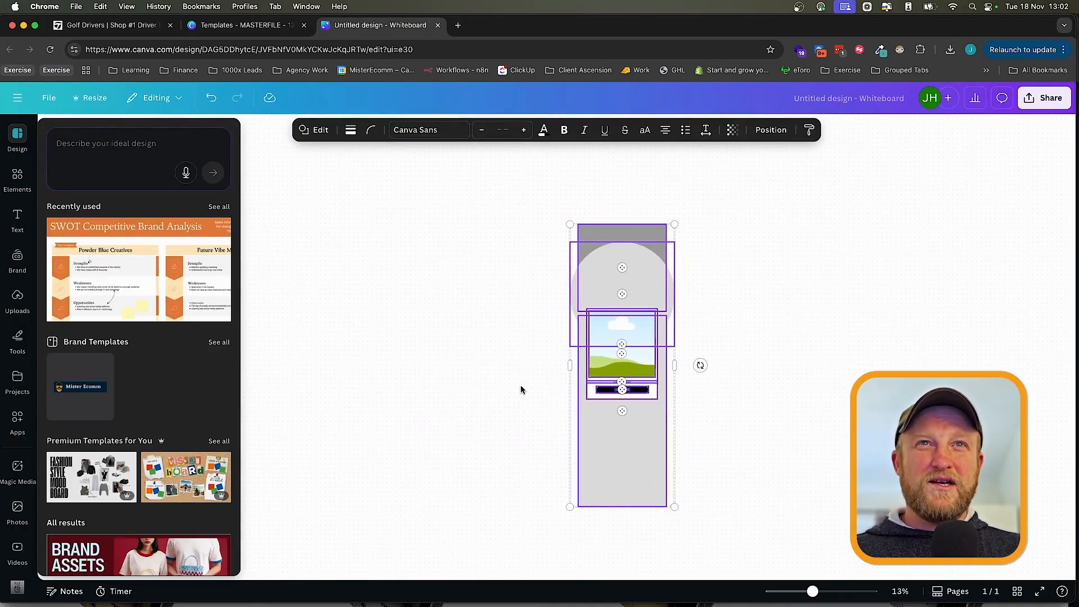
- Delete the light grey circle and the dark grey header block pasted along with the product card
left_click(522, 386)
left_click(623, 252)
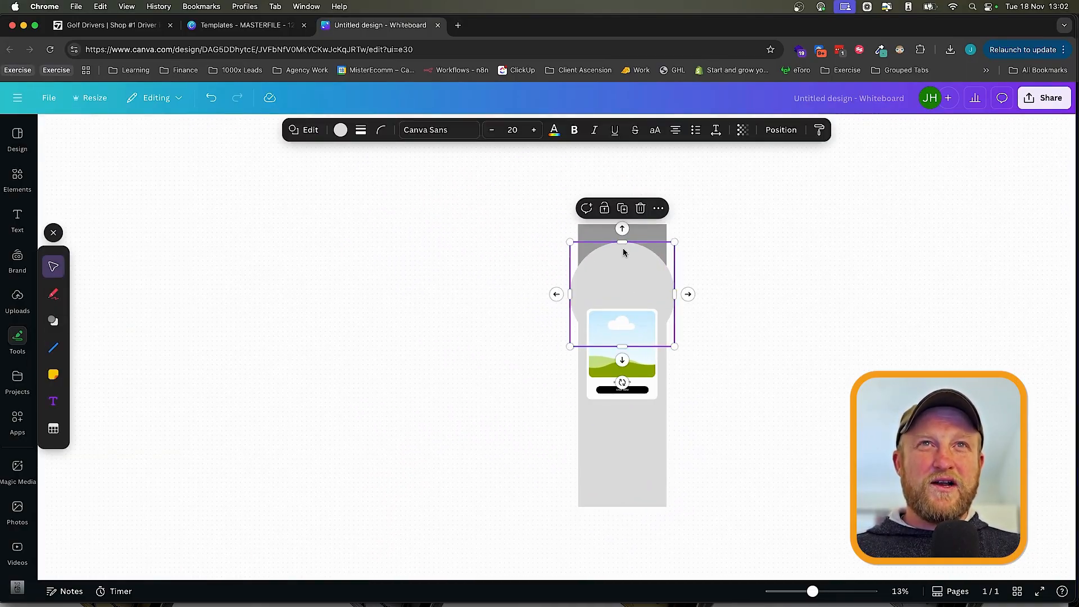
key("Delete")
left_click(627, 255)
key("Delete")
- Try removing the light grey background behind the product card, and undo the deletion
left_click(648, 439)
key("Delete")
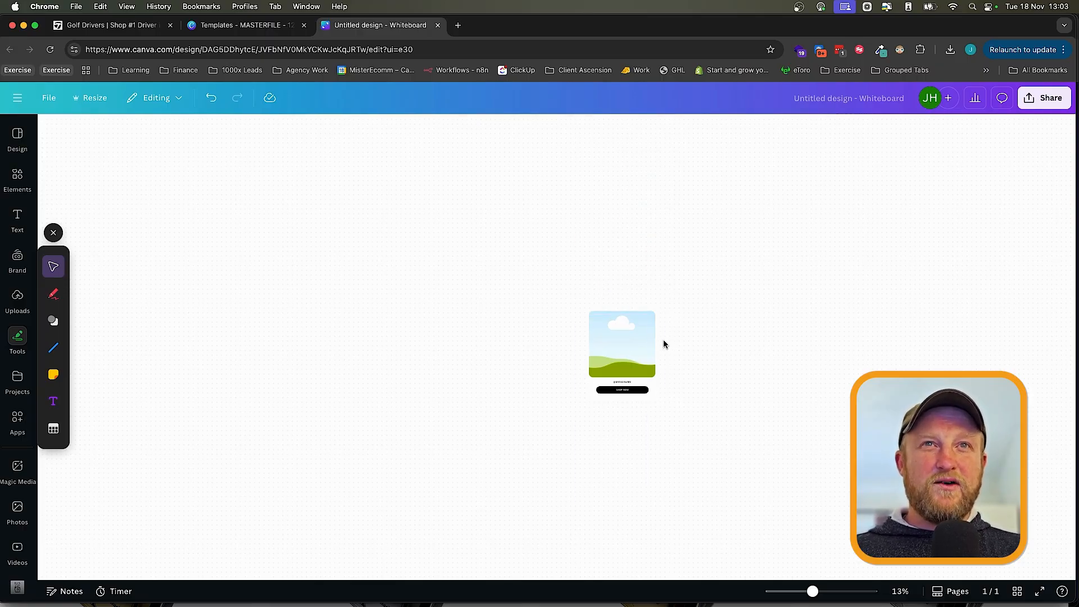
key("super+z")
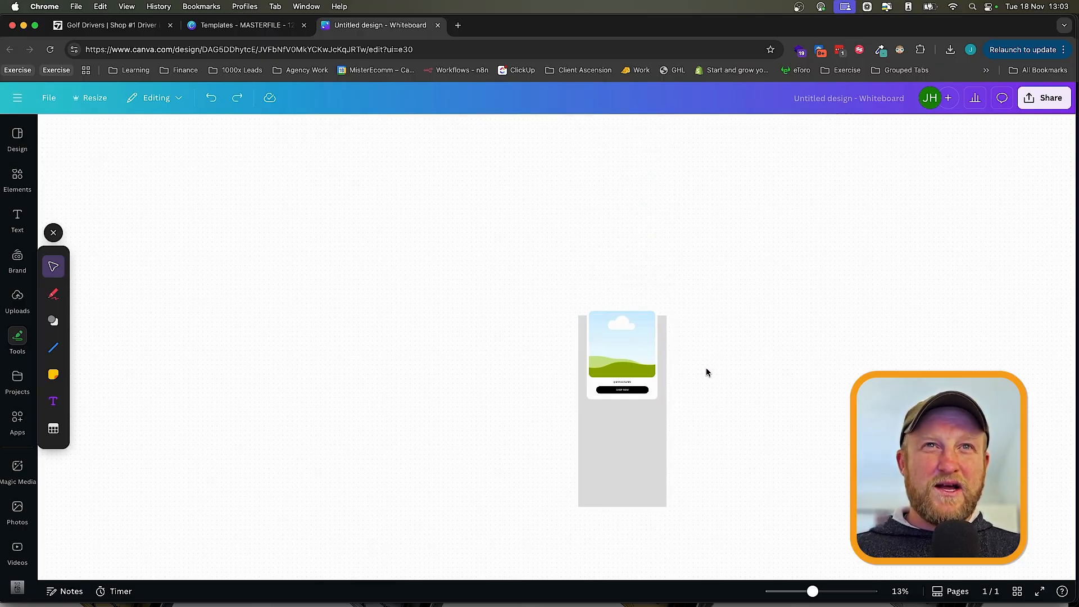
scroll(708, 372, "right", 1)
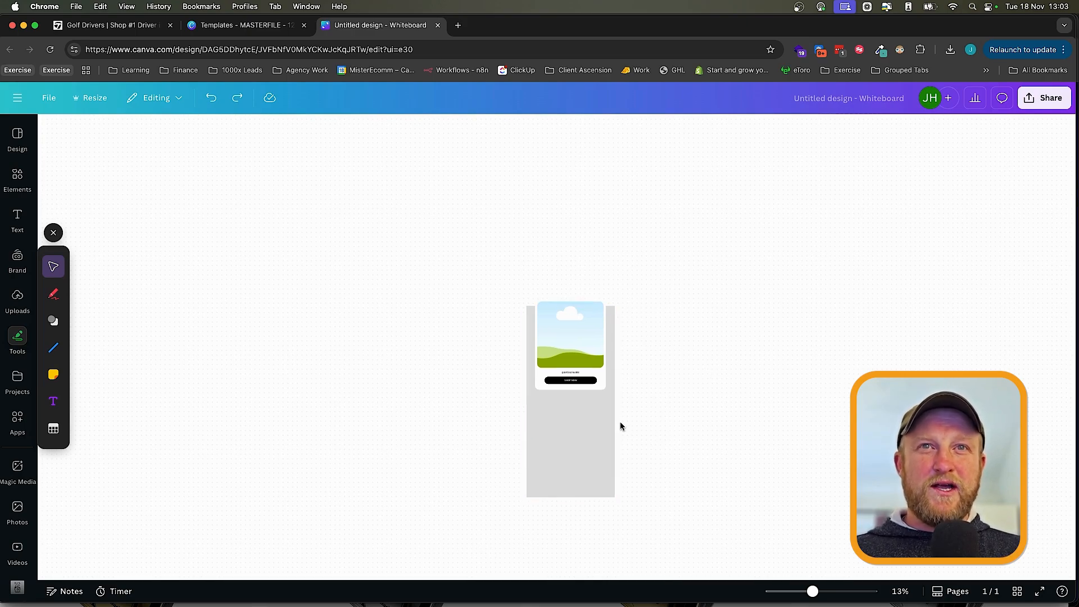
left_click(562, 434)
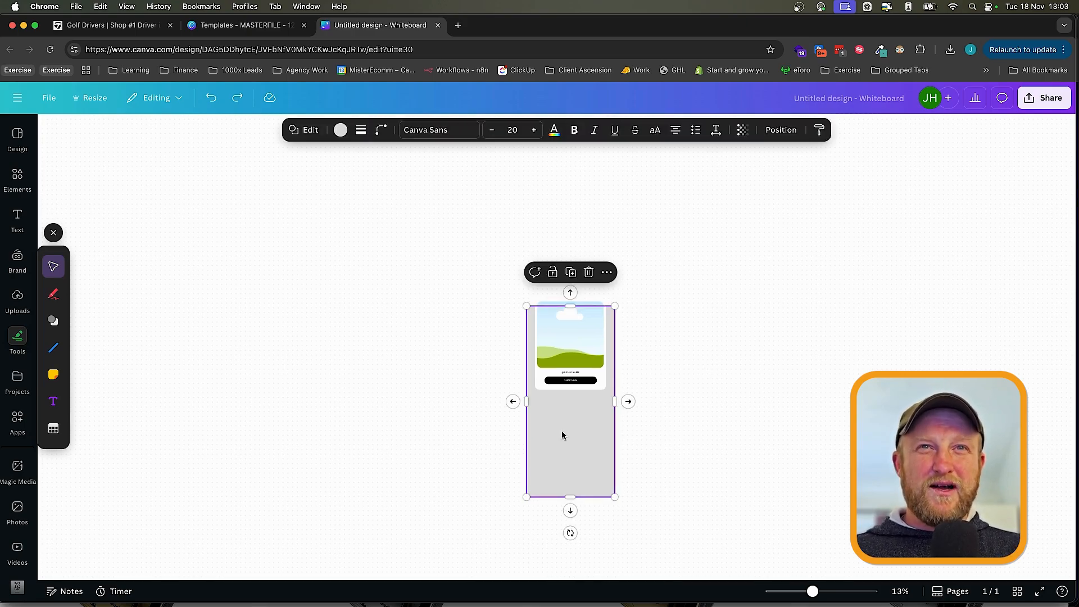
left_click(650, 423)
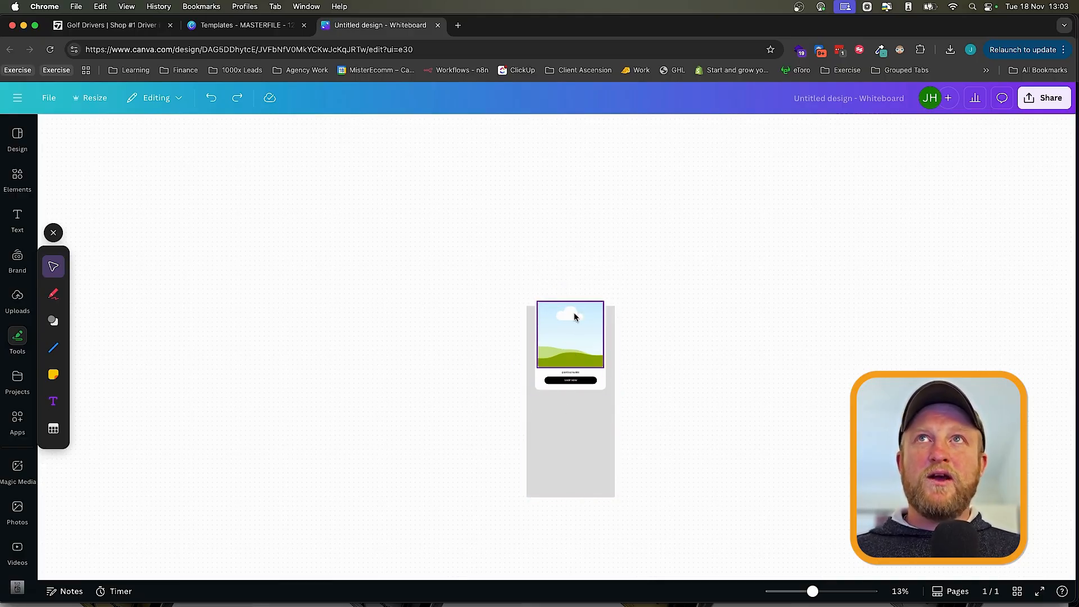
- Copy the logo and "Discover What's Trending NOW" hero from template page 20 into the whiteboard, directly above the product card
key("ctrl+shift+Tab")
scroll(568, 278, "up", 5)
scroll(569, 284, "up", 10)
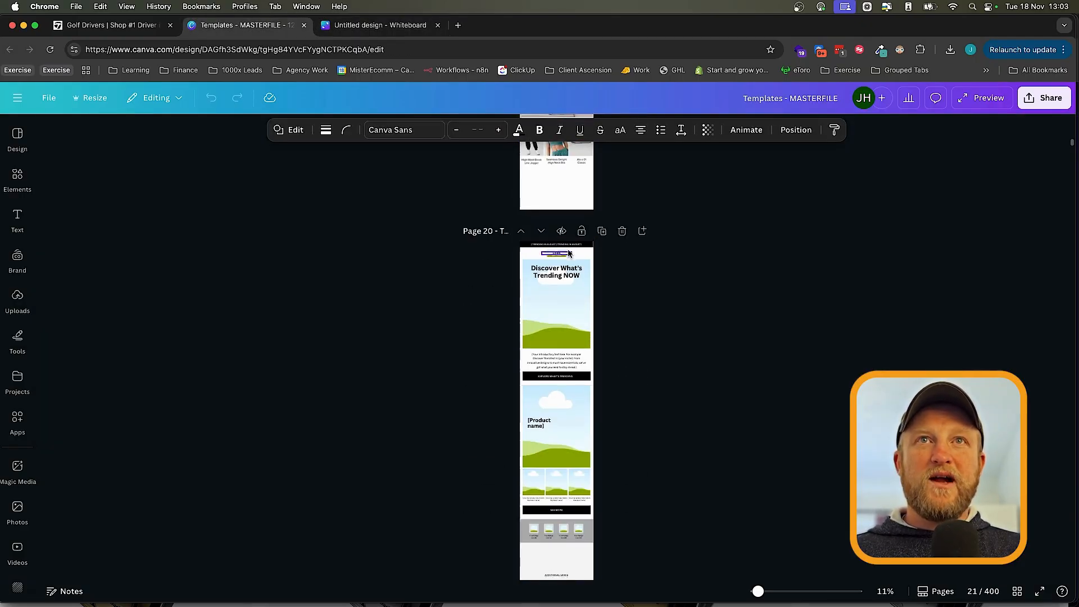
scroll(565, 219, "up", 5)
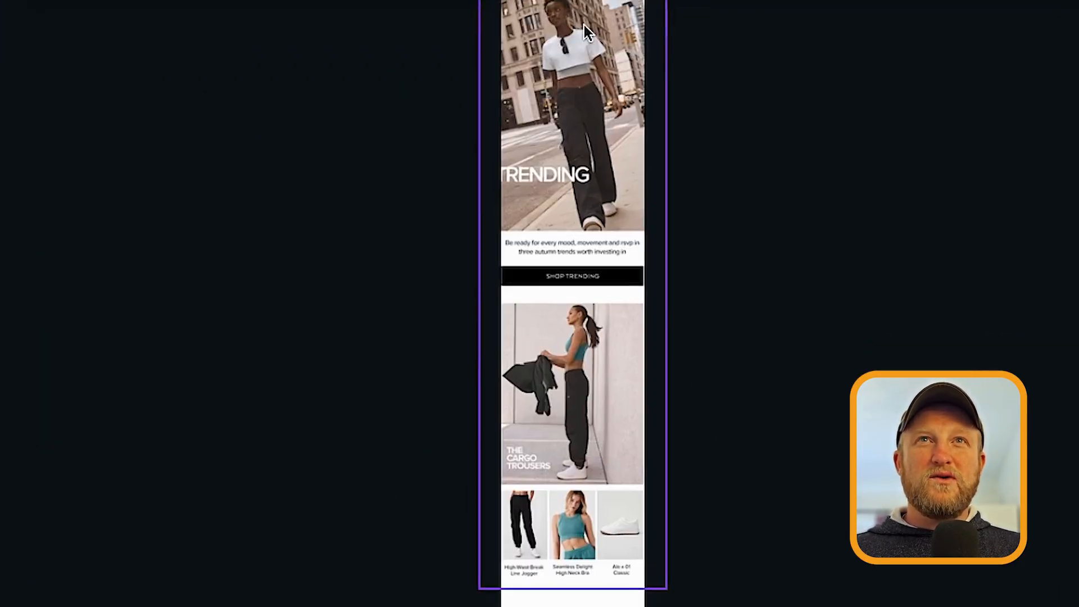
scroll(584, 269, "down", 8)
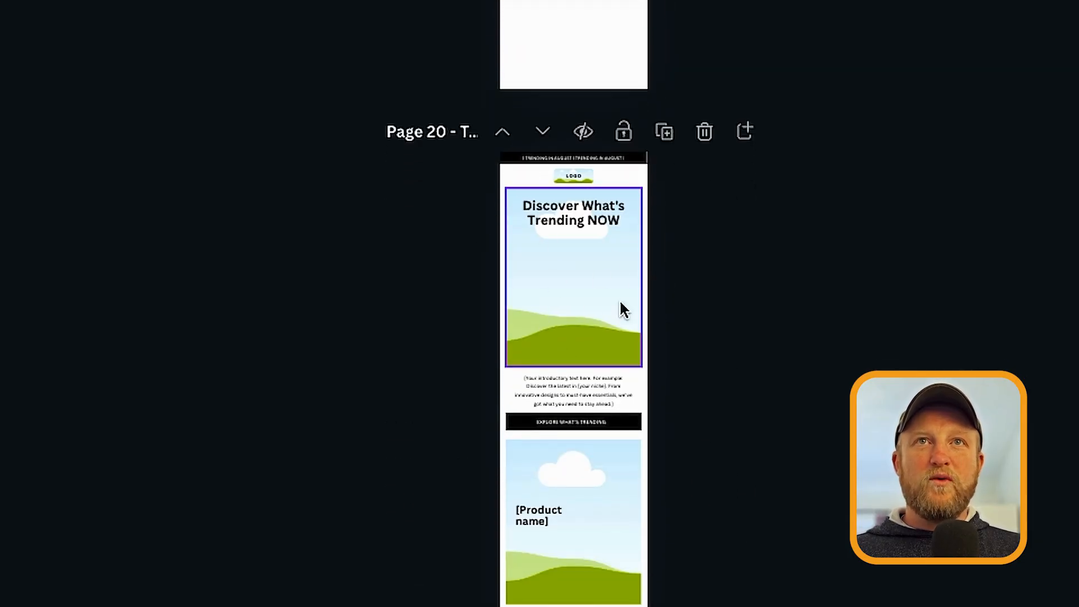
left_click_drag(476, 175, 656, 355)
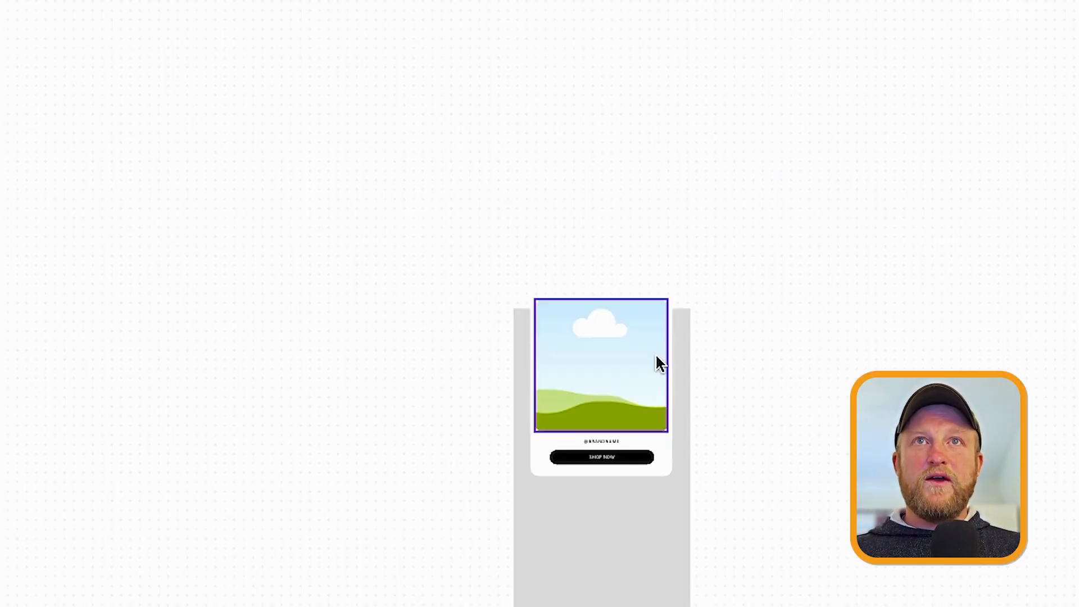
key("ctrl+v")
left_click_drag(659, 362, 613, 185)
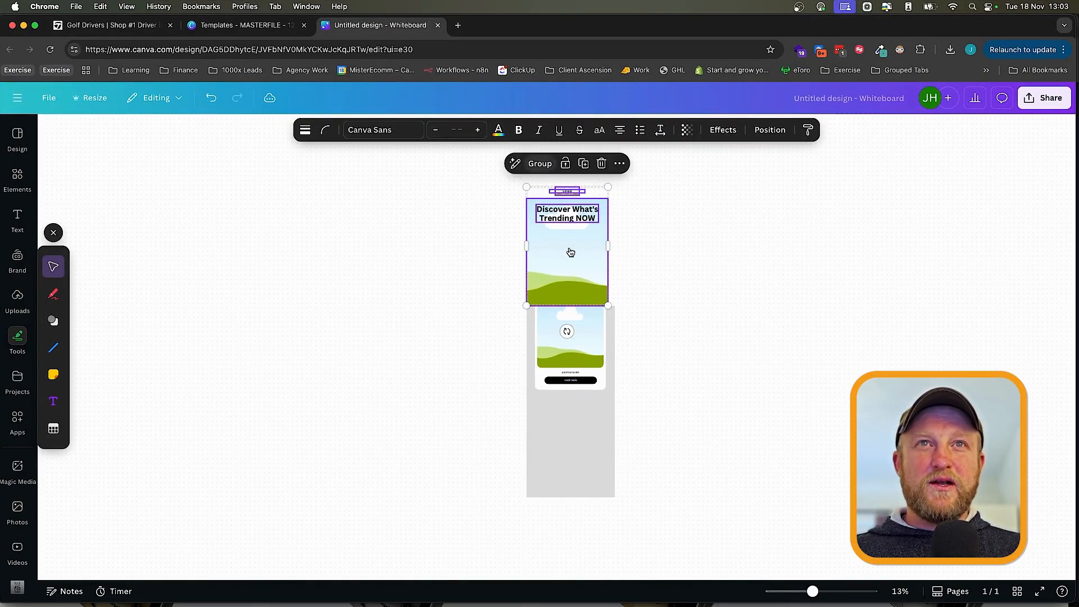
- Enlarge the hero section to match the width of the grey background and shift it slightly upward
scroll(570, 251, "up", 5)
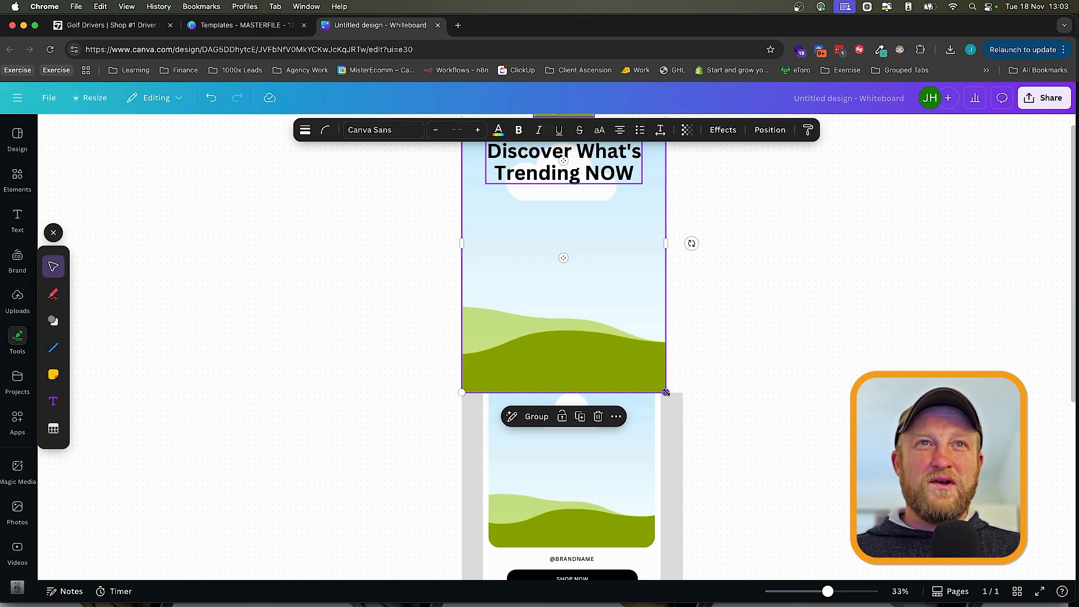
left_click_drag(666, 392, 691, 409)
left_click_drag(645, 361, 644, 312)
- Extend the top edge of the light grey background upward so it reaches behind the hero image and logo
scroll(509, 426, "down", 4)
left_click(540, 417)
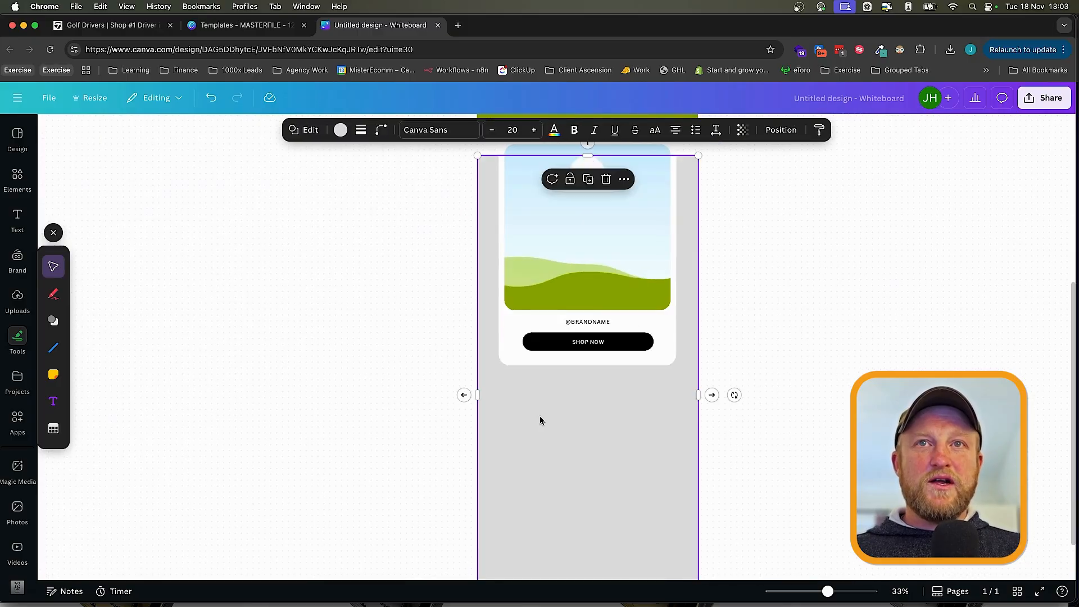
scroll(539, 413, "up", 2)
scroll(536, 375, "up", 3)
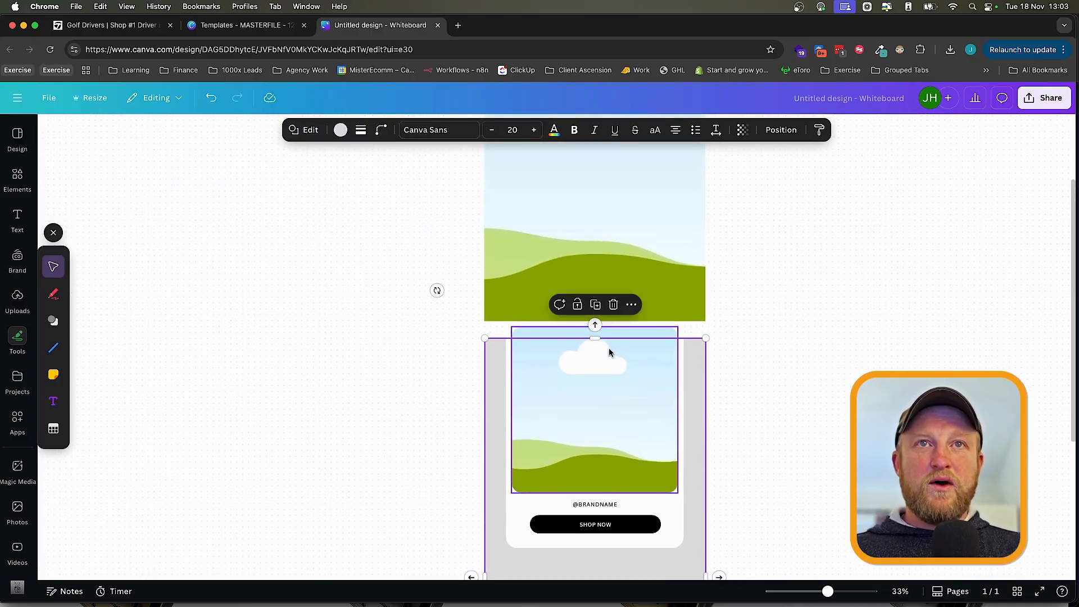
mouse_move(598, 338)
left_mouse_down()
mouse_move(594, 276)
mouse_move(589, 344)
left_mouse_up()
scroll(595, 277, "up", 8)
scroll(589, 344, "down", 15)
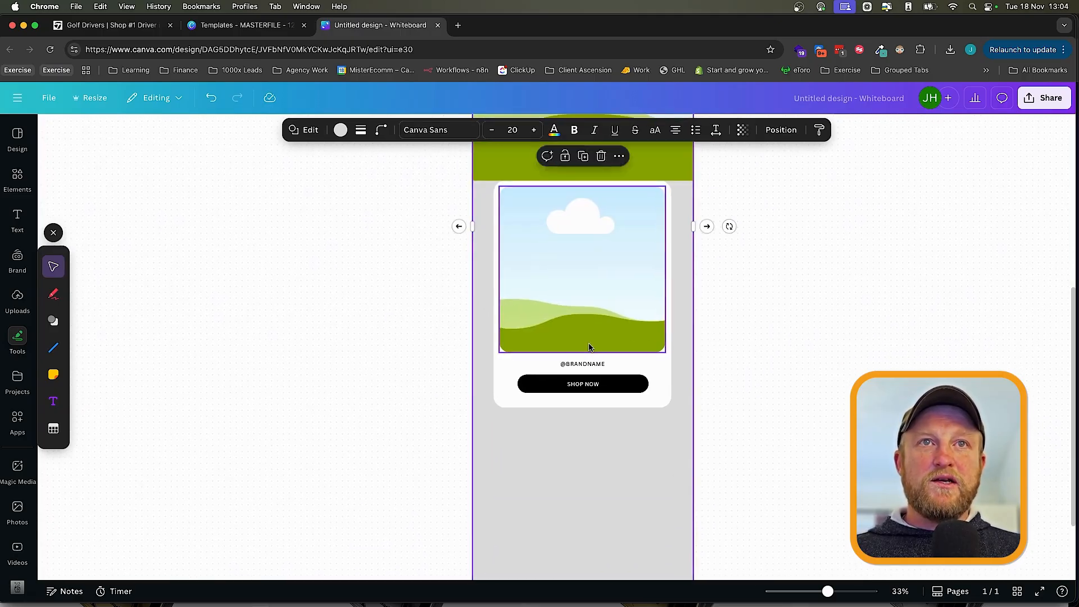
- Extend the bottom edge of the light grey background downward to a height of about 6,277
scroll(589, 347, "down", 2)
left_click_drag(589, 367, 590, 525)
scroll(588, 410, "down", 7)
left_click_drag(590, 324, 592, 422)
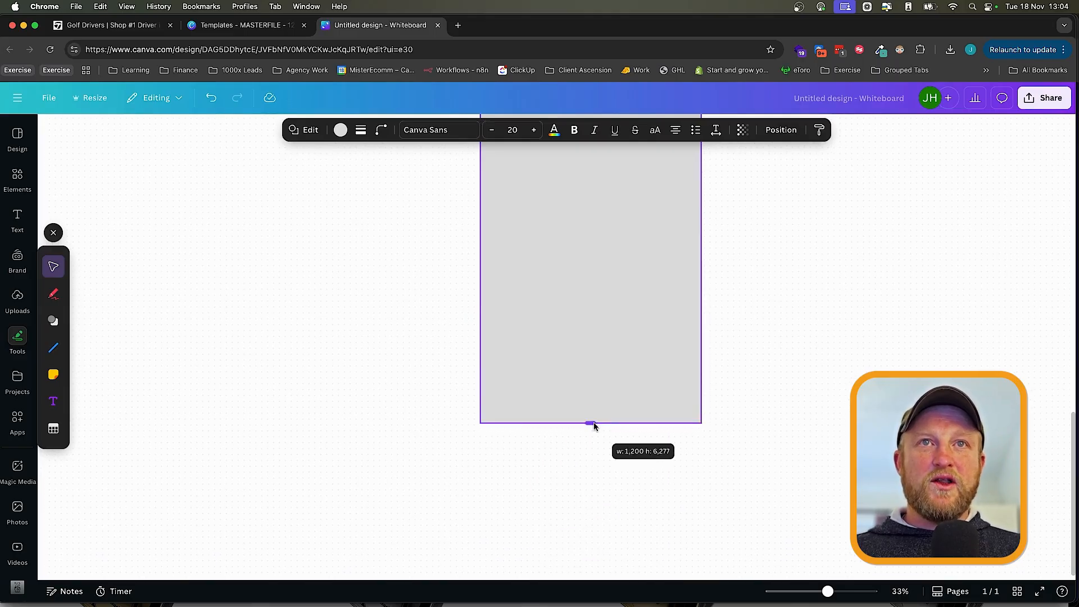
scroll(592, 423, "up", 10)
scroll(592, 423, "down", 3)
scroll(592, 422, "down", 3)
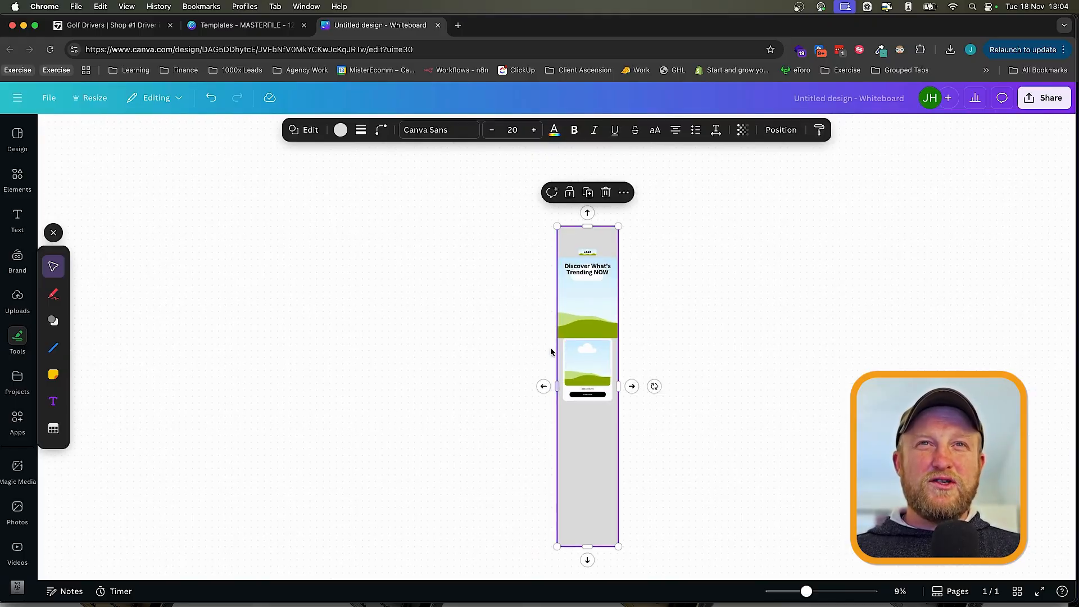
left_click(580, 354, "shift")
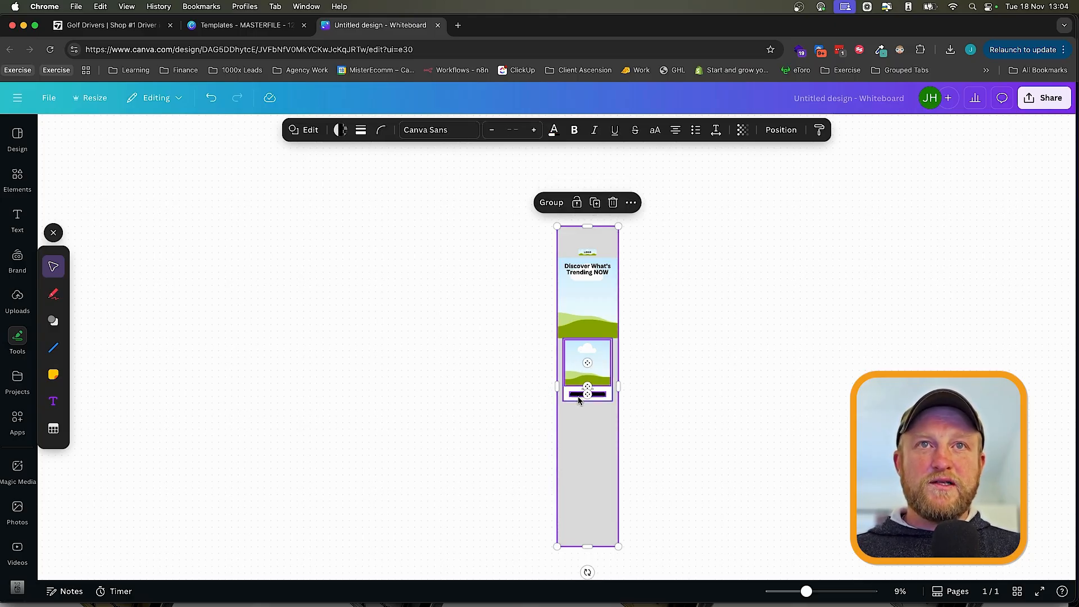
scroll(582, 393, "up", 5)
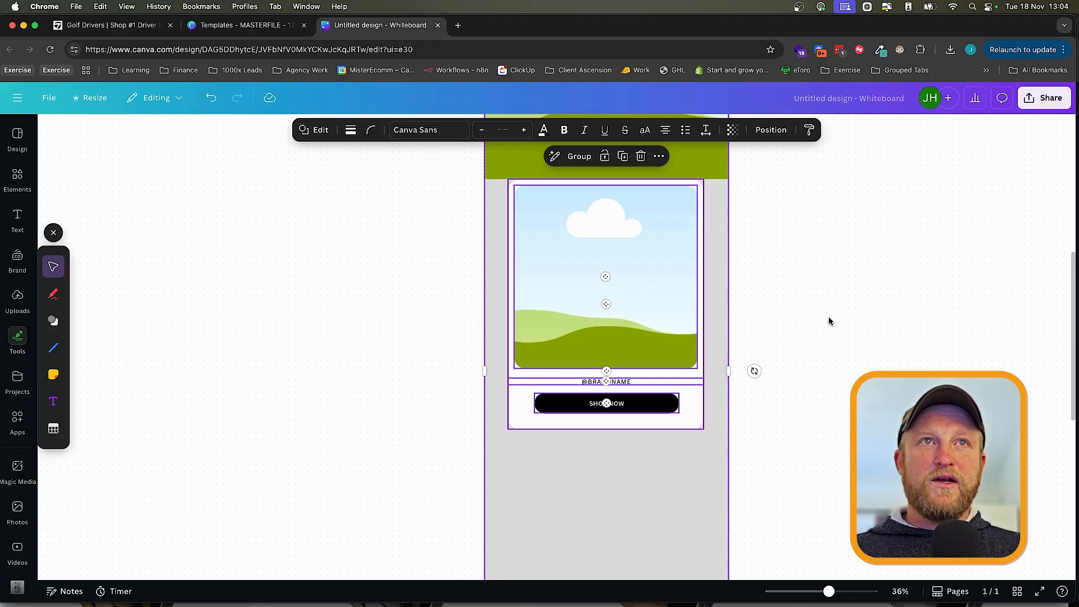
left_click(935, 298)
left_click(631, 251)
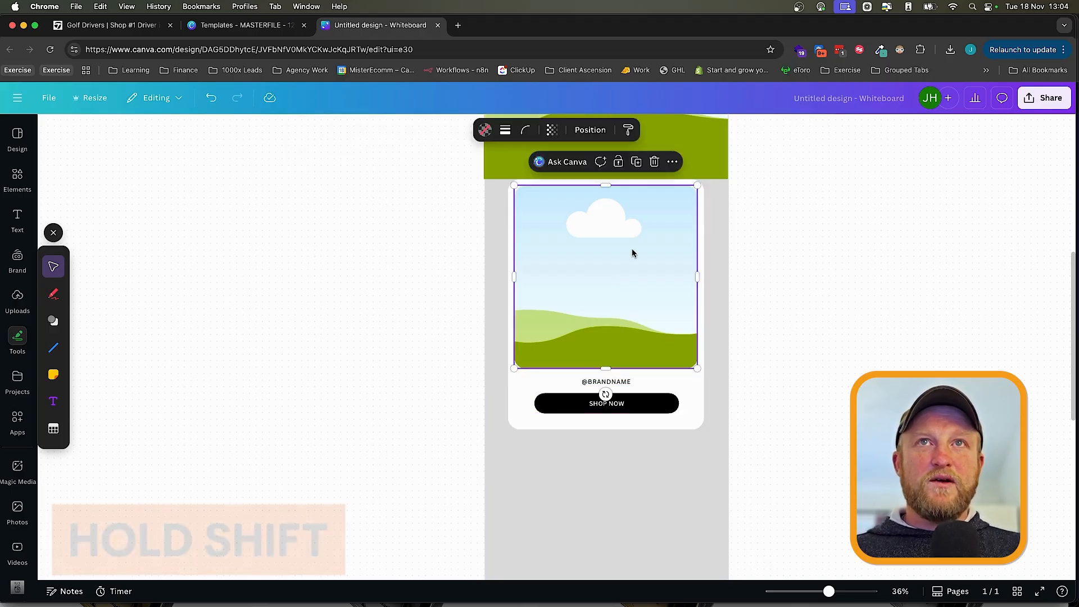
left_click(517, 409, "shift")
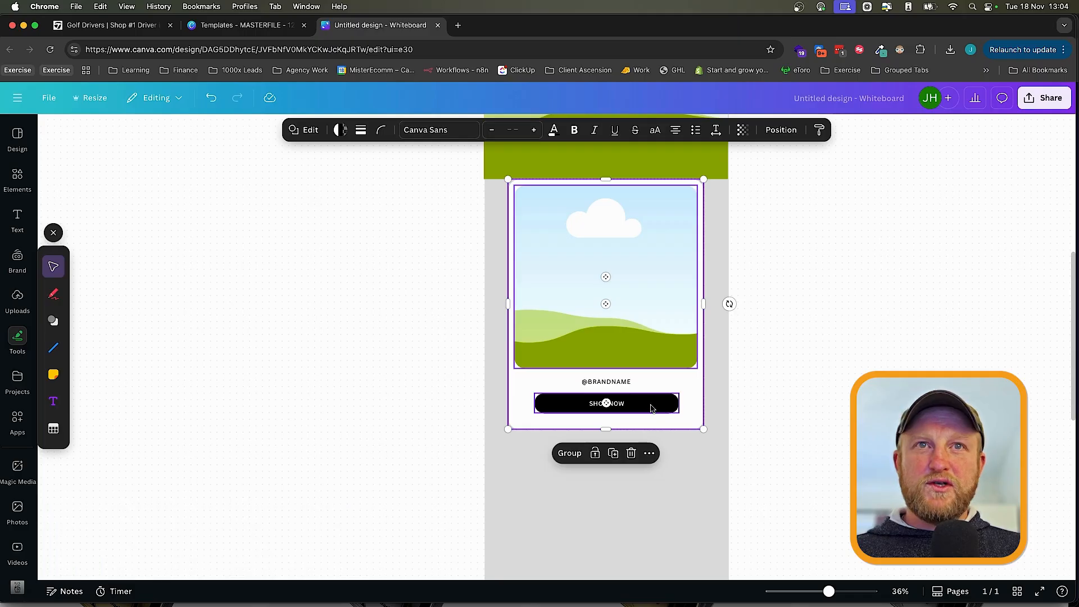
left_click(617, 410, "shift")
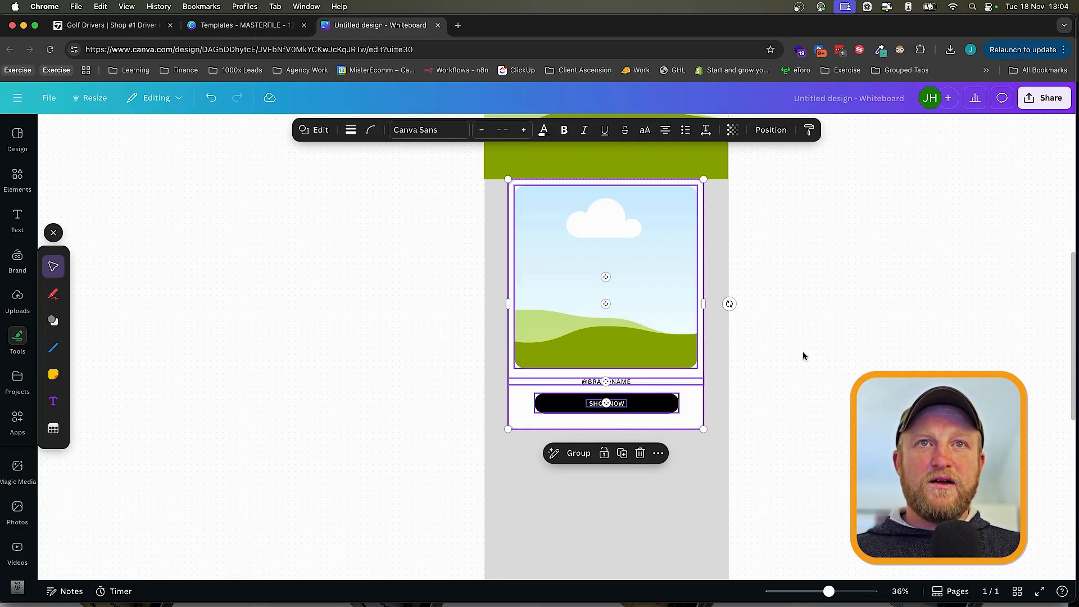
left_click_drag(646, 295, 645, 339)
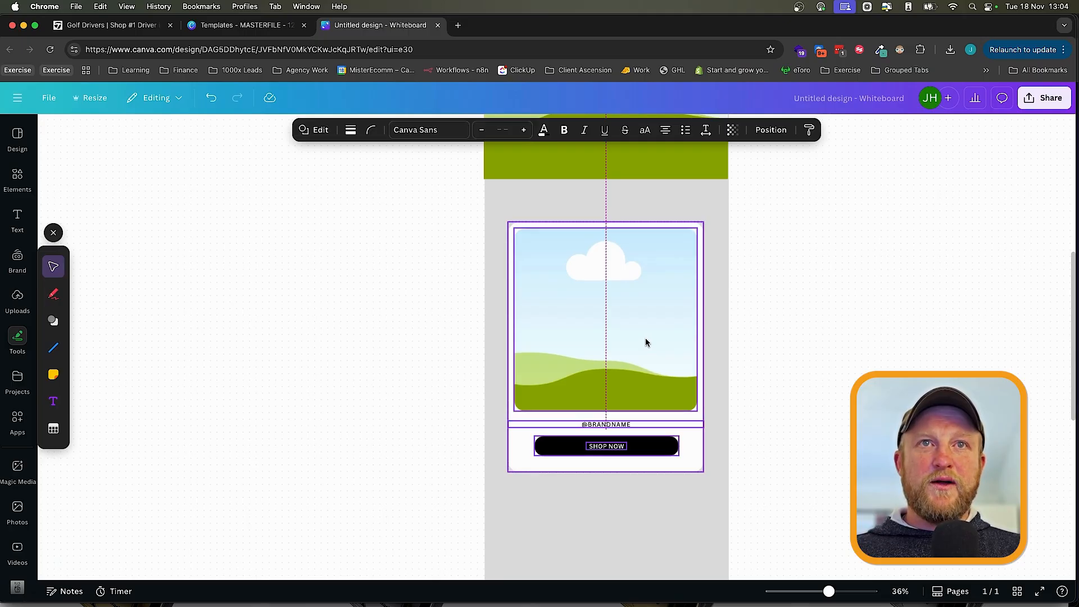
left_click(827, 319)
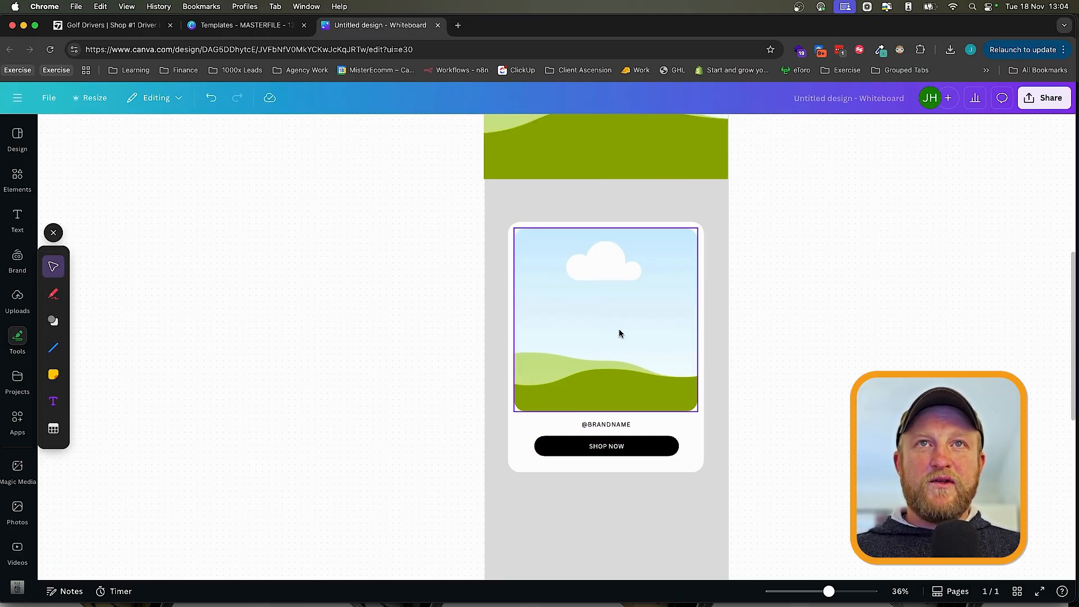
left_click(525, 452)
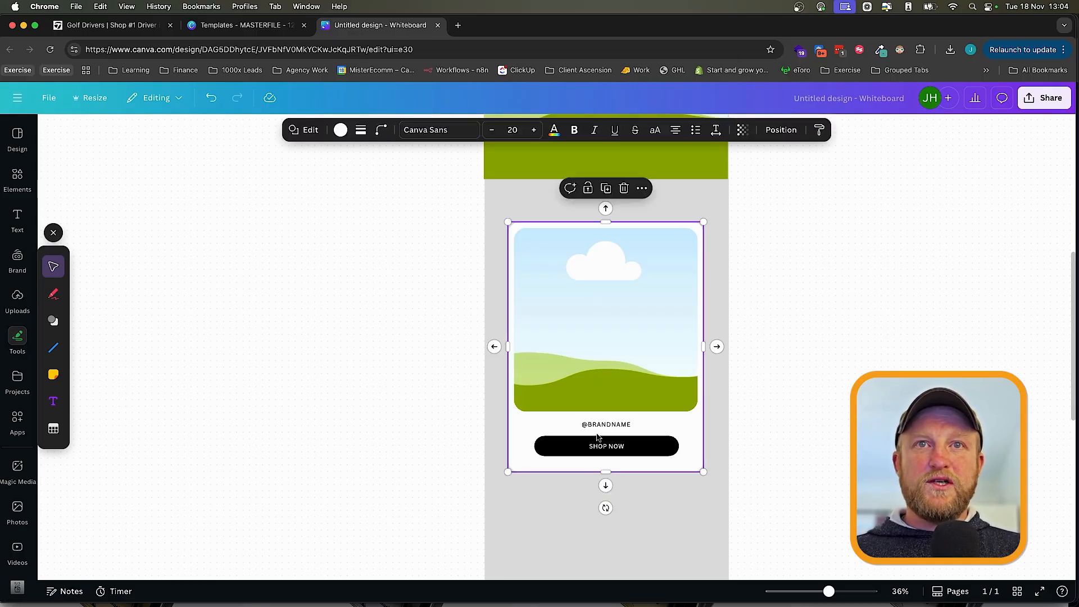
left_click(597, 446, "shift")
left_click(605, 426, "shift")
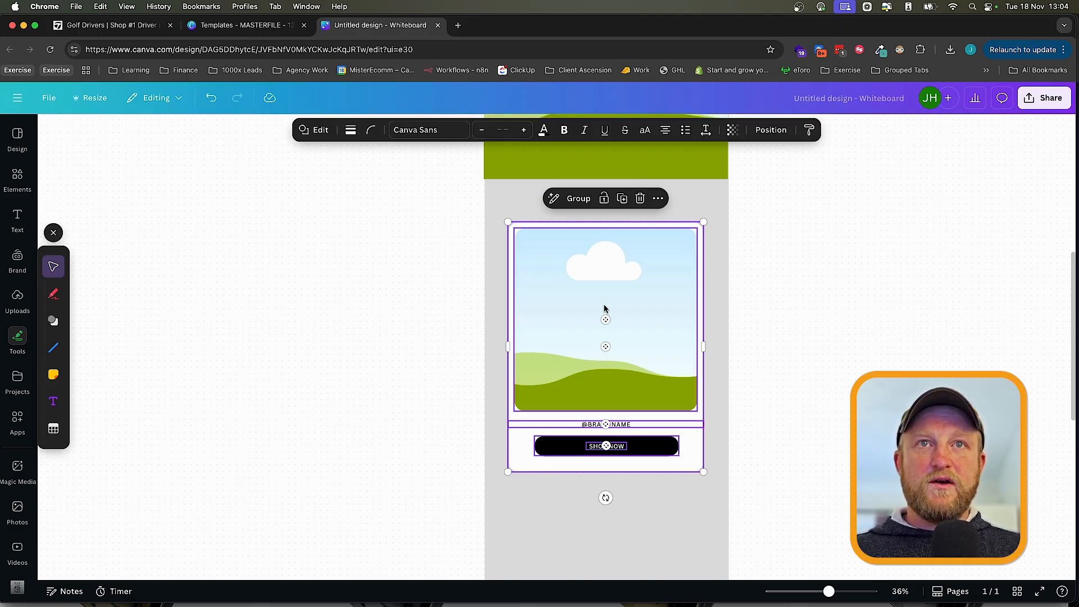
scroll(604, 308, "down", 2)
scroll(604, 309, "left", 6)
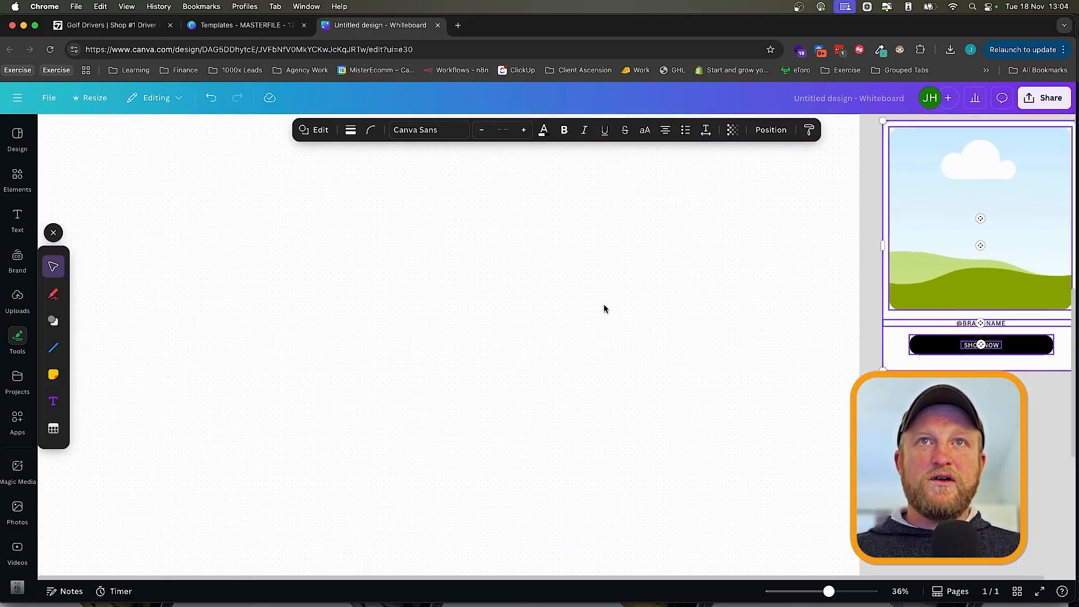
scroll(604, 308, "up", 2)
key("super+v")
- Paste another copy of the product card and align it below the first card on the grey background, matching the gap under the hero
scroll(604, 309, "right", 7)
scroll(604, 308, "down", 3)
scroll(604, 309, "down", 1)
scroll(604, 309, "right", 1)
key("super+v")
left_click_drag(599, 306, 598, 475)
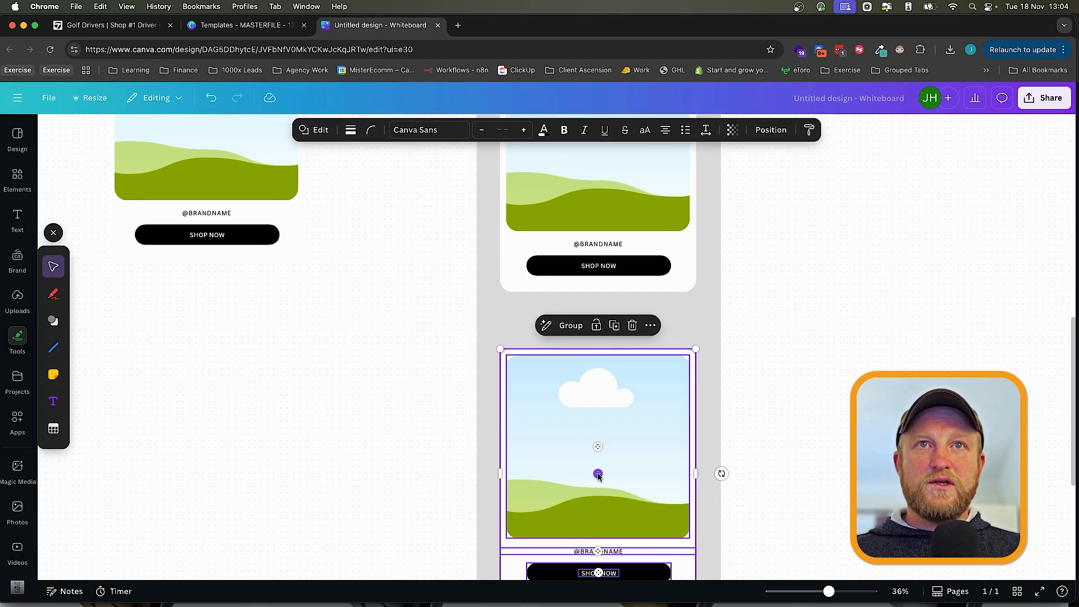
scroll(597, 475, "down", 3)
scroll(598, 475, "left", 1)
left_click_drag(659, 374, 657, 357)
scroll(657, 356, "up", 10)
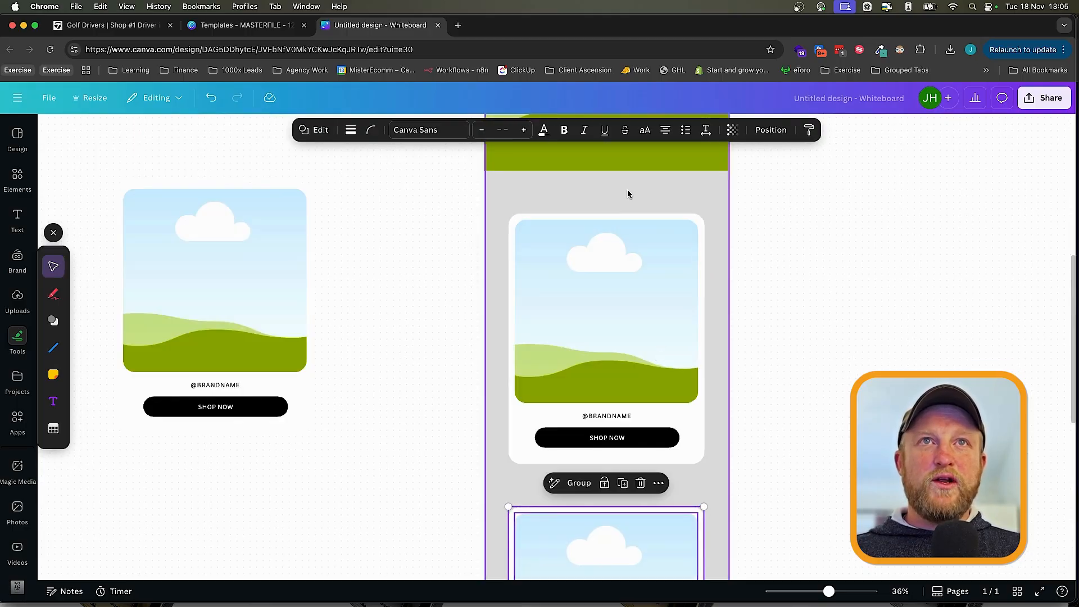
scroll(615, 214, "down", 6)
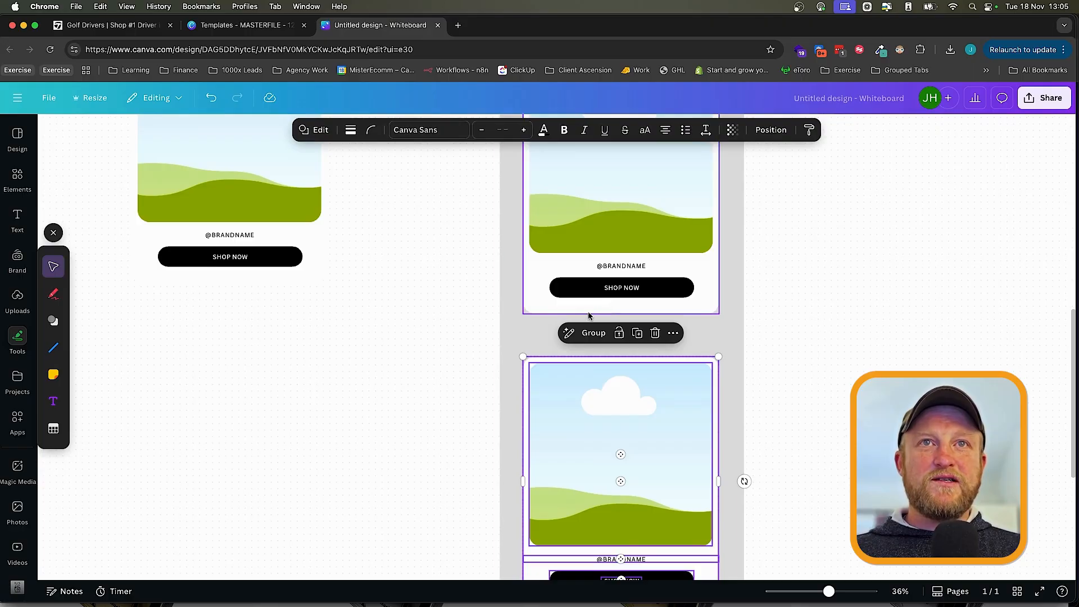
- Paste a third product card and align it below the second one
scroll(653, 354, "down", 14)
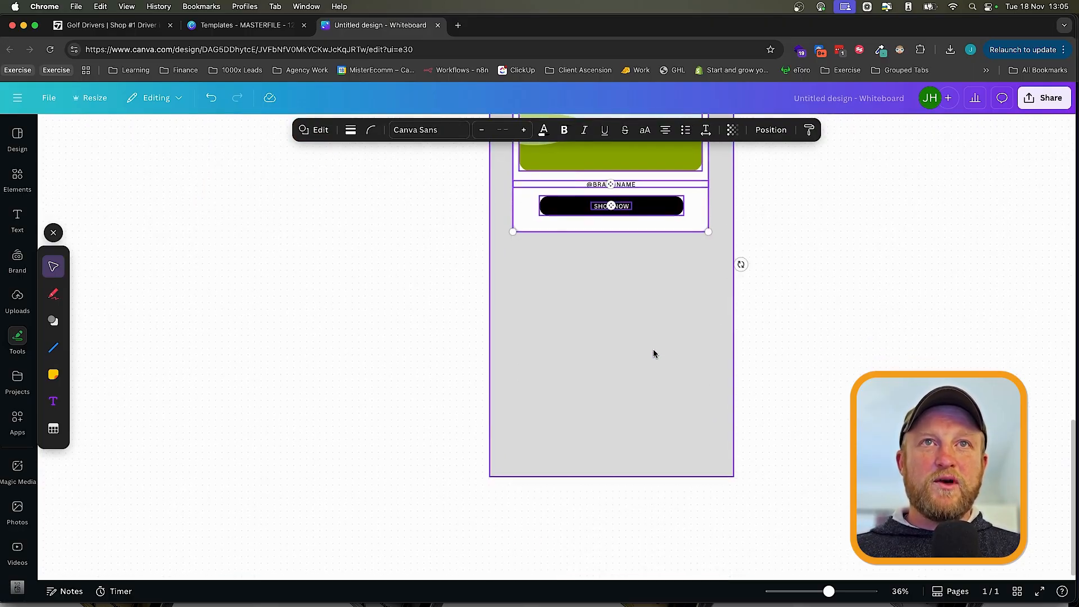
key("super+v")
left_click_drag(712, 320, 662, 308)
- Extend the bottom edge of the grey background downward so it reaches past the third product card
left_click(870, 316)
left_click(721, 395)
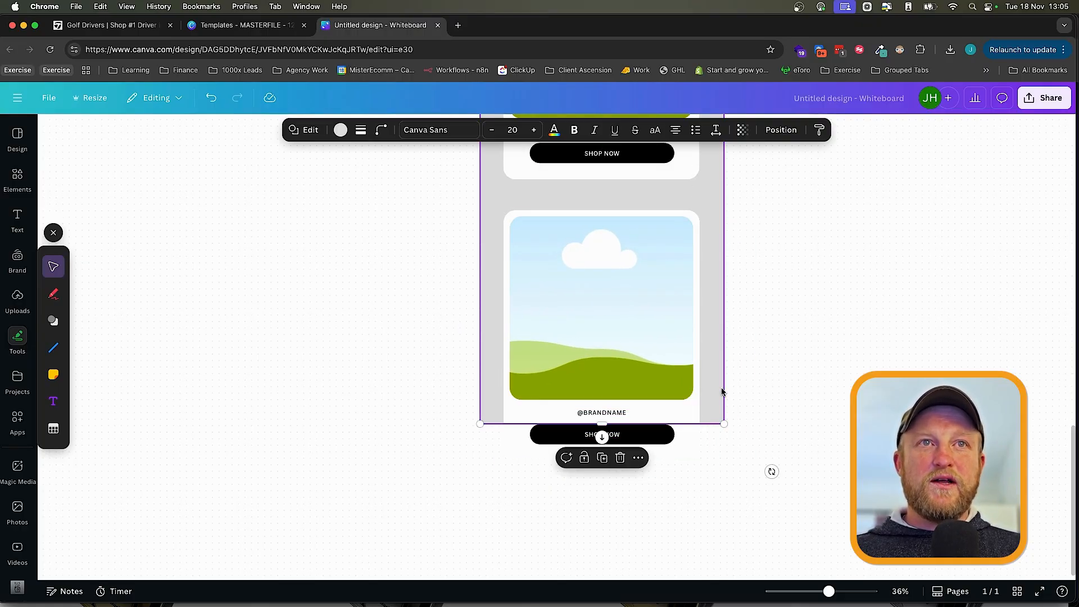
left_click_drag(598, 424, 599, 514)
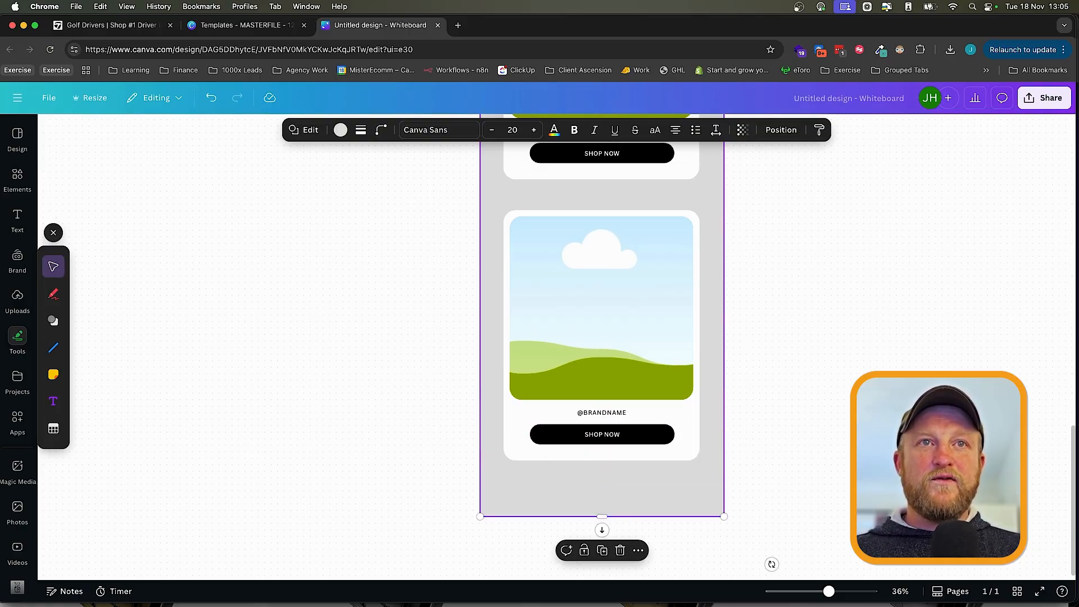
left_click(783, 402)
- Add a rectangle shape as a wide bar over the first product card and fill it with the brand palette's red
scroll(785, 403, "up", 2)
scroll(784, 401, "up", 6)
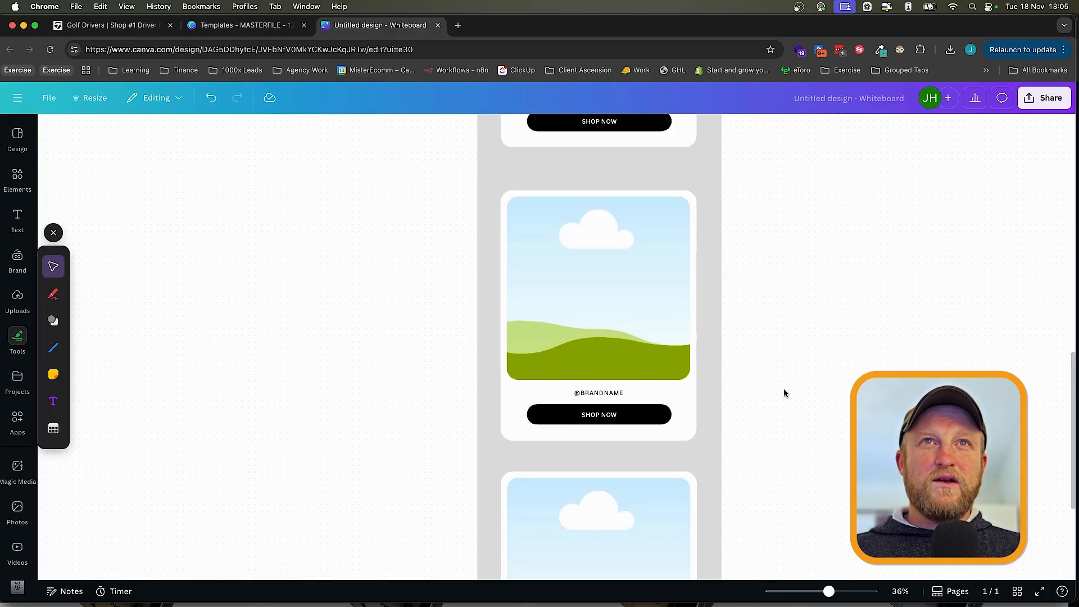
scroll(784, 371, "up", 2)
scroll(785, 371, "down", 6)
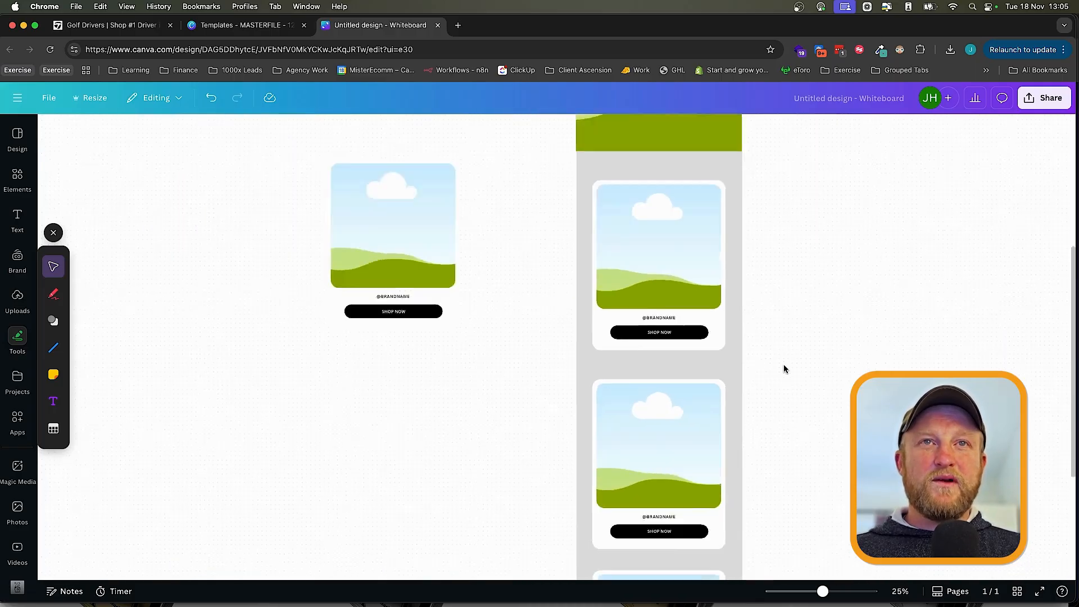
scroll(785, 369, "right", 3)
scroll(785, 369, "down", 2)
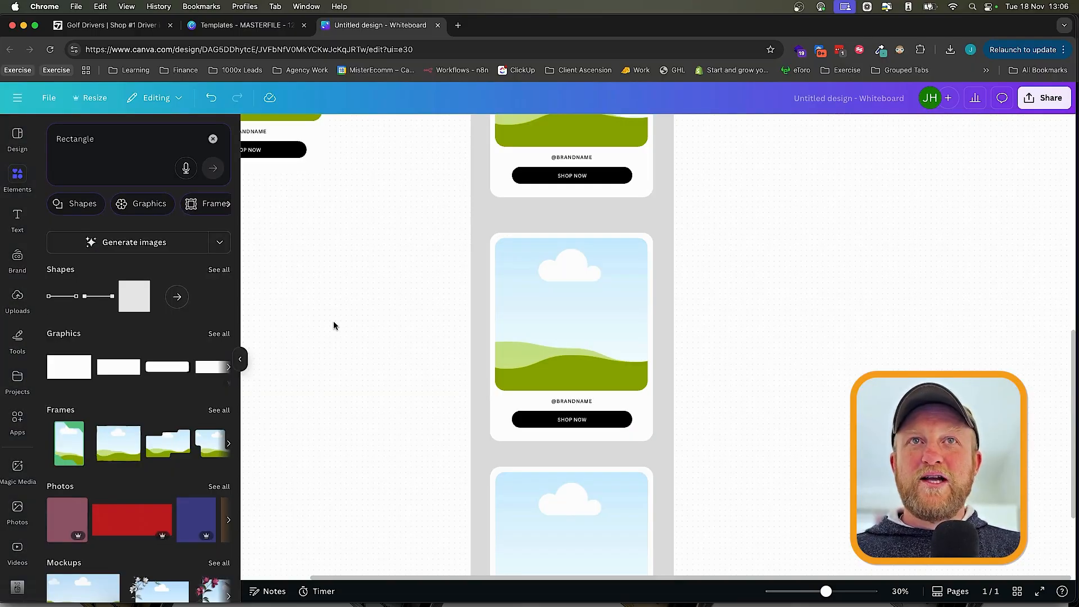
scroll(336, 325, "up", 5)
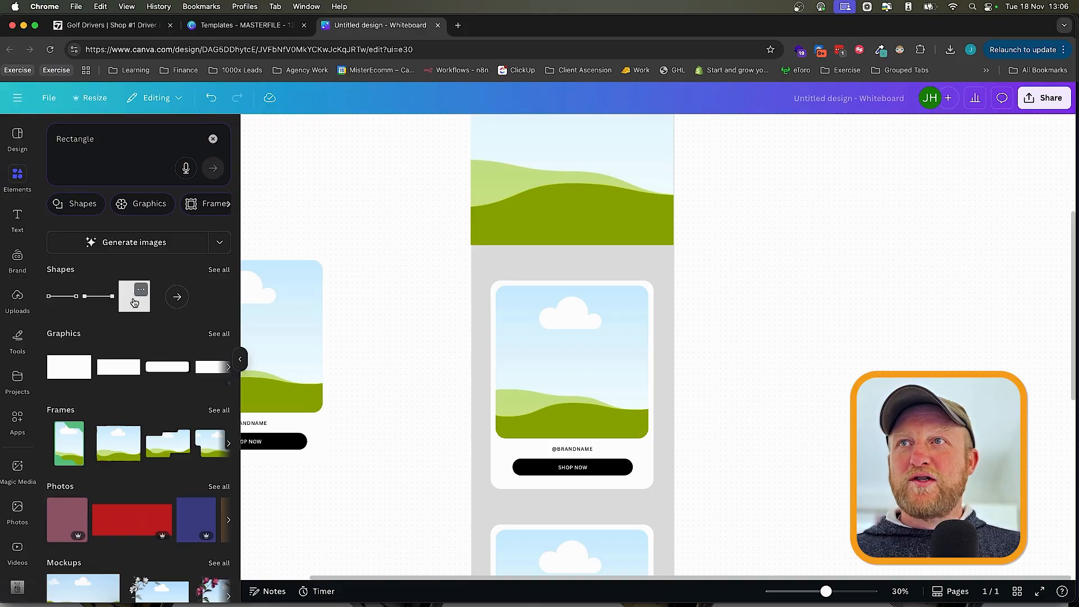
left_click(134, 302)
left_click_drag(641, 348, 506, 352)
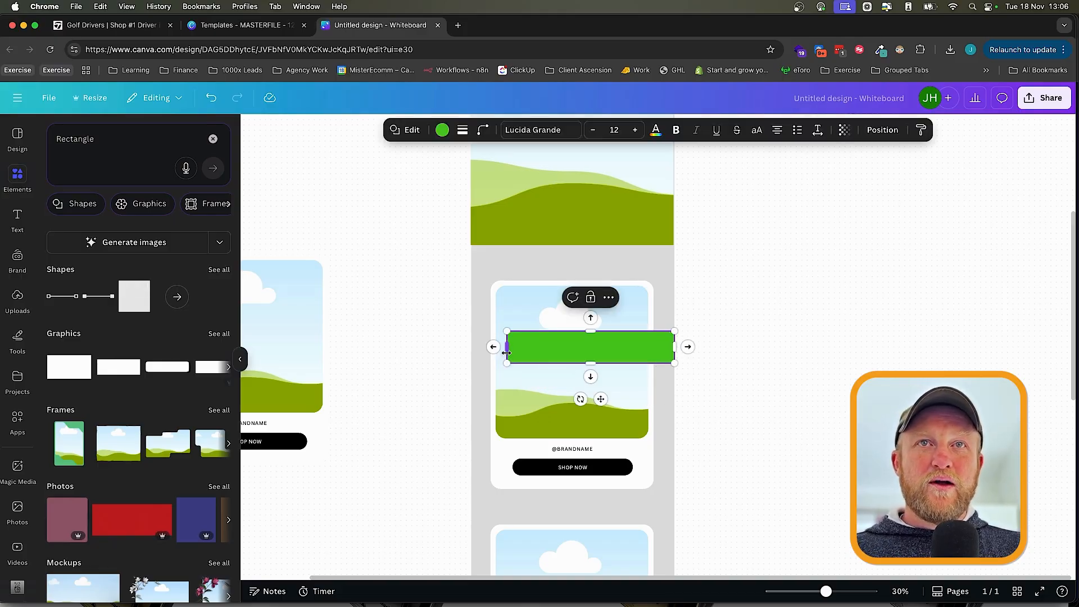
left_click(442, 131)
left_click(85, 289)
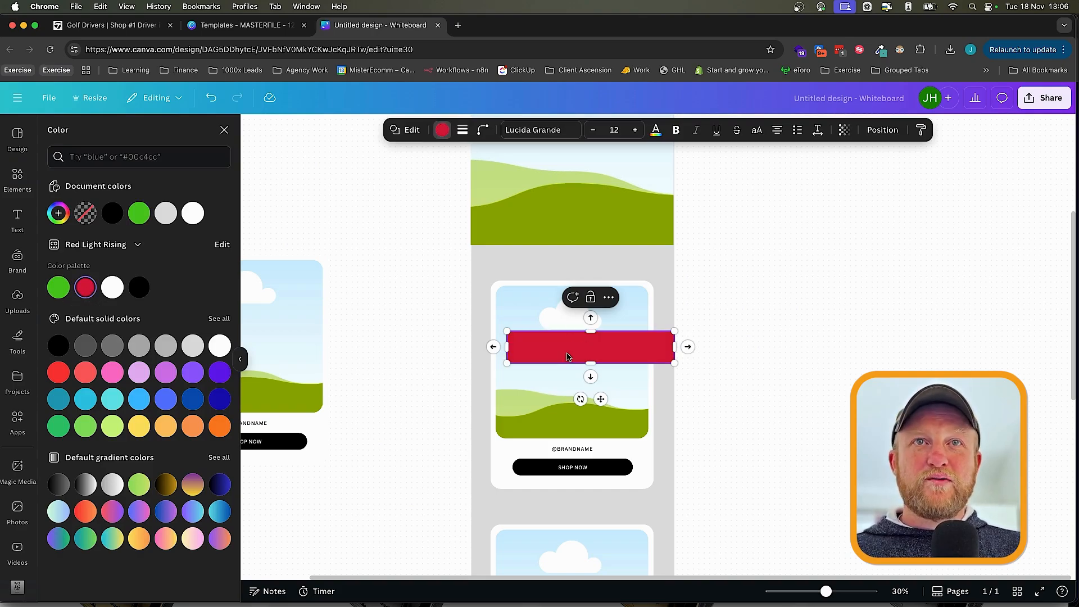
- Move the red bar directly below the hero image and resize it to span the layout's width and fill the gap above the first card
left_click_drag(606, 350, 572, 263)
left_click_drag(639, 277, 674, 278)
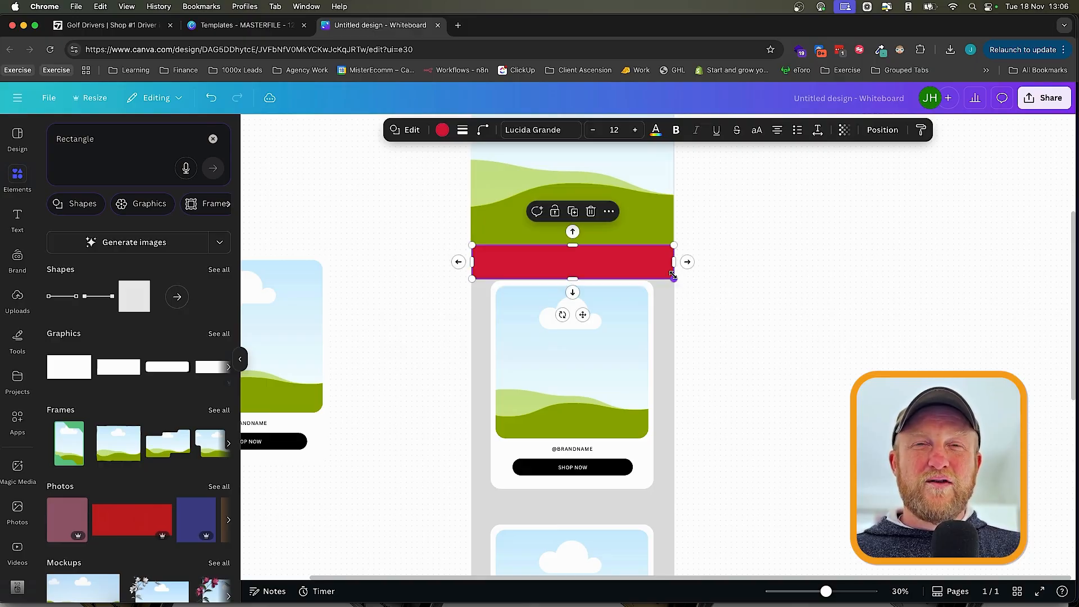
scroll(589, 321, "up", 3)
scroll(605, 282, "up", 3)
scroll(604, 282, "up", 2)
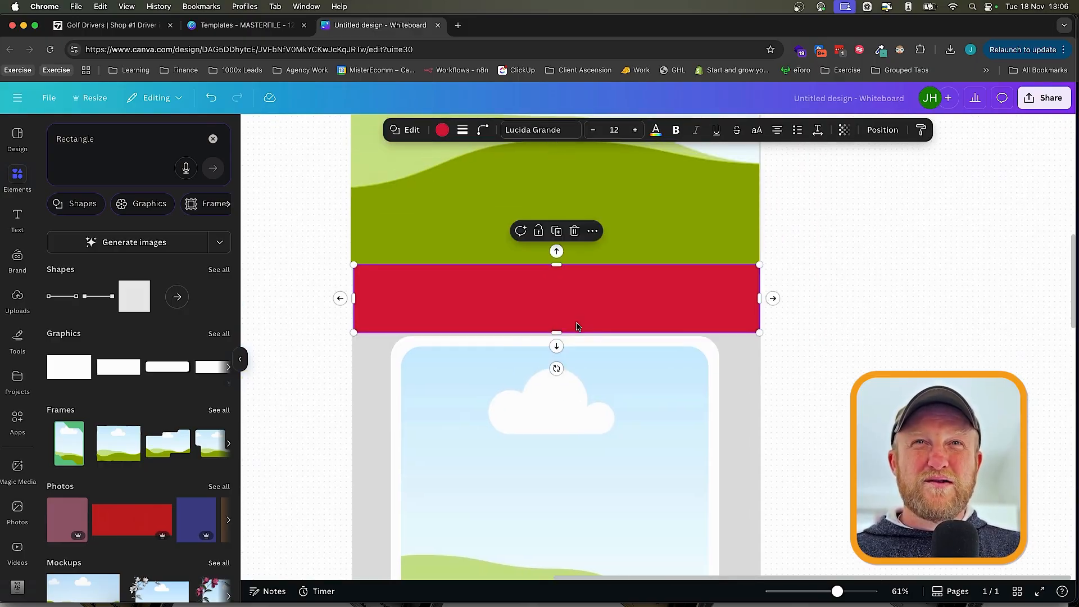
left_click_drag(552, 334, 552, 336)
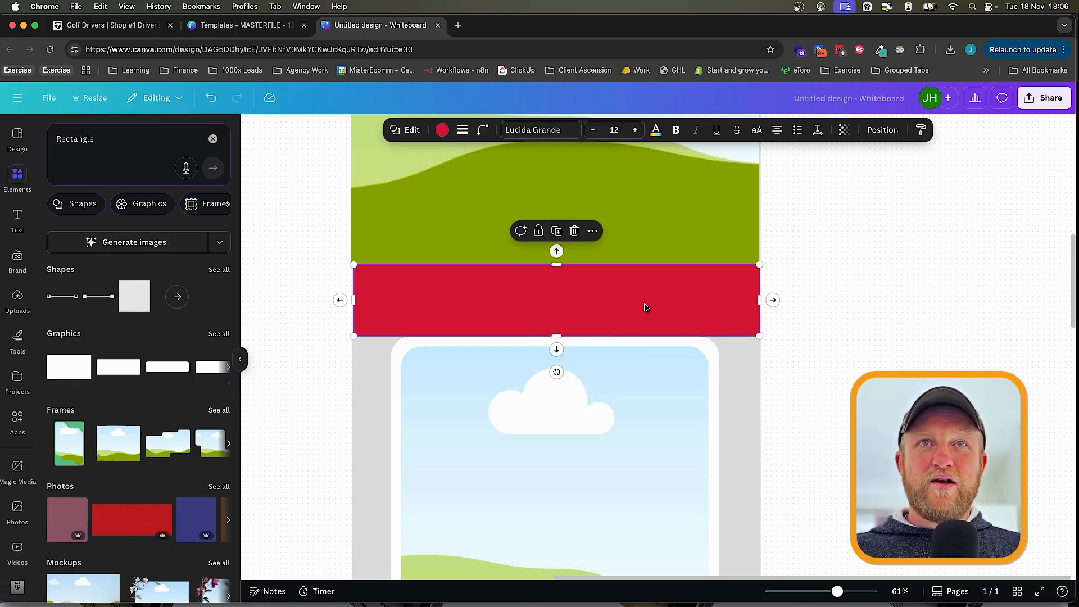
- Paste a copy of the red bar and fit it into the gap between the first and second product cards, aligned with the background
scroll(645, 304, "down", 9)
key("super+v")
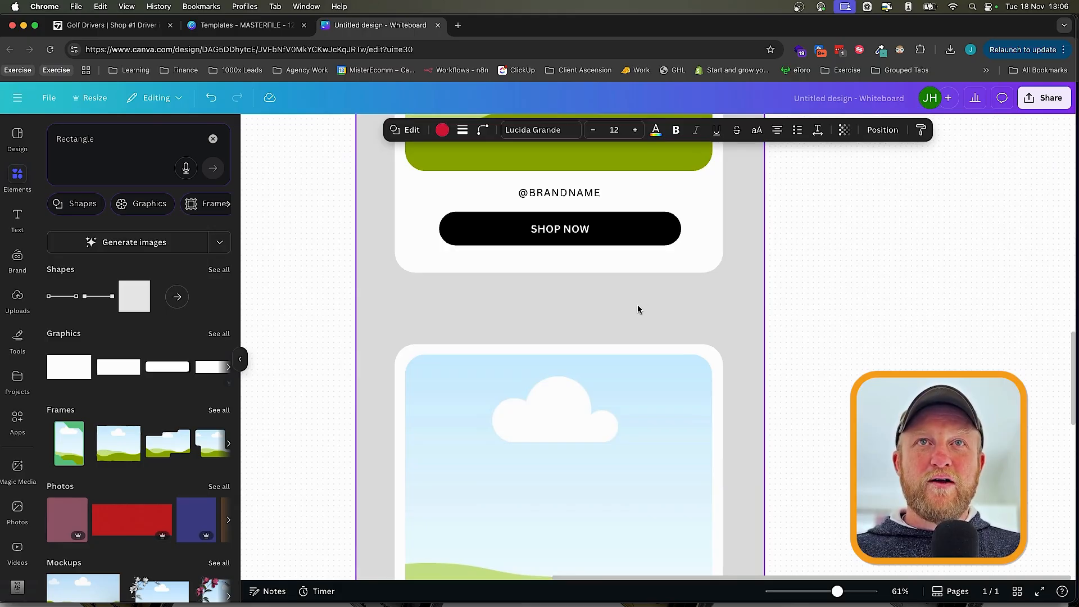
scroll(644, 304, "up", 7)
left_click_drag(640, 210, 553, 398)
scroll(558, 382, "down", 6)
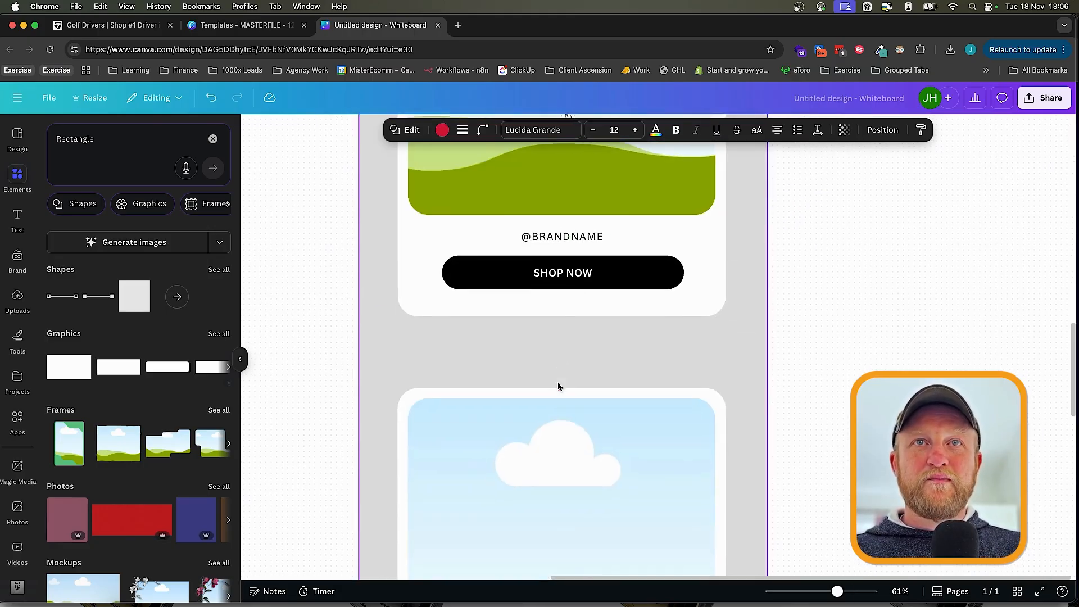
scroll(558, 386, "up", 3)
left_click_drag(551, 248, 548, 559)
scroll(545, 475, "down", 5)
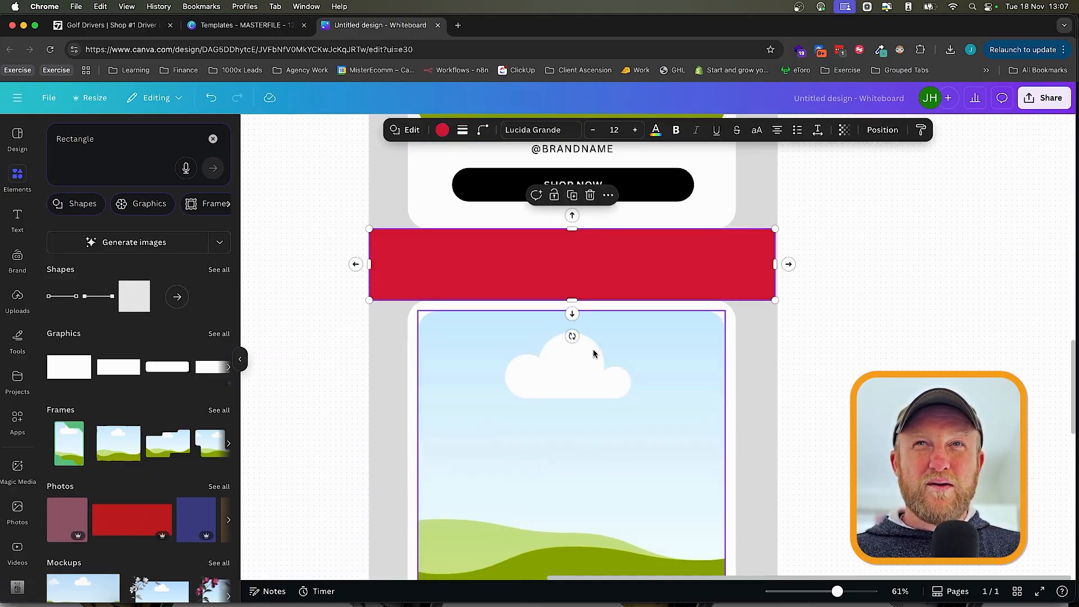
mouse_move(554, 277)
left_mouse_down()
mouse_move(552, 264)
mouse_move(552, 277)
left_mouse_up()
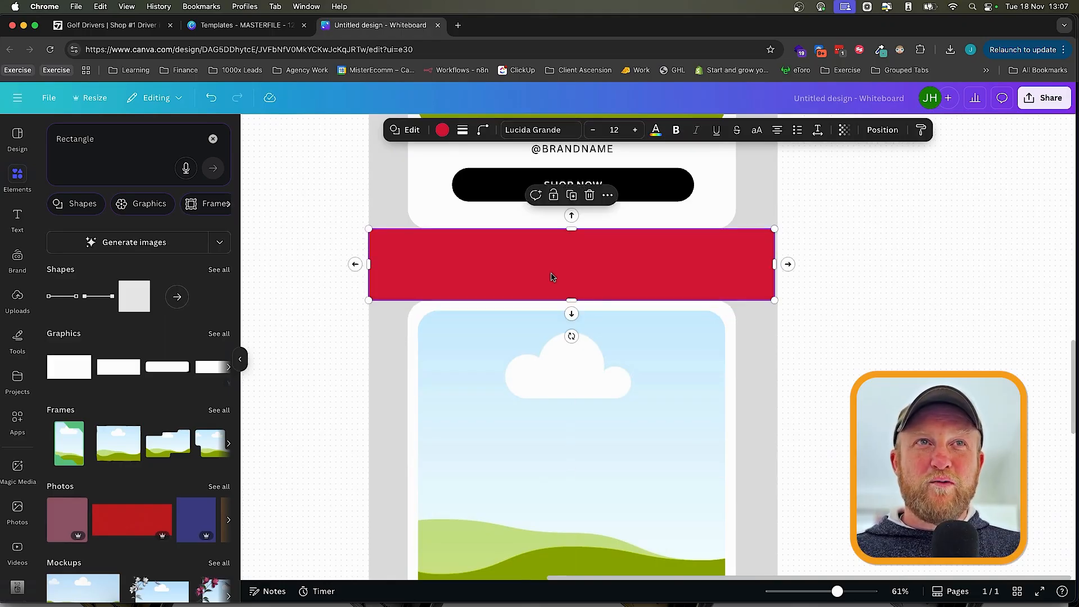
- Paste another red bar near the second card's lower edge, leaving space above the third card
scroll(626, 282, "down", 7)
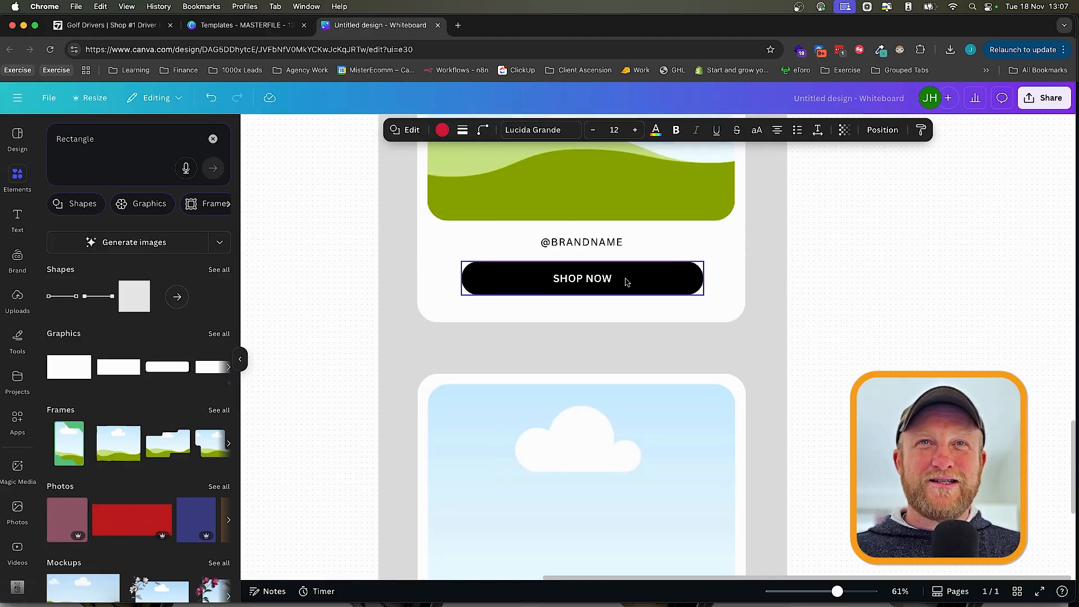
key("super+v")
left_click_drag(617, 280, 569, 339)
left_click_drag(674, 355, 673, 303)
scroll(700, 413, "down", 4)
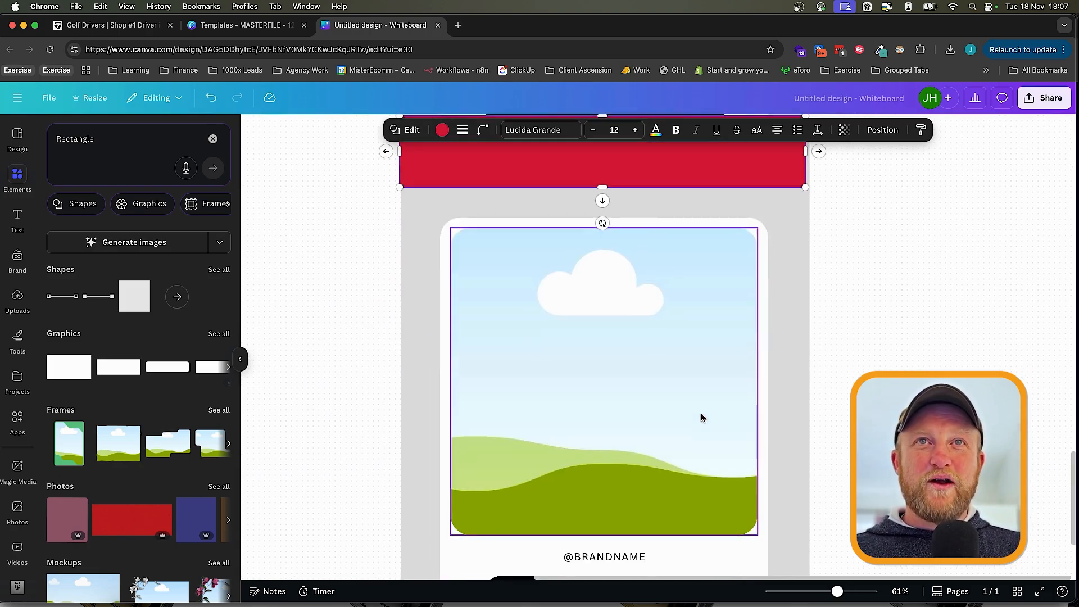
left_click(530, 268)
scroll(560, 318, "down", 4)
left_click(590, 362, "shift")
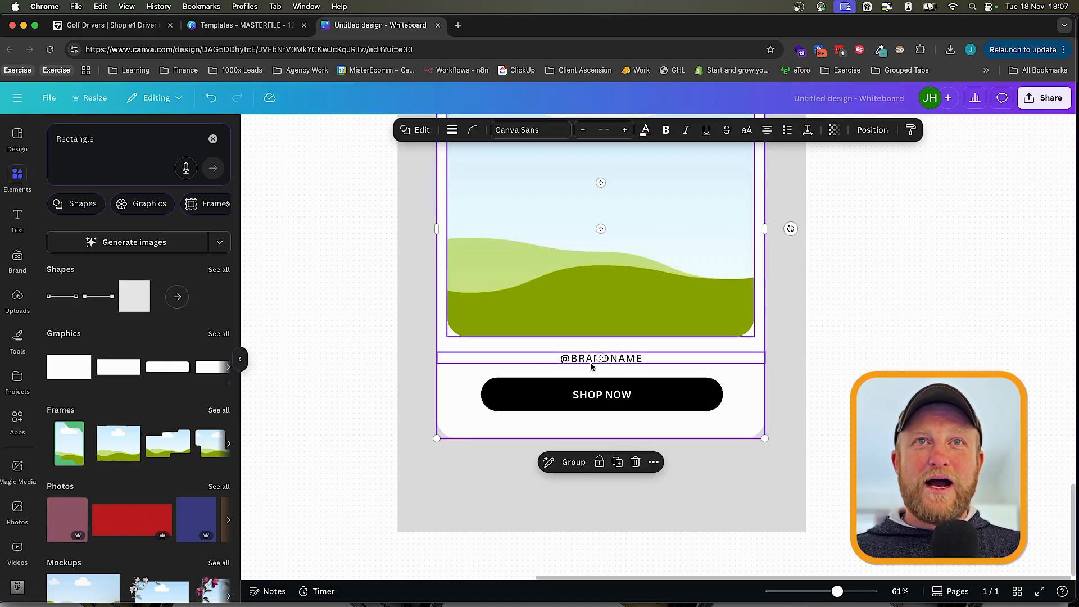
left_click(593, 395, "shift")
left_click(525, 398, "shift")
scroll(544, 371, "up", 3)
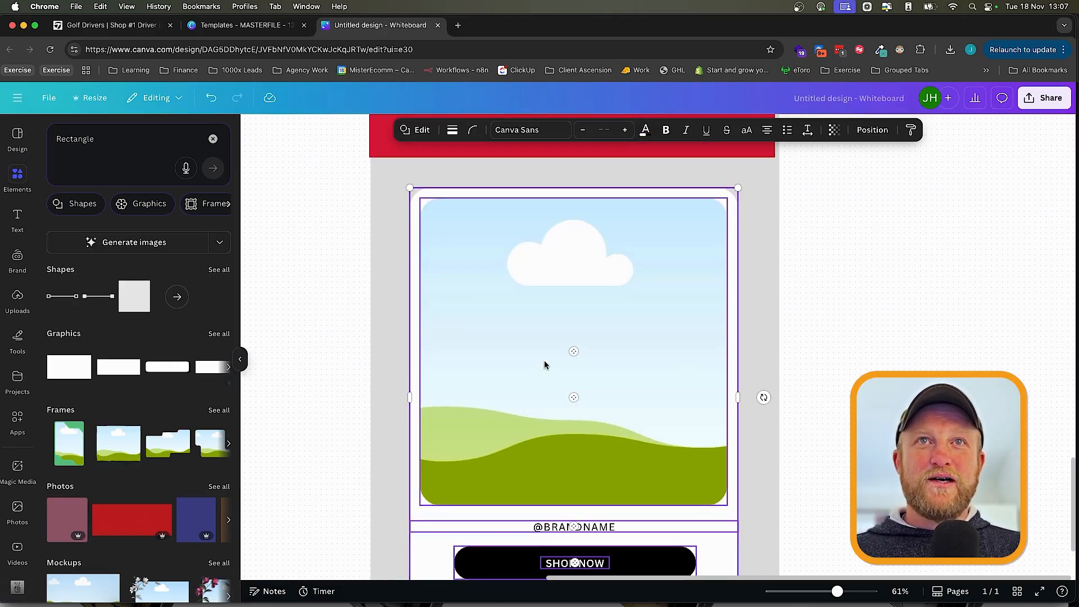
left_click_drag(601, 264, 598, 298)
- Move the lower red bar down so it sits directly beneath the second product card
scroll(596, 281, "up", 2)
left_click(587, 249)
left_click_drag(588, 252, 586, 303)
left_click(533, 350)
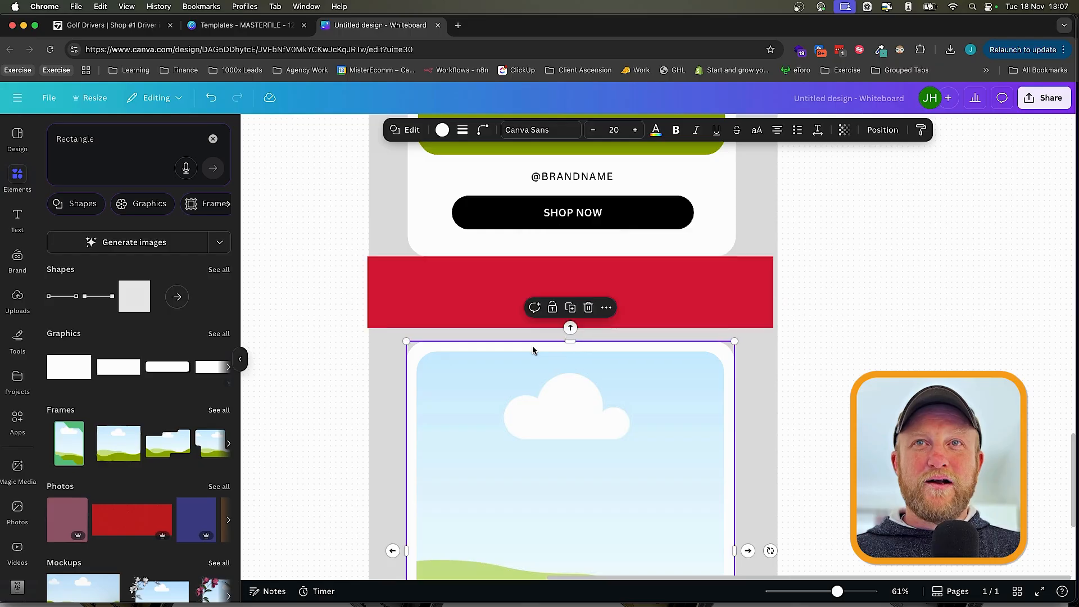
scroll(514, 373, "down", 3)
scroll(513, 374, "down", 5)
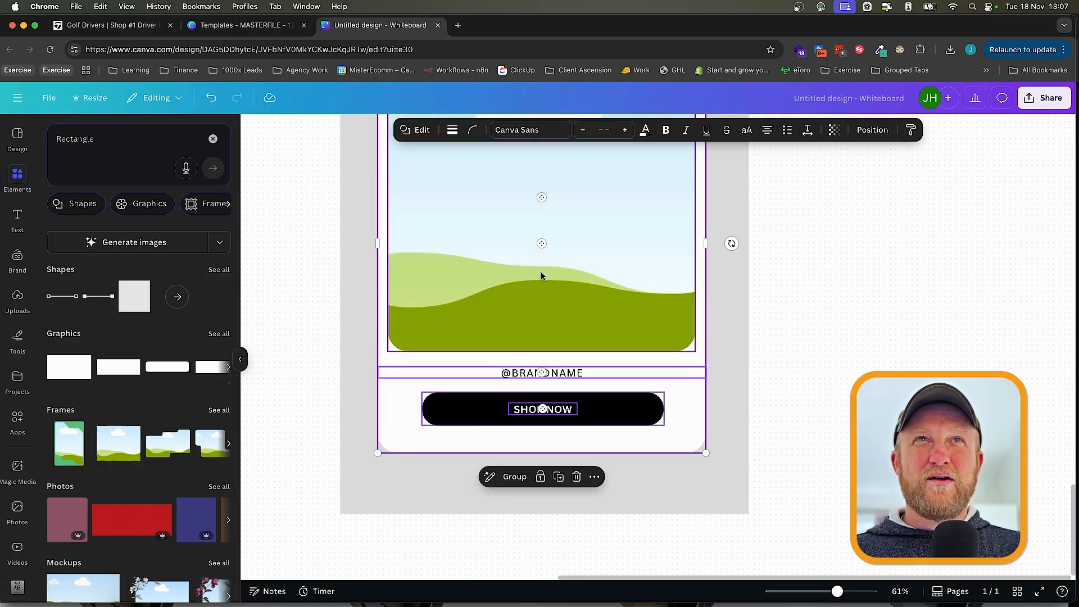
scroll(539, 298, "up", 3)
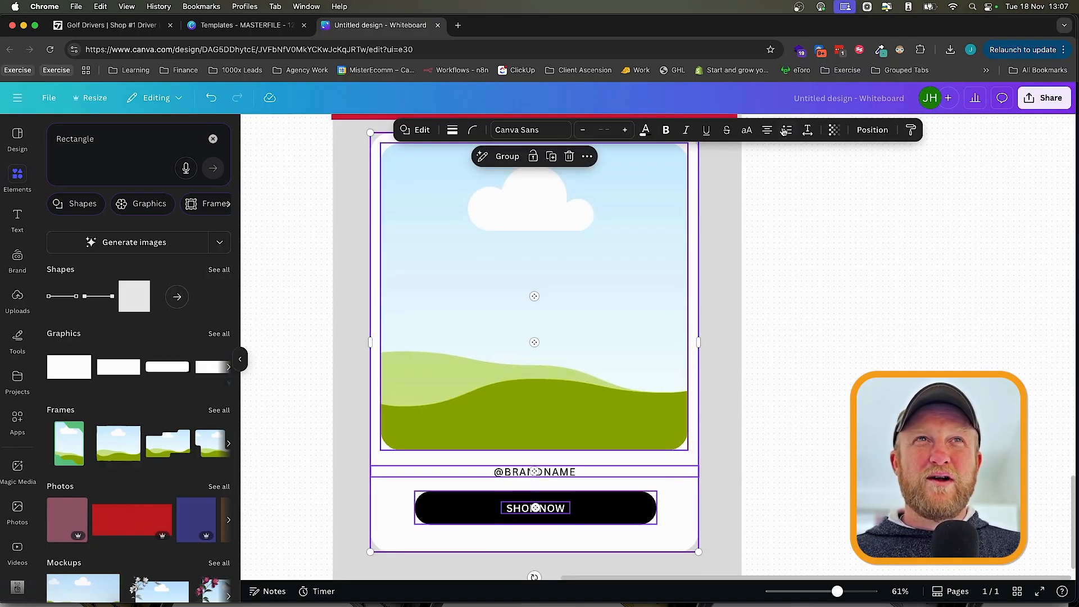
left_click(505, 158)
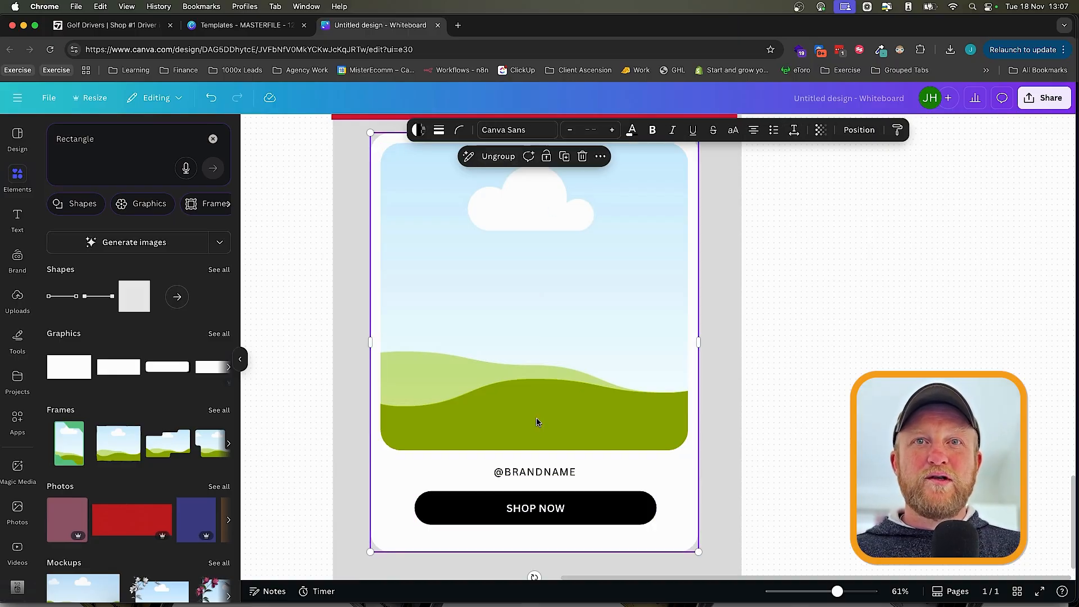
- Move the grouped third card up until it touches the red bar, and centre it horizontally with the bar
scroll(503, 416, "up", 4)
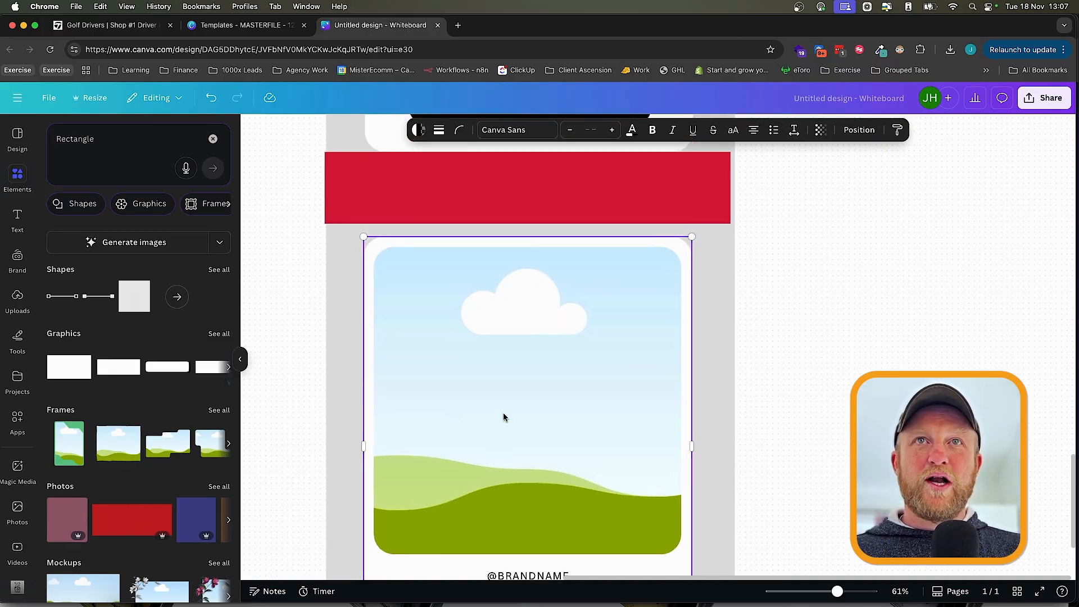
left_click(811, 381)
left_click(581, 372)
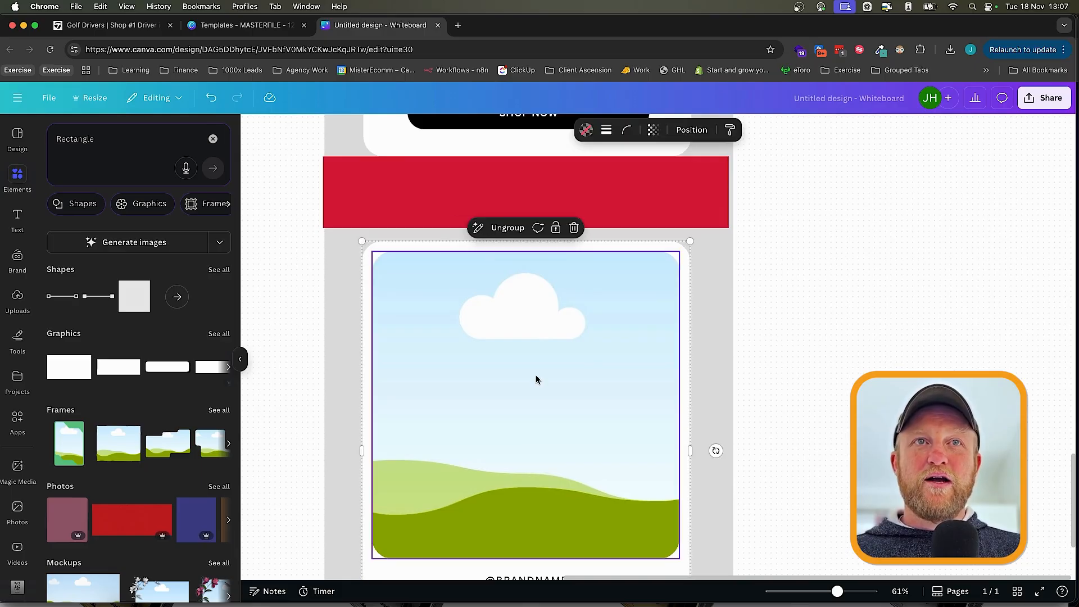
scroll(776, 356, "down", 1)
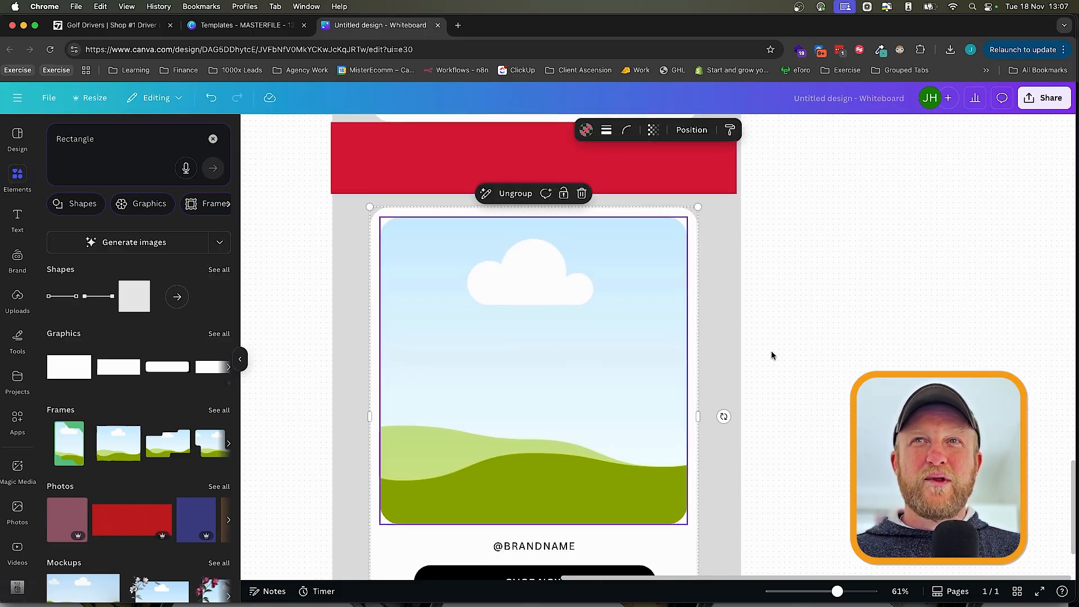
mouse_move(564, 333)
left_mouse_down()
mouse_move(560, 323)
mouse_move(579, 333)
mouse_move(561, 332)
mouse_move(567, 323)
left_mouse_up()
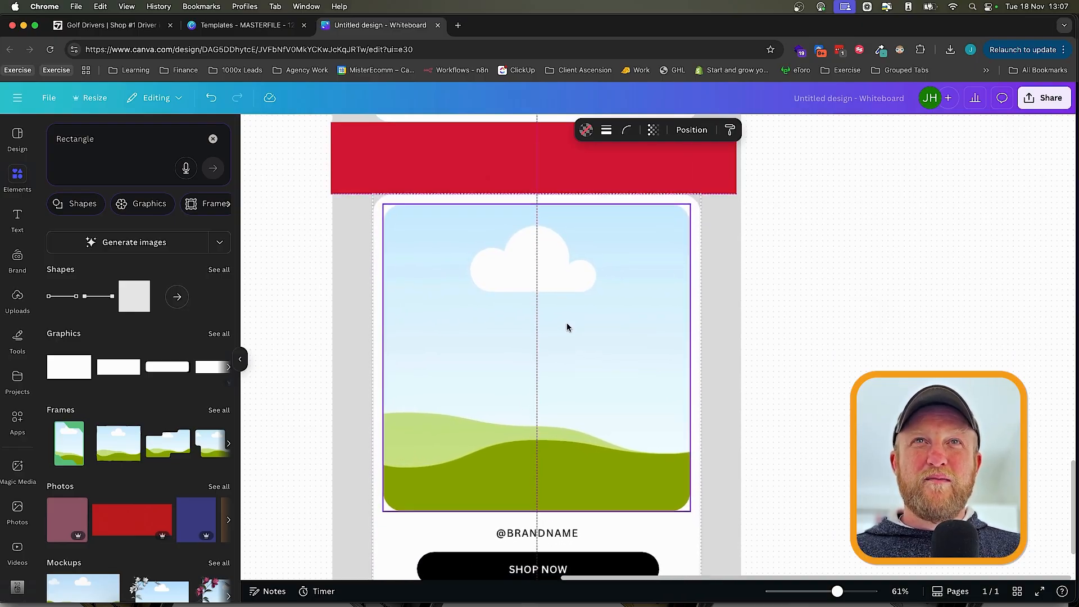
scroll(568, 281, "up", 3)
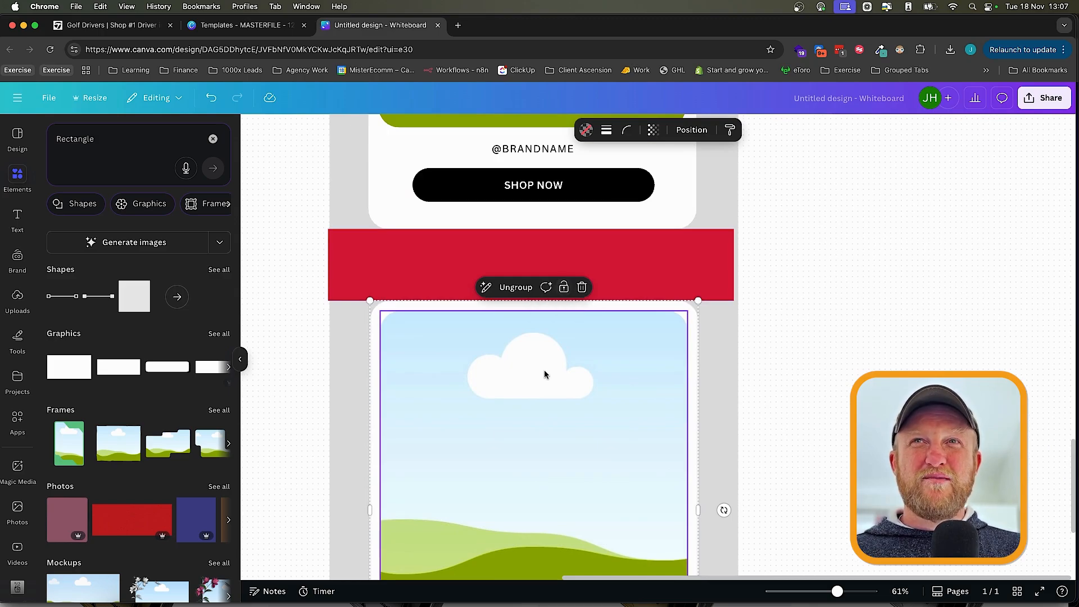
left_click_drag(544, 374, 541, 372)
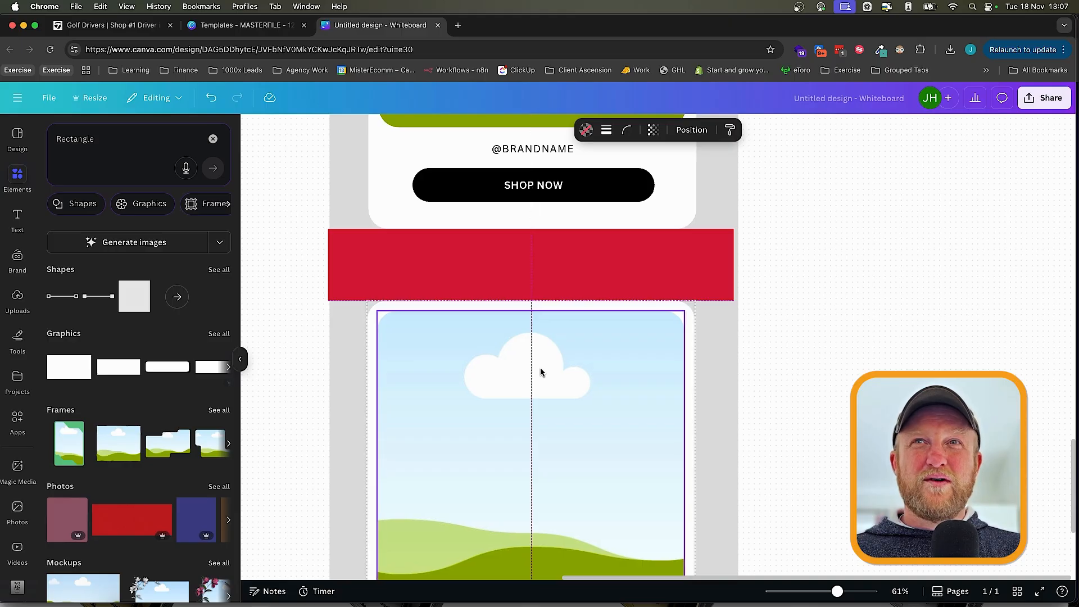
- Finish aligning the third product card beneath the red bar, and delete all three red spacing bars from the layout
left_click_drag(541, 367, 538, 366)
left_click(787, 403)
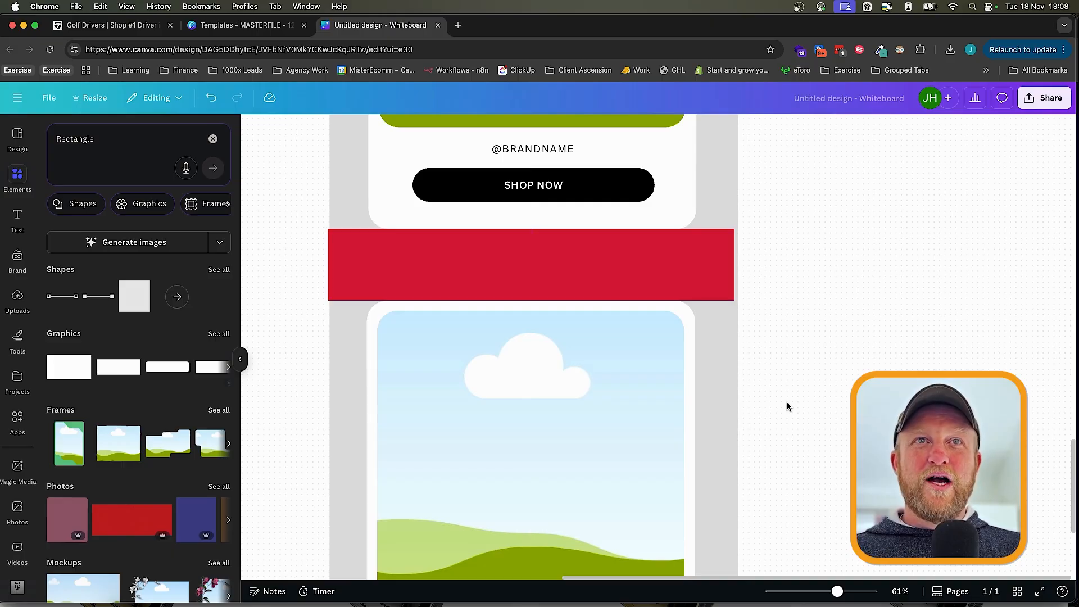
left_click(635, 274)
key("Delete")
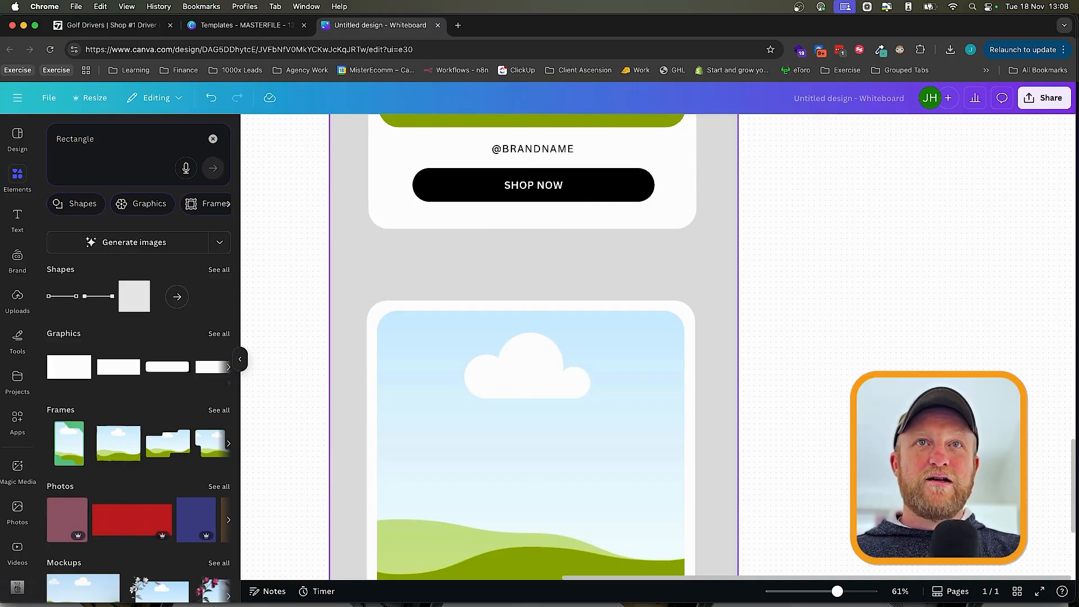
scroll(638, 234, "up", 3)
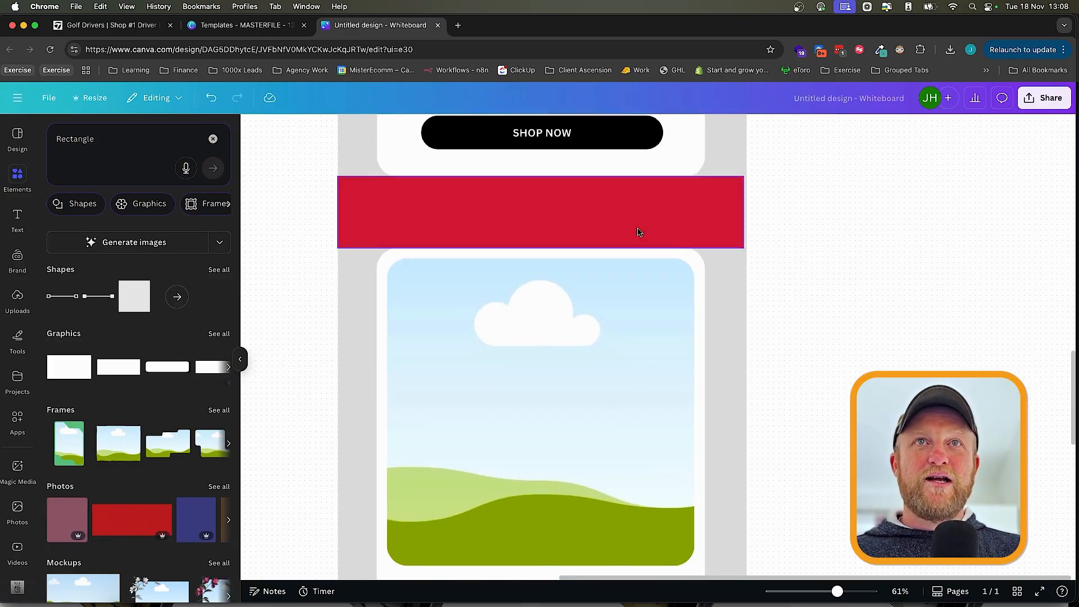
left_click(638, 234)
key("Delete")
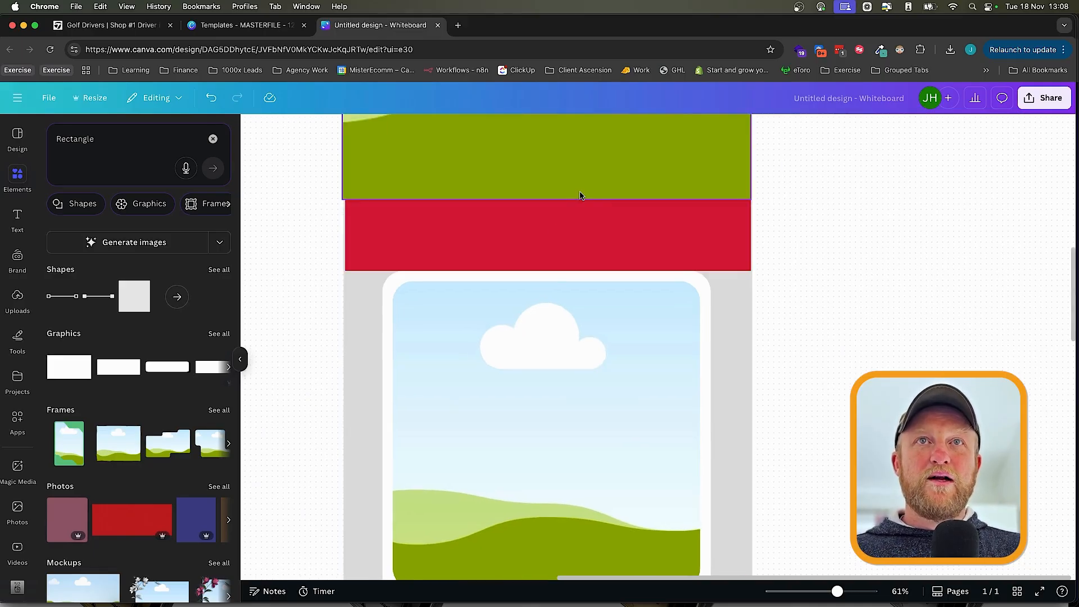
left_click(553, 233)
key("Delete")
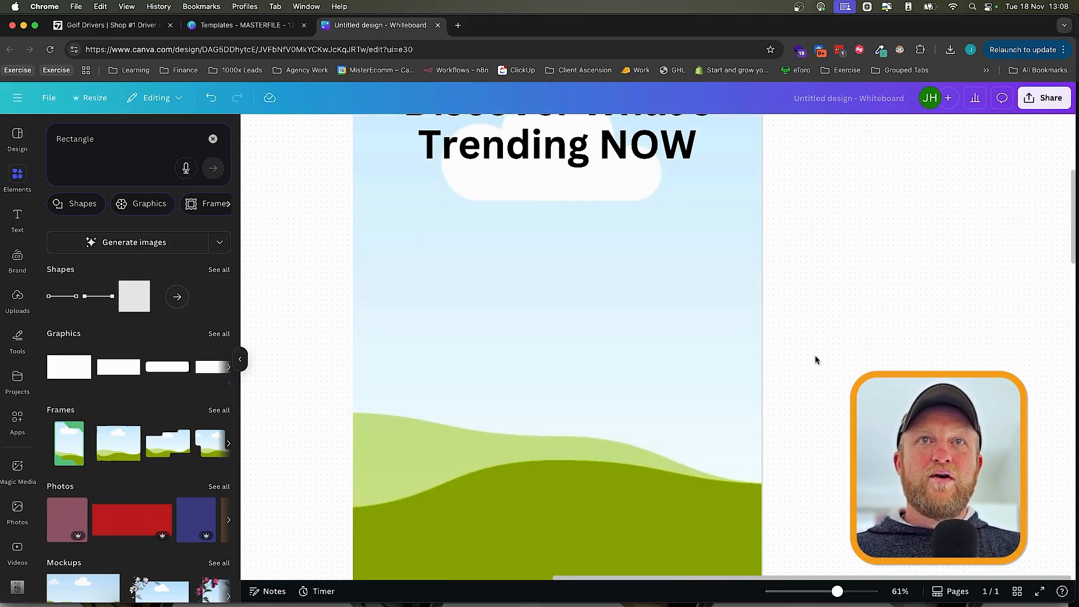
- Replace the hero headline with "Qi35 Drivers" on the first line and "Out Now!!" on the second
scroll(815, 355, "up", 2)
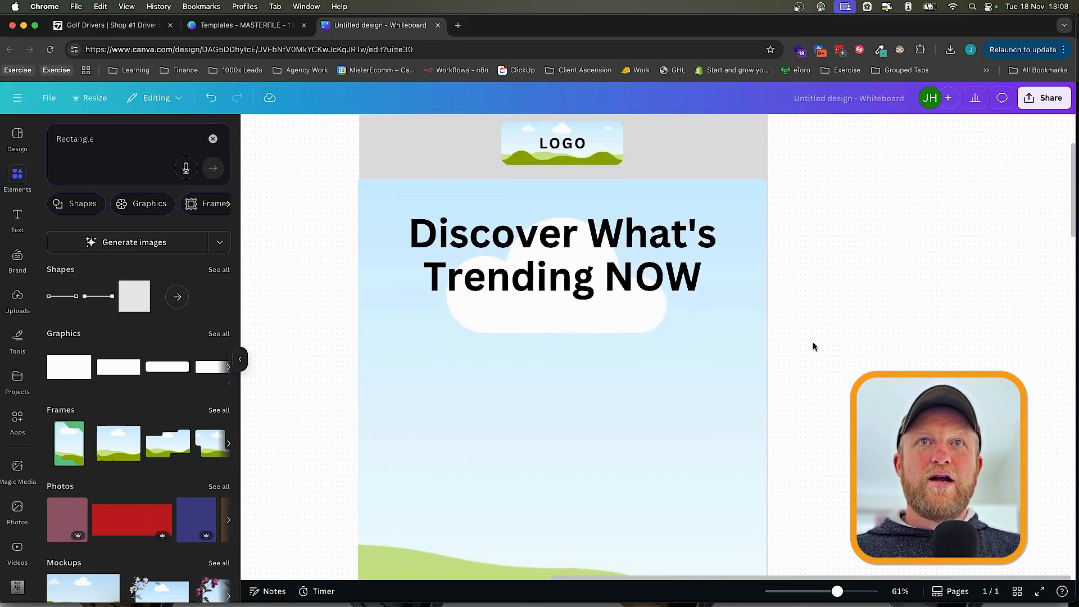
scroll(813, 346, "up", 3)
double_click(510, 403)
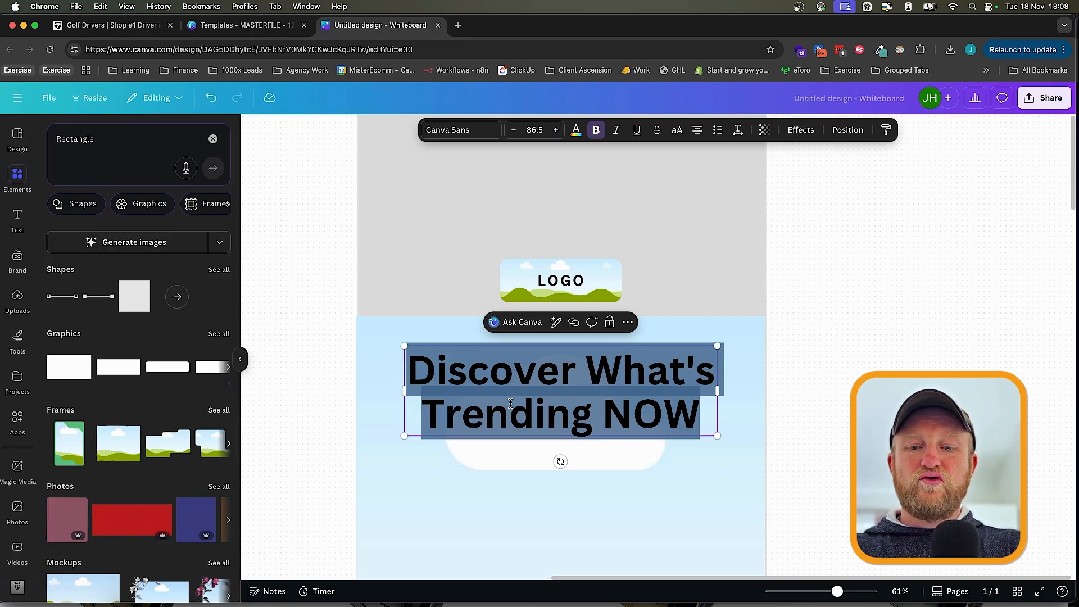
type("Qi")
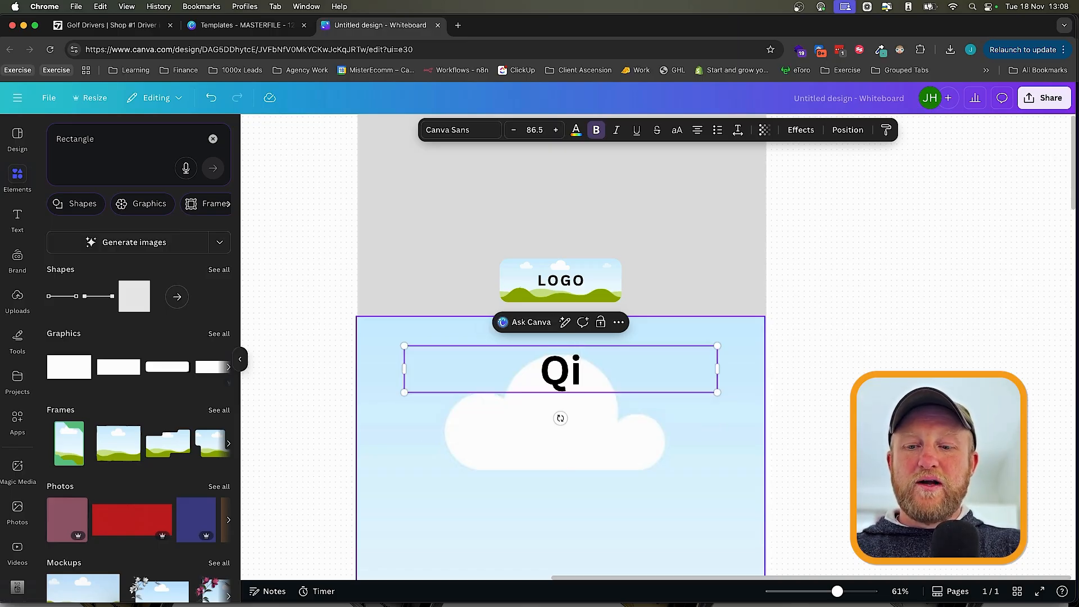
type("25")
key("BackSpace")
key("BackSpace")
type("35 Drivers")
key("Return")
type("Out Now!!")
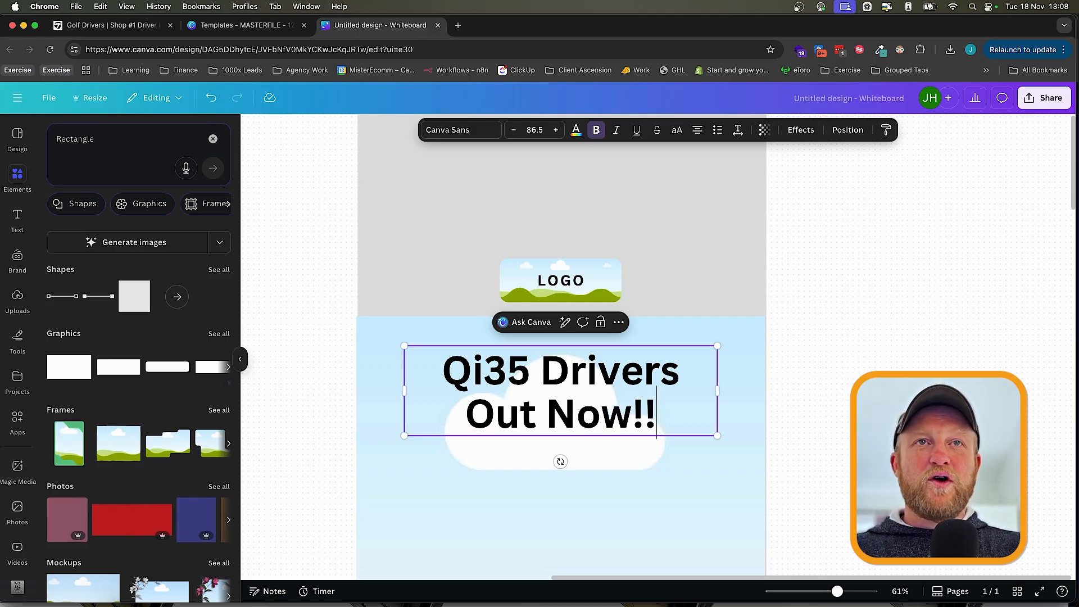
key("Escape")
- Place a copy of a product card's black button shape near the lower edge of the hero image
scroll(815, 370, "down", 6)
scroll(815, 371, "down", 5)
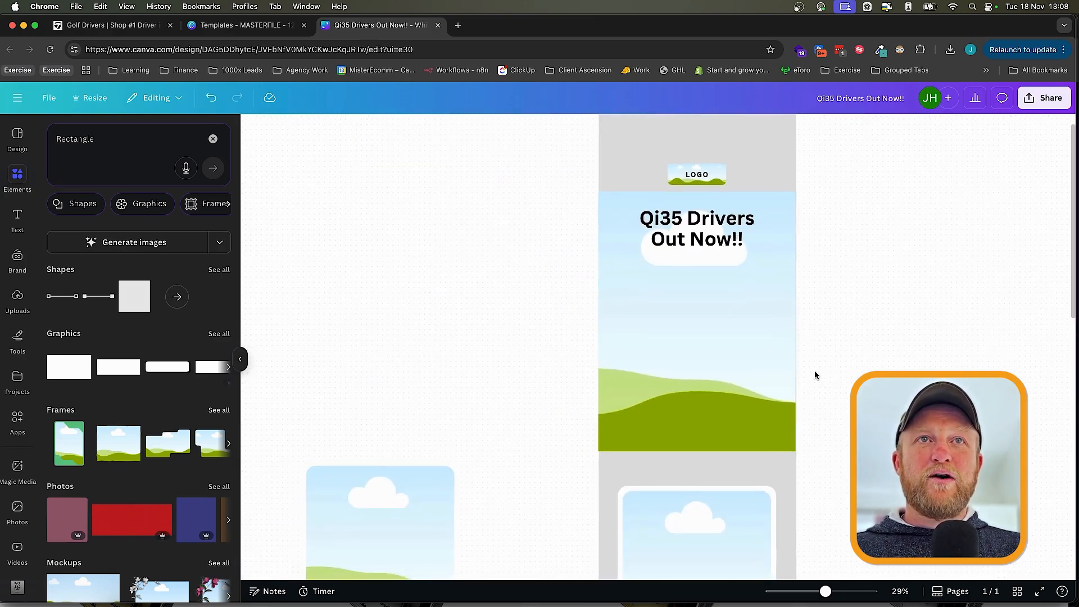
scroll(815, 371, "up", 2)
scroll(814, 371, "right", 2)
scroll(815, 371, "down", 3)
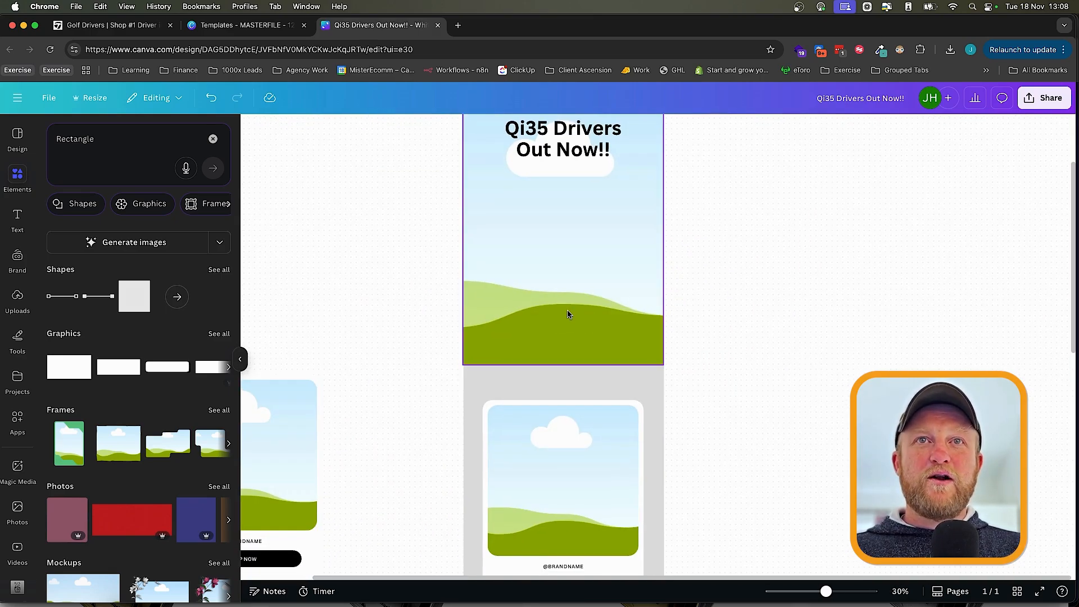
scroll(604, 309, "down", 6)
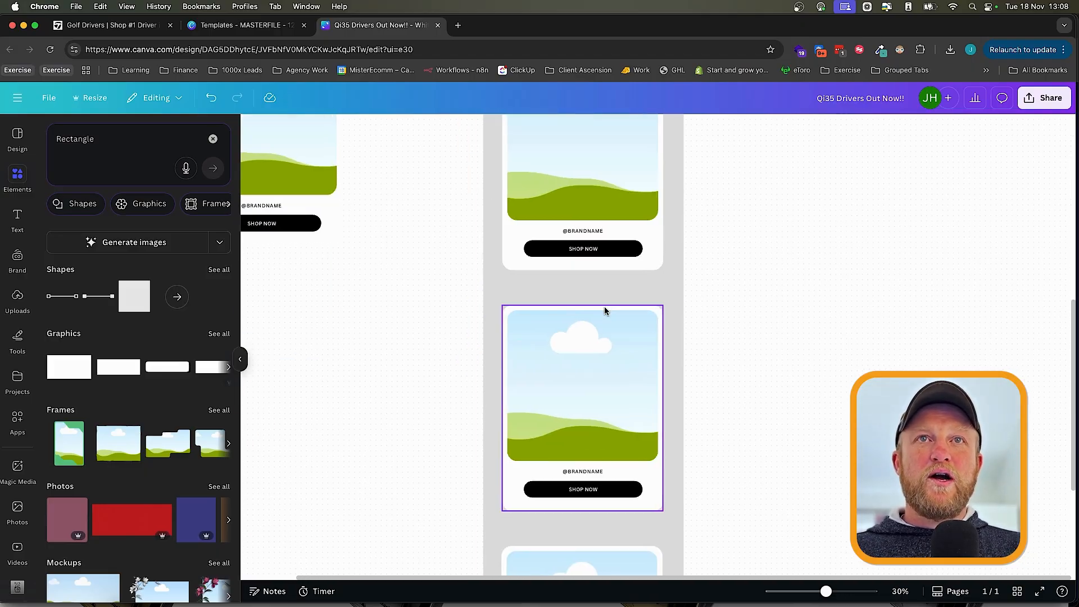
left_click(582, 242)
scroll(583, 236, "up", 5)
scroll(583, 233, "up", 1)
left_click(560, 290)
key("super+v")
left_click_drag(575, 293, 583, 317)
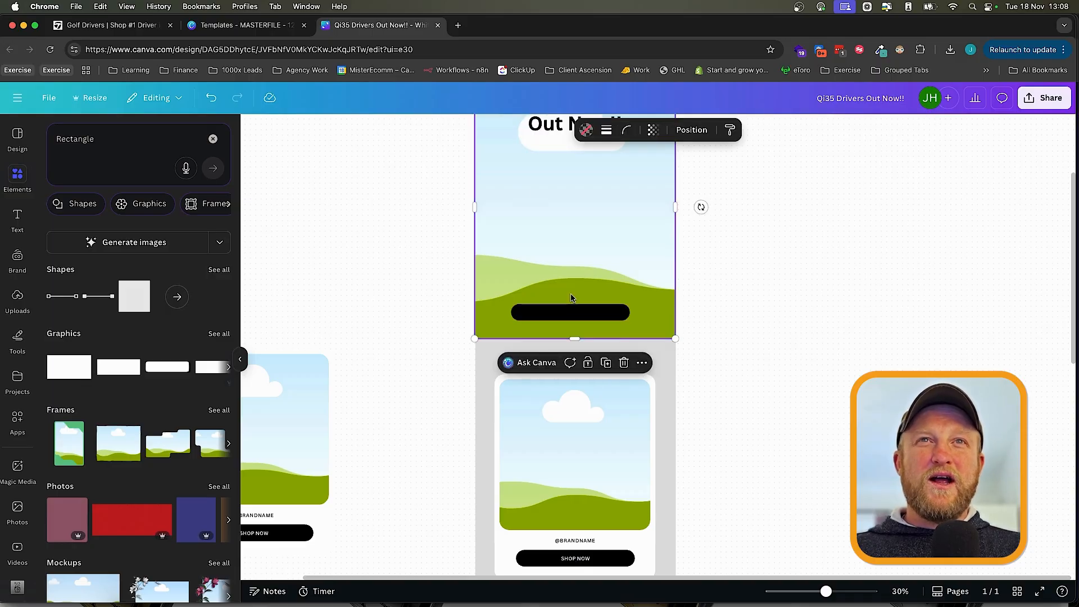
left_click(559, 319)
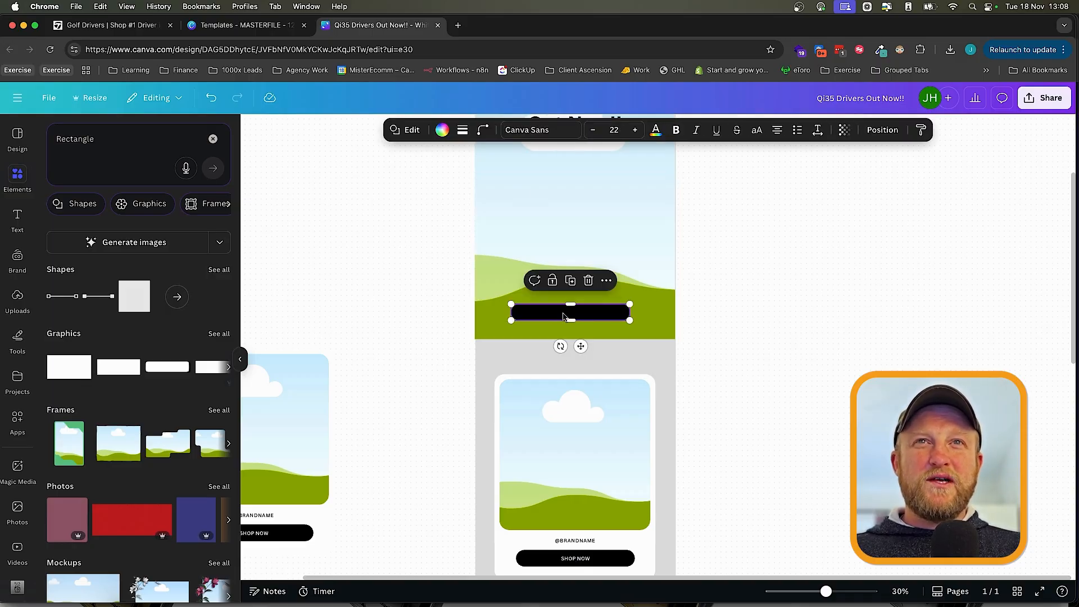
- Copy a product card's SHOP NOW text onto the hero's black button and move it to the button's middle
scroll(567, 348, "down", 4)
left_click(575, 366)
scroll(575, 368, "up", 3)
scroll(586, 282, "up", 1)
type("SHOP NOW")
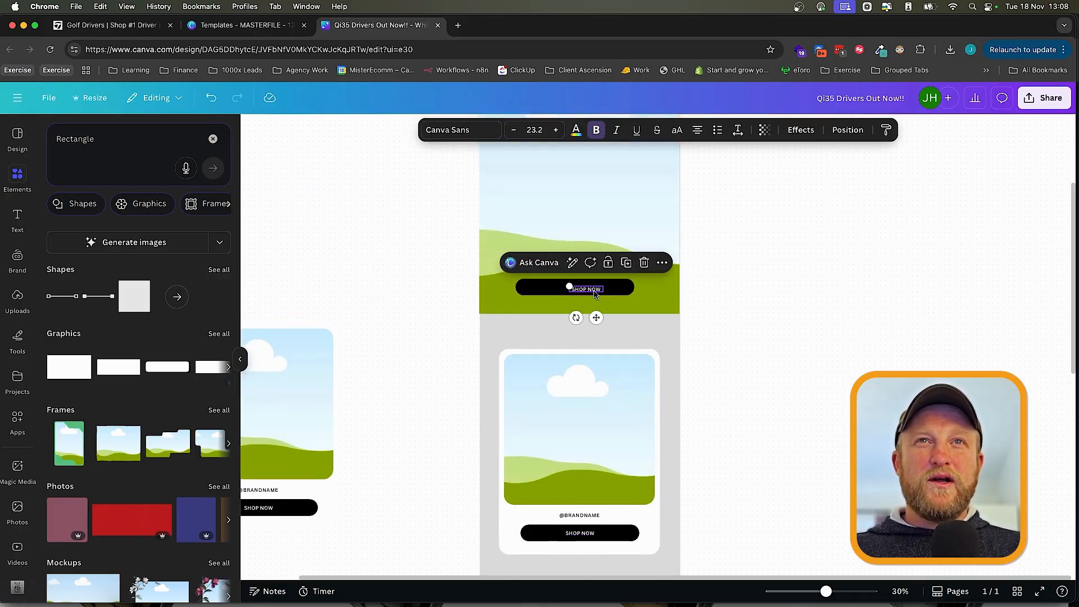
scroll(594, 315, "up", 10)
left_click_drag(554, 223, 513, 218)
- Change the hero button text to "SHOP THE Qi35 RANGE", widen its text box to fit one line and recentre it
double_click(514, 218)
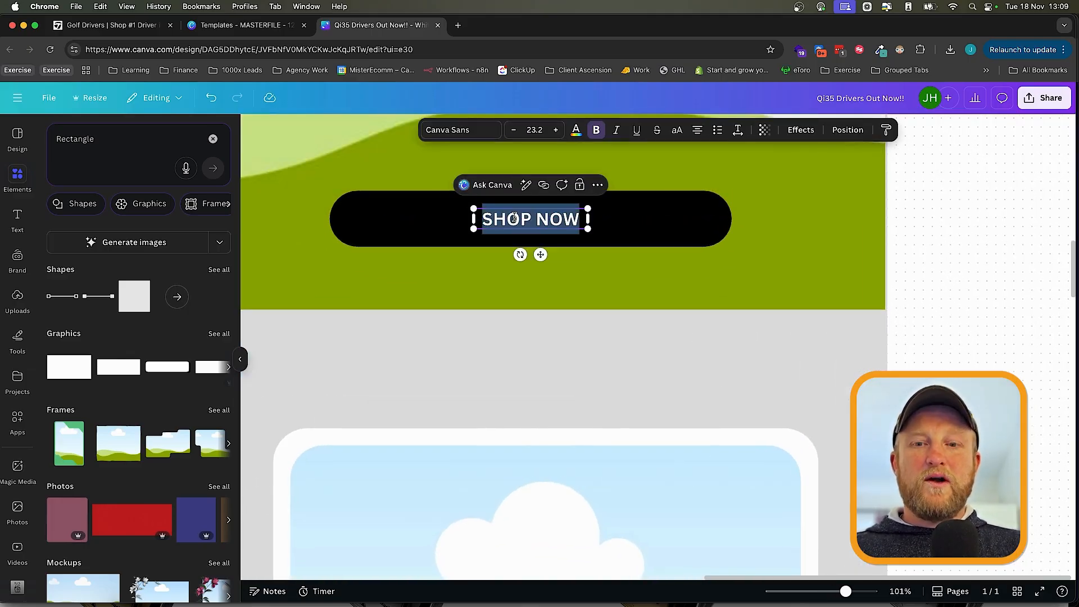
type("Shop The Qi35 ")
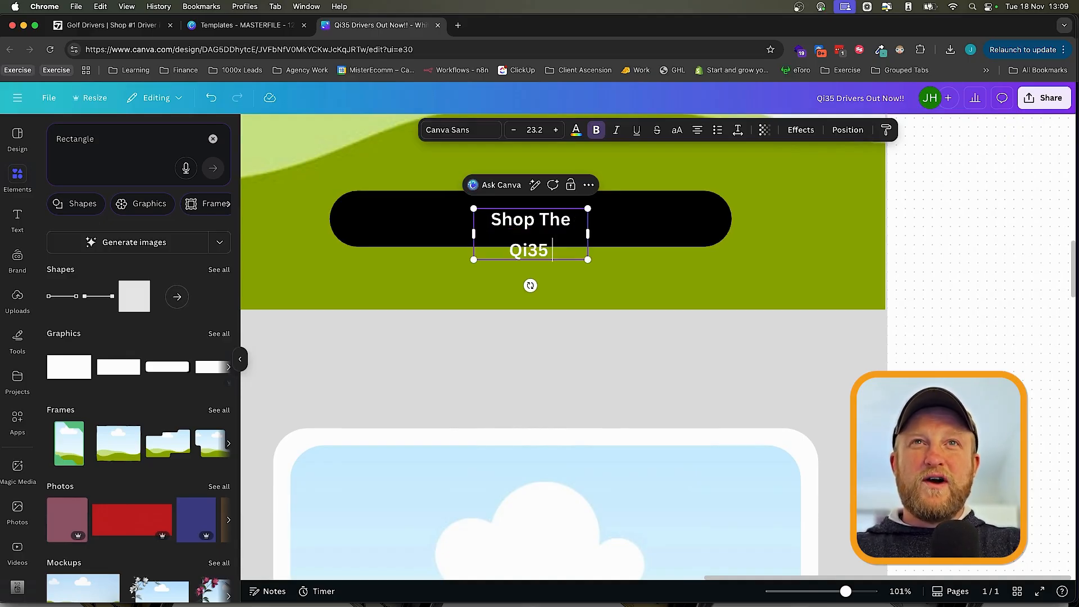
type("RANGE")
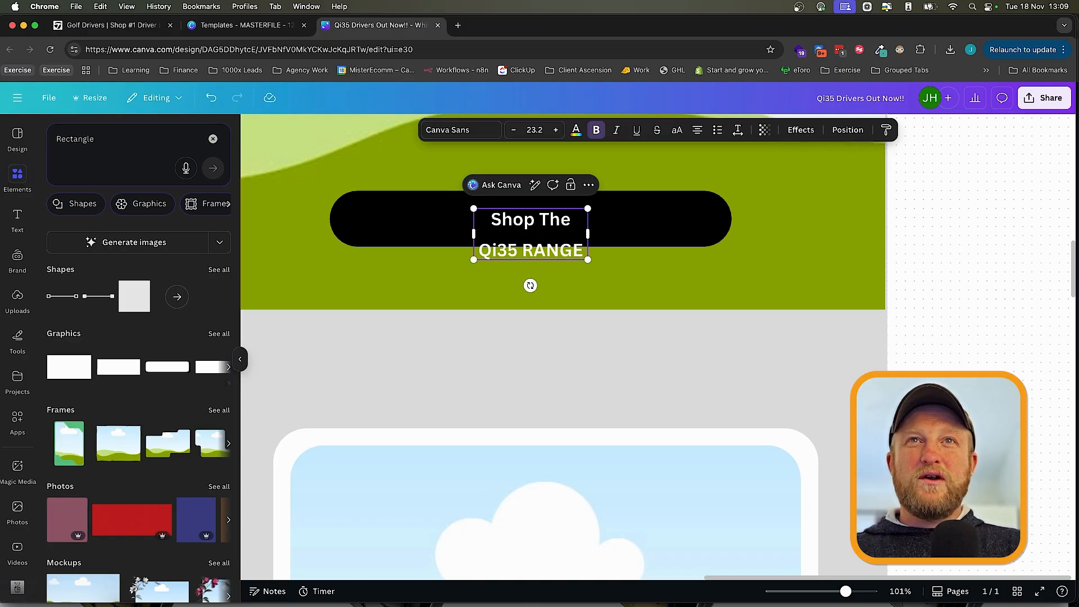
left_click_drag(572, 219, 490, 219)
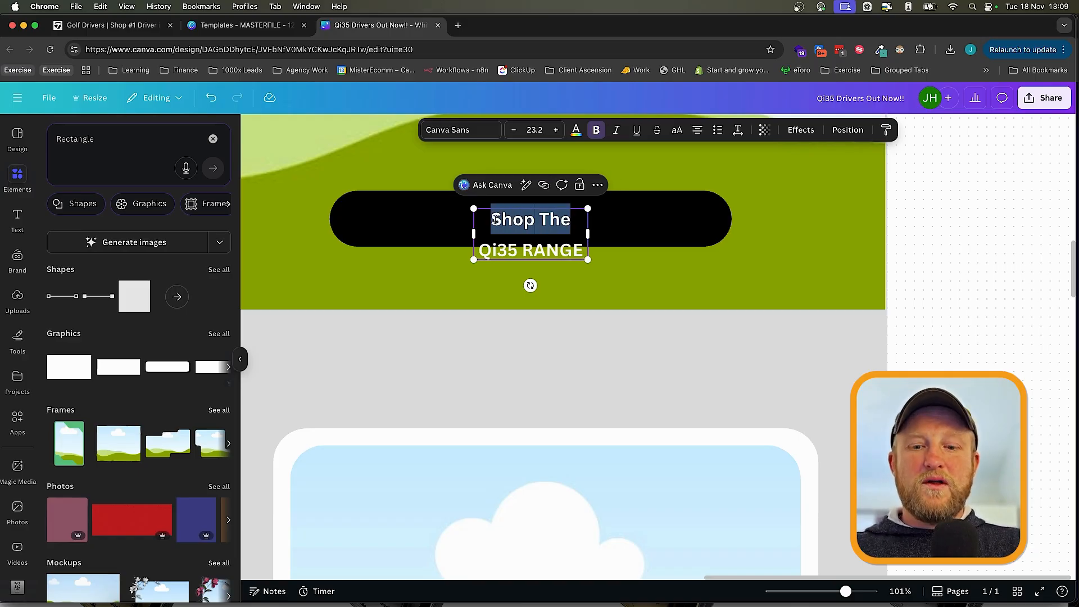
type("SHOP THE")
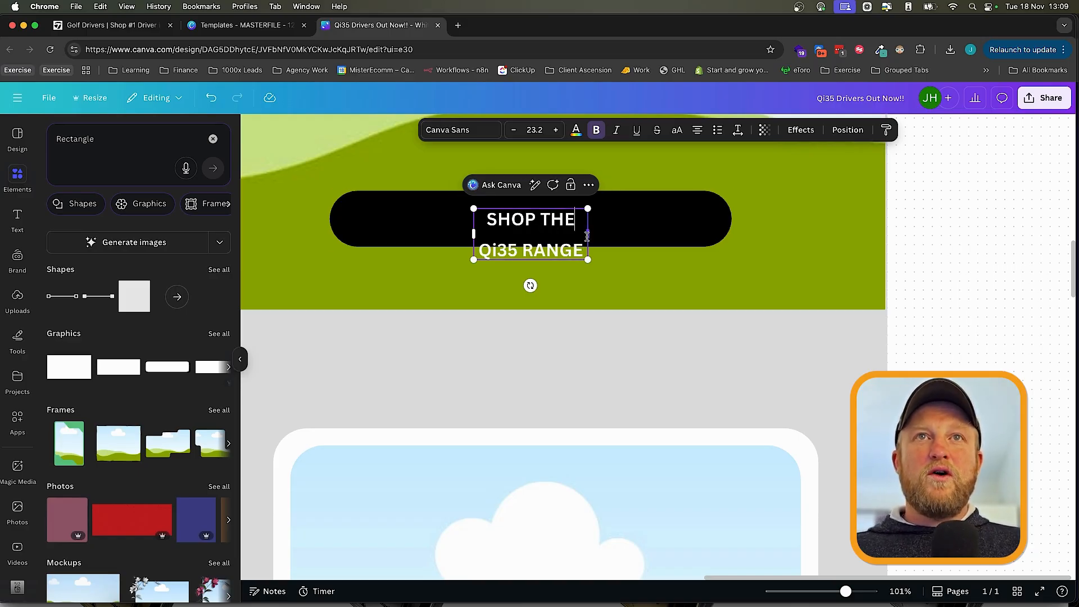
left_click_drag(588, 236, 704, 235)
left_click_drag(600, 256, 542, 258)
- Enlarge the "SHOP THE Qi35 RANGE" text to size 31.9 and centre it within the black button
scroll(522, 254, "up", 2)
scroll(522, 254, "left", 3)
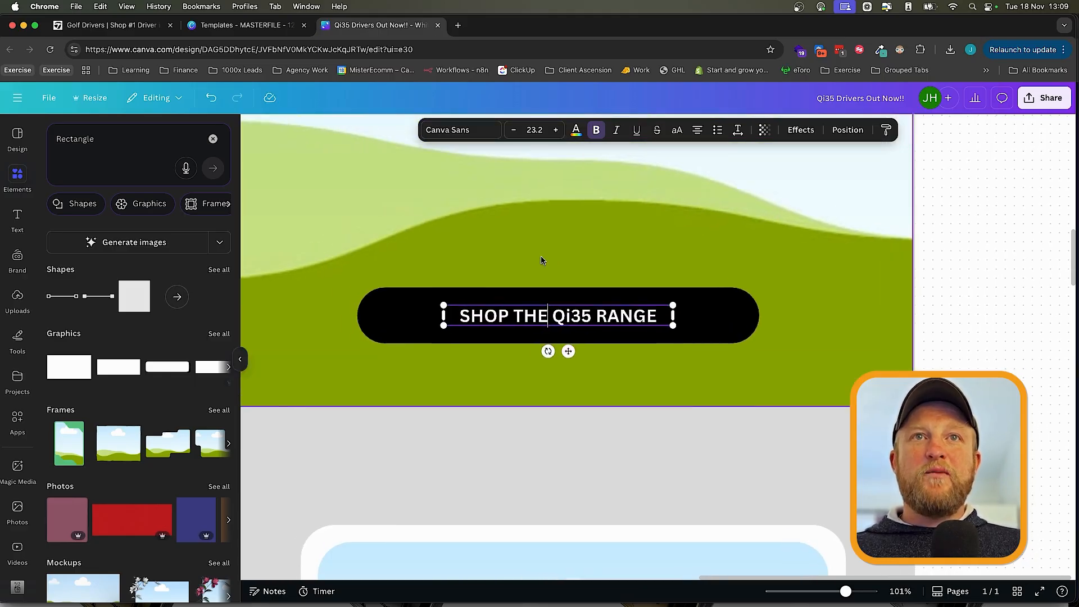
left_click_drag(525, 296, 484, 294)
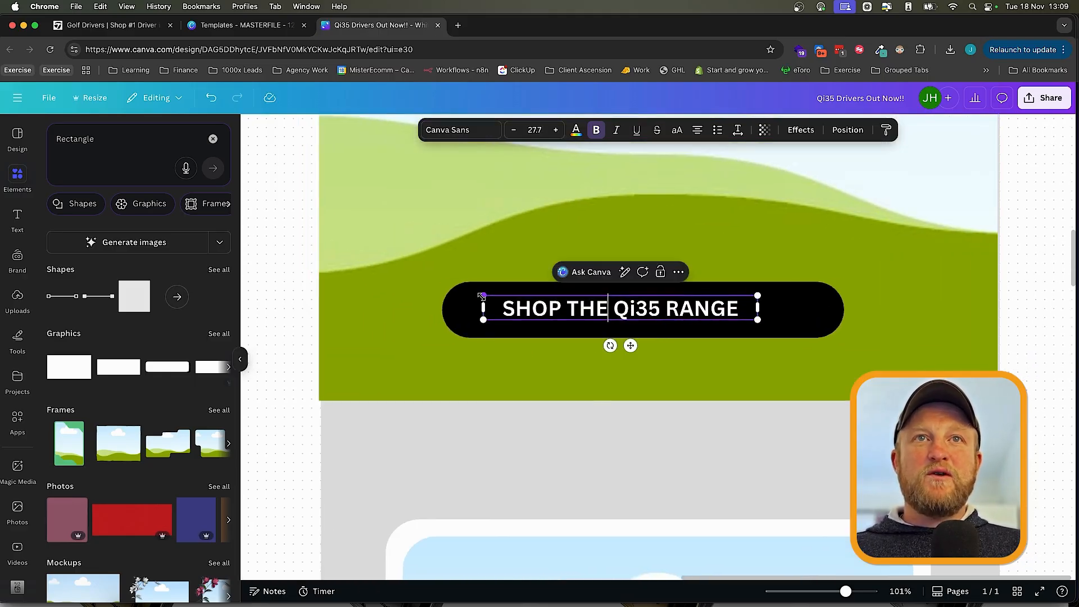
left_click_drag(758, 319, 798, 323)
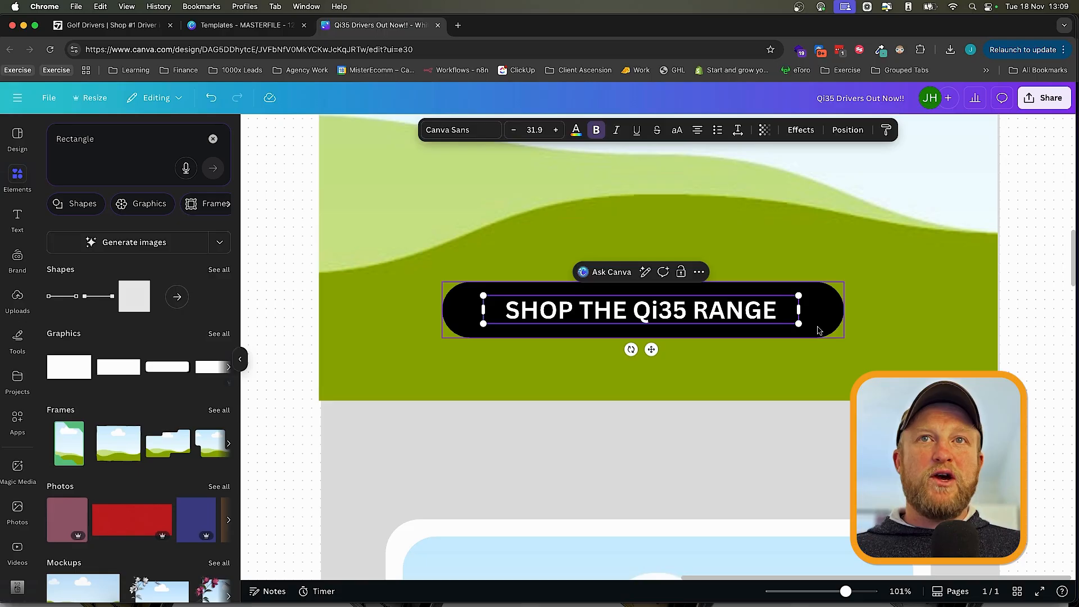
left_click(859, 335)
left_click(632, 313)
left_click_drag(631, 313, 633, 314)
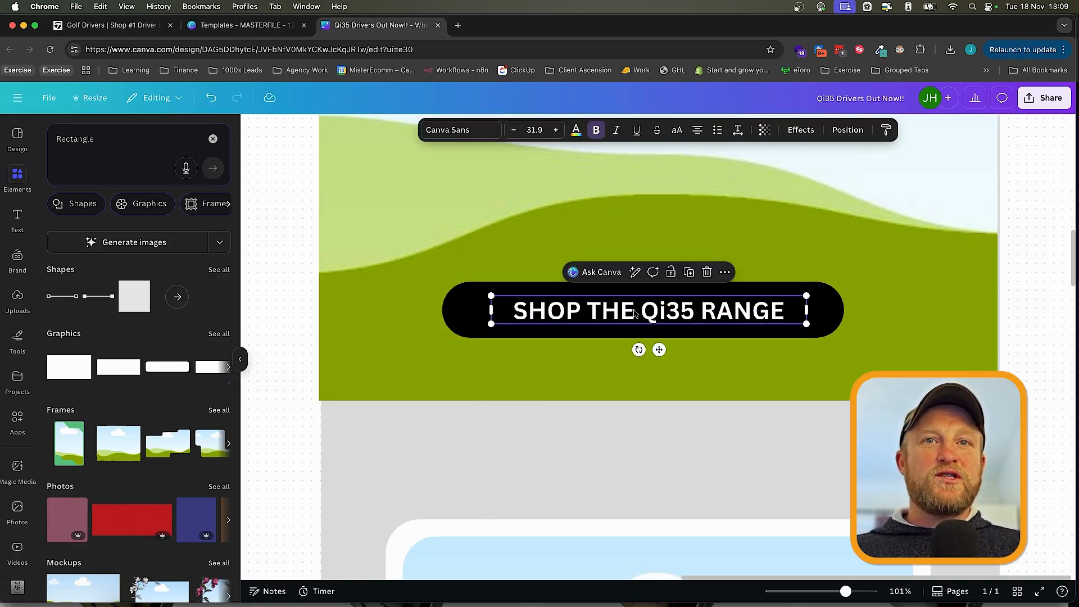
left_click(1042, 322)
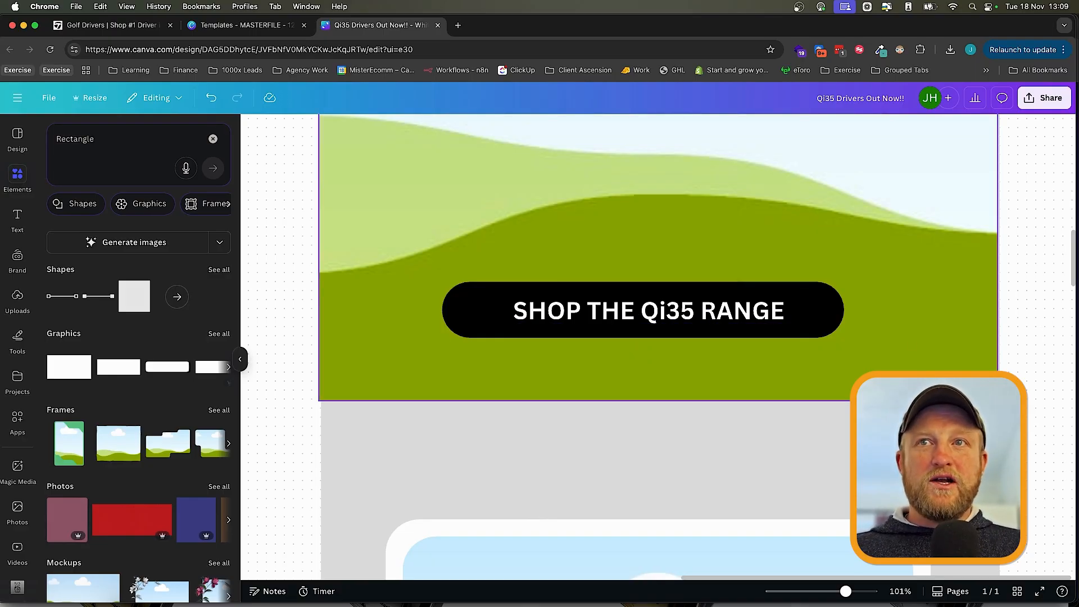
- Nudge the "Qi35 Drivers Out Now!!" headline slightly to the right on the hero image
scroll(911, 432, "up", 3)
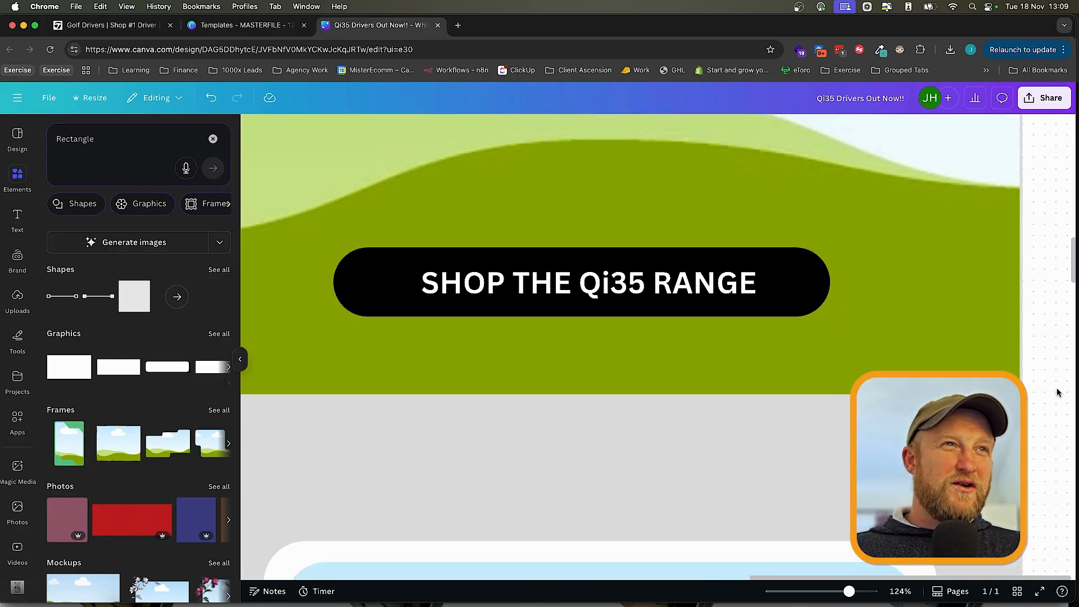
scroll(657, 347, "left", 3)
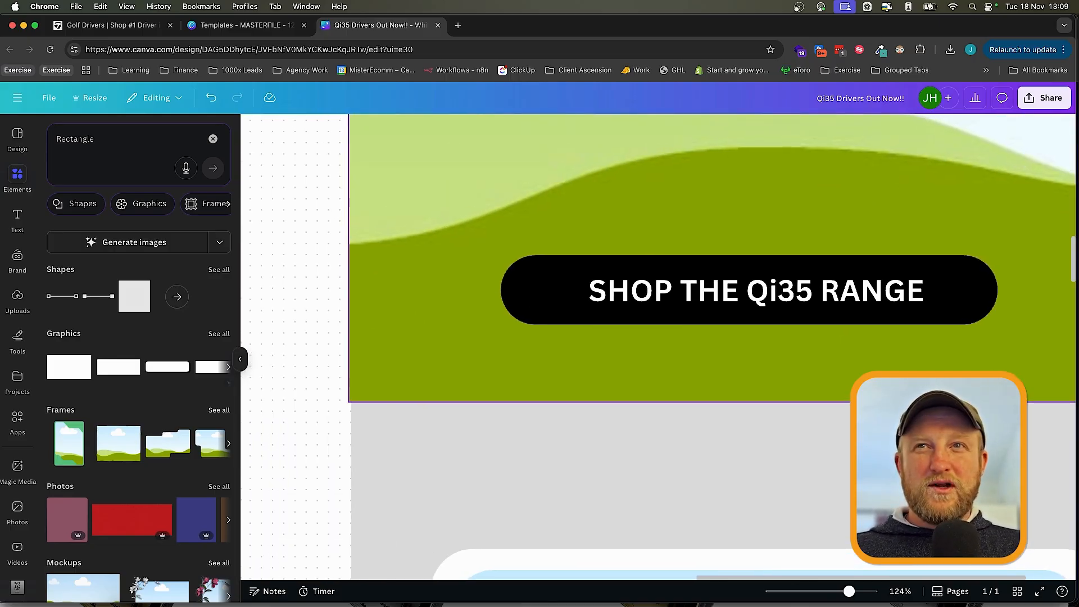
left_click(771, 369)
scroll(734, 440, "right", 3)
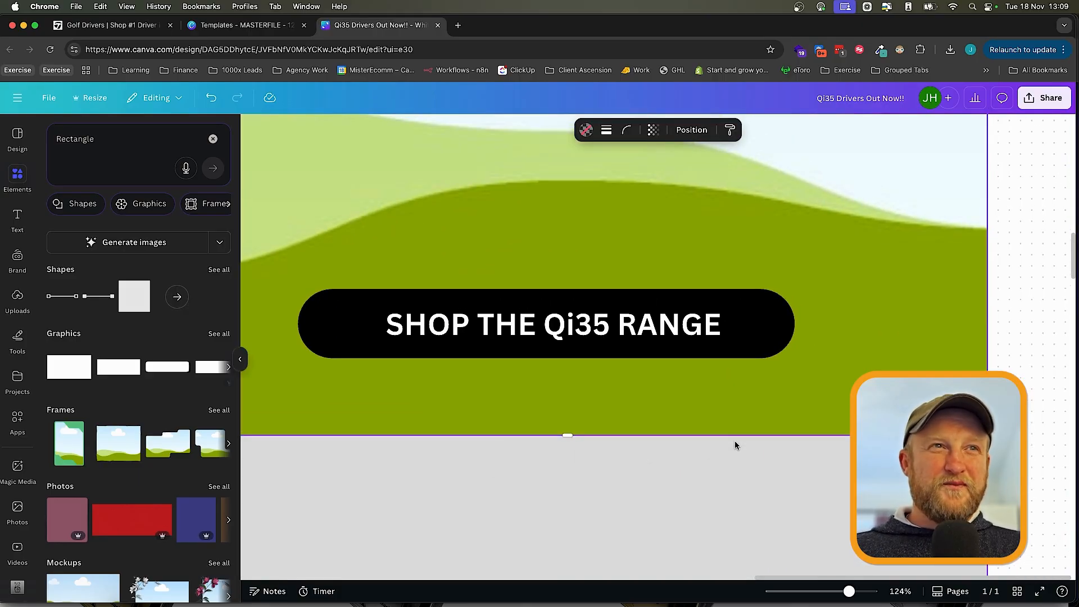
scroll(737, 427, "down", 5)
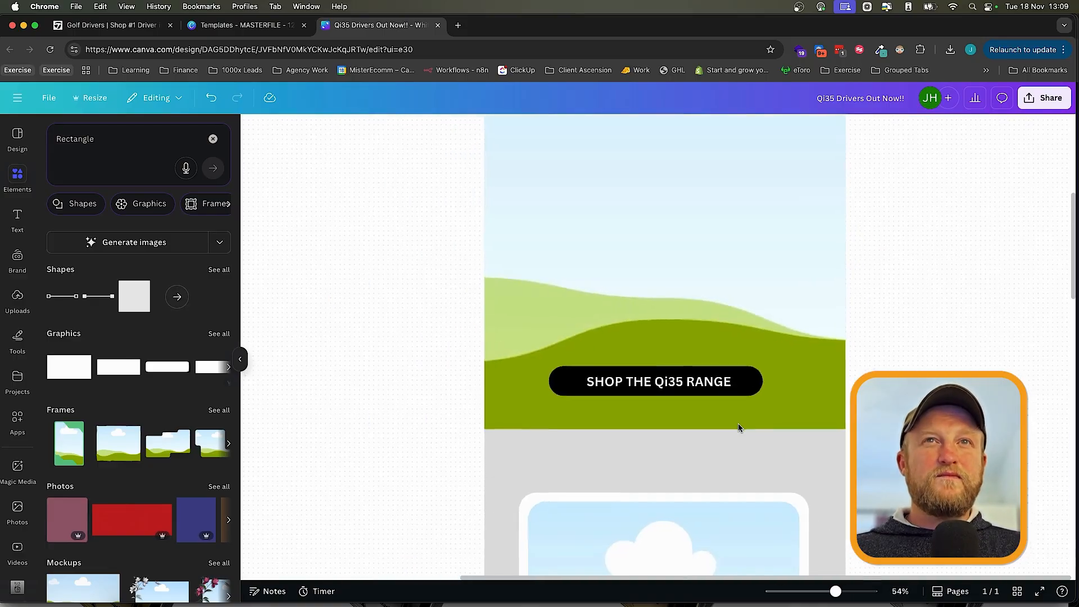
scroll(738, 427, "up", 5)
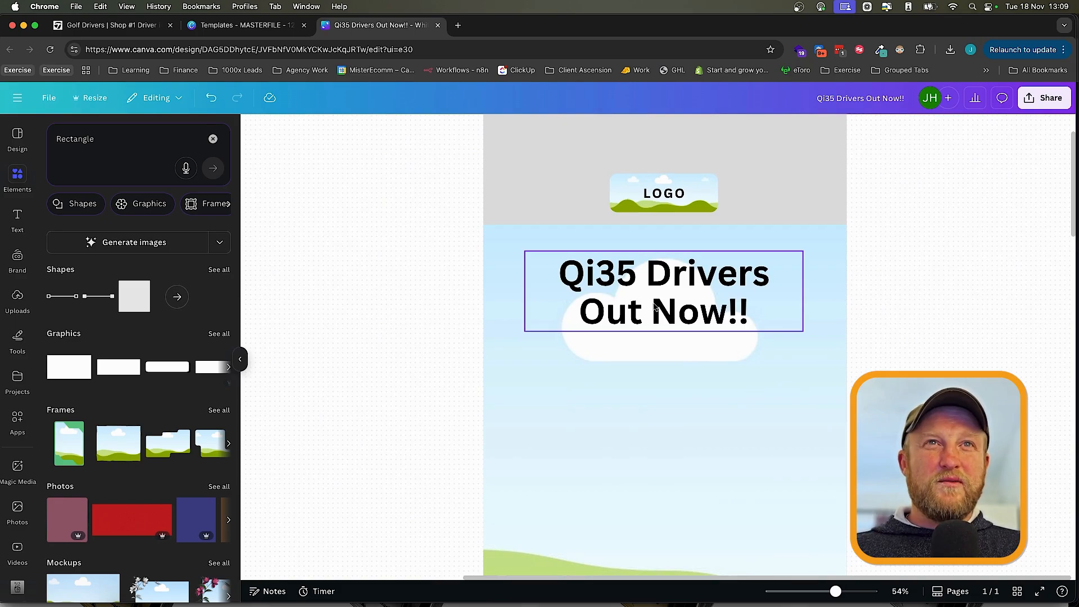
left_click_drag(645, 283, 652, 279)
- Extend the grey background rectangle well below the third product card to make room for more content
scroll(668, 352, "up", 5)
scroll(669, 353, "left", 1)
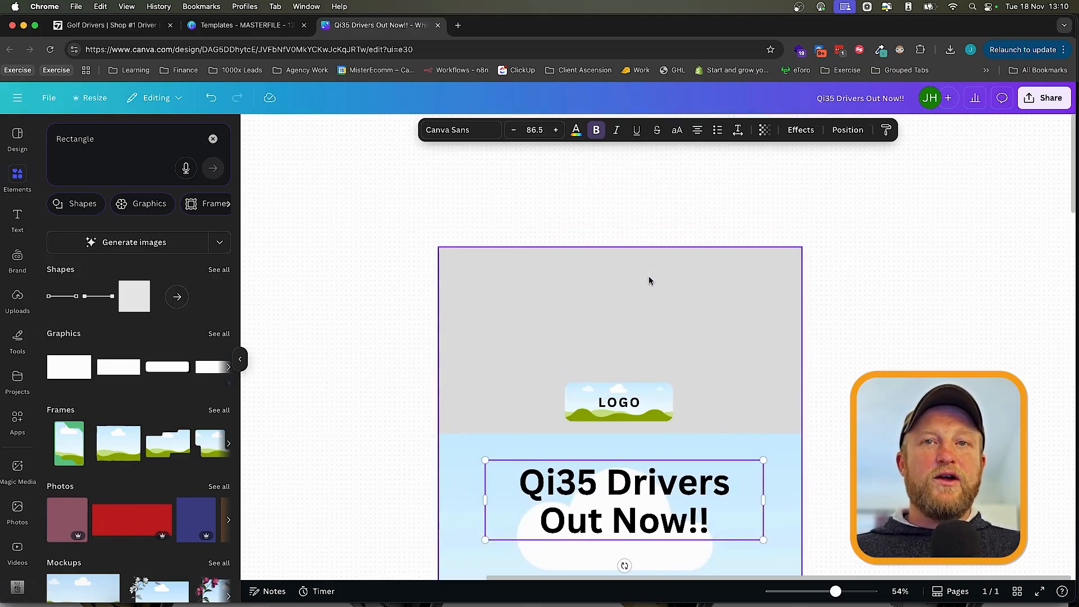
scroll(654, 337, "down", 5)
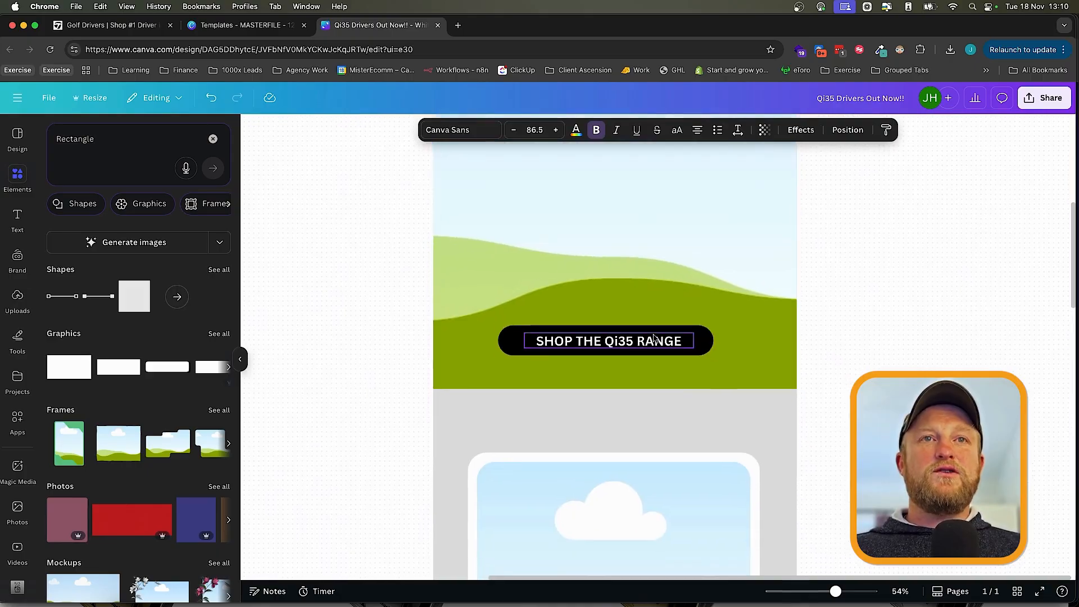
scroll(655, 337, "down", 4)
scroll(653, 334, "down", 5)
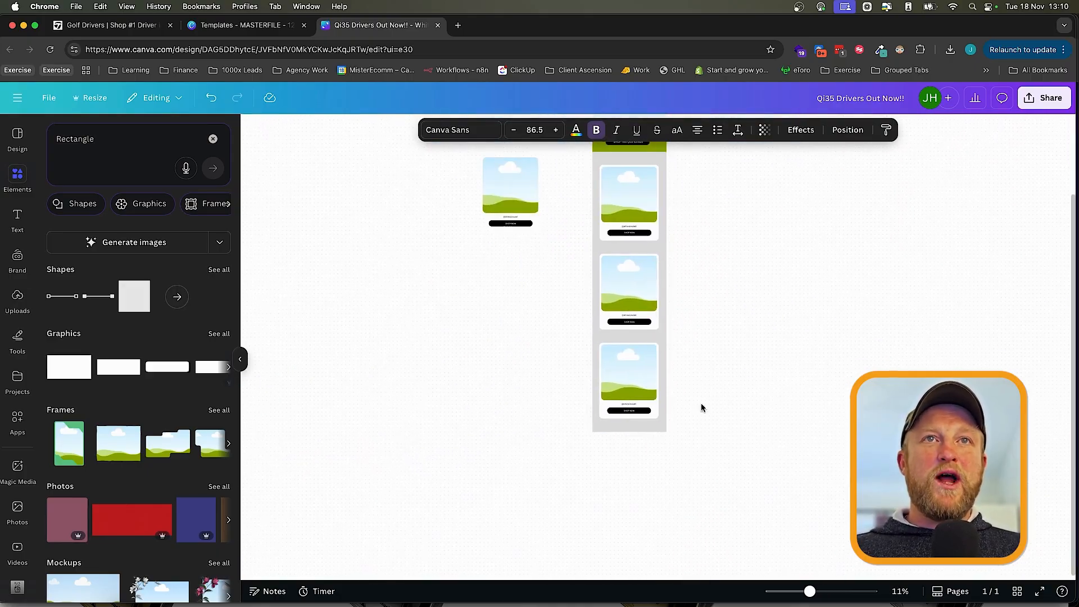
scroll(701, 496, "up", 5)
scroll(658, 304, "up", 2)
left_click(641, 344)
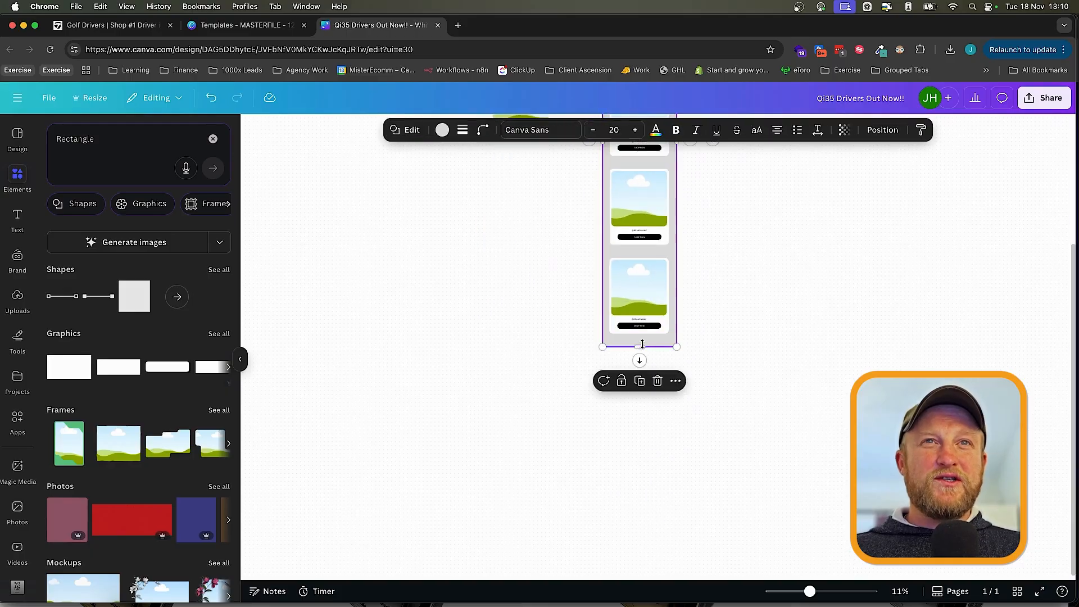
left_click_drag(639, 346, 639, 484)
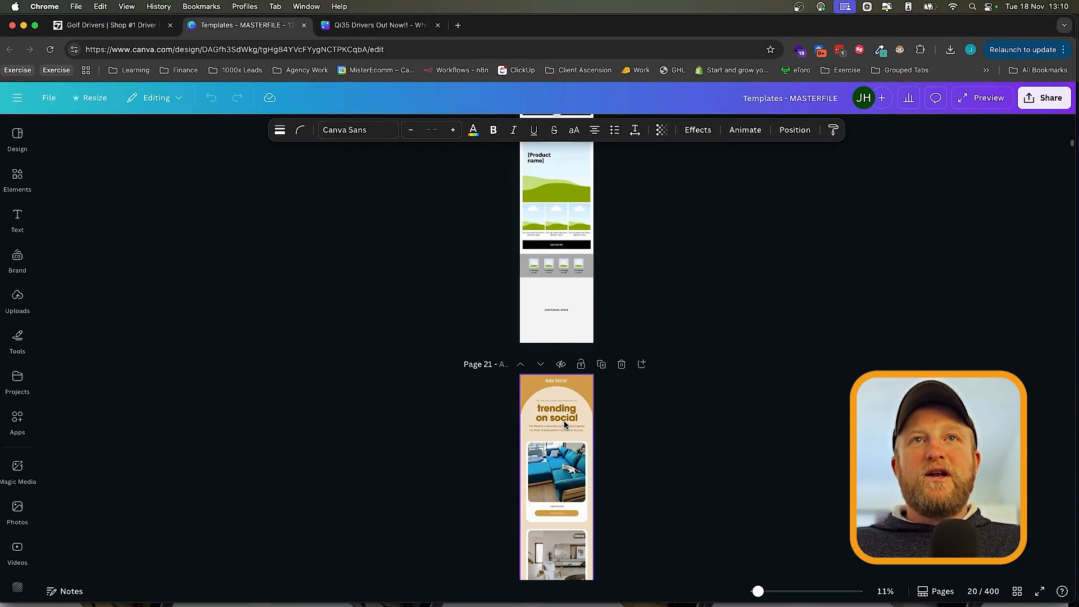
- Return to the Qi35 Drivers whiteboard and examine the email layout from the product cards up to the header
key("ctrl+Tab")
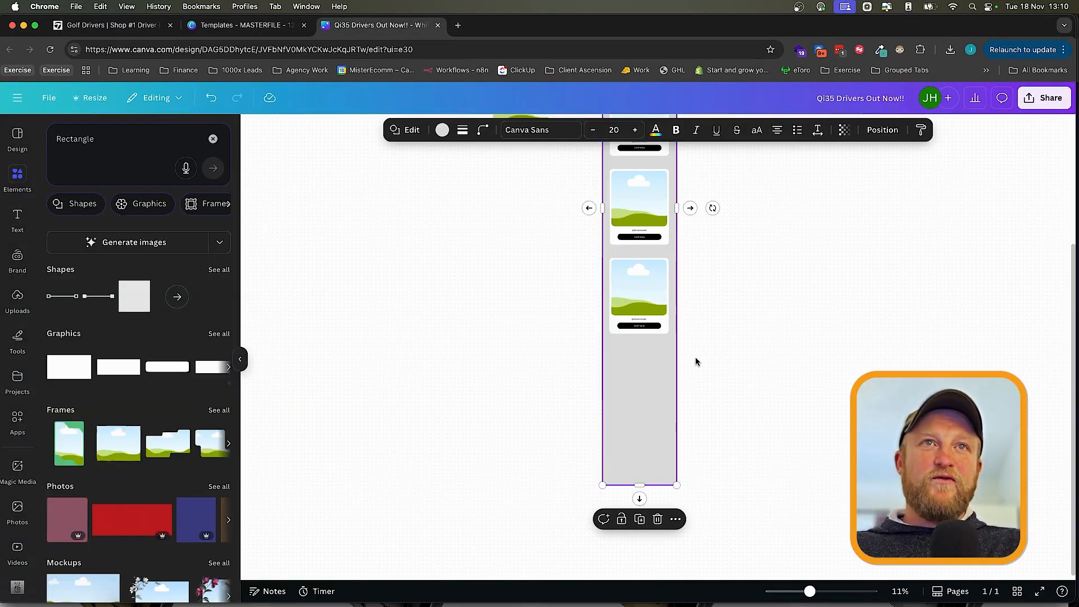
scroll(697, 361, "right", 2)
scroll(497, 257, "up", 3)
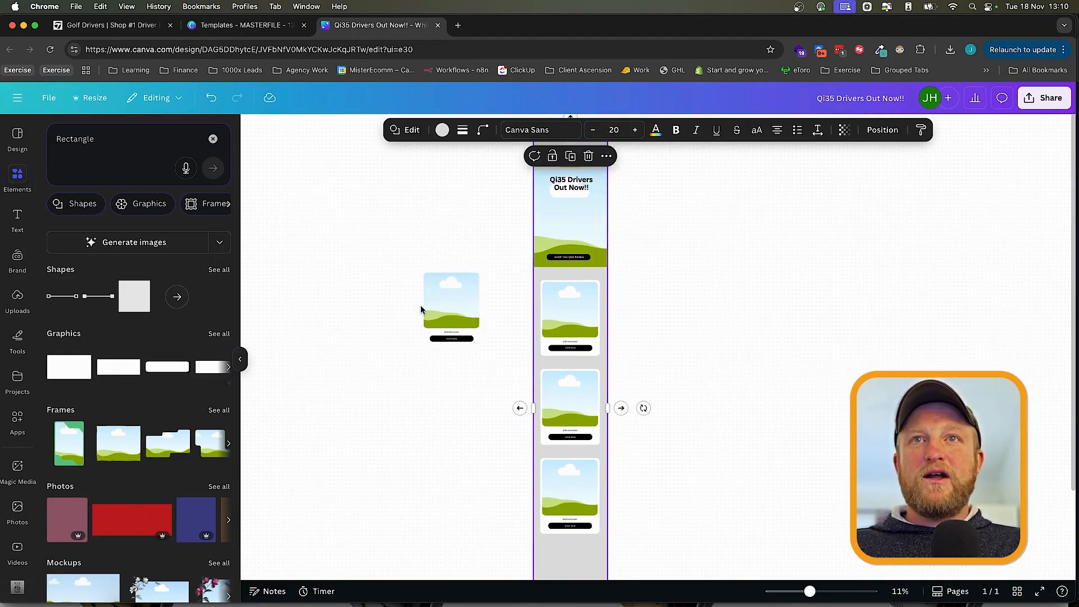
scroll(623, 365, "down", 5)
left_click_drag(557, 284, 558, 293)
left_click(638, 363)
scroll(640, 358, "left", 2)
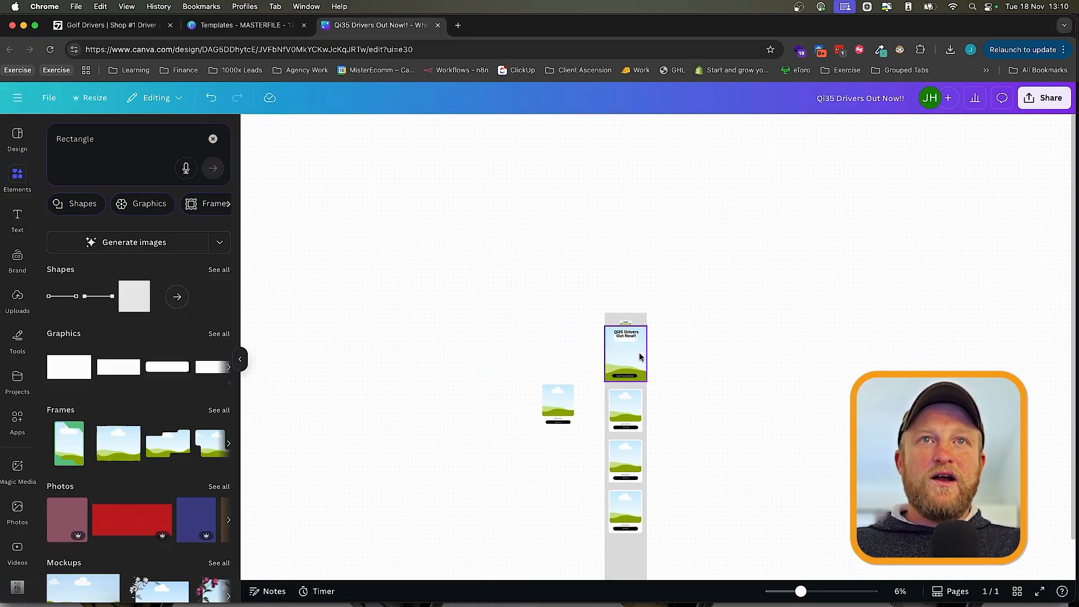
scroll(639, 357, "up", 5)
scroll(638, 354, "up", 1)
left_click(577, 332)
key("Delete")
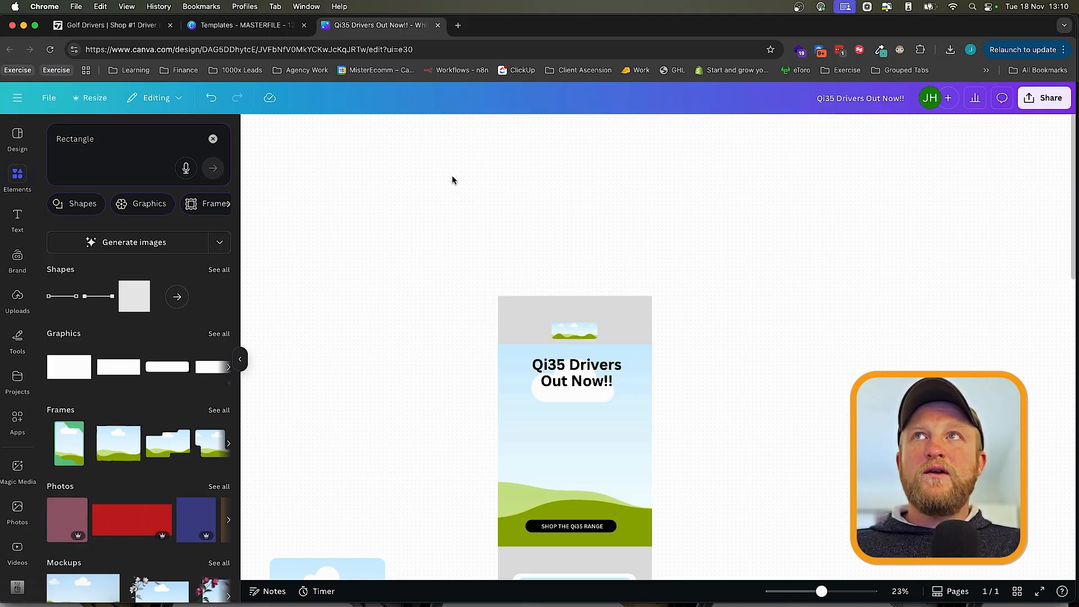
- Switch to the TaylorMade drivers page and save its header logo to the Desktop as header-logo-taylormade
key("super+1")
right_click(176, 119)
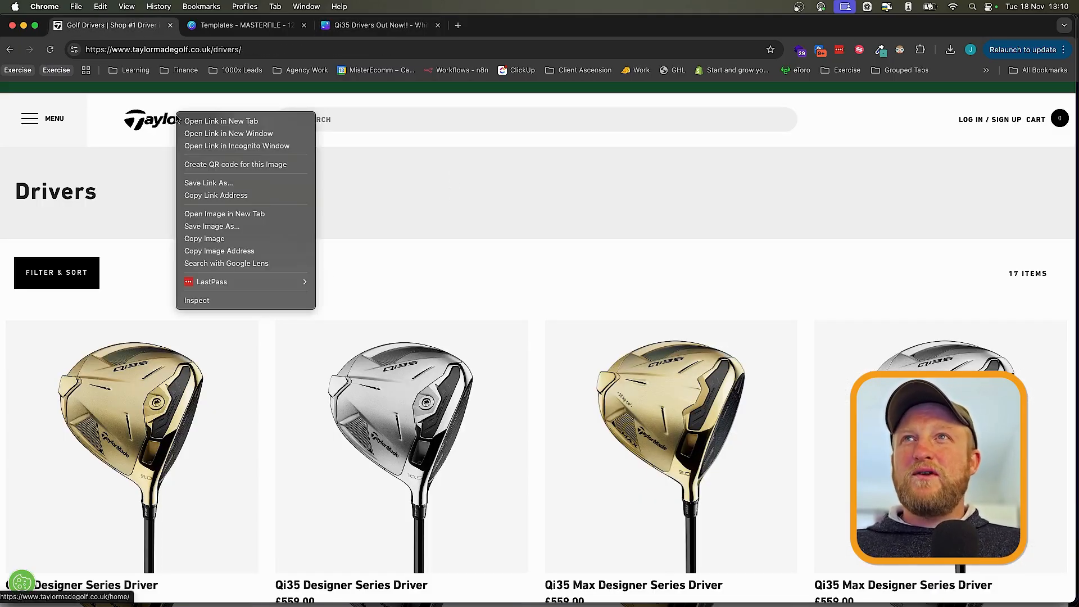
left_click(239, 228)
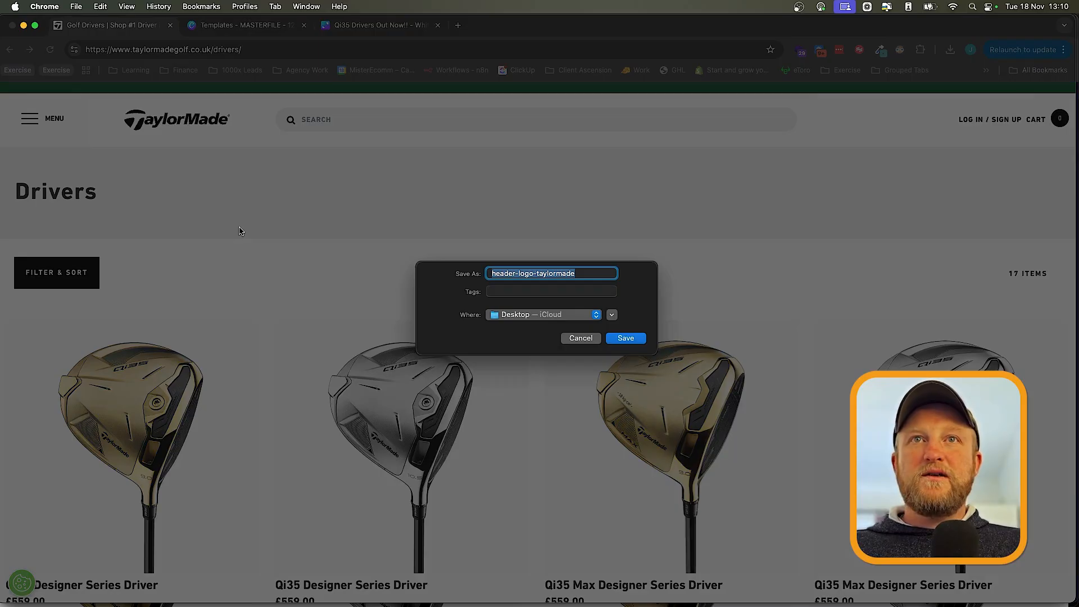
key("Return")
- Bring the downloaded TaylorMade logo into the Qi35 Drivers whiteboard and place it over the header's image placeholder
key("super+3")
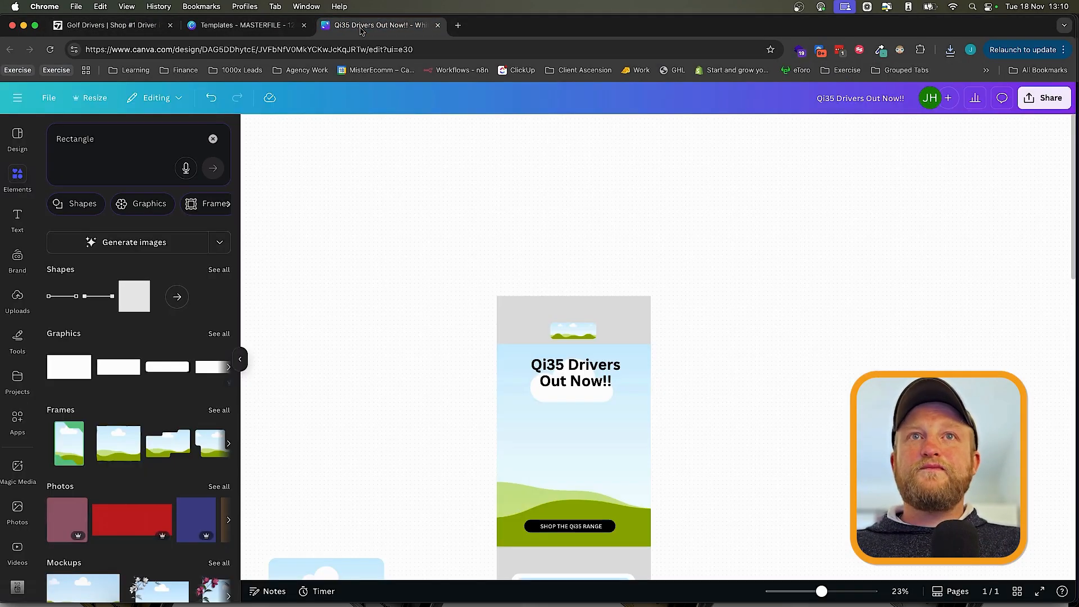
left_click(950, 49)
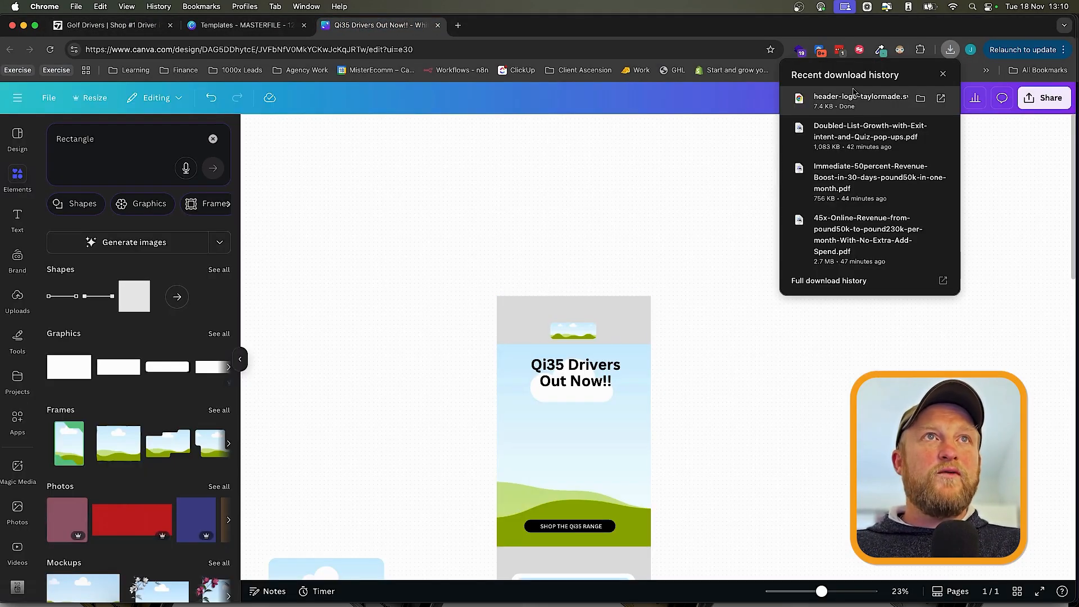
left_click_drag(582, 336, 582, 335)
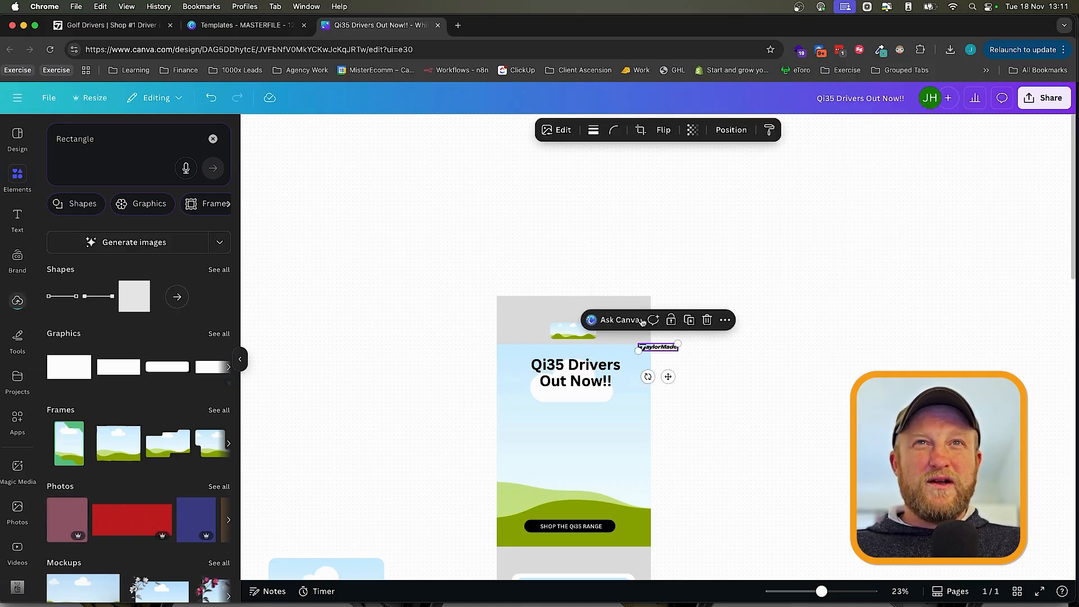
scroll(665, 366, "up", 5)
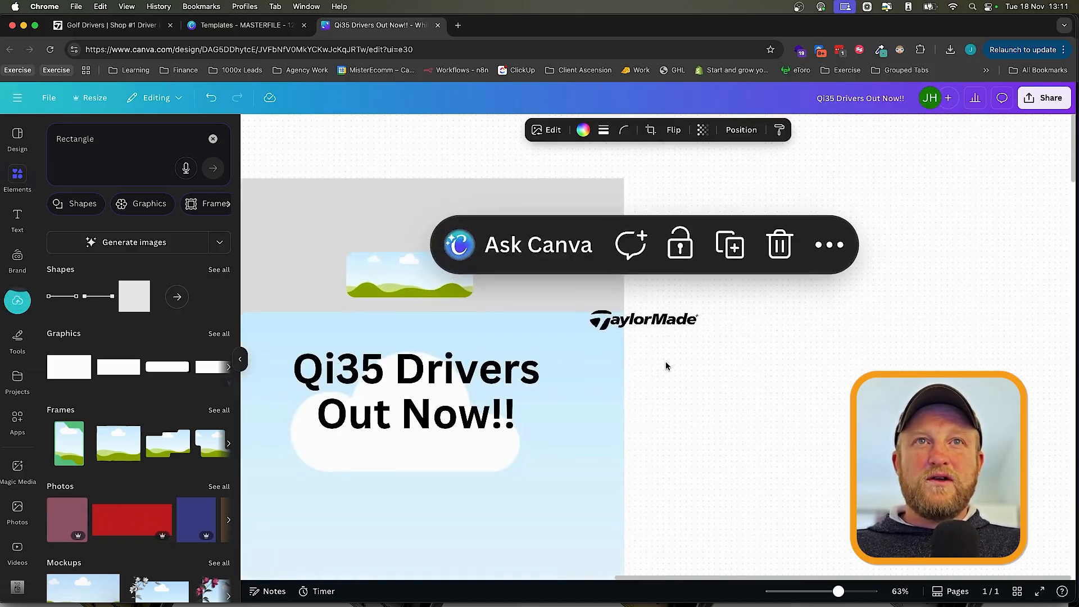
left_click_drag(624, 316, 431, 260)
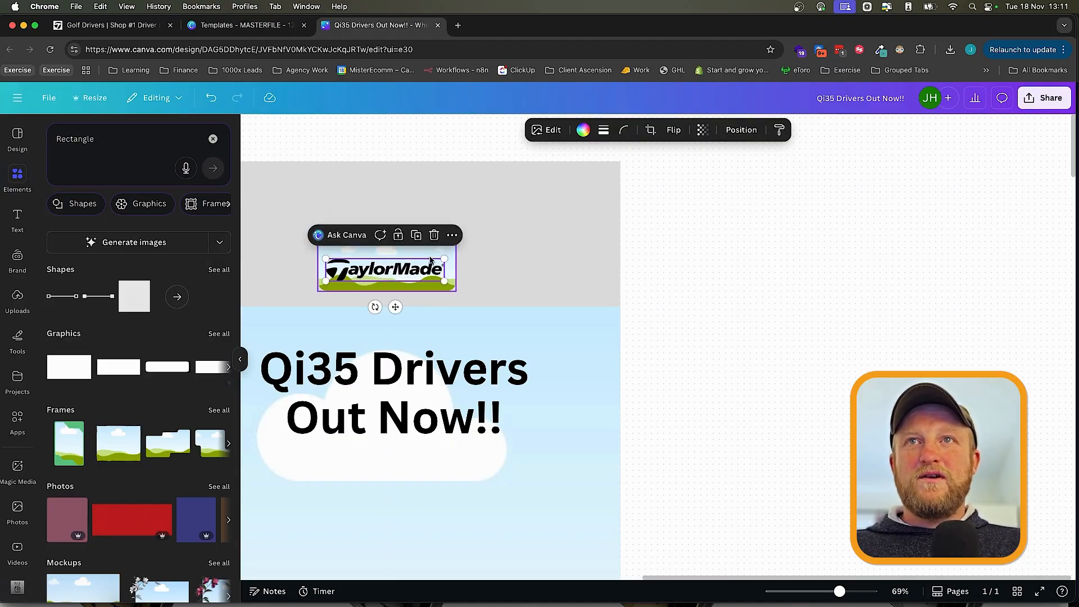
- Delete the landscape placeholder frame behind the TaylorMade logo in the header
scroll(431, 260, "left", 2)
left_click(464, 286)
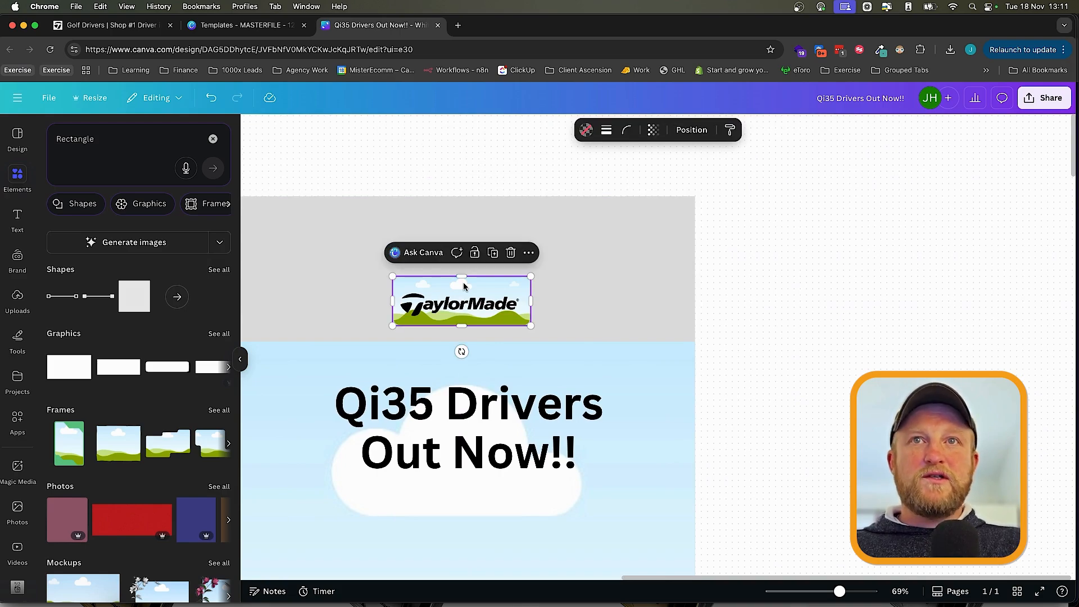
key("Delete")
- Enlarge the TaylorMade logo and centre it horizontally in the grey header above the hero section
left_click(427, 301)
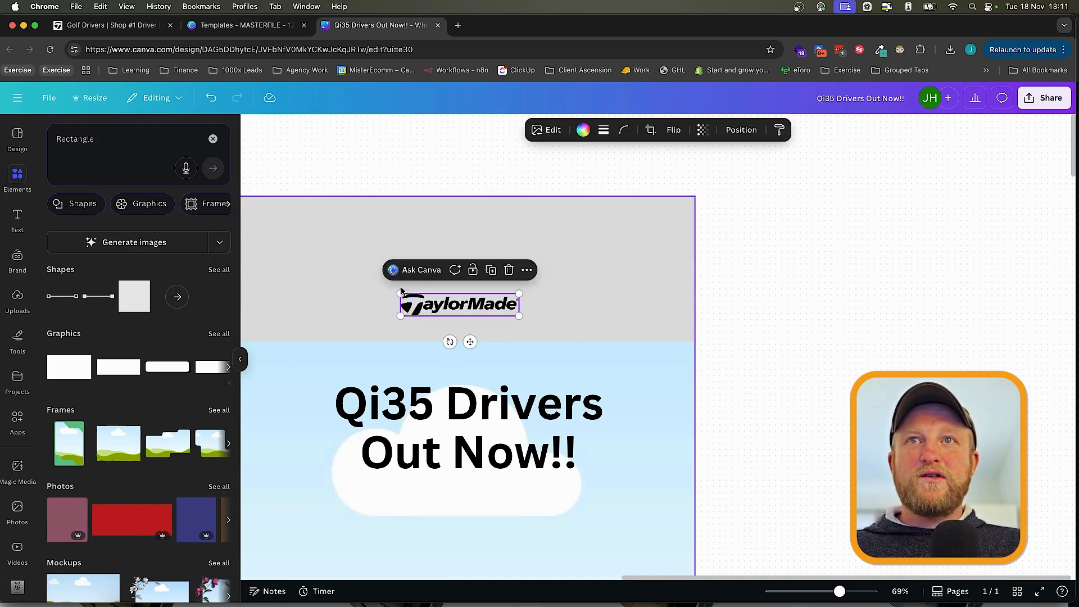
left_click_drag(402, 291, 326, 254)
left_click_drag(390, 301, 407, 301)
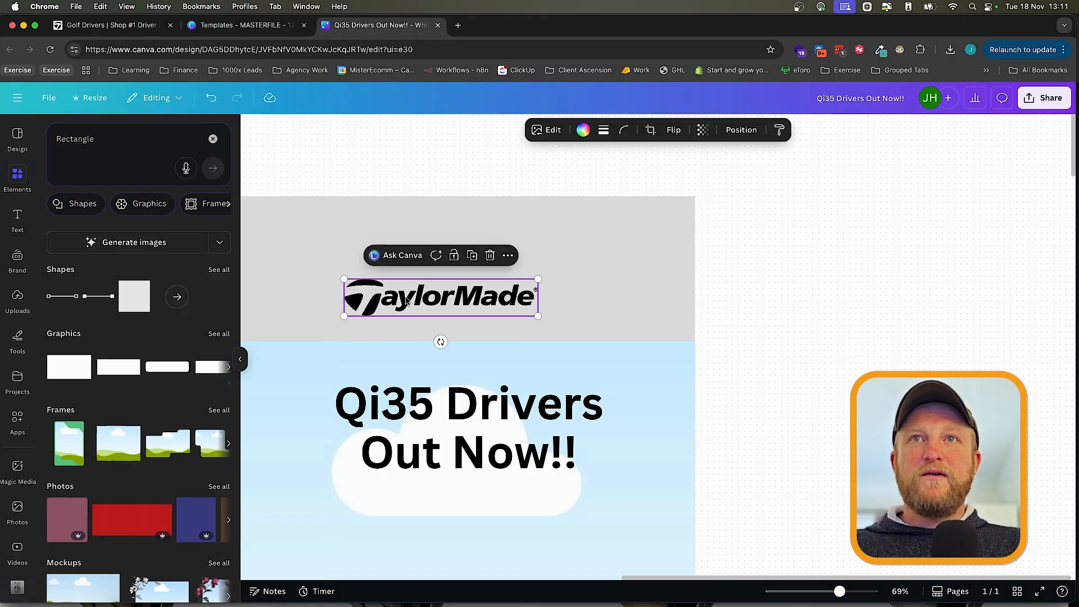
scroll(406, 297, "left", 3)
scroll(406, 297, "up", 1)
scroll(405, 298, "right", 1)
scroll(406, 297, "down", 1)
left_click_drag(509, 315, 529, 318)
- Lower the top edge of the grey background rectangle so the header fits more tightly around the TaylorMade logo
left_click(589, 220)
left_click_drag(565, 212, 566, 267)
left_click(905, 329)
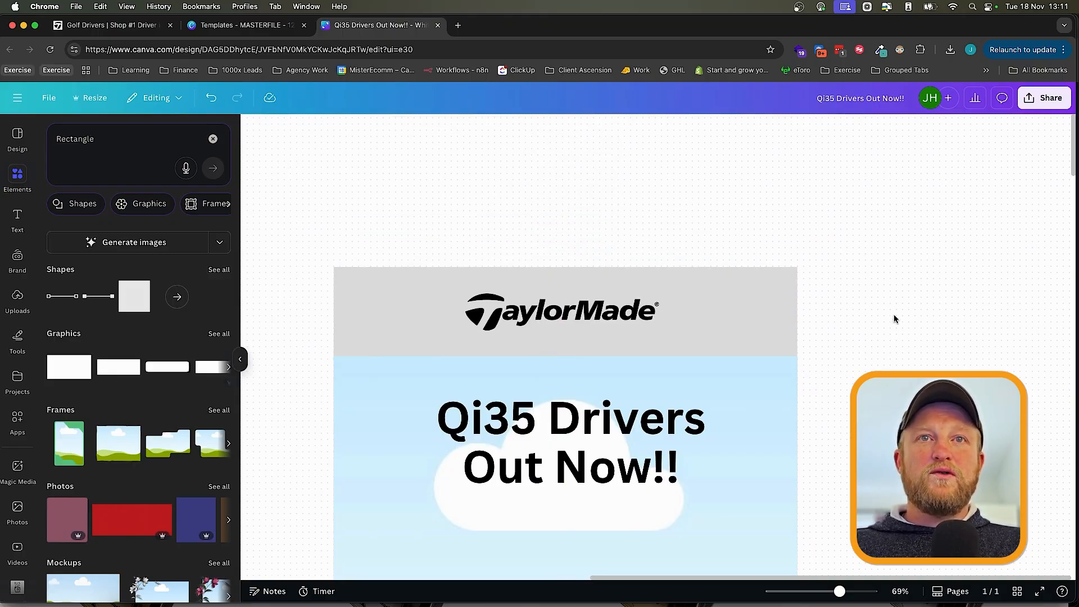
- Replace the hero's landscape placeholder with a grey rectangle spanning the email's full width behind the headline and button text
scroll(904, 329, "down", 4)
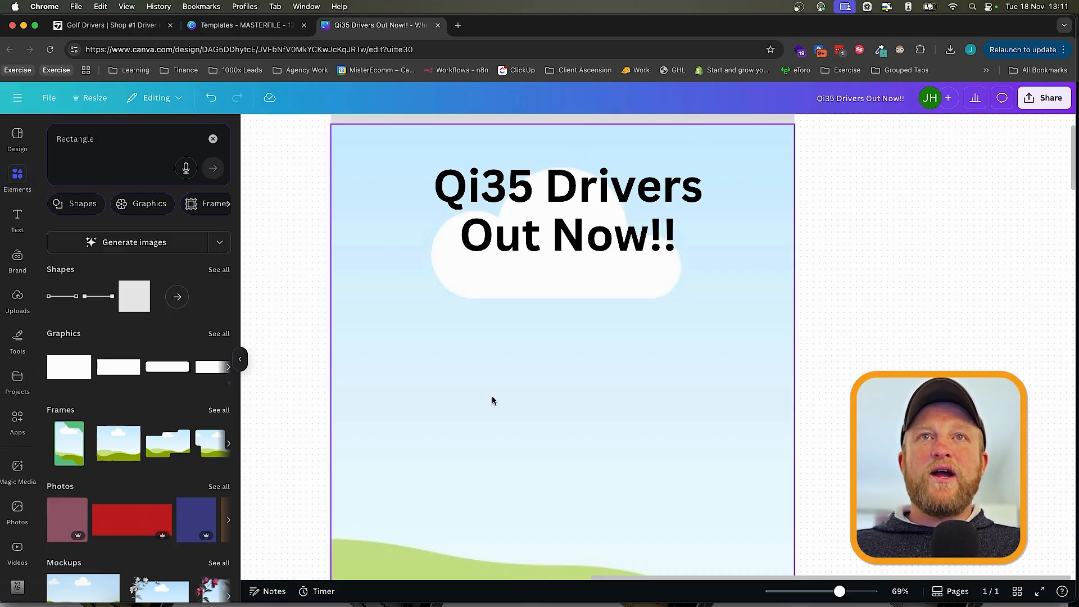
scroll(491, 399, "down", 5)
scroll(491, 399, "down", 3)
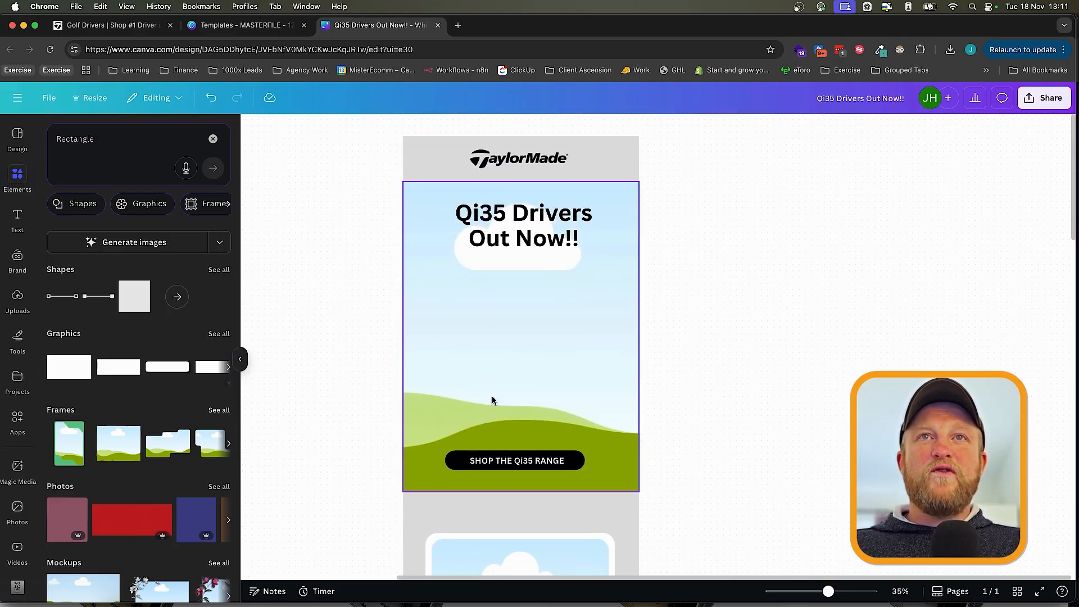
left_click(478, 327)
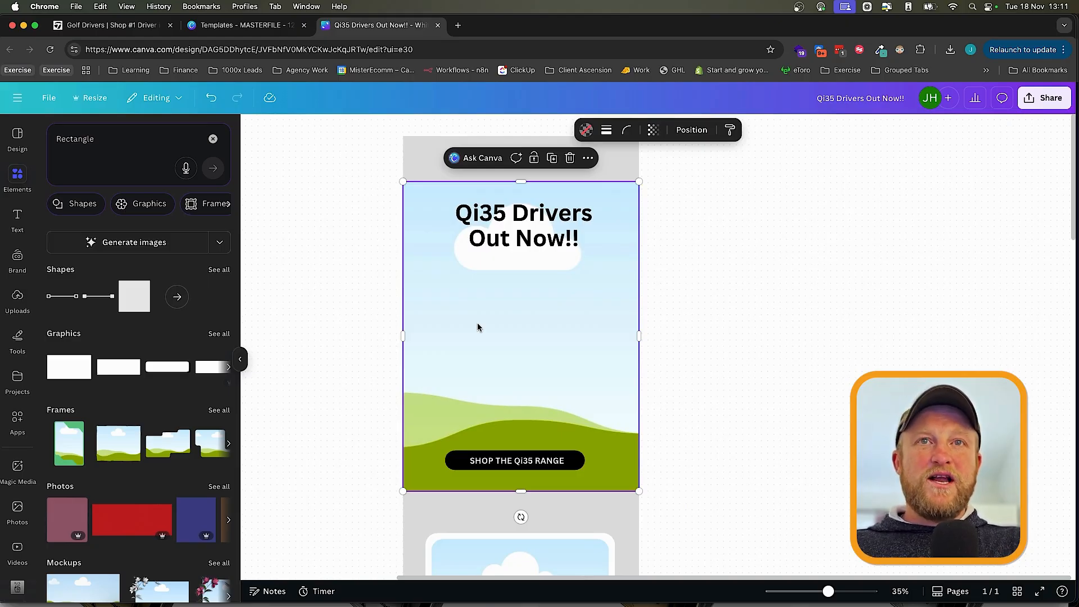
key("Delete")
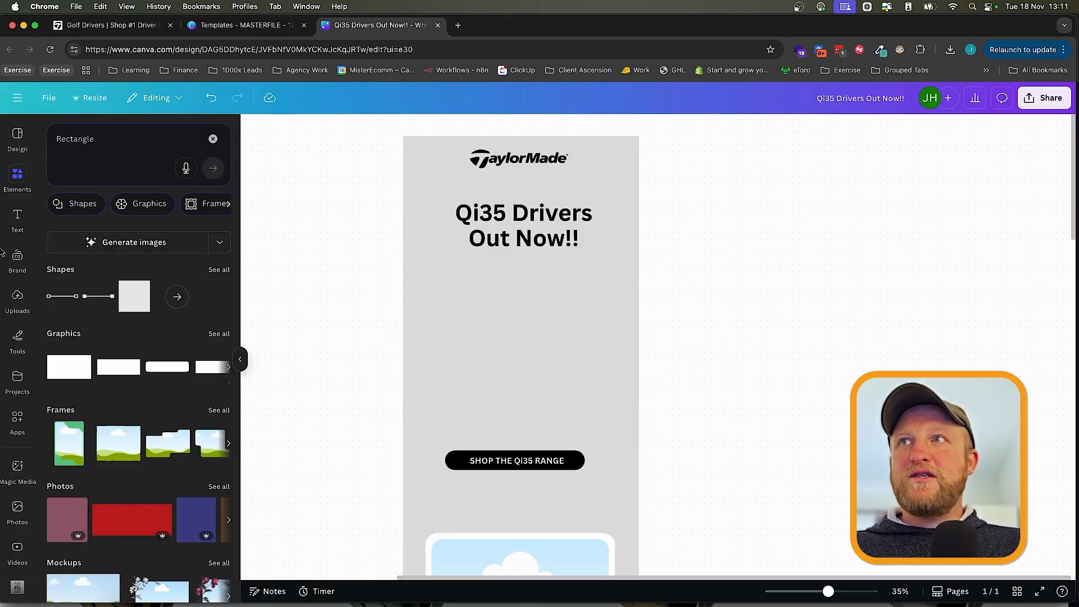
left_click_drag(133, 291, 639, 491)
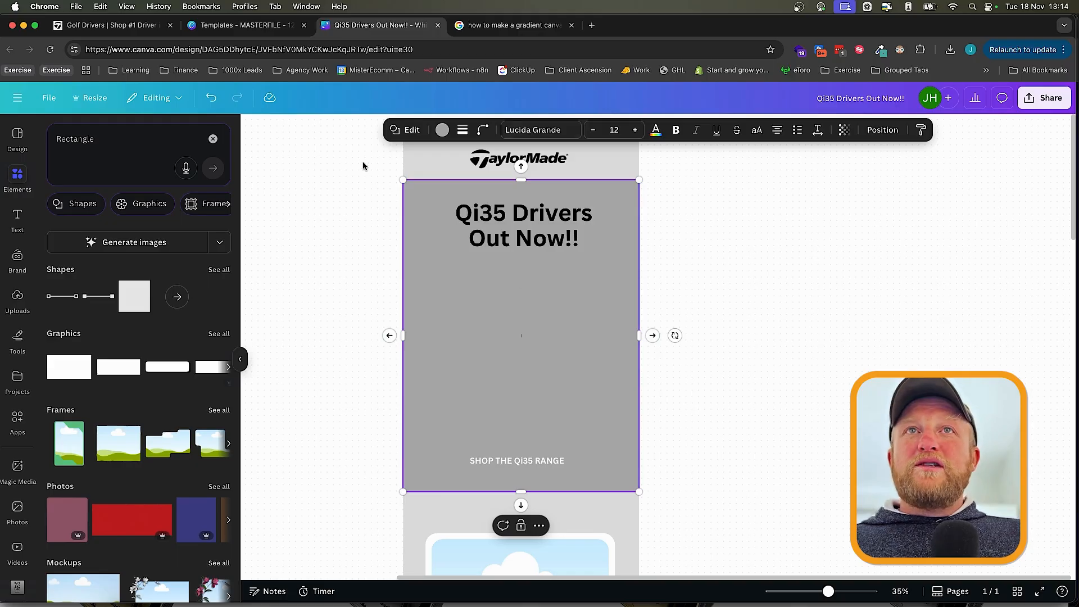
- Fill the hero rectangle with a 180° linear gradient from #a6a6a6 to #4c4c4c
left_click(442, 131)
left_click(67, 220)
left_click(194, 246)
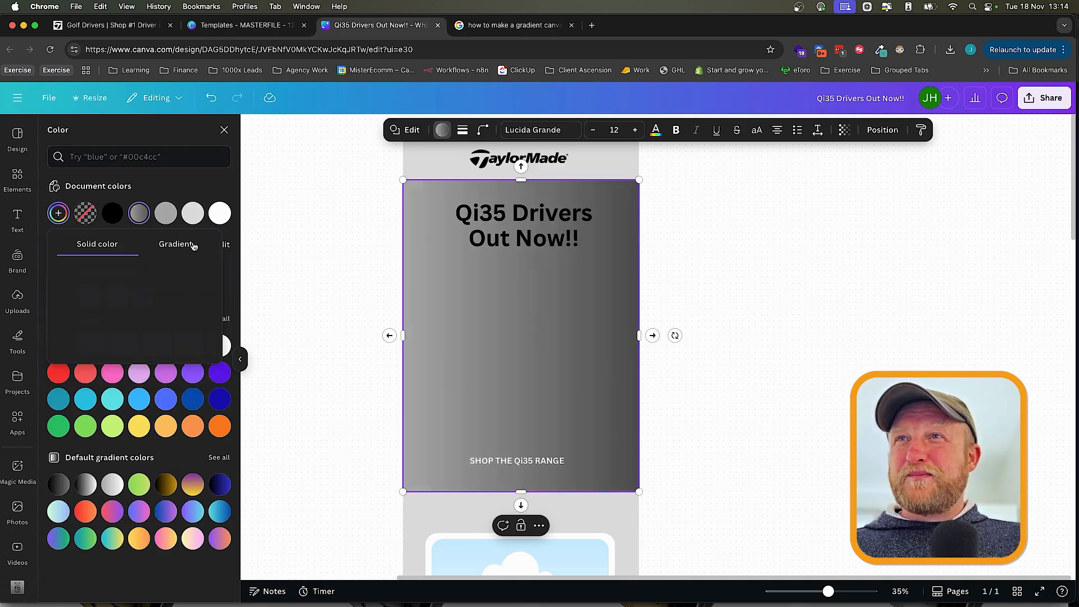
left_click(102, 344)
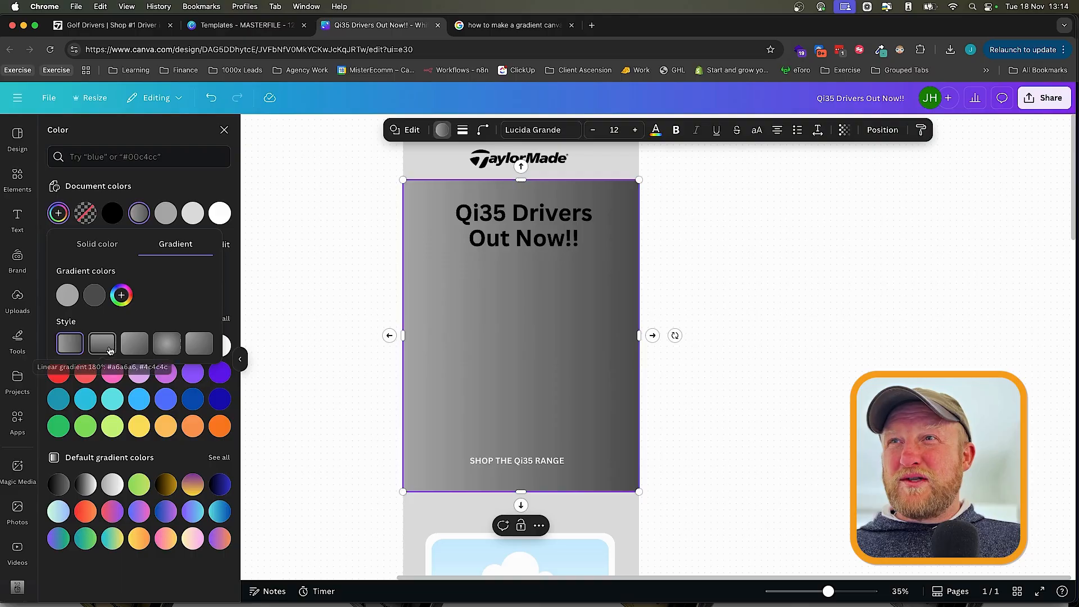
left_click(201, 345)
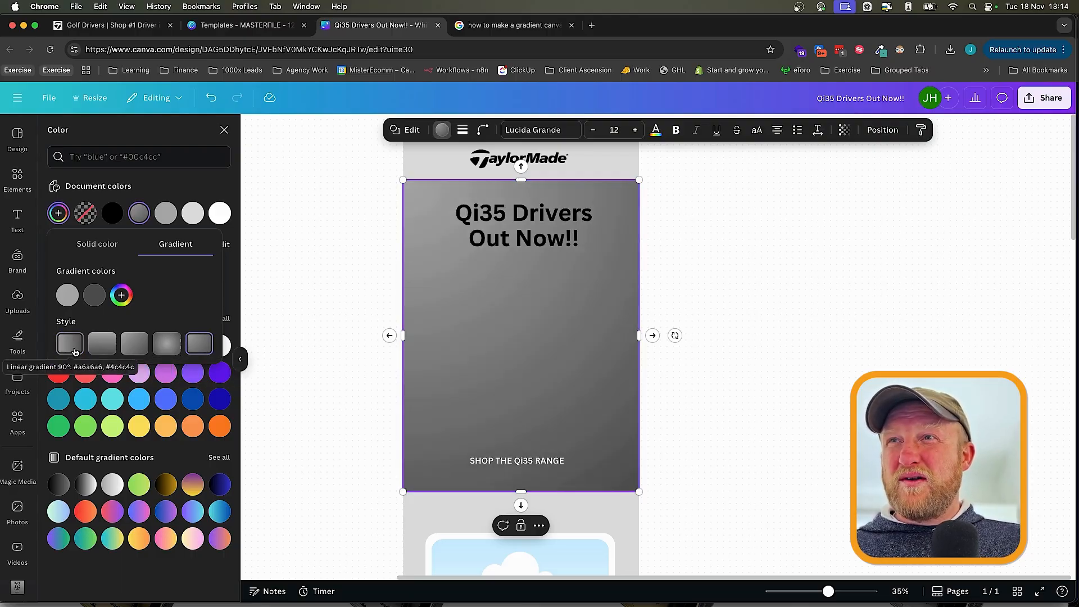
left_click(105, 349)
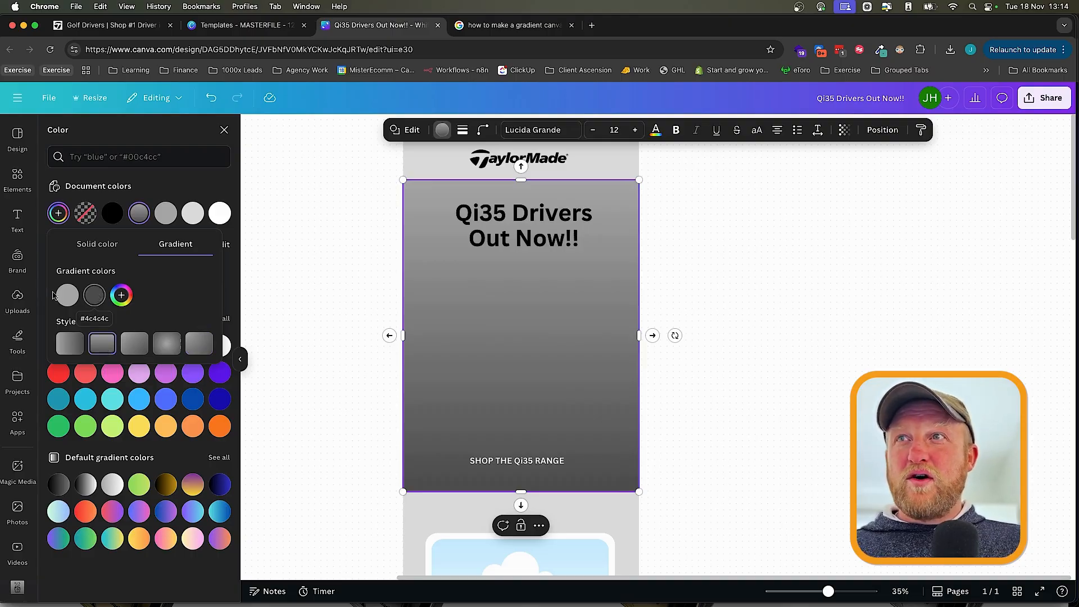
- Add two darker colours, #242424 and #020202, to the end of the hero rectangle's gradient
left_click(93, 296)
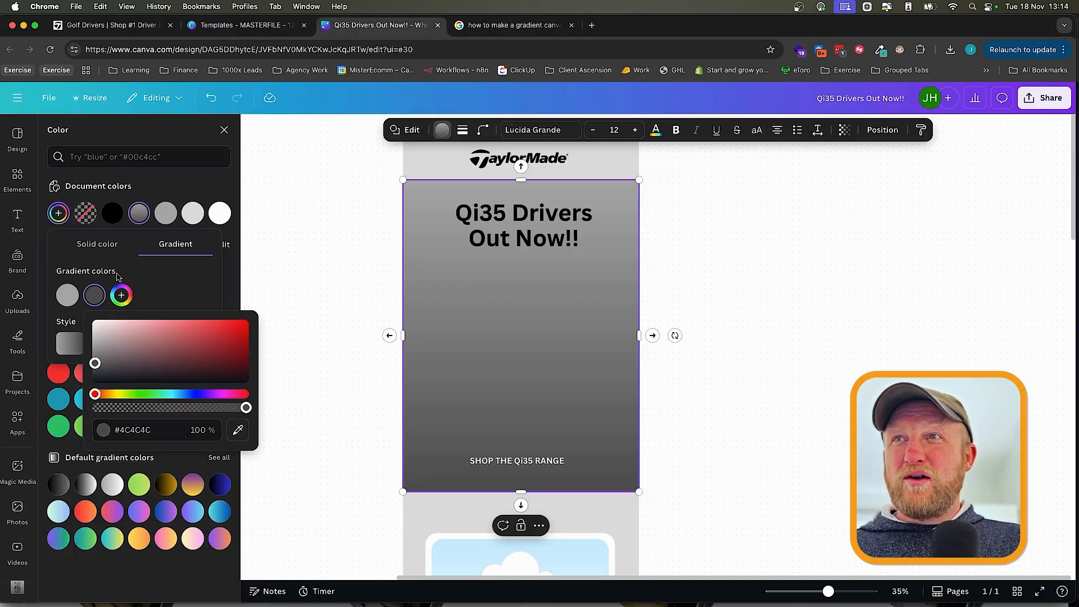
left_click(127, 291)
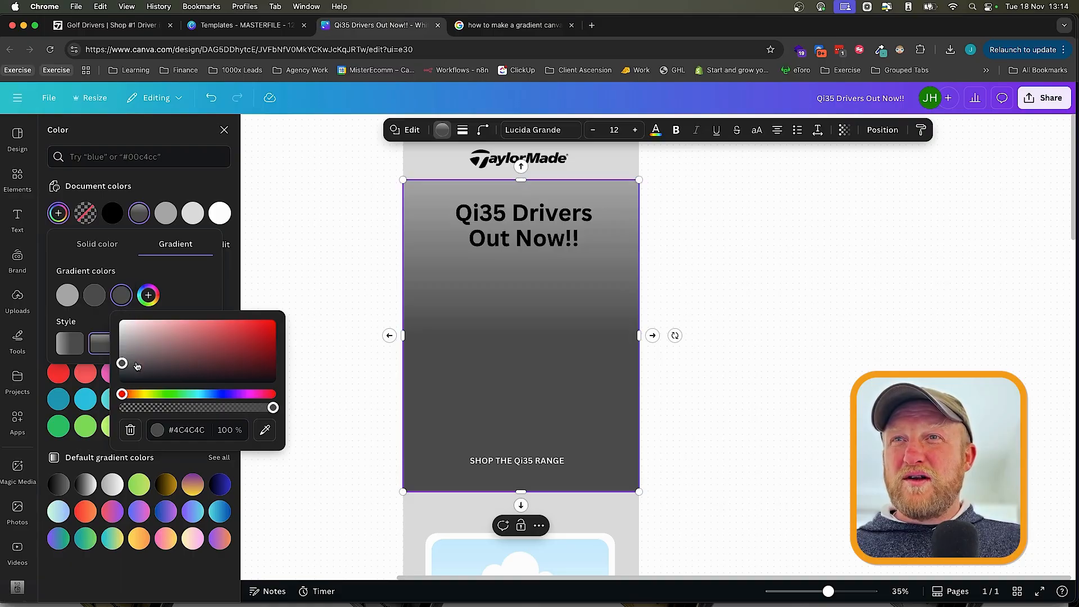
left_click_drag(124, 366, 123, 371)
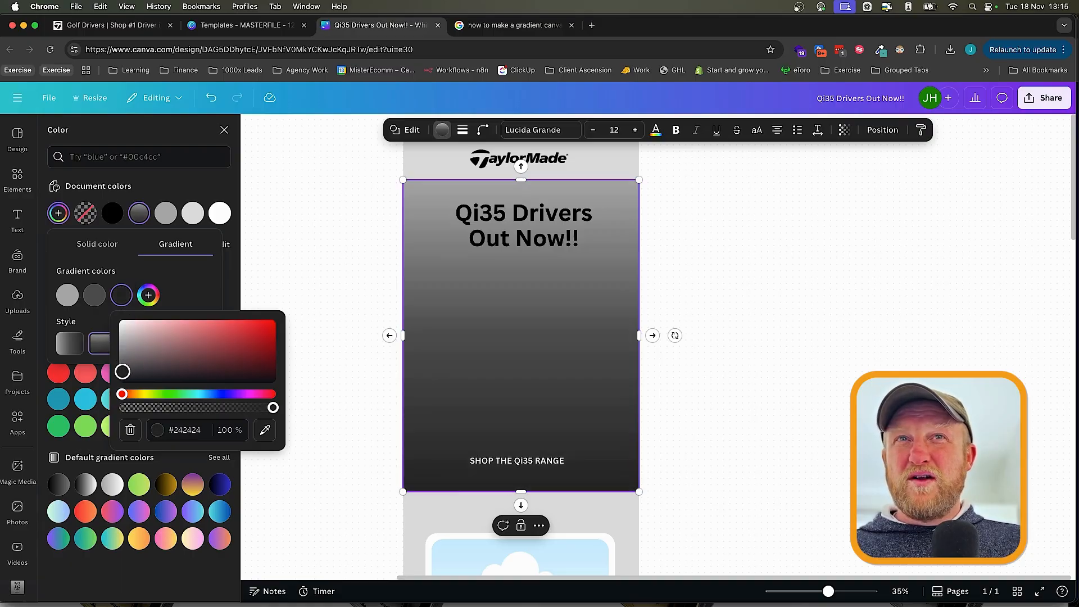
left_click(181, 296)
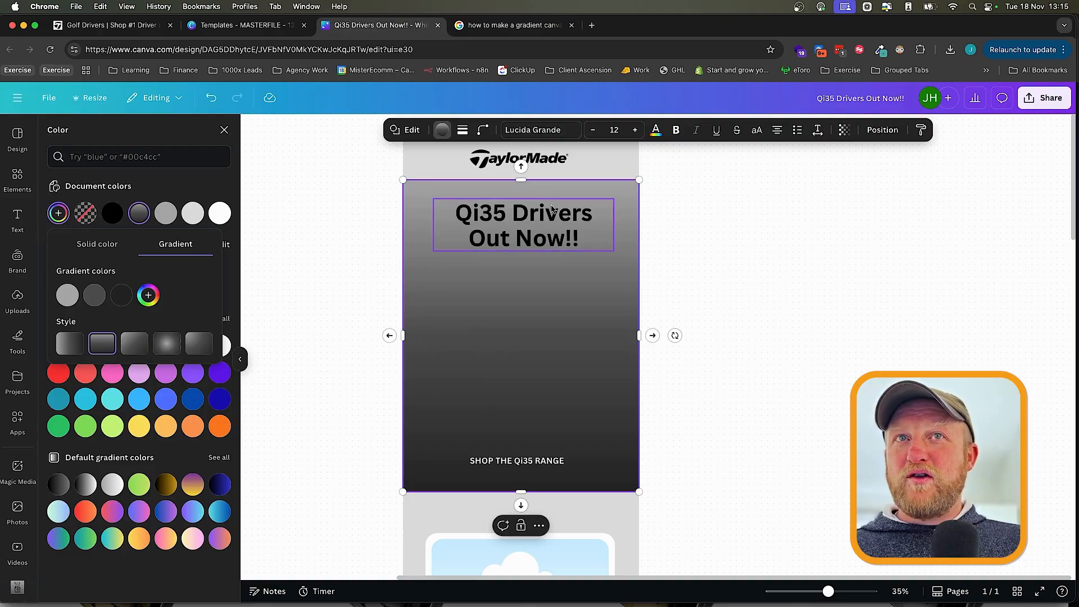
left_click(150, 299)
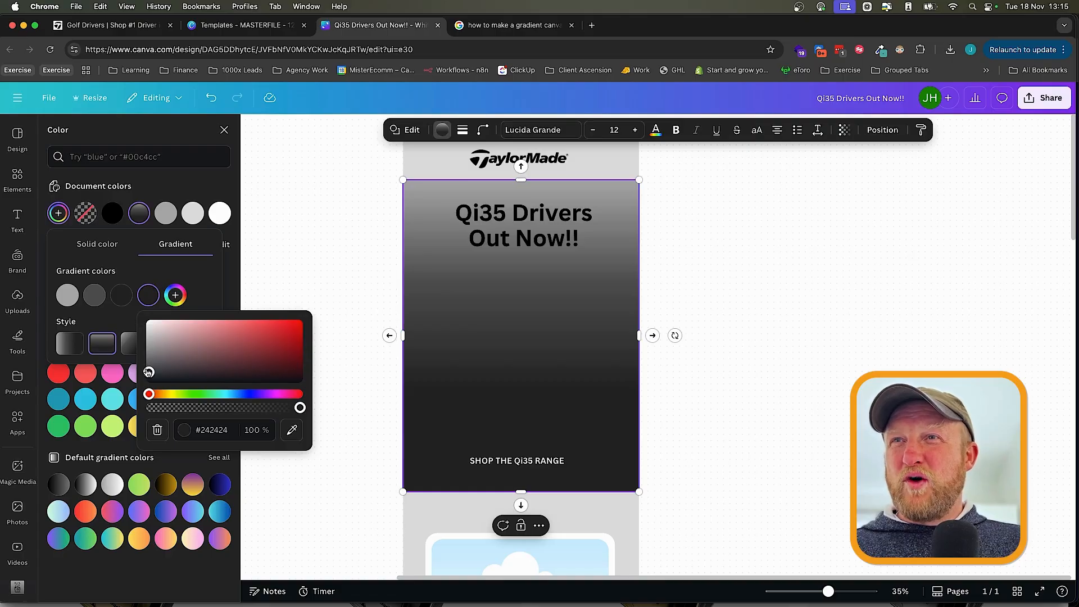
left_click_drag(149, 372, 146, 384)
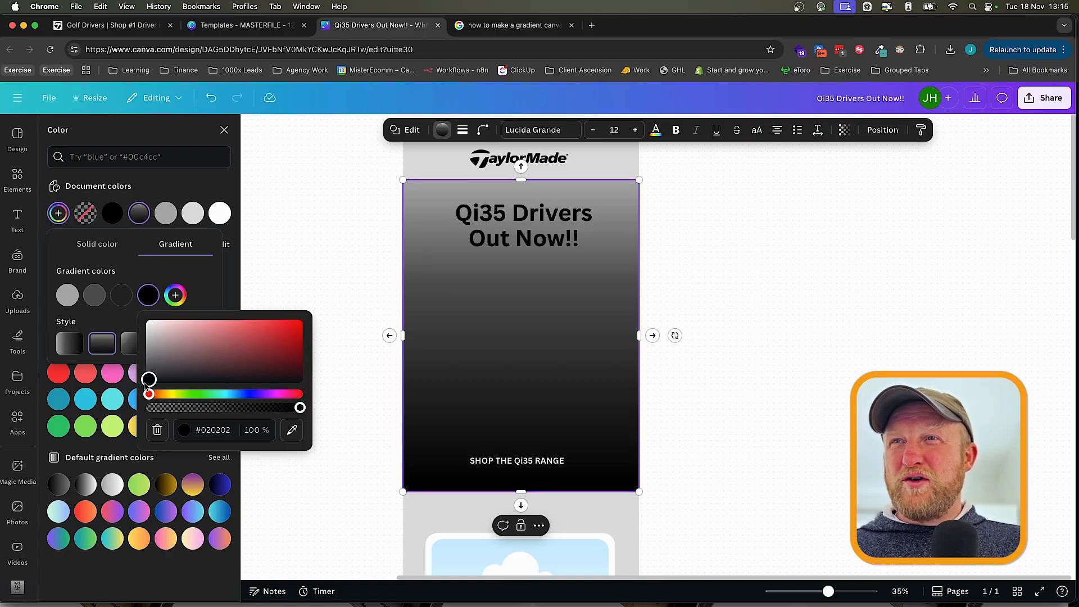
- Add a fifth gradient colour, #8D8D8D, to the hero rectangle and move it to second place in the sequence
left_click(206, 300)
left_click(175, 297)
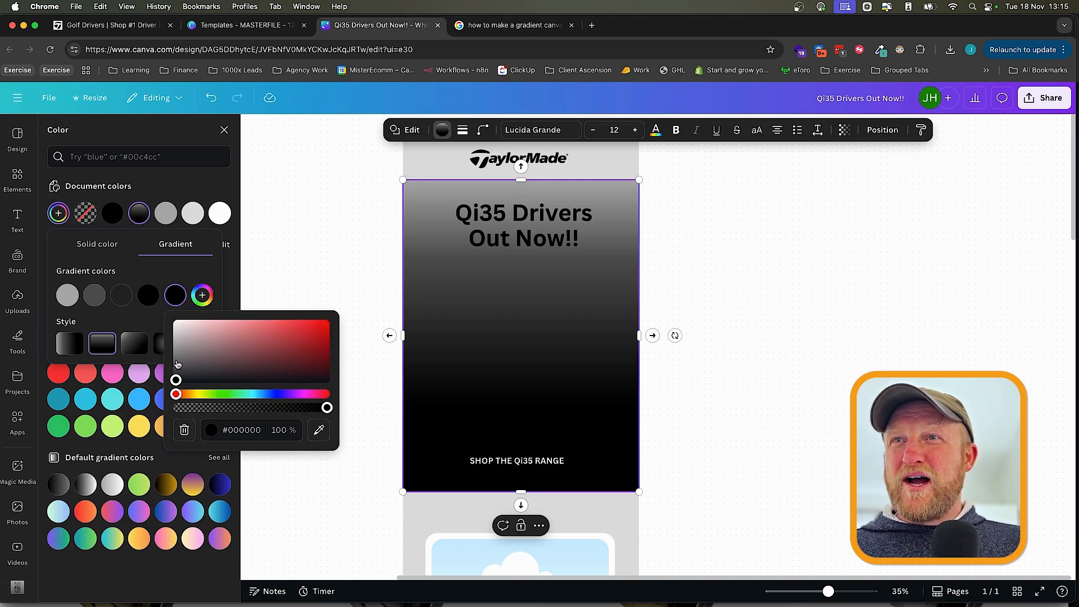
left_click_drag(175, 380, 176, 348)
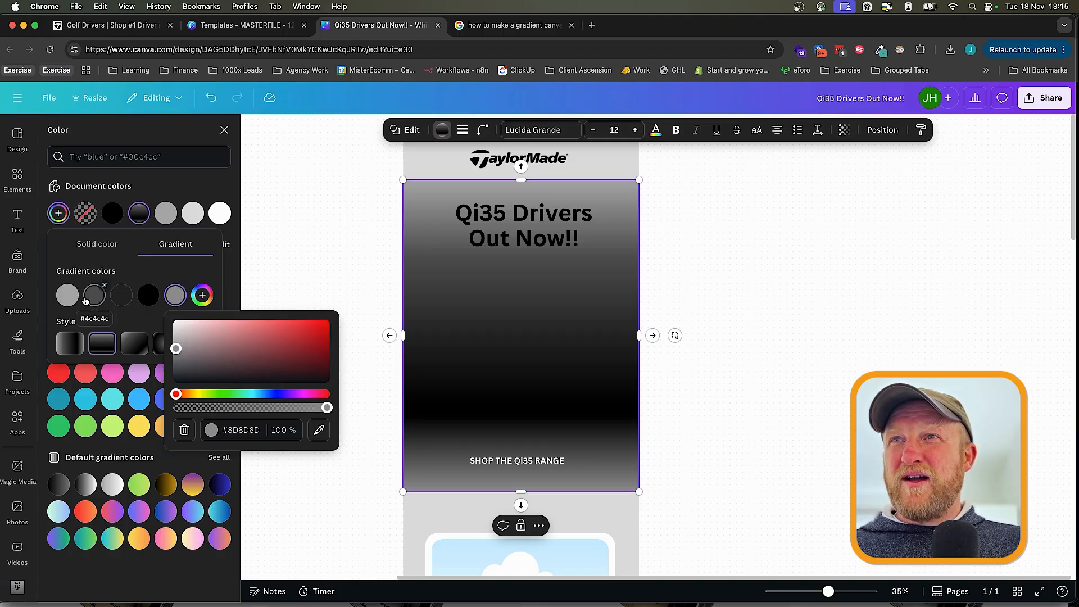
left_click_drag(176, 295, 84, 296)
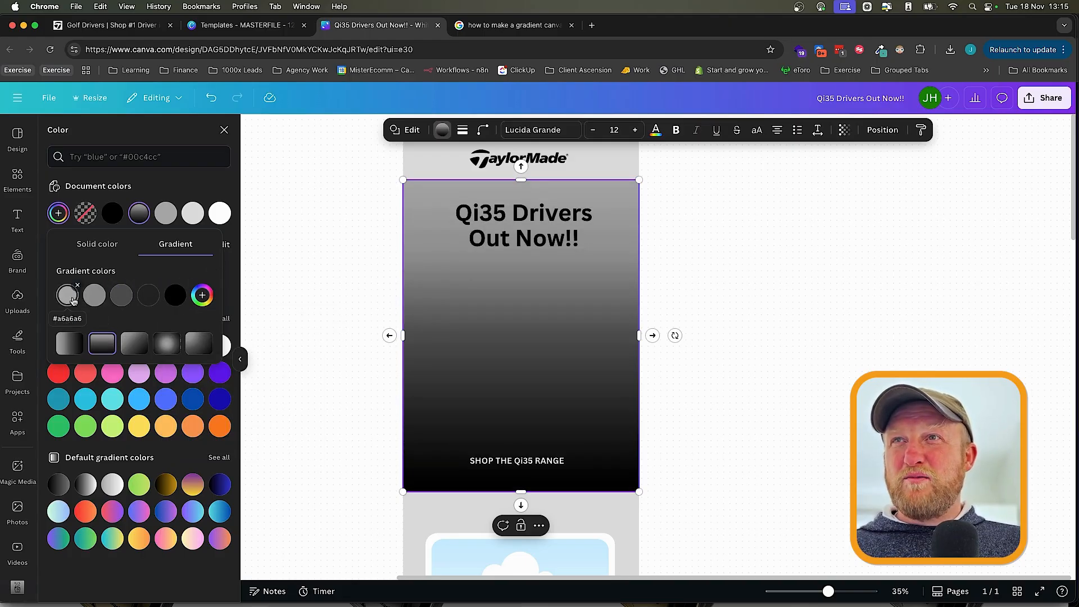
- Move the hero button's rounded black shape above the gradient rectangle in the layer order, beneath the "SHOP THE Qi35 RANGE" text
left_click(570, 470)
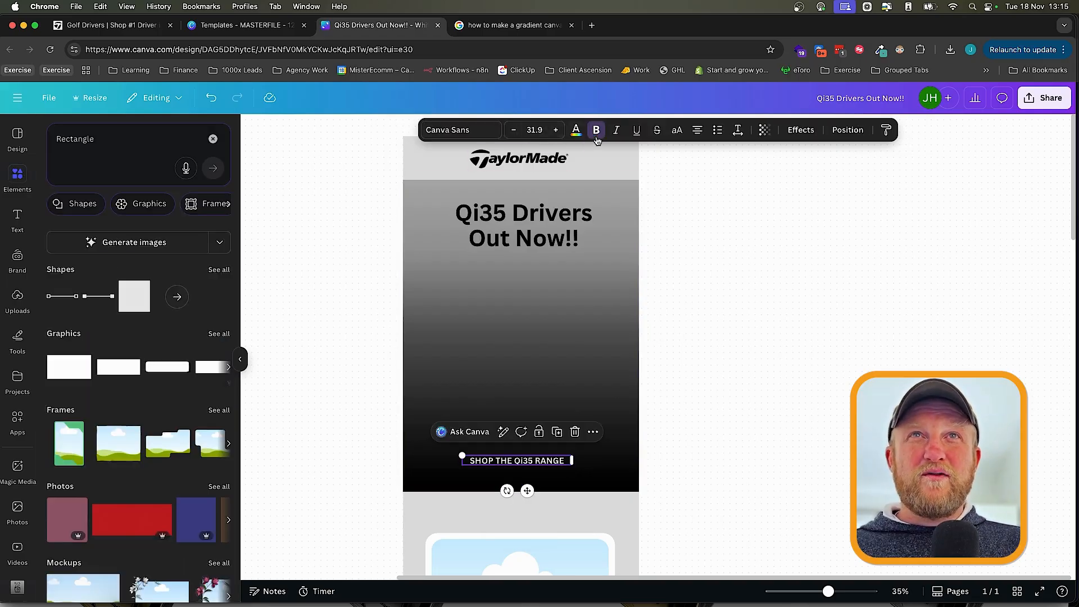
scroll(540, 439, "up", 5)
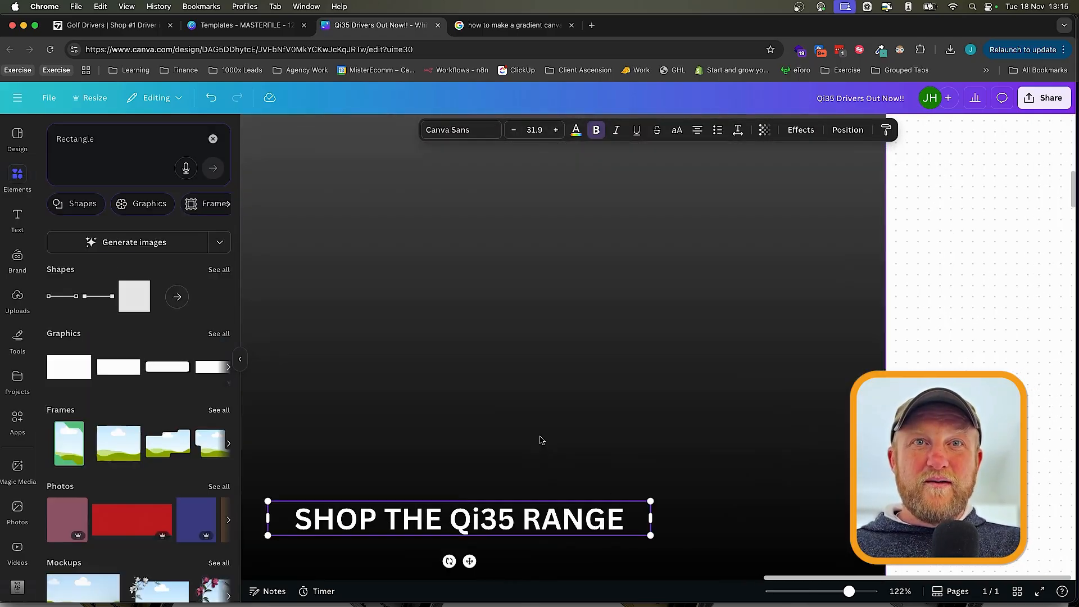
scroll(541, 440, "down", 3)
left_click(653, 448)
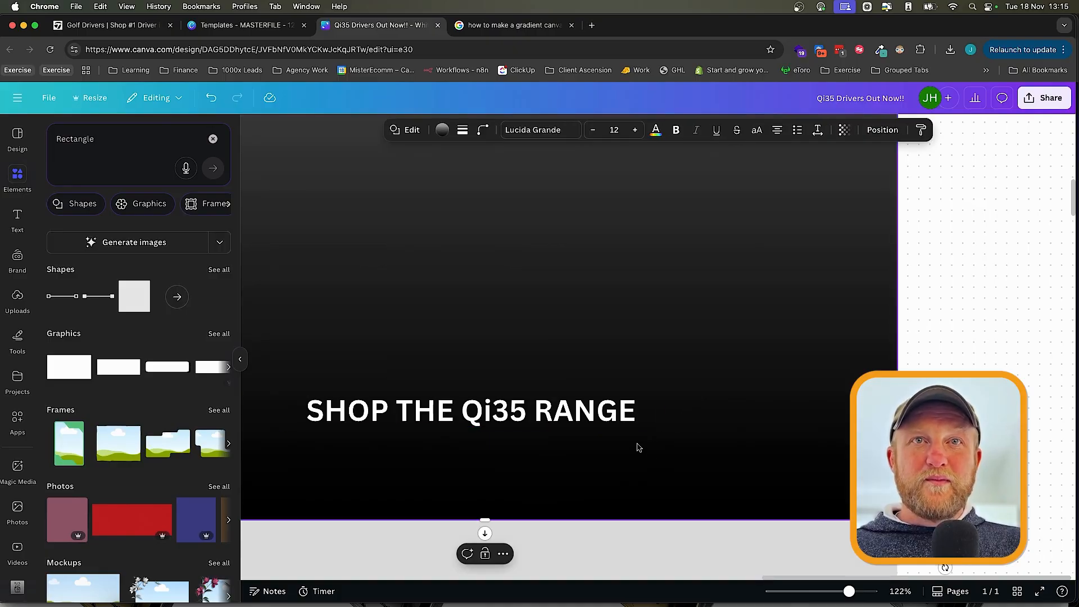
left_click(312, 400)
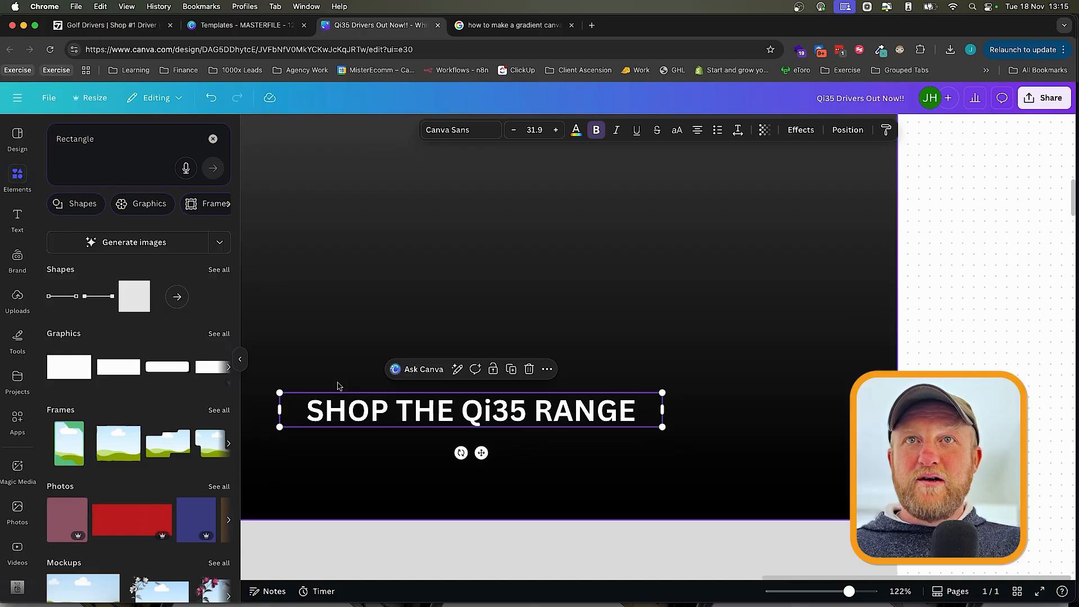
left_click(847, 129)
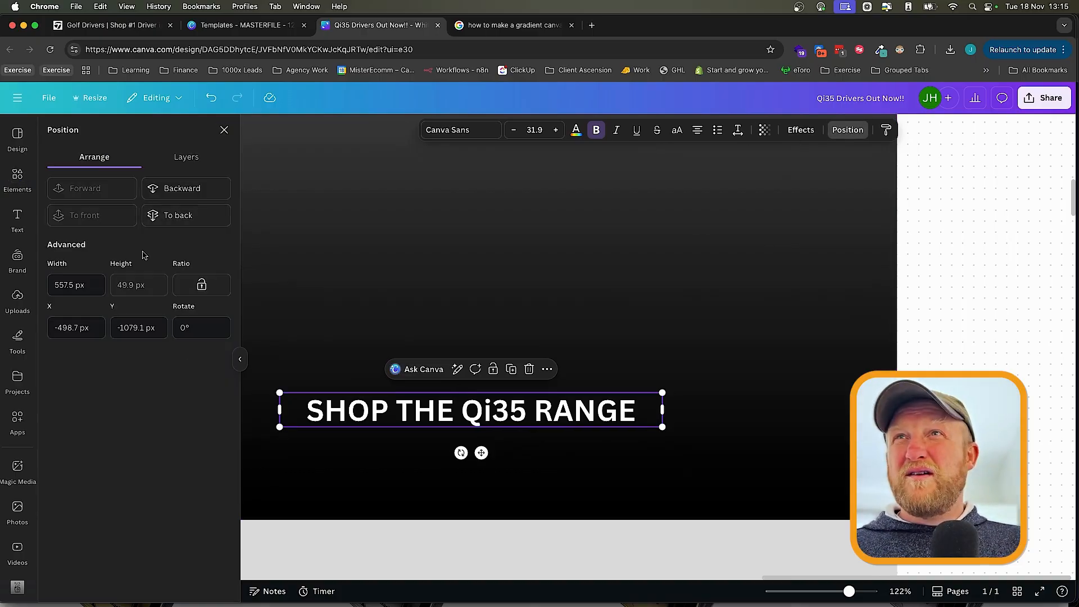
left_click(186, 157)
scroll(147, 470, "down", 3)
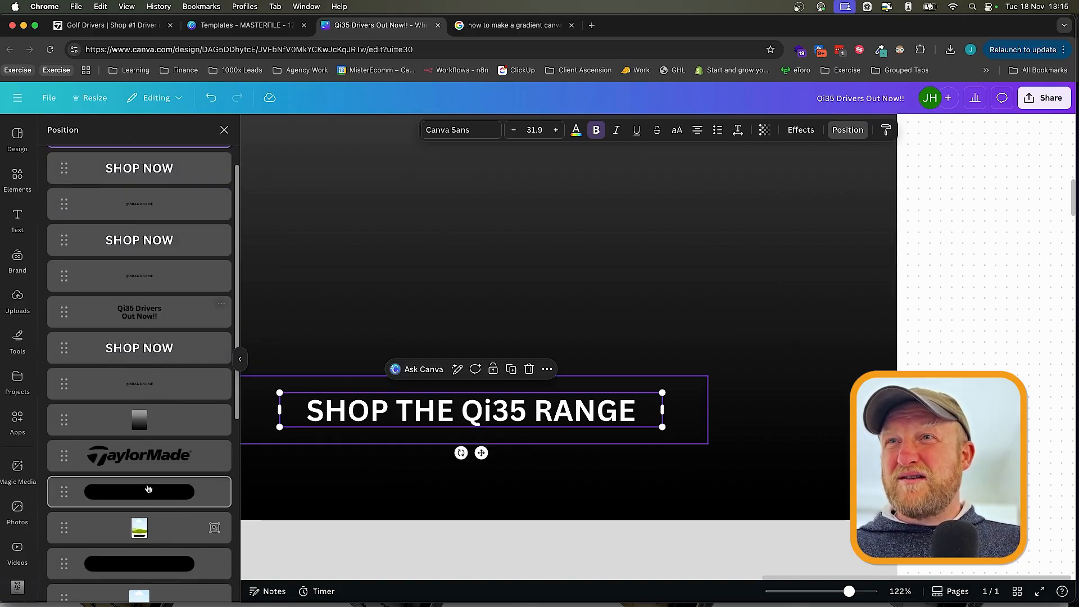
left_click_drag(147, 492, 149, 205)
- Fill the rounded button shape behind "SHOP THE Qi35 RANGE" with white
scroll(158, 266, "down", 3)
scroll(158, 266, "down", 3)
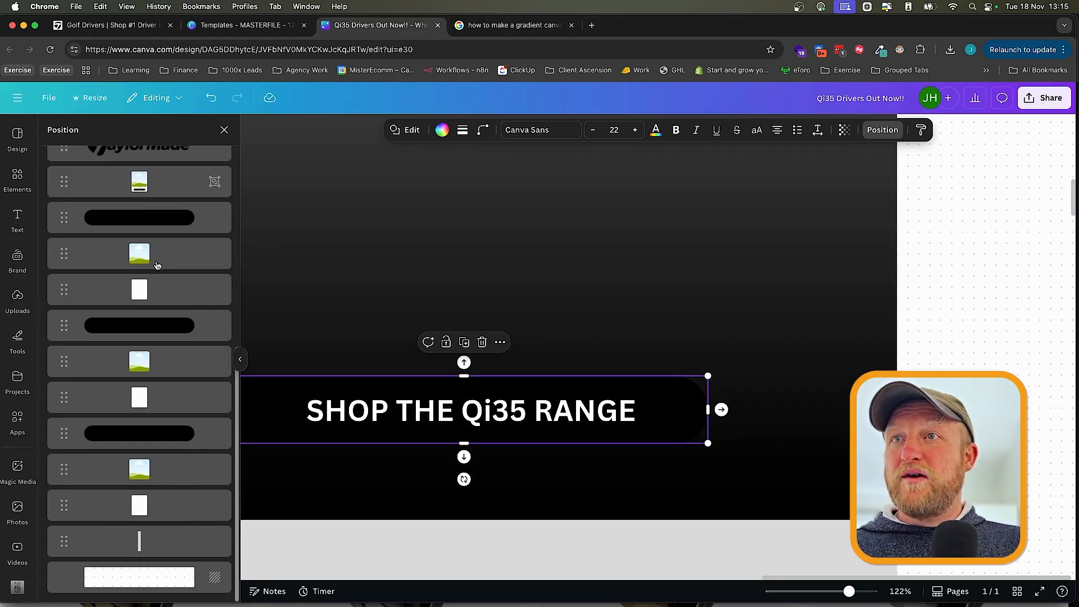
left_click(132, 436)
left_click(135, 215)
scroll(135, 213, "up", 4)
scroll(135, 213, "up", 3)
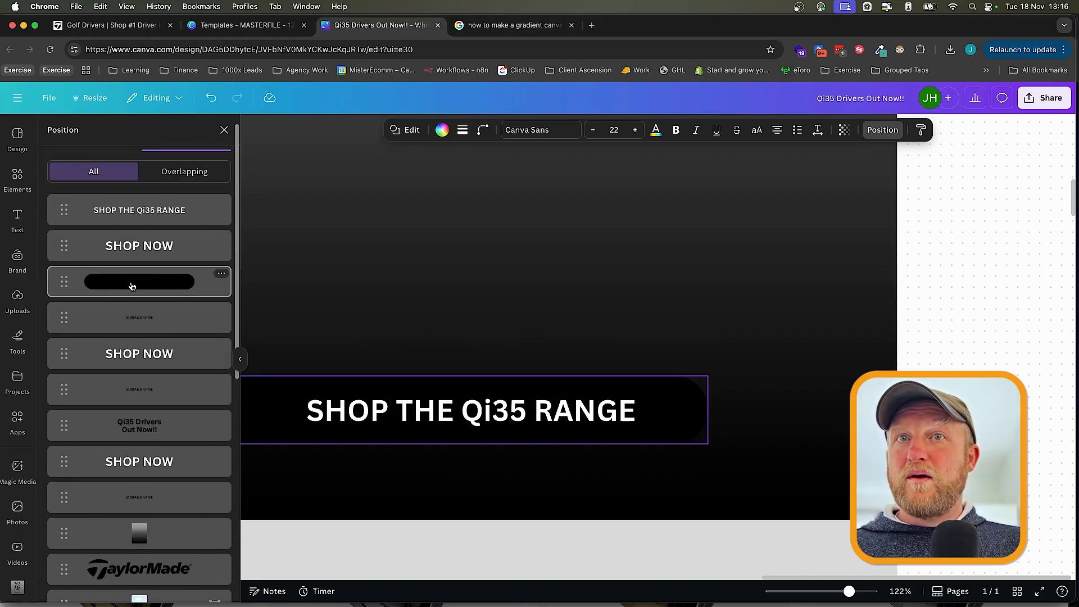
left_click(674, 409)
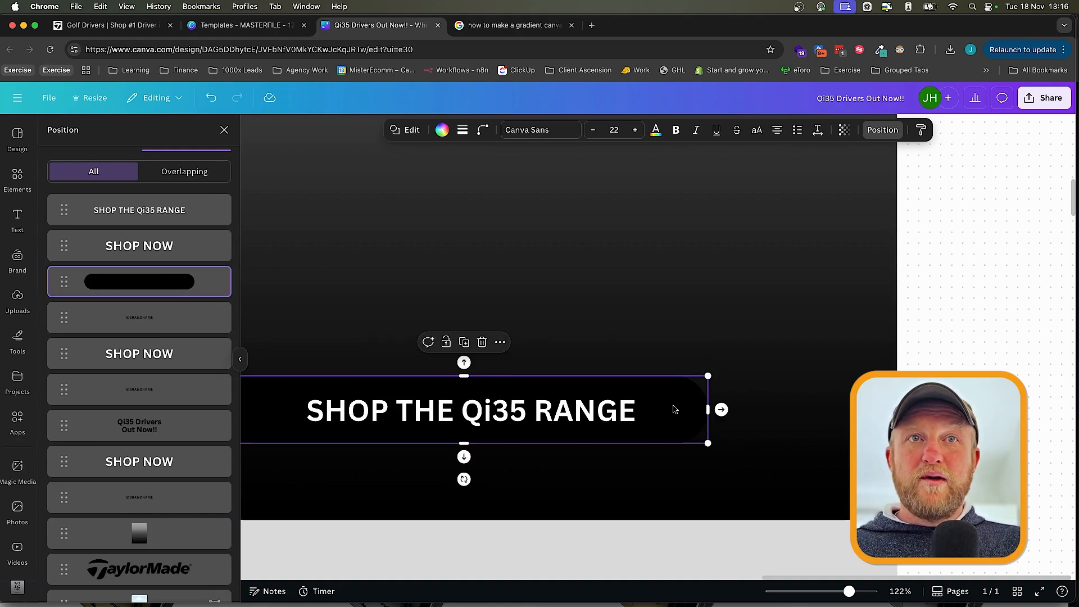
left_click(443, 131)
left_click(166, 213)
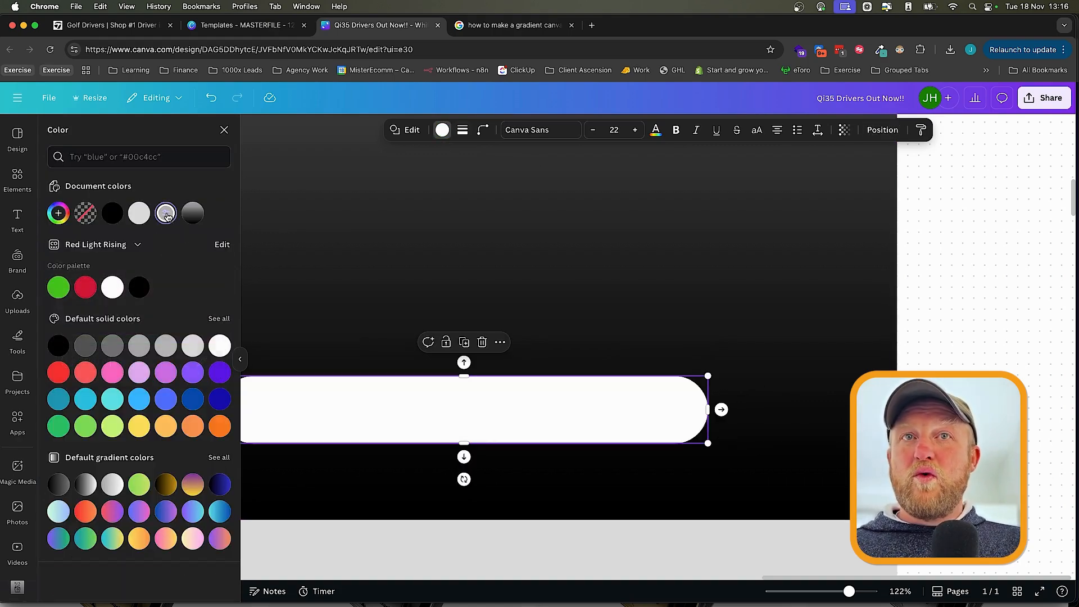
- Change the "SHOP THE Qi35 RANGE" button text colour to black
double_click(423, 414)
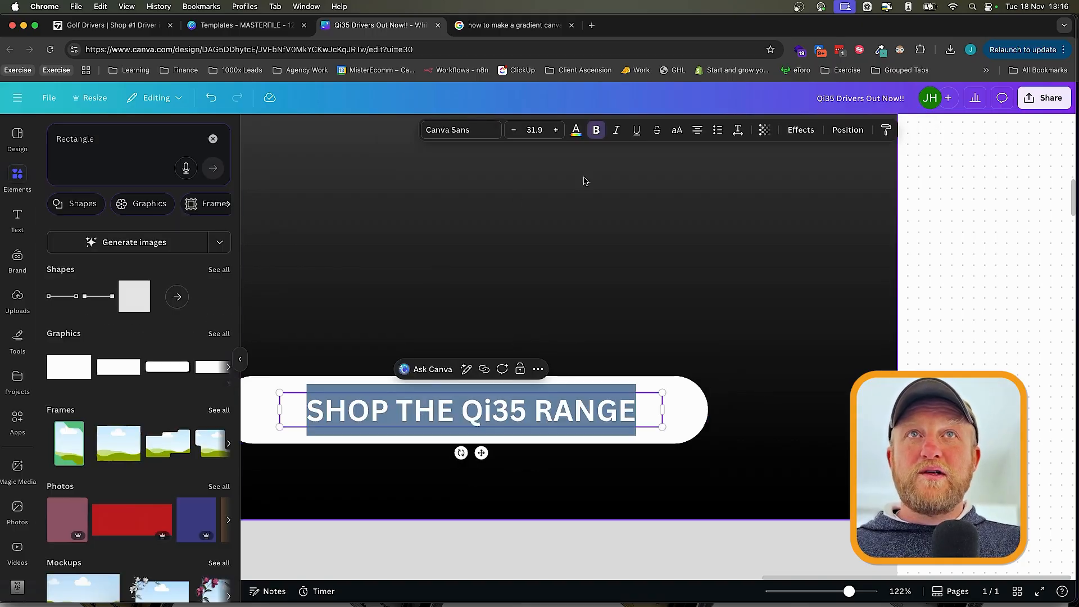
left_click(576, 130)
left_click(139, 288)
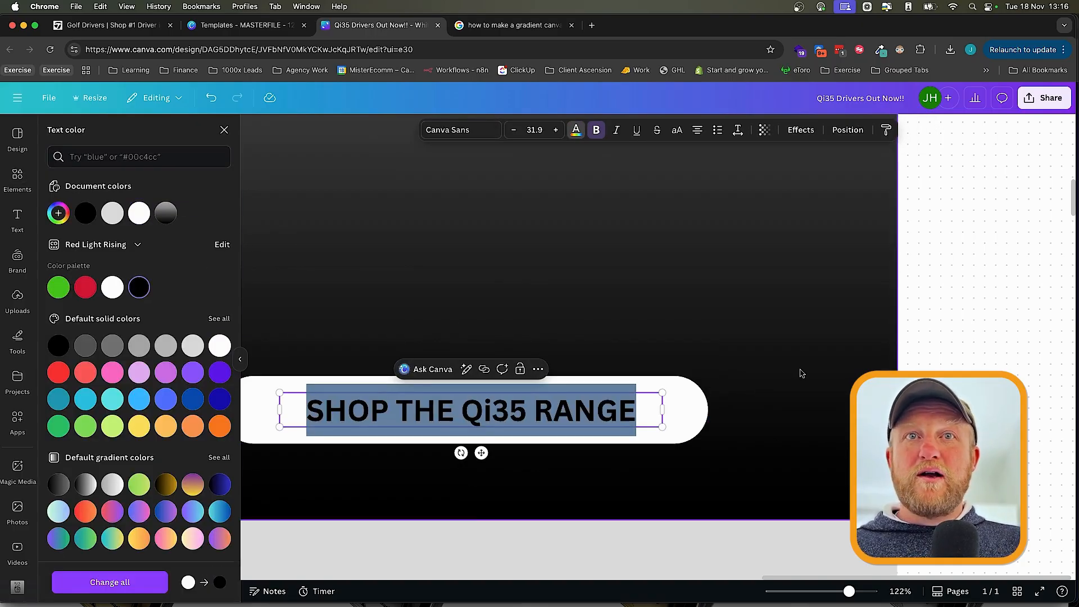
left_click(562, 325)
scroll(564, 321, "down", 5)
scroll(565, 318, "down", 3)
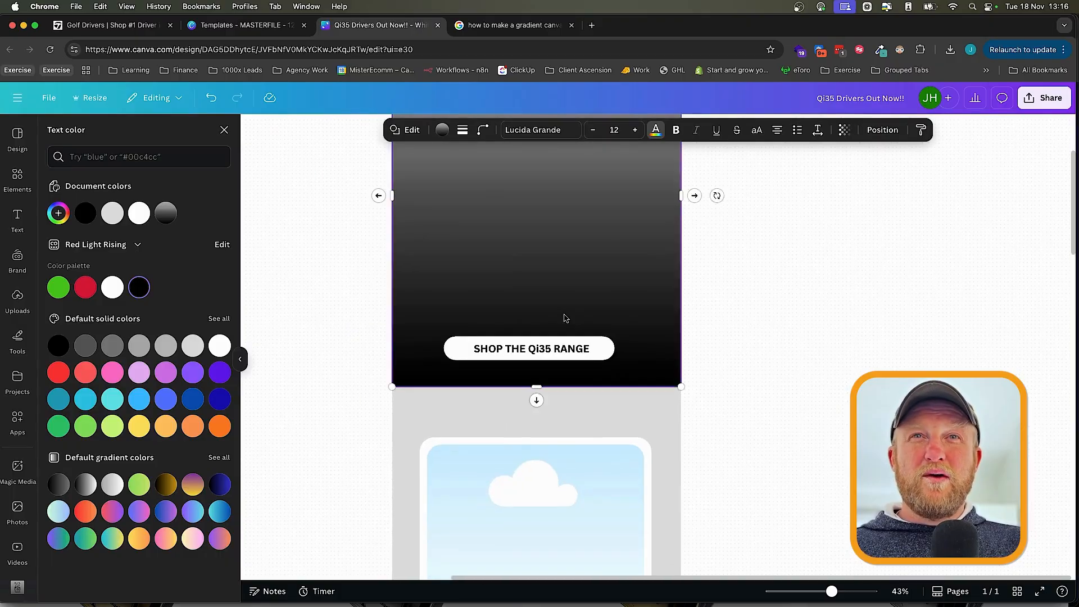
scroll(564, 316, "up", 3)
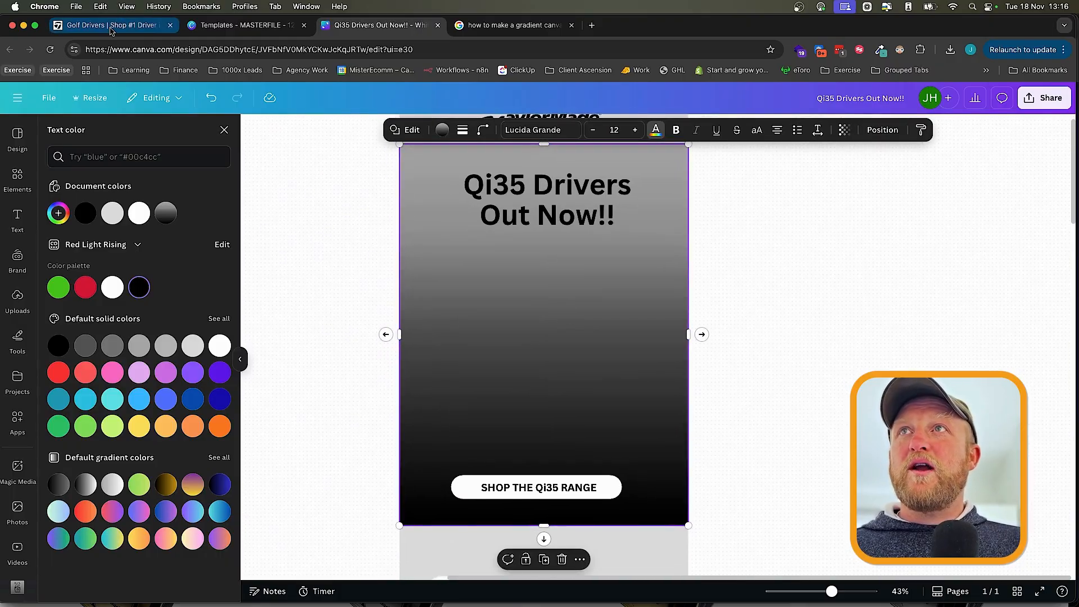
- On the TaylorMade drivers site, open the gold Qi35 Designer Series Driver and save its front image as TC426_zoom_D.jpg
left_click(115, 25)
scroll(268, 187, "down", 5)
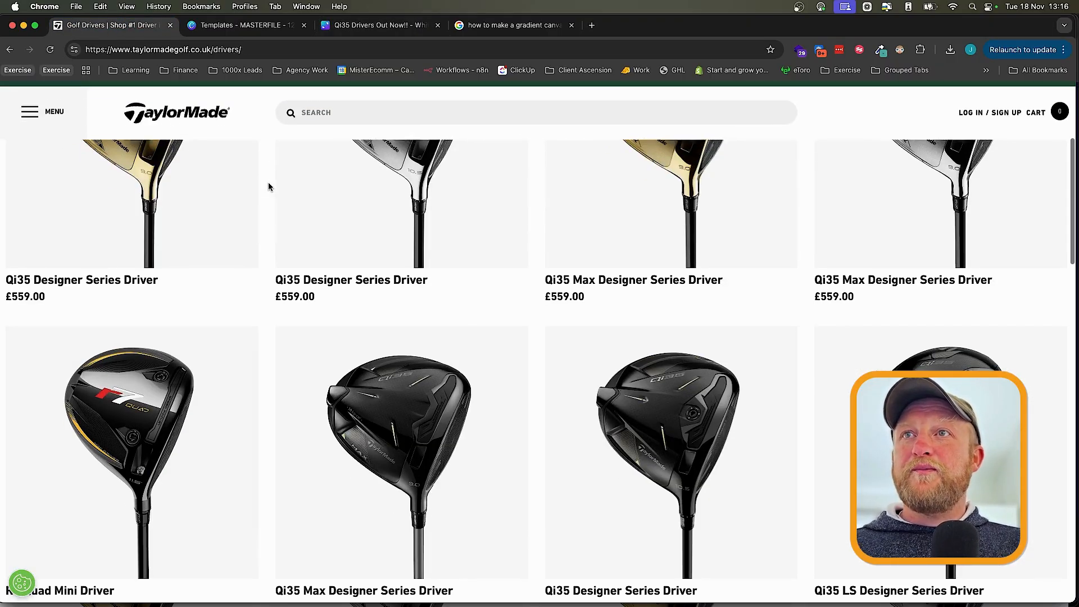
scroll(264, 183, "up", 5)
left_click(182, 379)
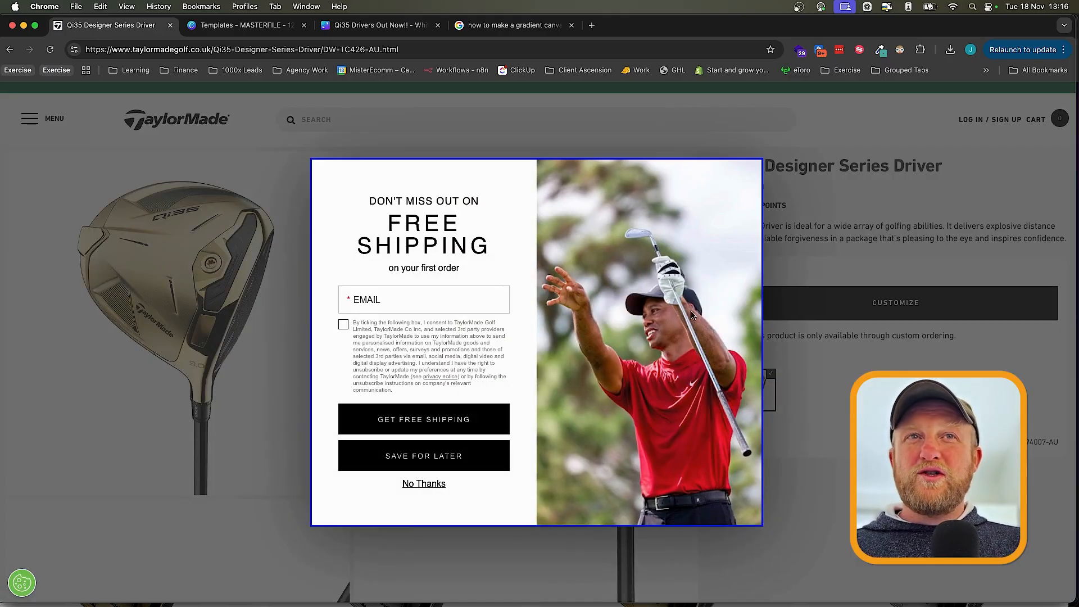
left_click(425, 484)
right_click(198, 261)
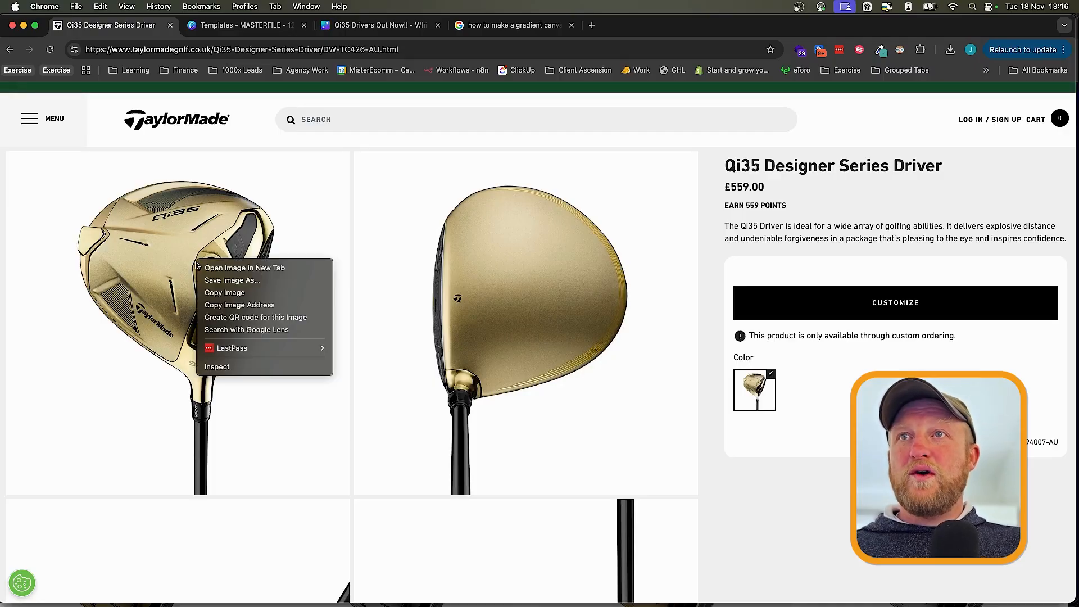
left_click(225, 280)
key("Return")
- Return to the drivers list, open the silver Qi35 Max Designer Series Driver and save its front image as TC483_zoom_D.jpg
scroll(245, 208, "left", 5)
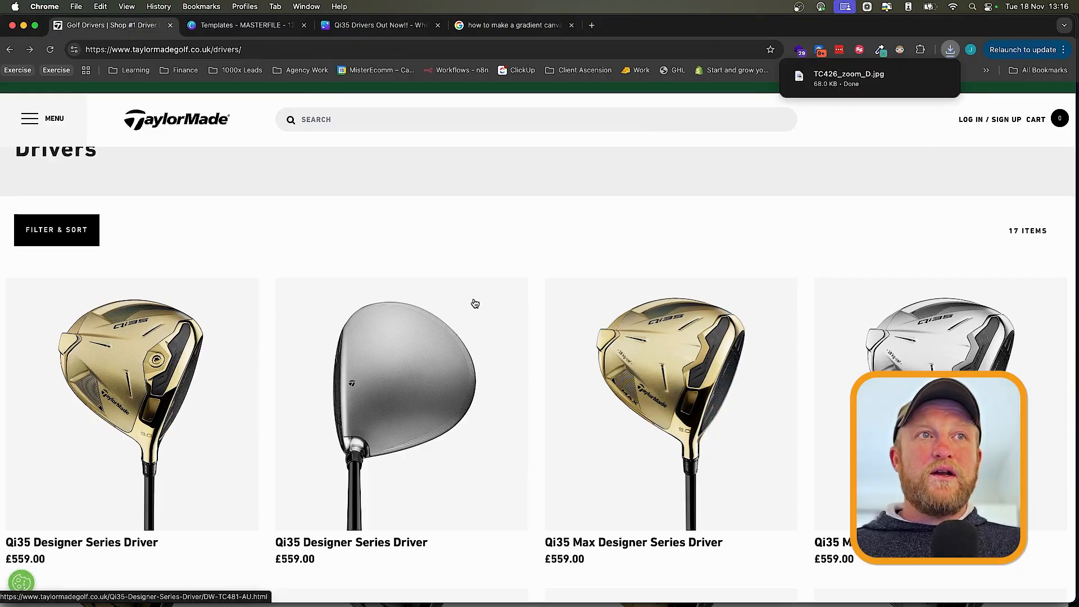
left_click(347, 377)
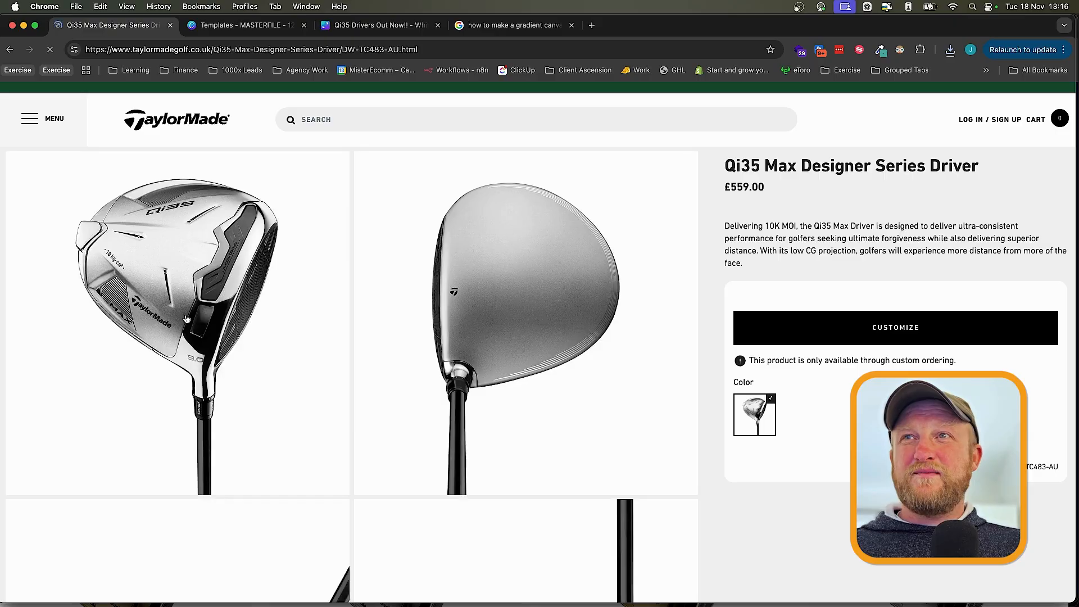
right_click(169, 309)
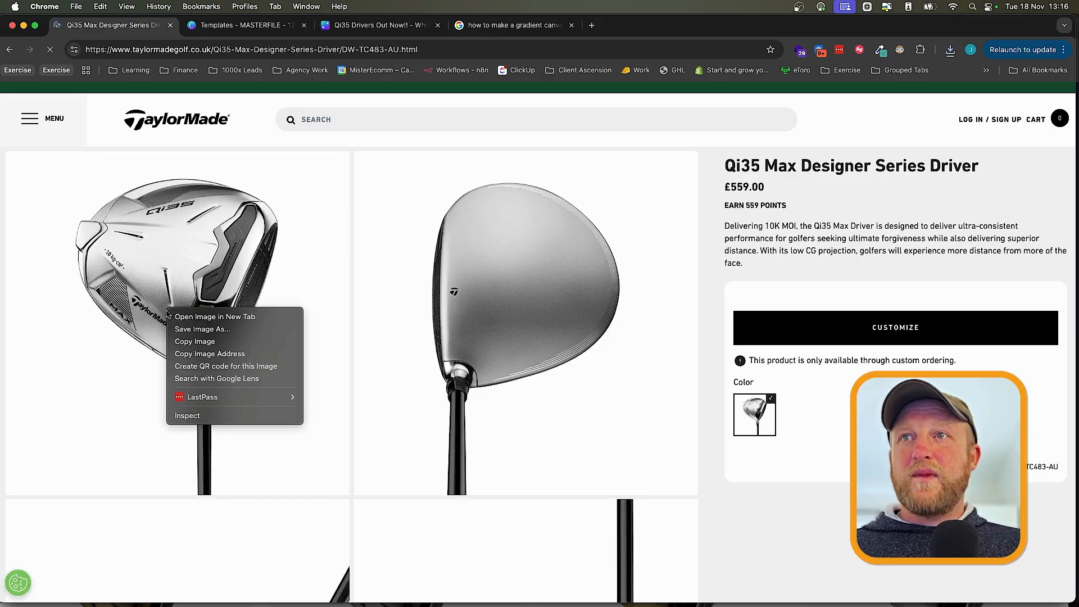
left_click(200, 329)
key("Return")
- Return to the drivers list, open the blue Europe Qi35 Teams Edition Driver and save its front image as TC429_zoom_D.jpg
scroll(258, 310, "left", 5)
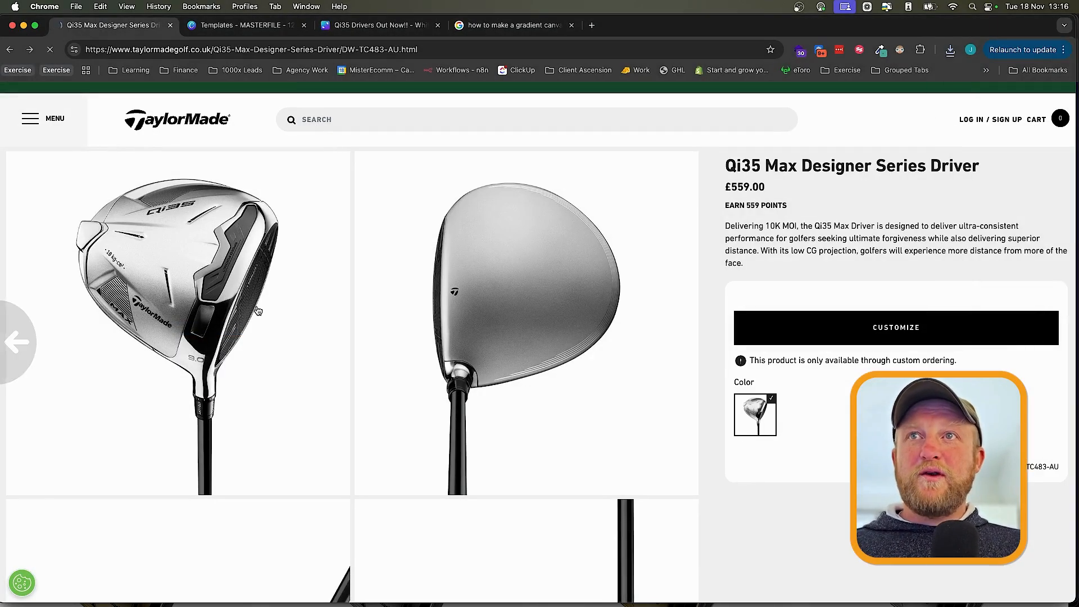
scroll(477, 250, "down", 9)
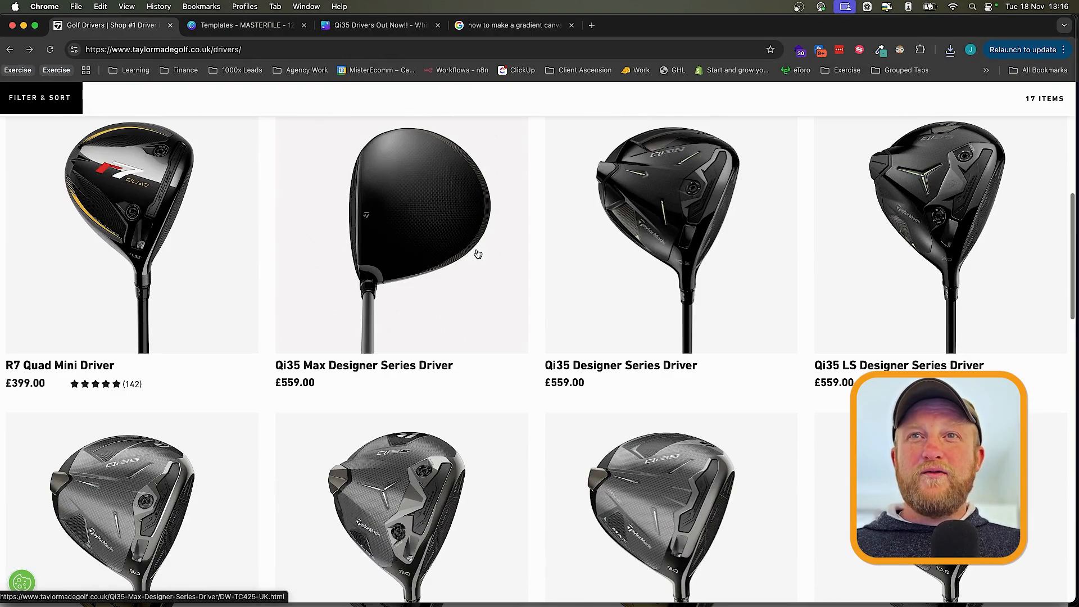
scroll(369, 273, "down", 3)
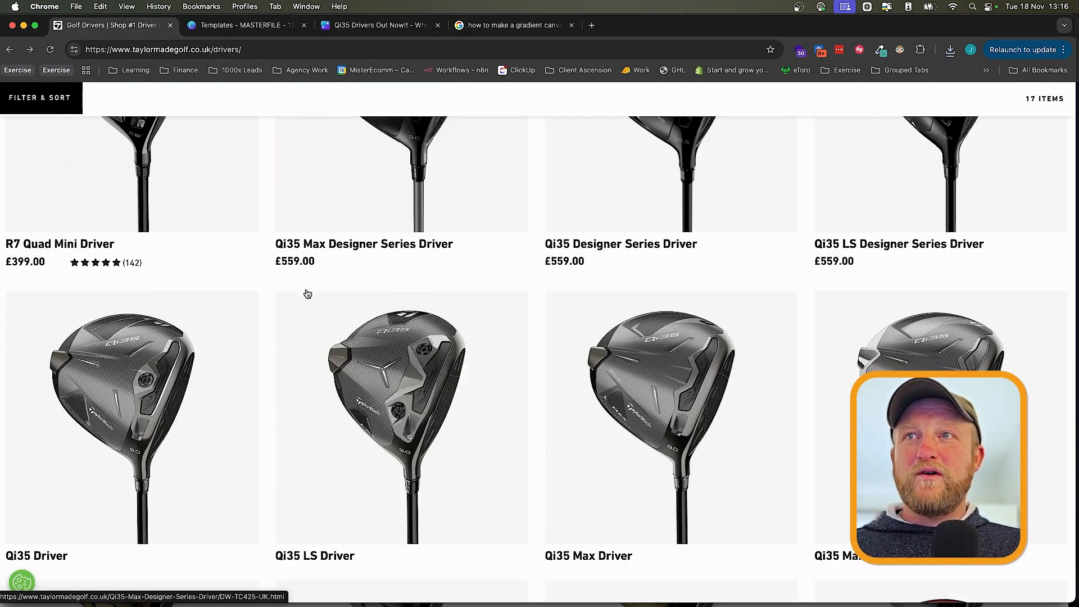
scroll(366, 311, "down", 3)
scroll(295, 293, "down", 8)
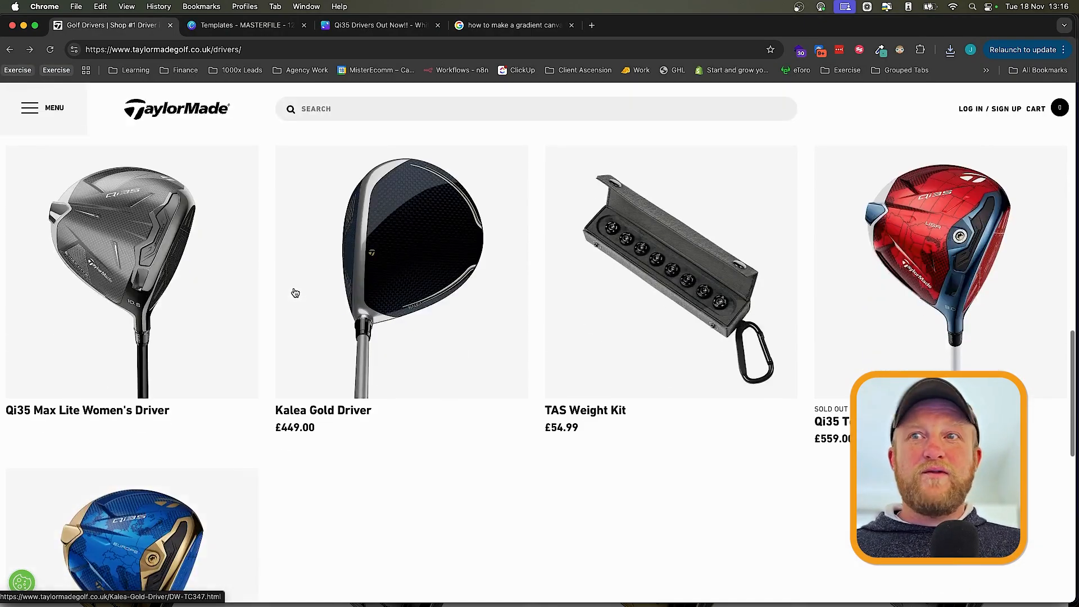
left_click(98, 415)
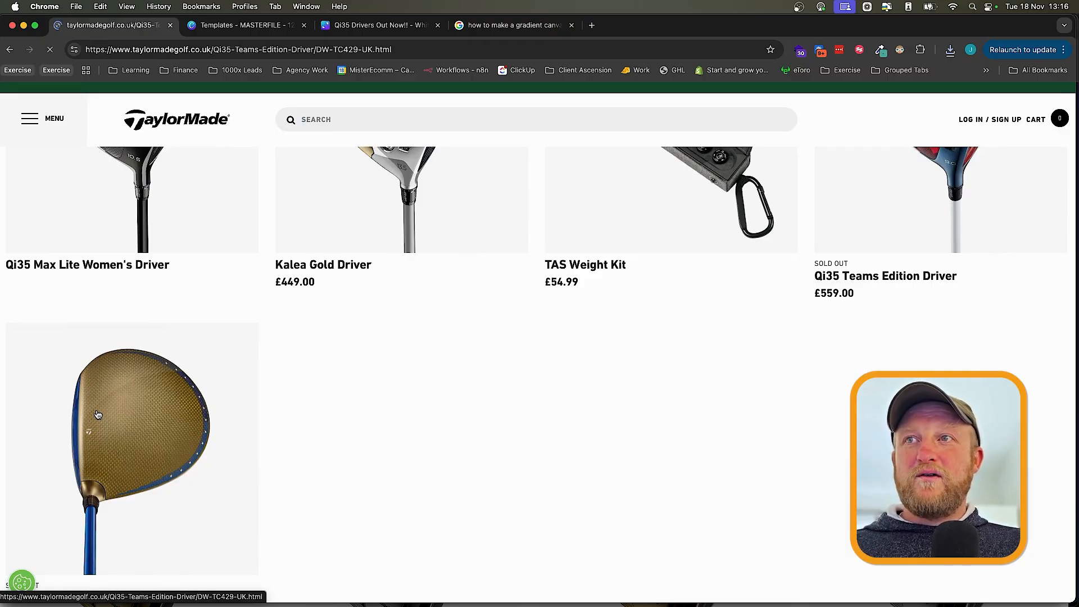
right_click(200, 259)
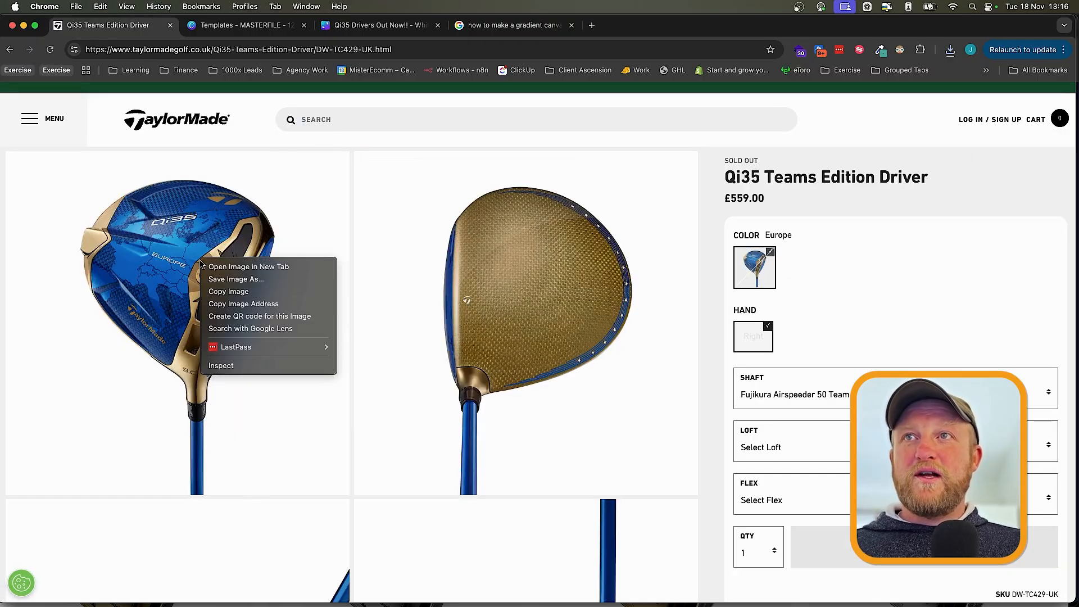
left_click(236, 279)
left_click(621, 337)
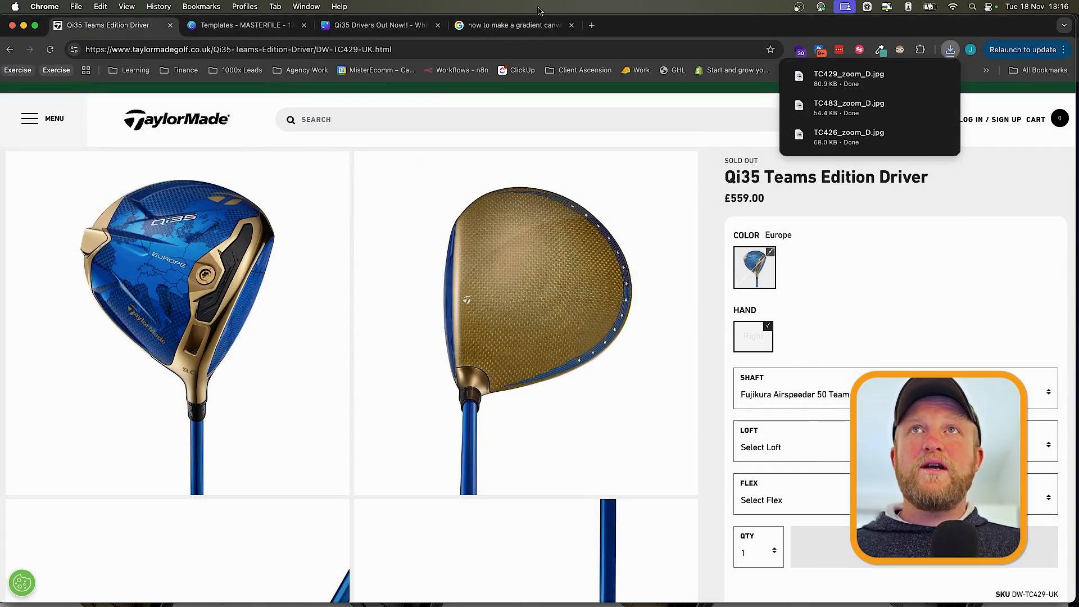
- Switch to the Canva email design and place the downloaded gold, silver and blue driver images on the hero
left_click(377, 25)
left_click(870, 245)
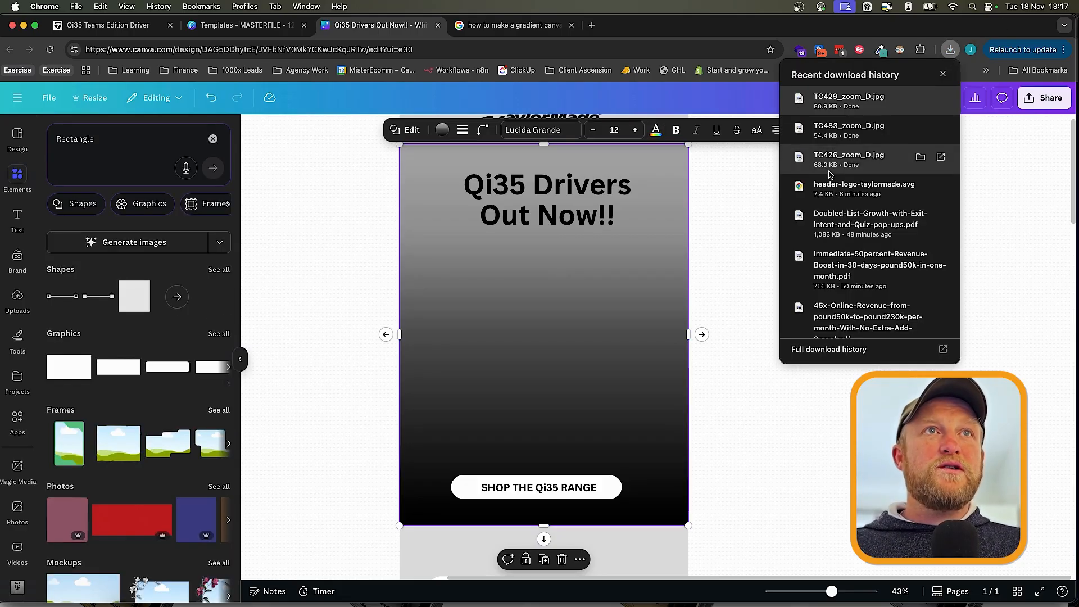
left_click_drag(852, 169, 717, 224)
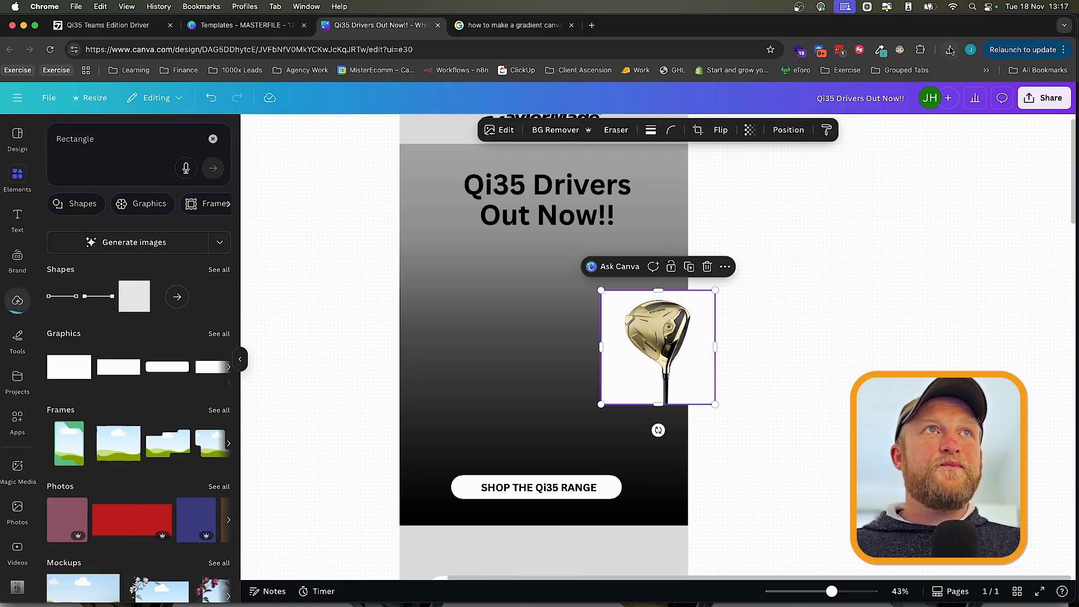
left_click(949, 49)
left_click_drag(849, 110, 660, 349)
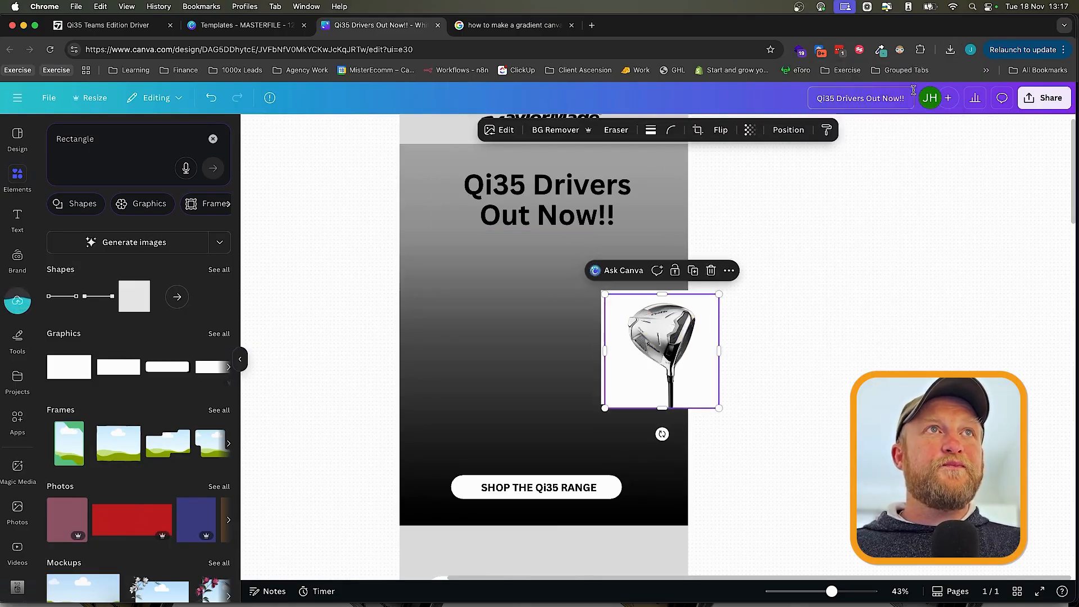
left_click(950, 50)
left_click_drag(846, 99, 500, 345)
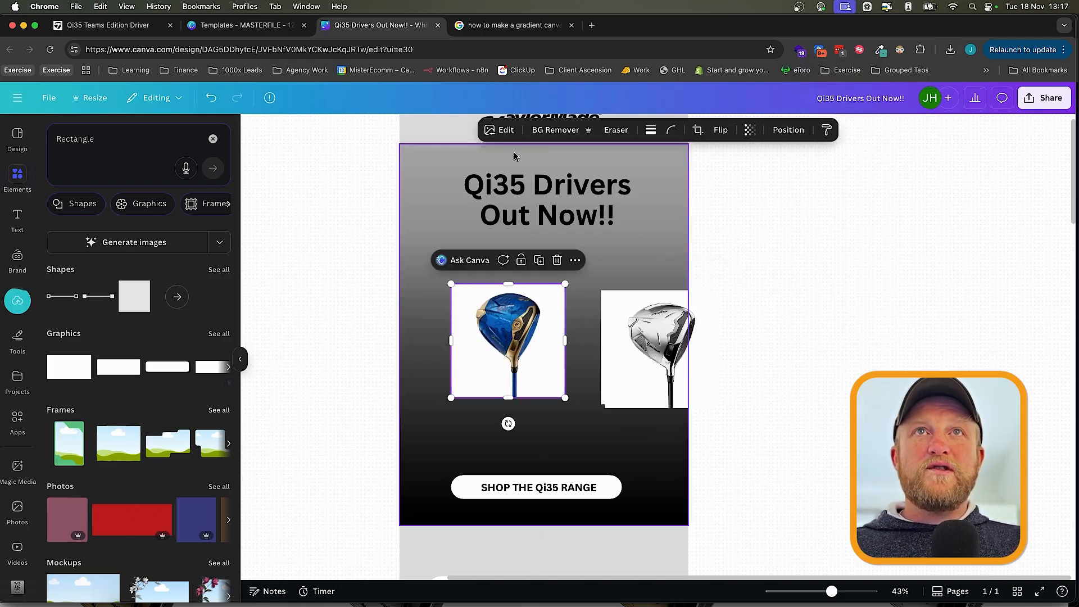
- Remove the backgrounds from the driver images and move the silver driver to the lower left of the blue one
left_click(646, 340)
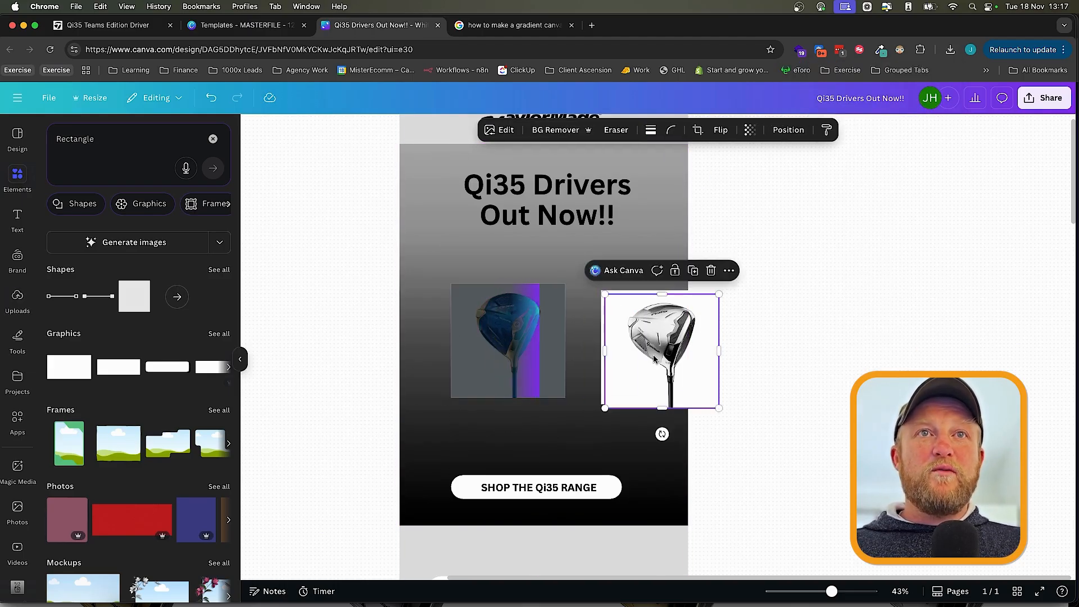
left_click_drag(647, 351, 436, 377)
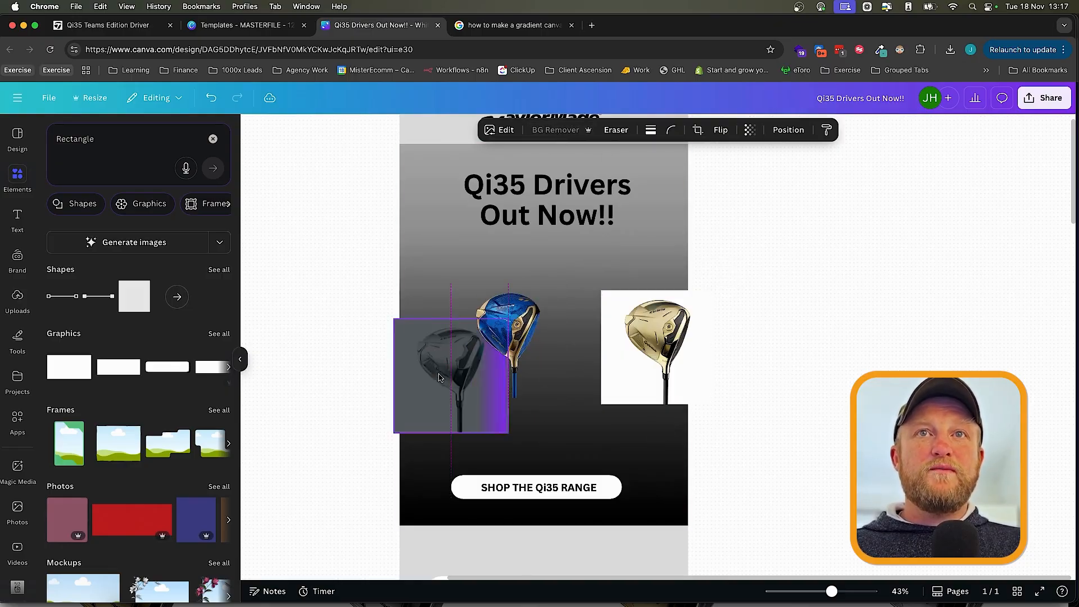
left_click(634, 345)
left_click(541, 138)
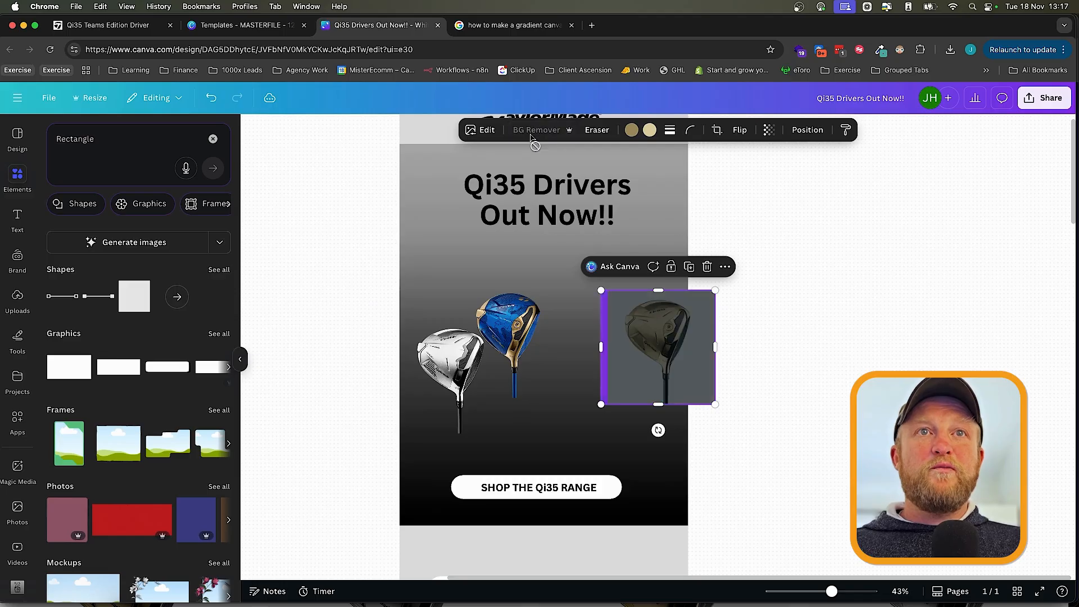
scroll(474, 337, "down", 3)
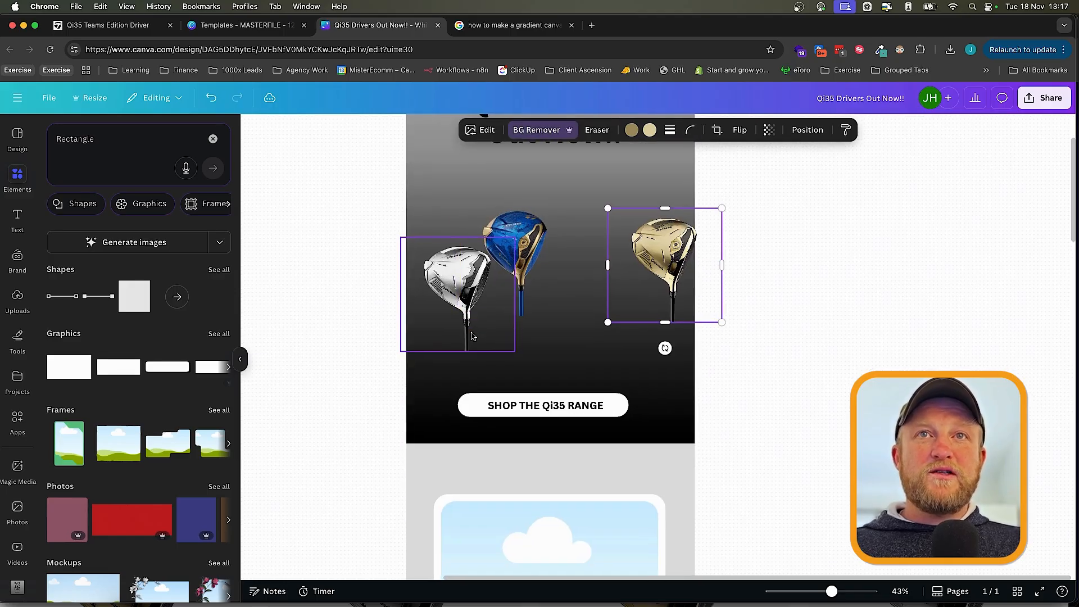
- Enlarge the silver driver image and place it at the hero's lower-left edge, with its shaft reaching the gradient's bottom edge
left_click_drag(461, 318, 462, 414)
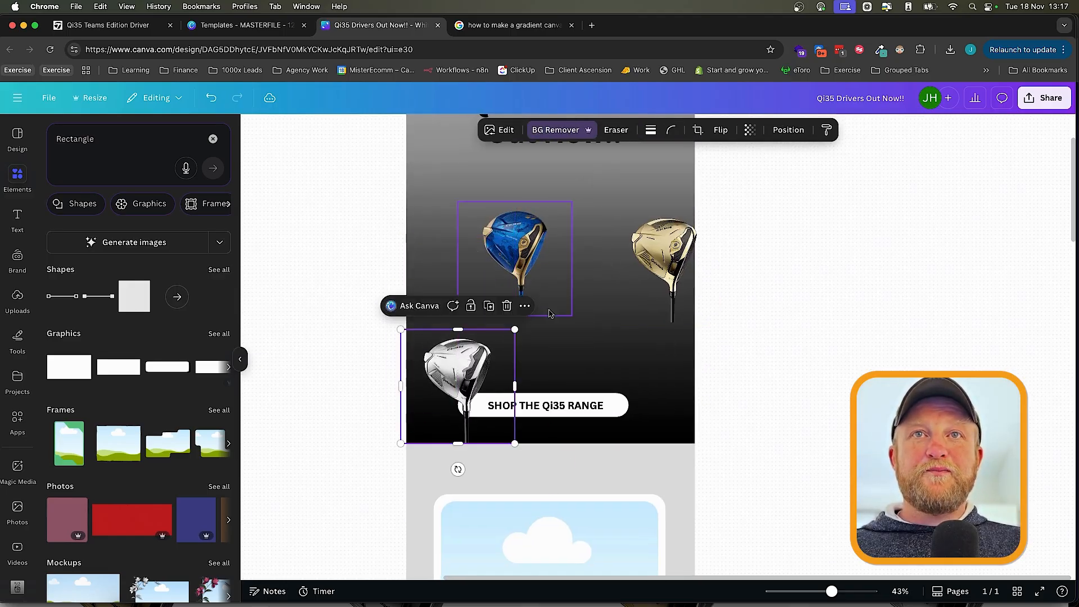
left_click_drag(514, 329, 573, 200)
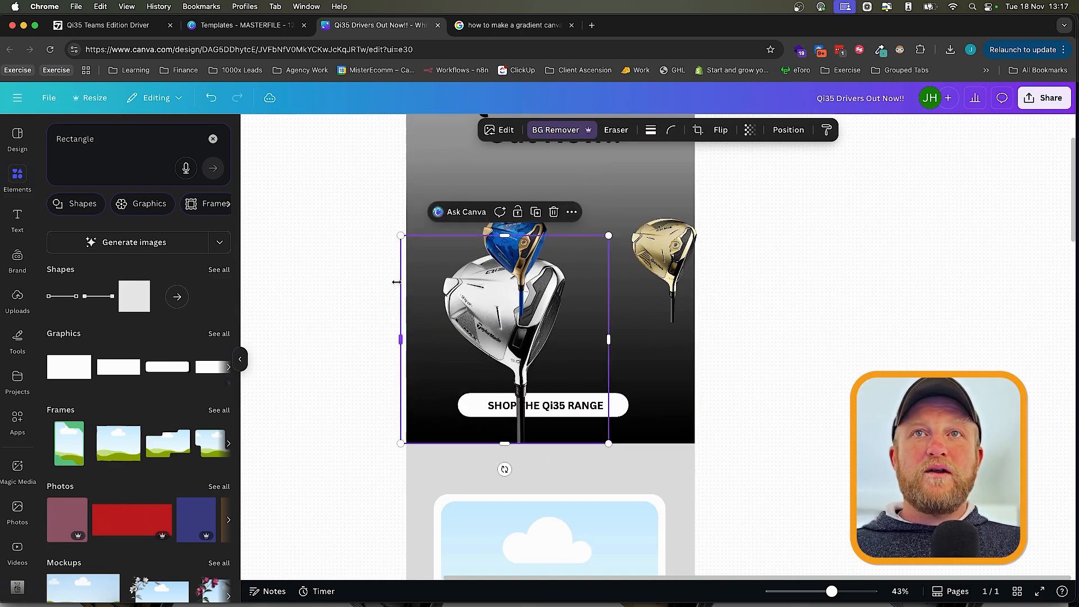
left_click_drag(480, 325, 435, 323)
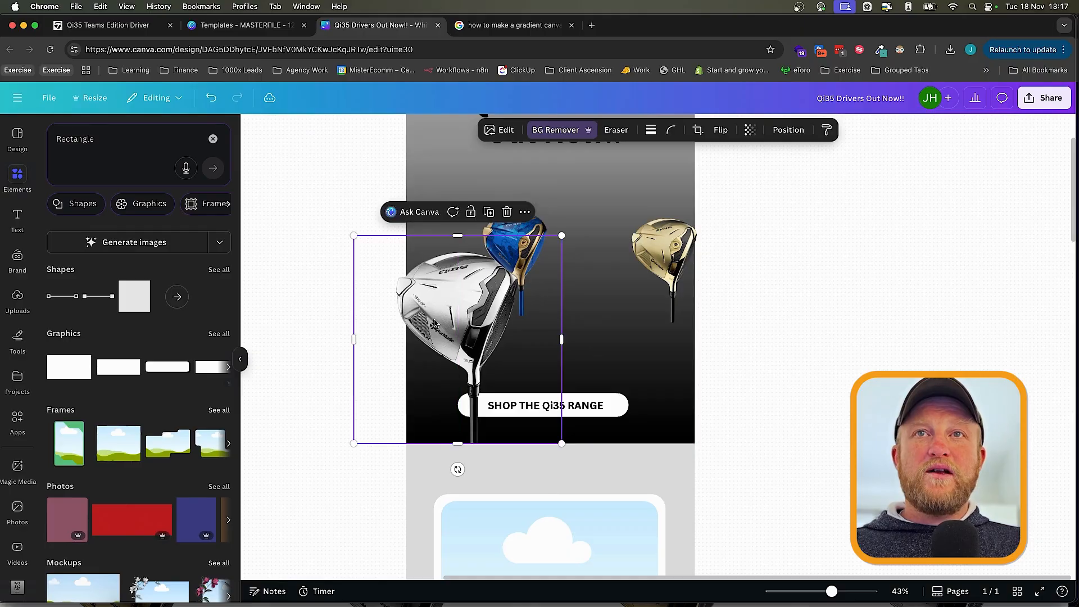
- Enlarge the gold driver and place it beside the silver one, moving the small blue driver to the hero's lower-right area
scroll(465, 343, "up", 3)
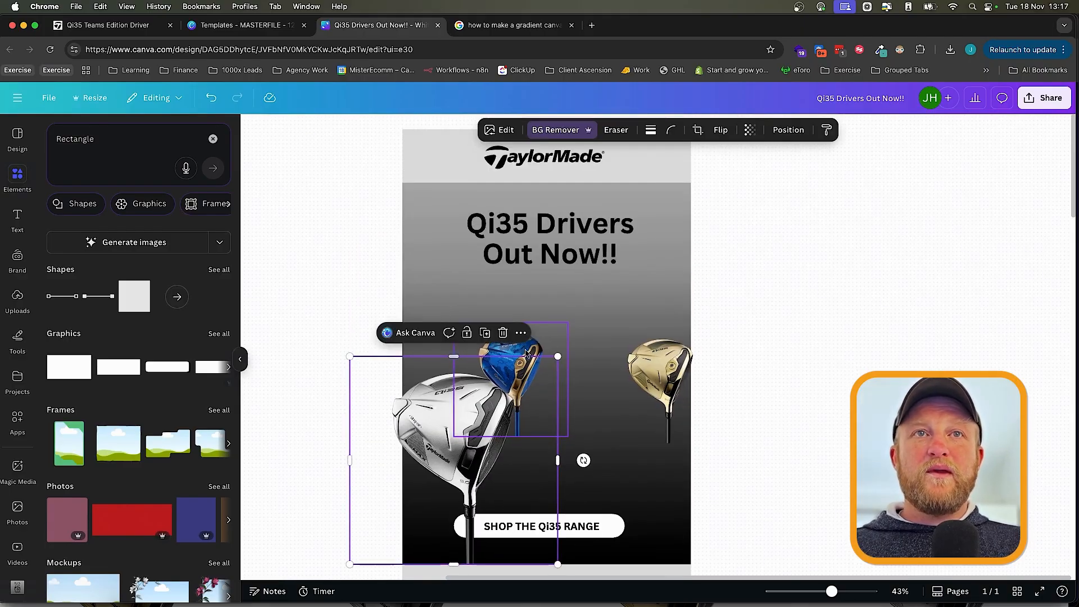
left_click_drag(651, 376, 623, 493)
left_click_drag(577, 448, 484, 358)
left_click_drag(574, 388, 630, 387)
left_click_drag(506, 360, 627, 462)
left_click(634, 384)
left_click_drag(634, 385, 543, 384)
- Enlarge the blue driver to match the other two and place it at the hero's right edge, beside the gold driver
left_click(630, 478)
scroll(679, 427, "down", 2)
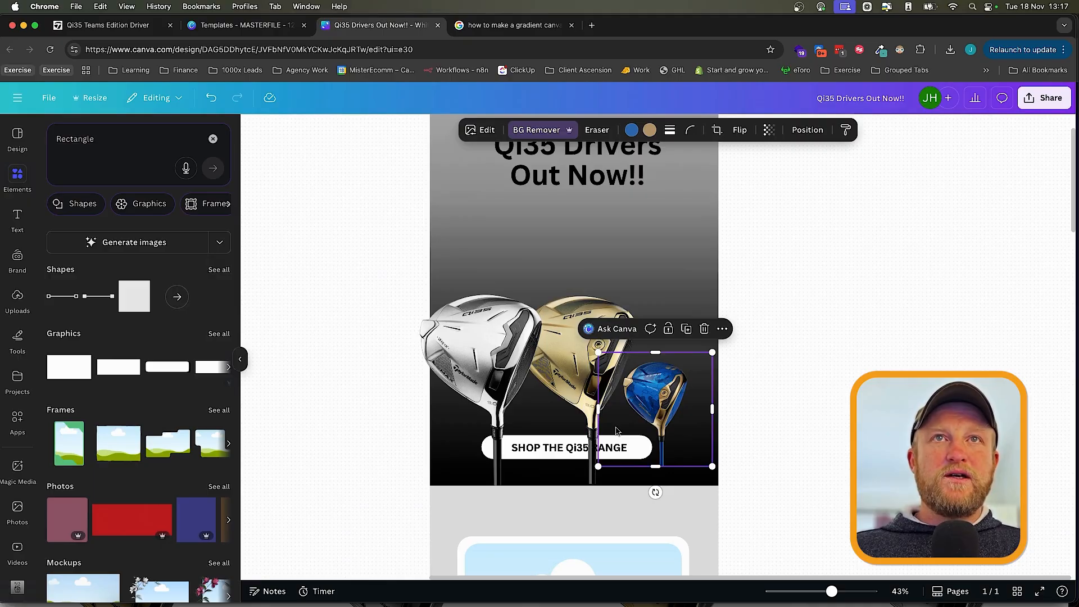
scroll(617, 431, "up", 2)
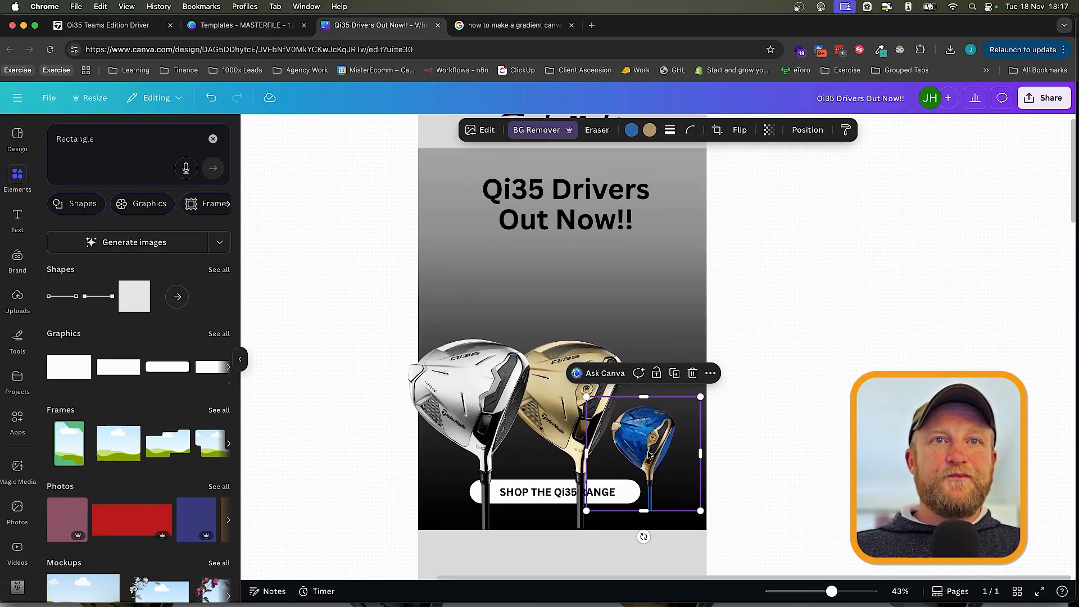
left_click_drag(588, 397, 504, 339)
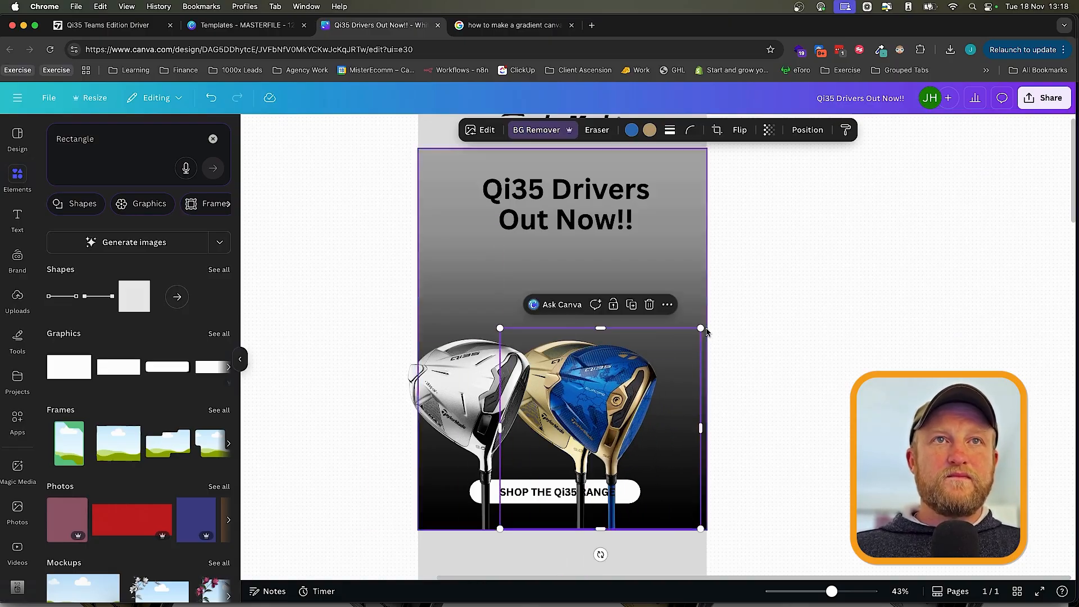
left_click_drag(701, 328, 711, 319)
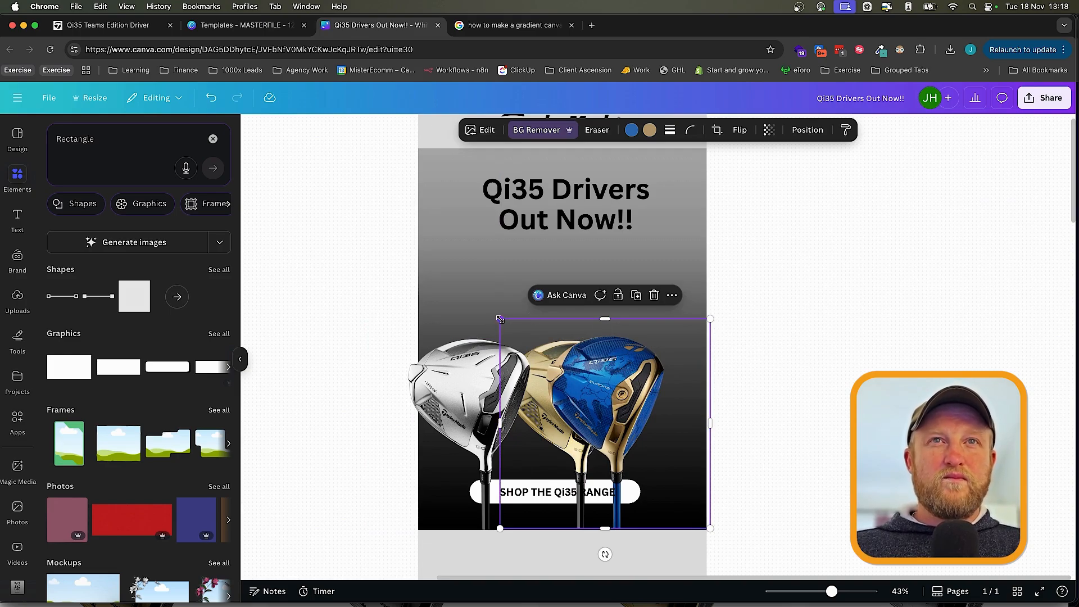
left_click_drag(501, 320, 502, 322)
left_click_drag(615, 410, 661, 413)
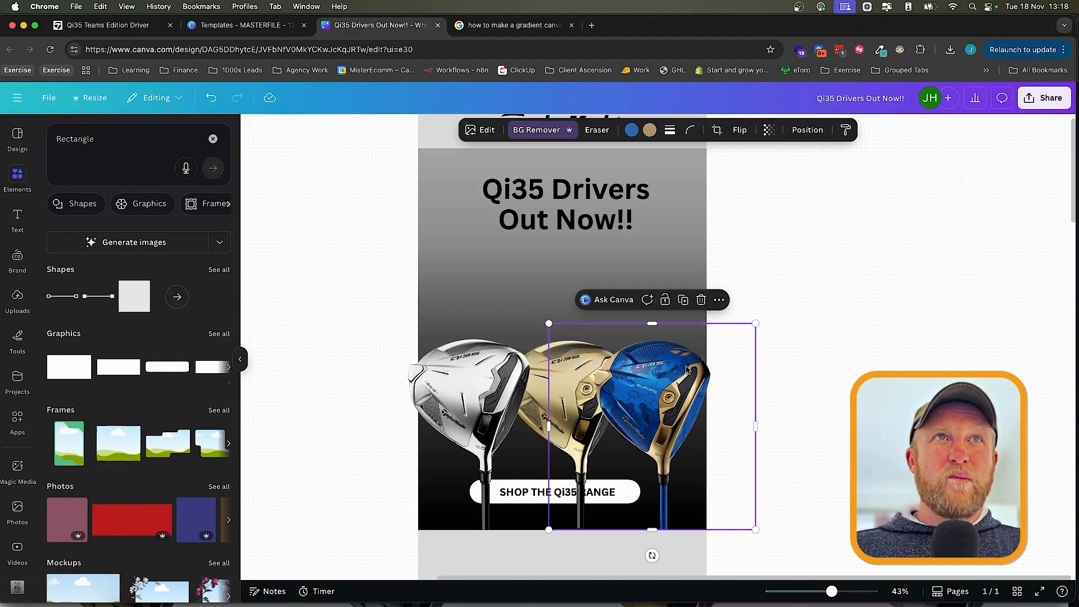
- Send the blue driver backward so that it sits behind the gold driver
left_click(807, 130)
left_click(96, 159)
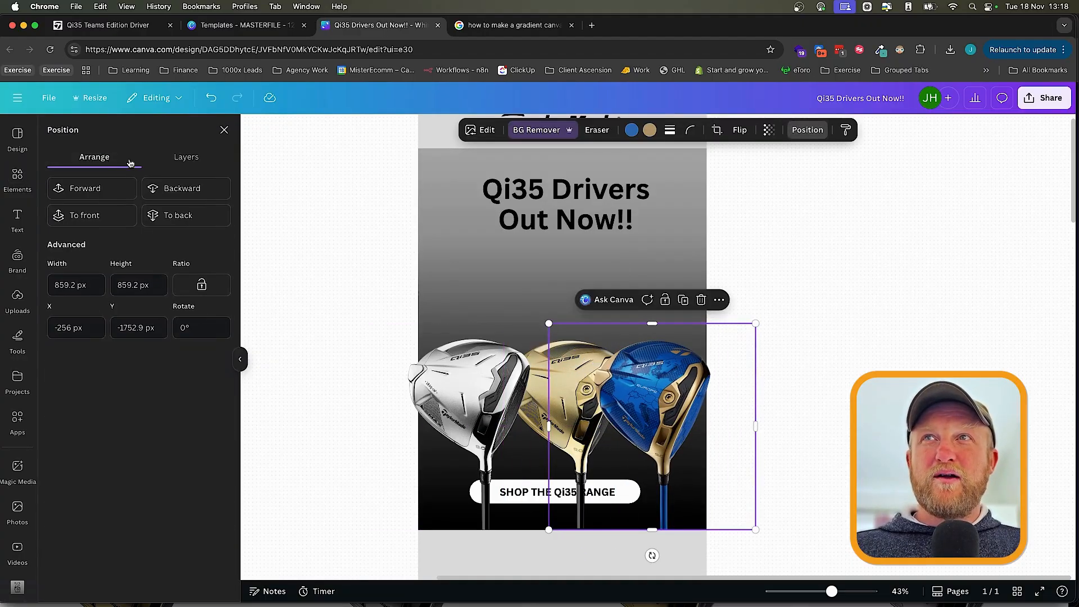
left_click(178, 189)
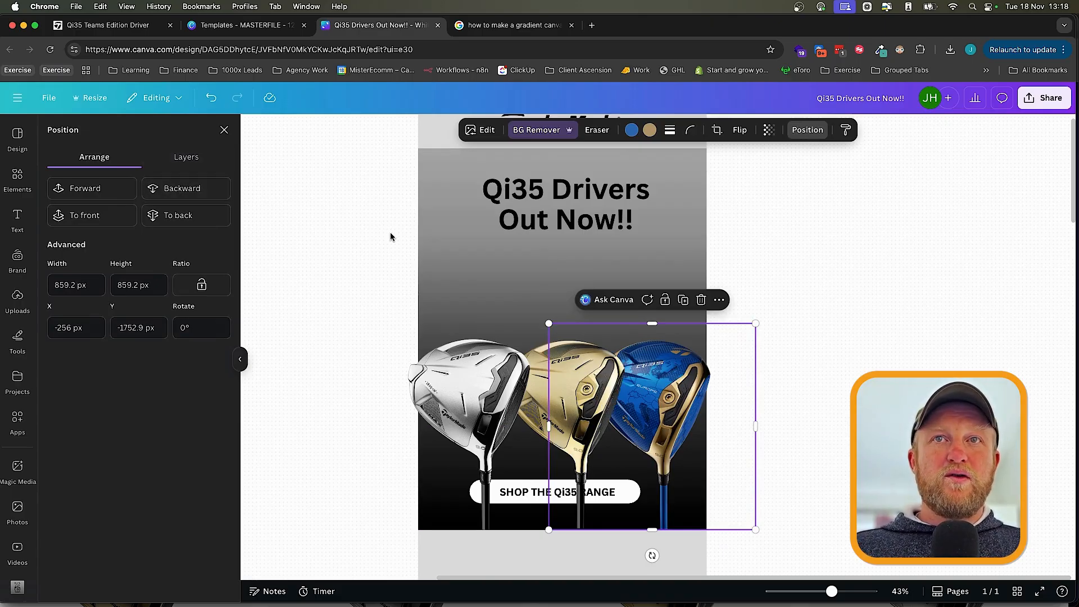
left_click(819, 309)
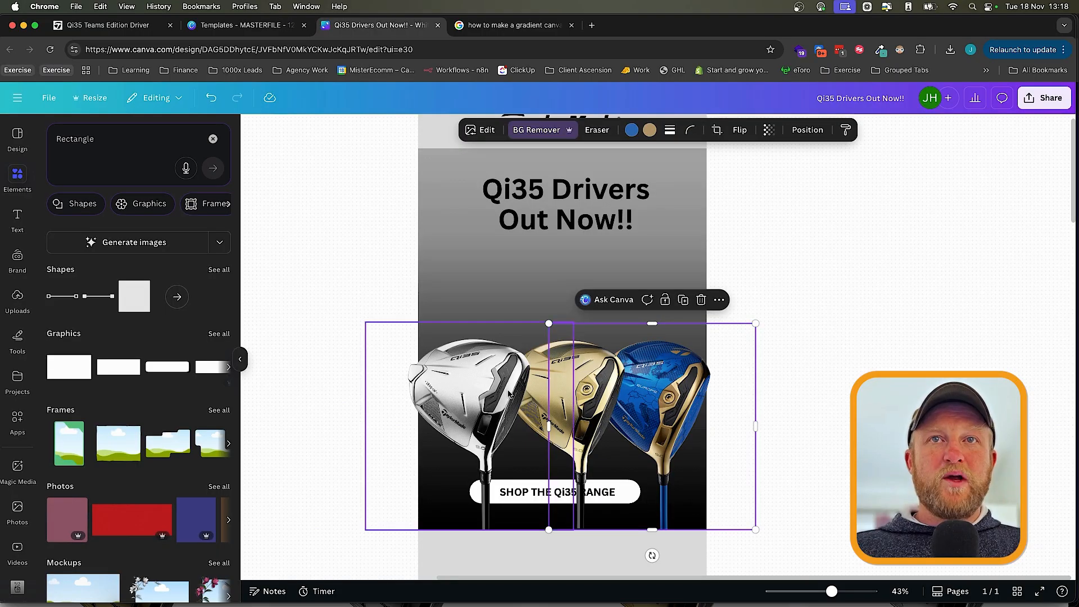
- Crop the silver driver's left side and the blue driver's right side flush with the hero's edges
left_click(494, 393)
left_click_drag(371, 430, 419, 431)
left_click(678, 418)
left_click_drag(753, 426, 706, 426)
left_click(818, 412)
scroll(779, 327, "down", 3)
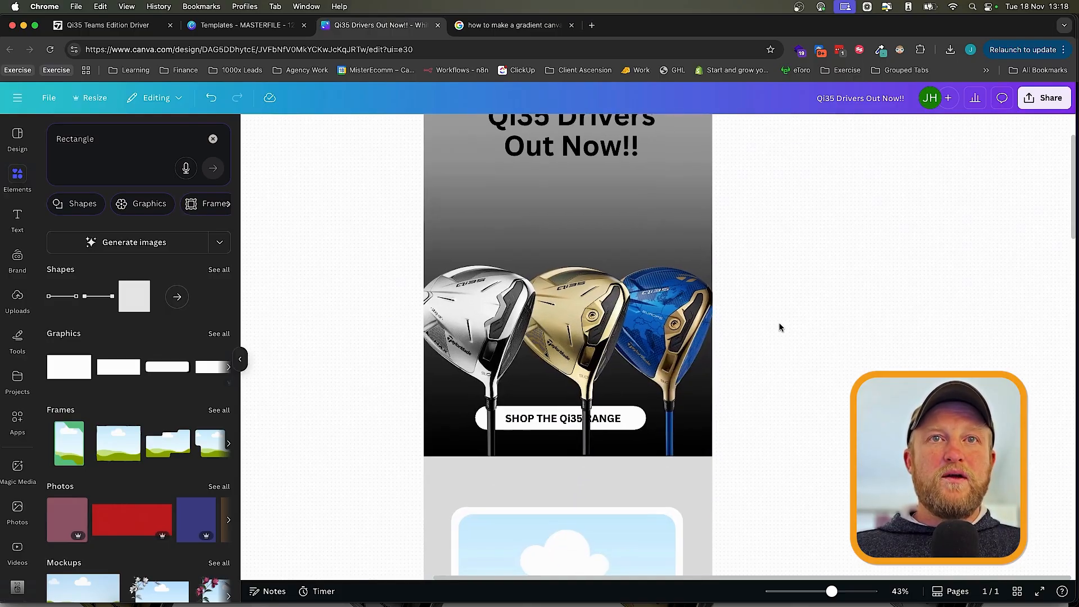
scroll(607, 403, "up", 5)
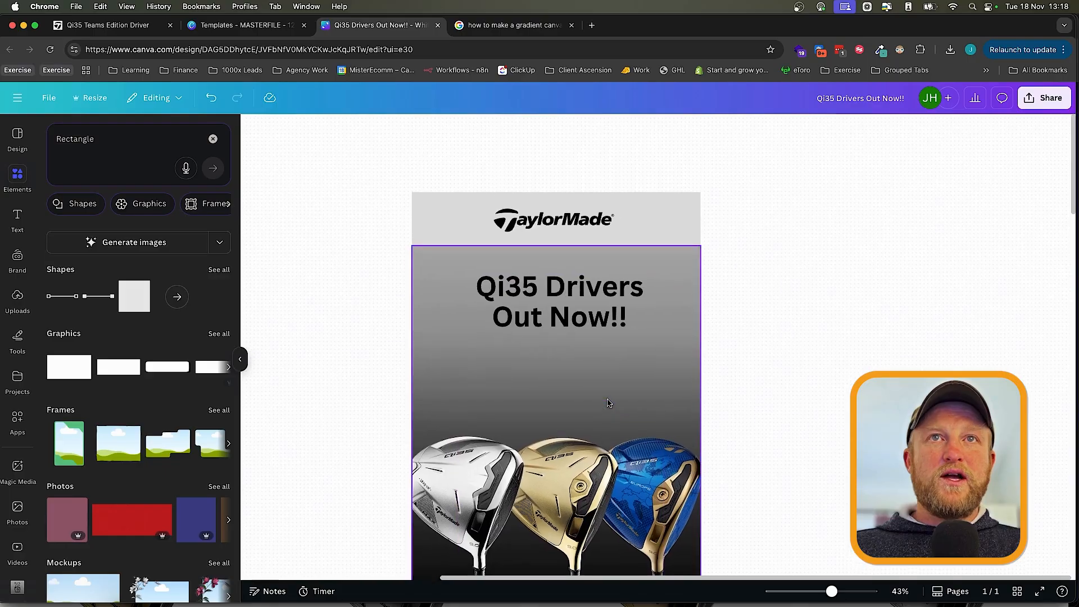
scroll(563, 299, "down", 5)
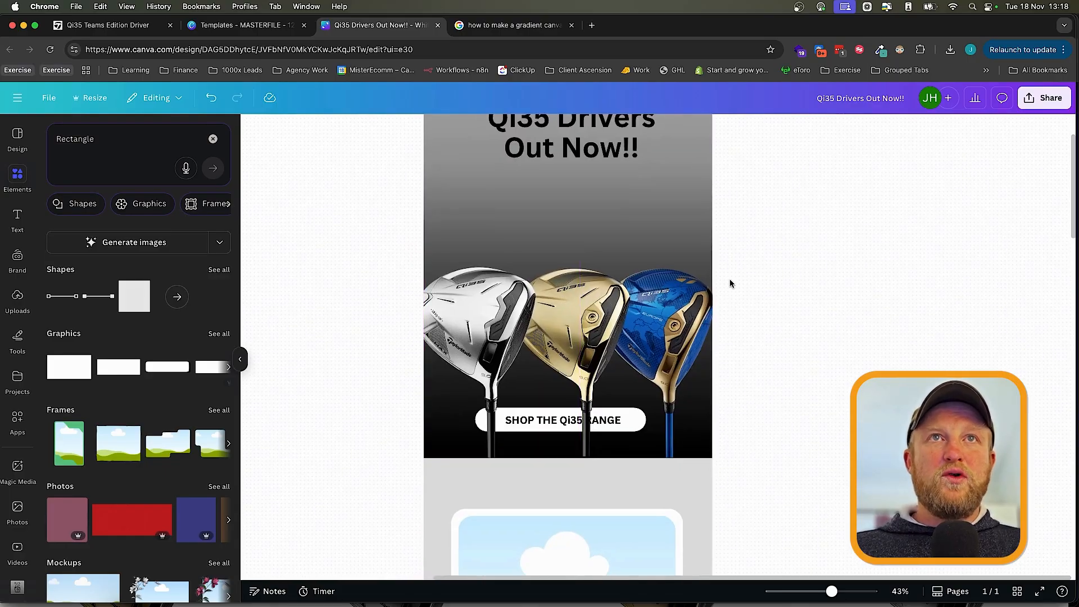
- Move the "Qi35 Drivers Out Now!!" heading down to just above the driver heads
scroll(729, 278, "up", 5)
left_click(591, 221)
left_click_drag(558, 250, 558, 334)
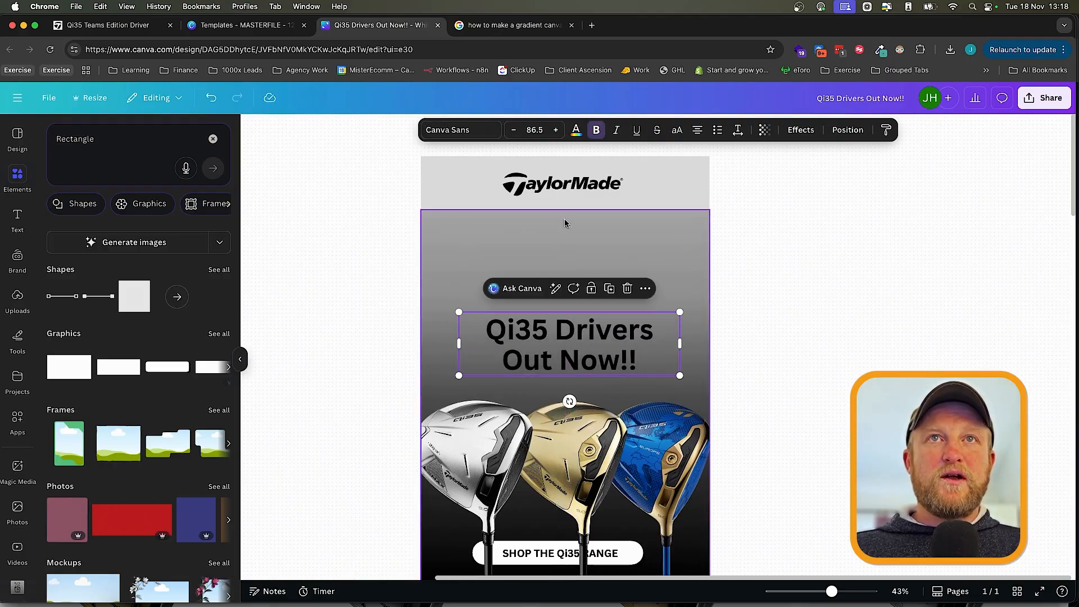
- Tighten the space above the heading by lowering the gradient's top edge, the TaylorMade logo and the grey background's top edge
left_click(559, 238)
left_click_drag(564, 211, 565, 278)
left_click_drag(551, 176, 551, 242)
left_click(525, 172)
left_click_drag(564, 157, 565, 218)
left_click(786, 328)
- Move the white button shape above the three driver images in the layer order, behind the "SHOP THE Qi35 RANGE" text
scroll(786, 328, "down", 3)
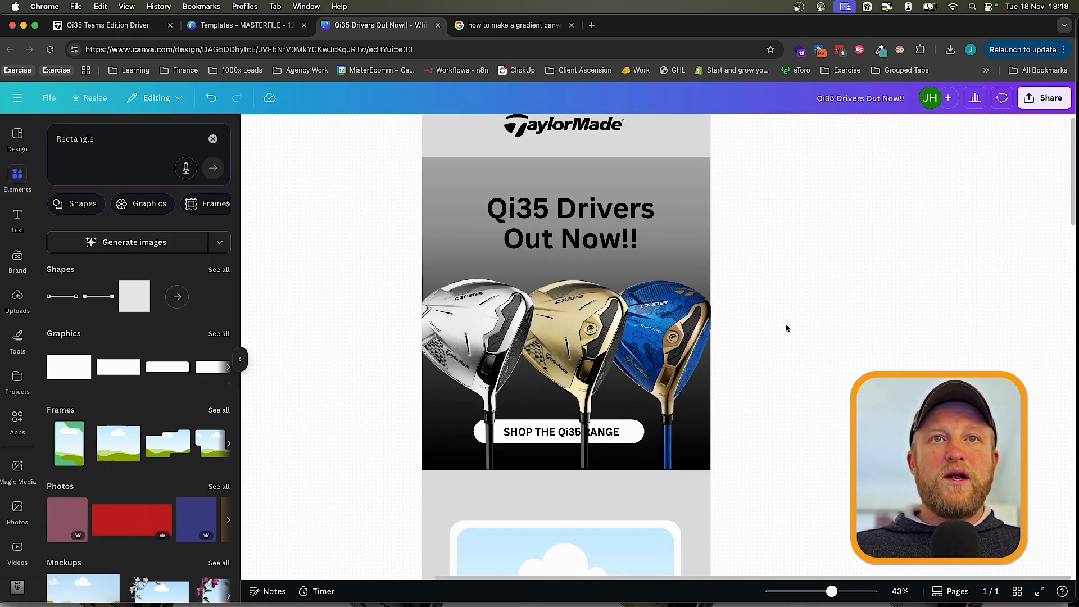
left_click(635, 436)
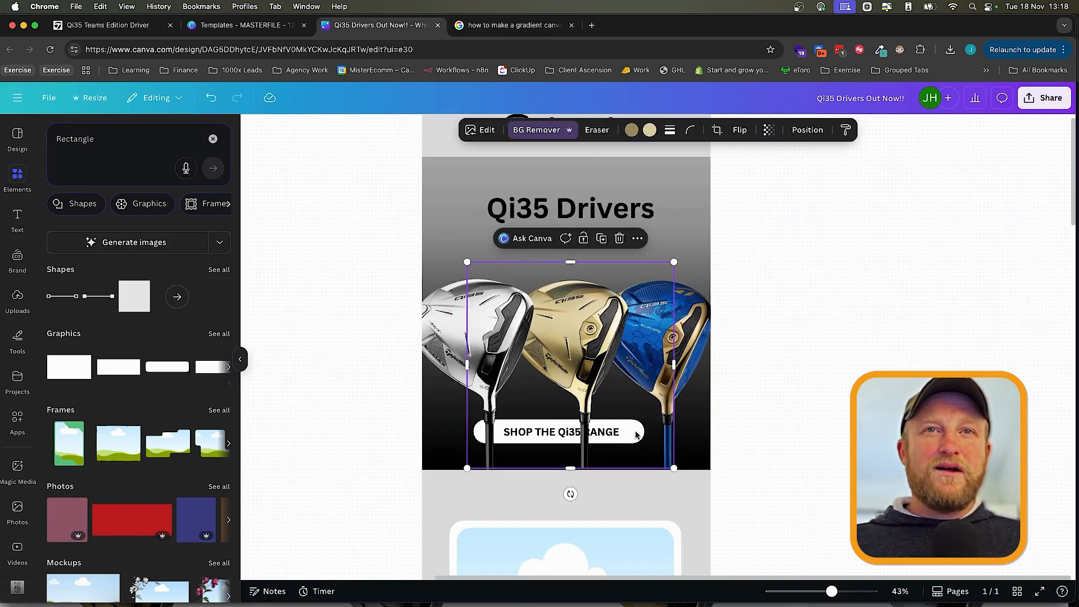
left_click(803, 135)
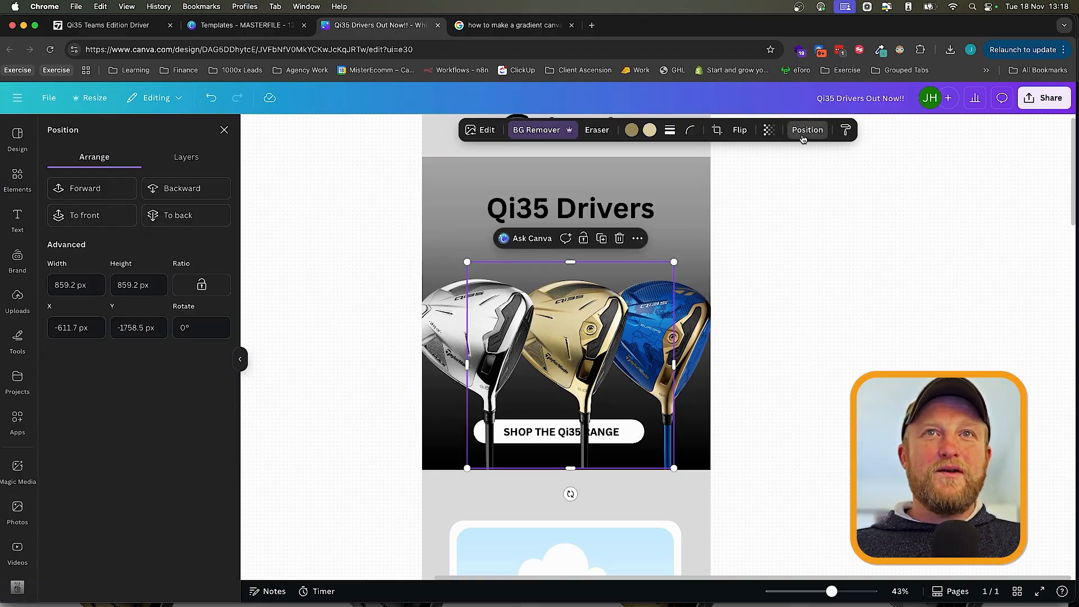
left_click(186, 156)
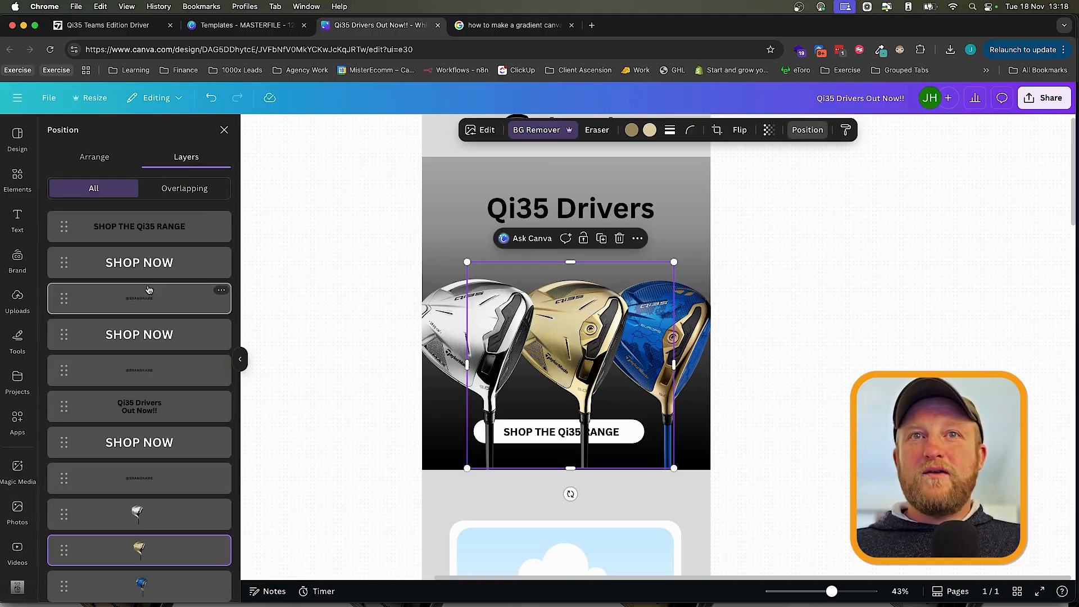
left_click(163, 338)
left_click(144, 266)
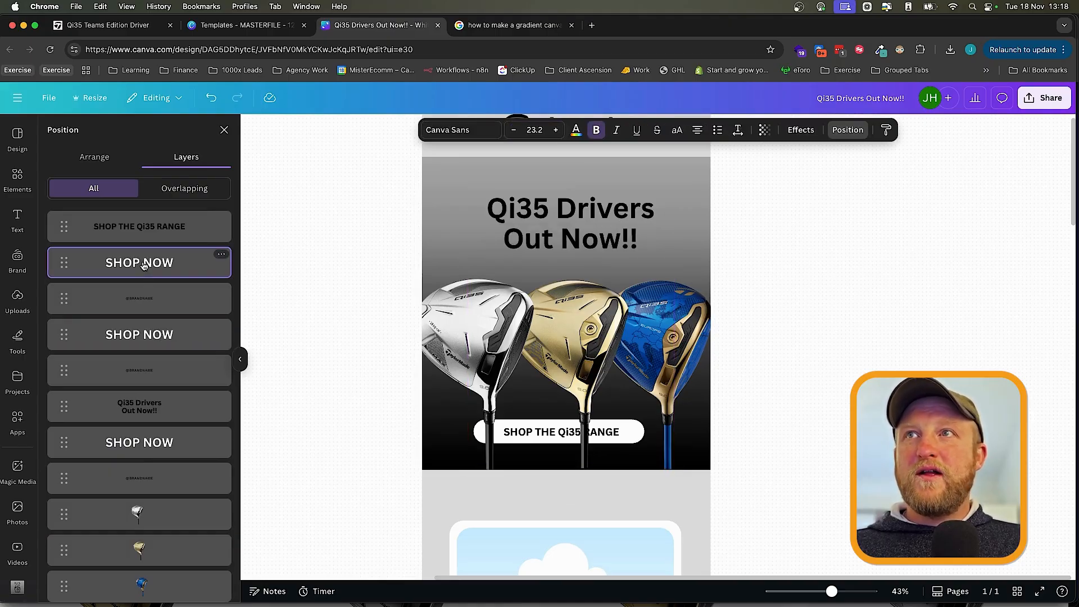
left_click(138, 337)
left_click(138, 444)
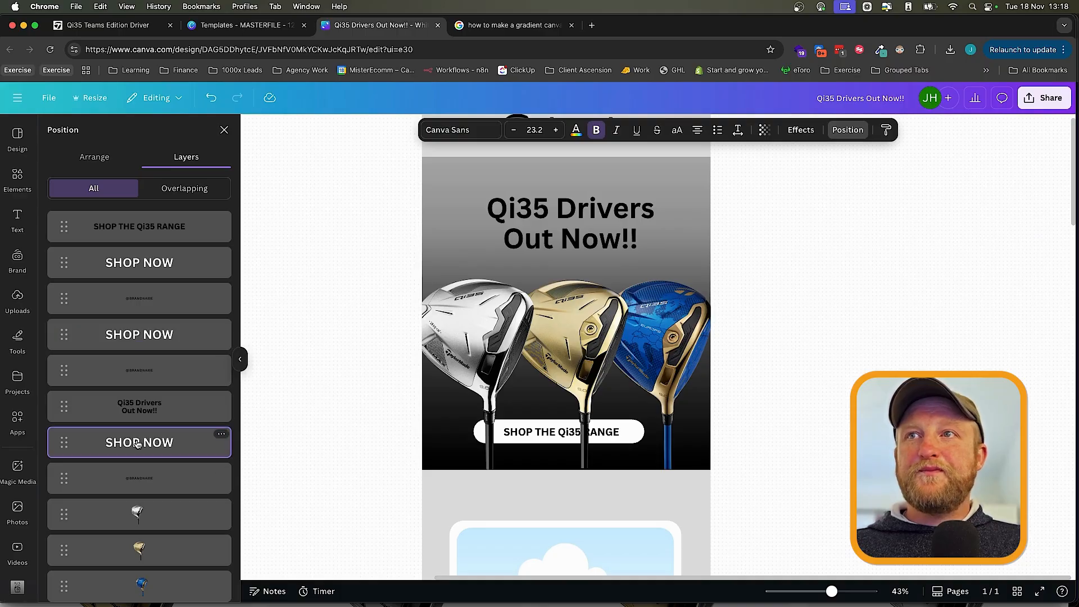
scroll(141, 449, "down", 3)
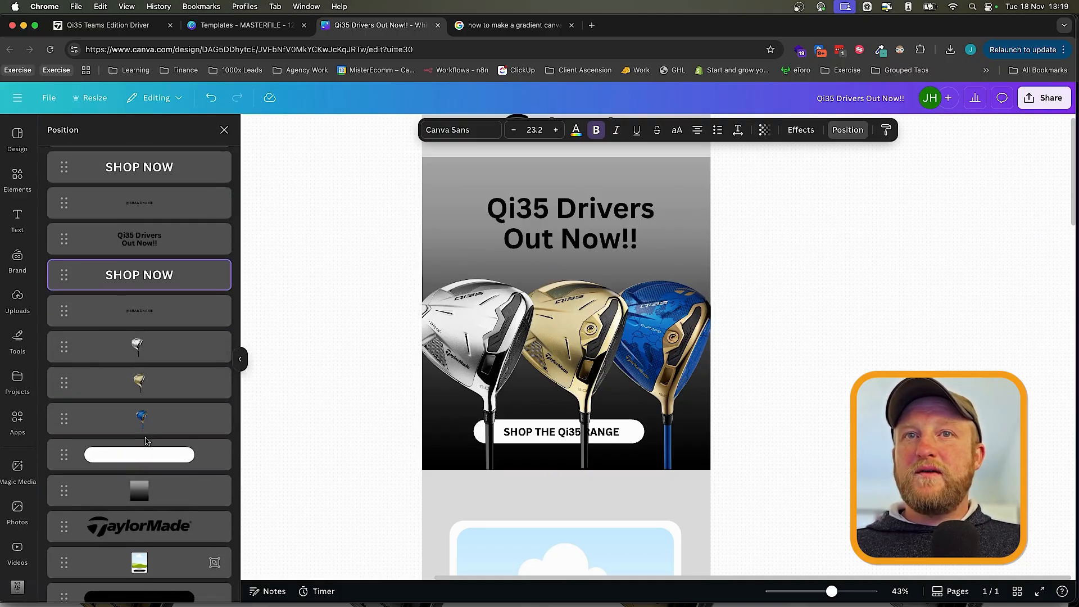
left_click_drag(145, 452, 141, 320)
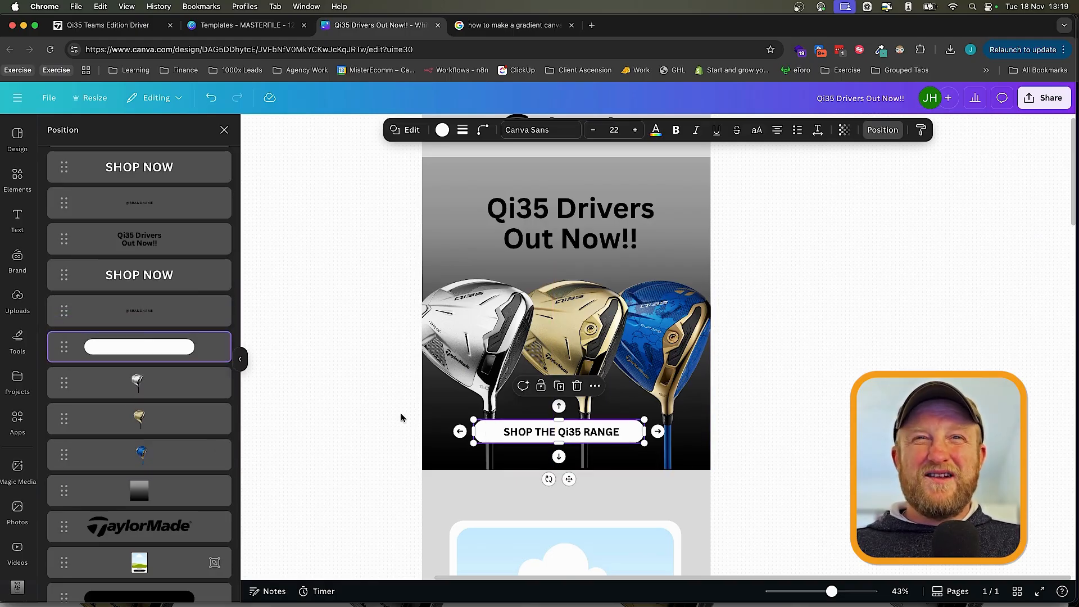
left_click(793, 403)
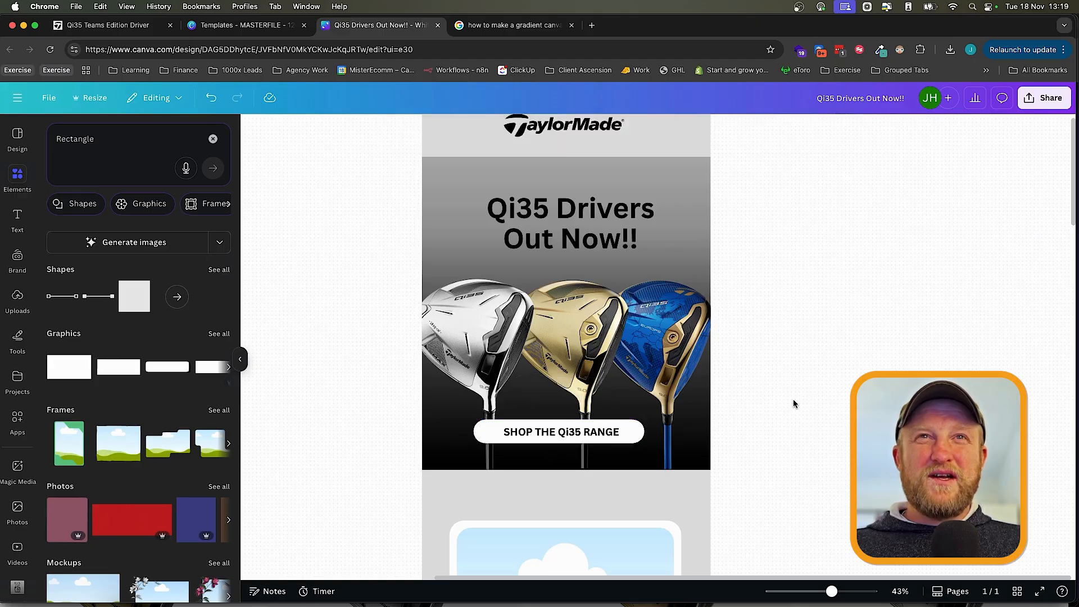
- Try Lucida Grande on the "Qi35 Drivers Out Now!!" heading and set its font to Lastica
scroll(793, 403, "up", 1)
left_click(564, 257)
left_click(446, 130)
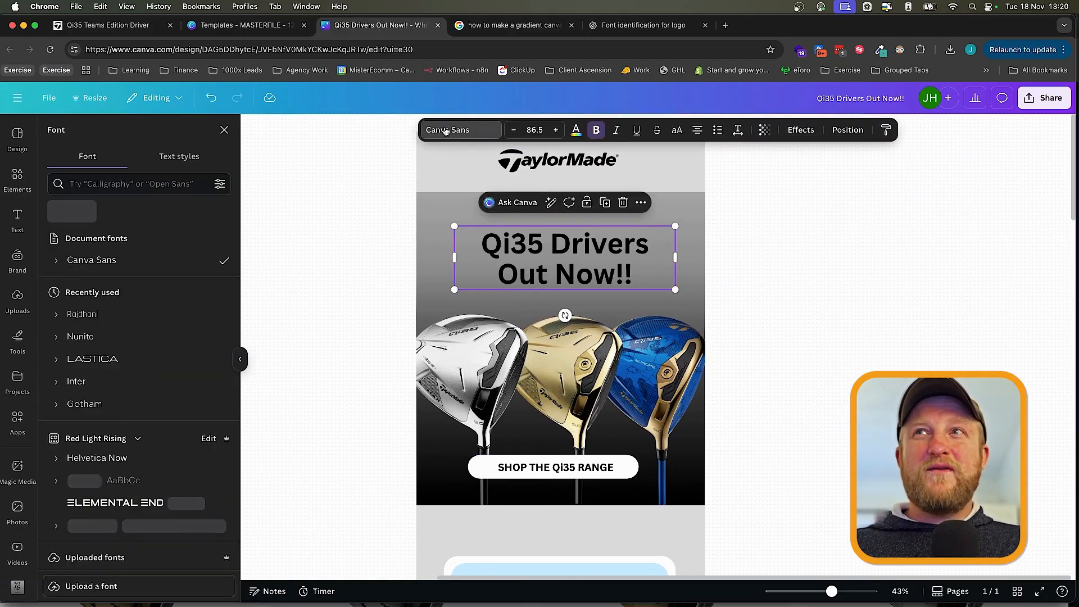
left_click(121, 282)
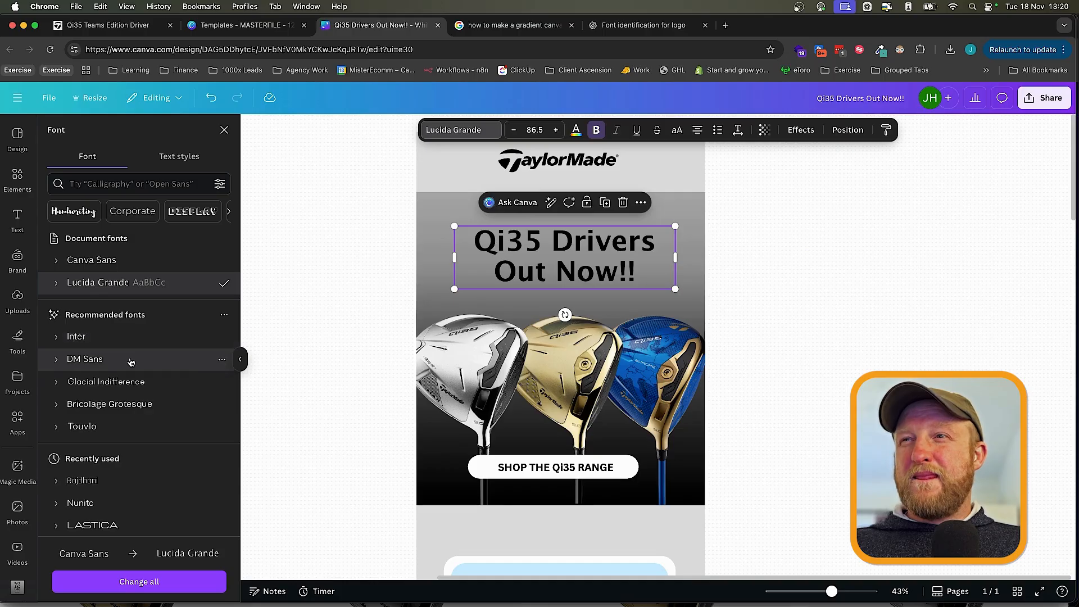
scroll(127, 361, "down", 3)
left_click(110, 436)
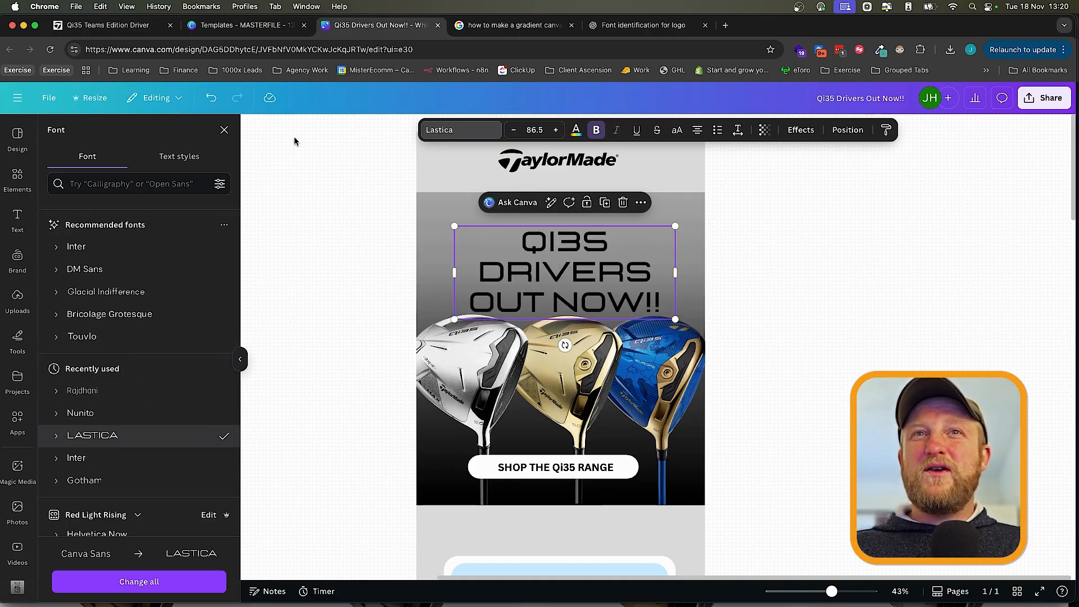
- Close the gradient search tab and examine the Qi35 lettering on the blue driver's TaylorMade product page
key("ctrl+Tab")
key("super+w")
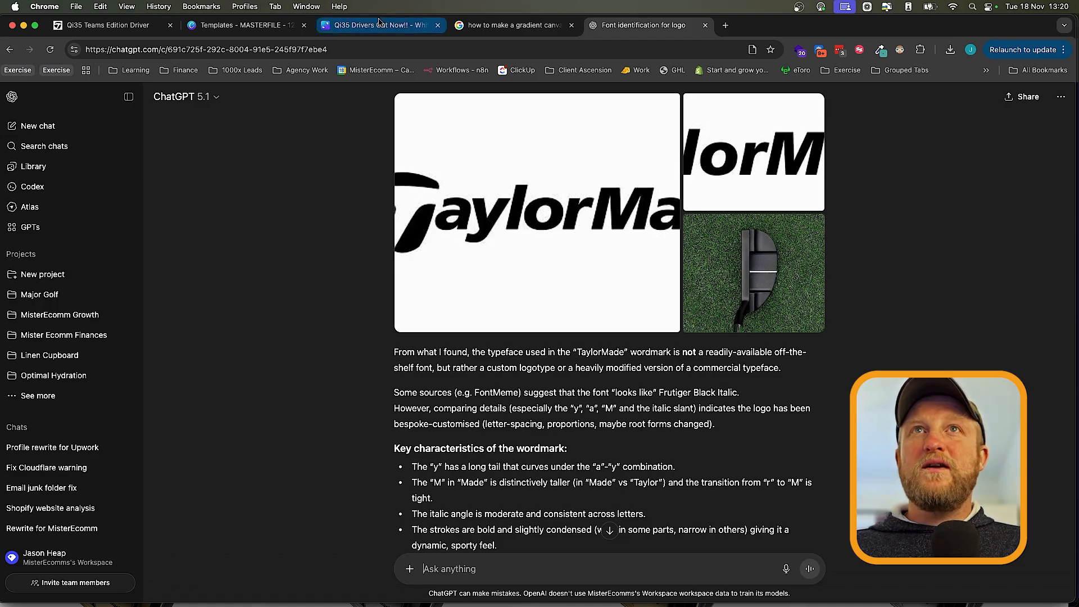
key("ctrl+Tab")
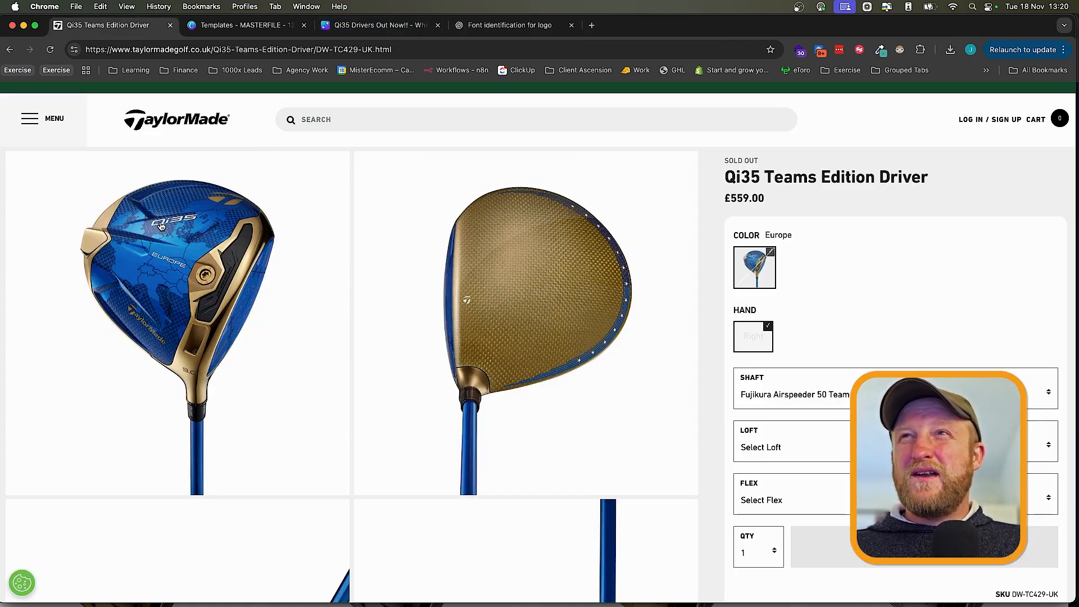
scroll(161, 226, "up", 10)
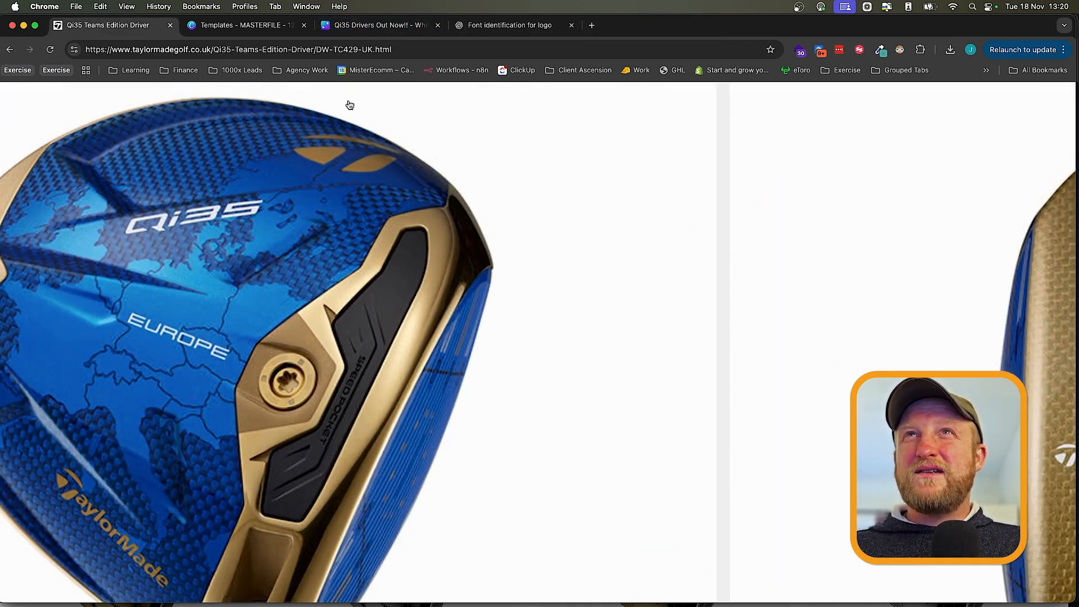
- Switch back to the Canva email design, move the heading up clear of the drivers and colour its text white
left_click(350, 26)
left_click_drag(561, 284, 558, 258)
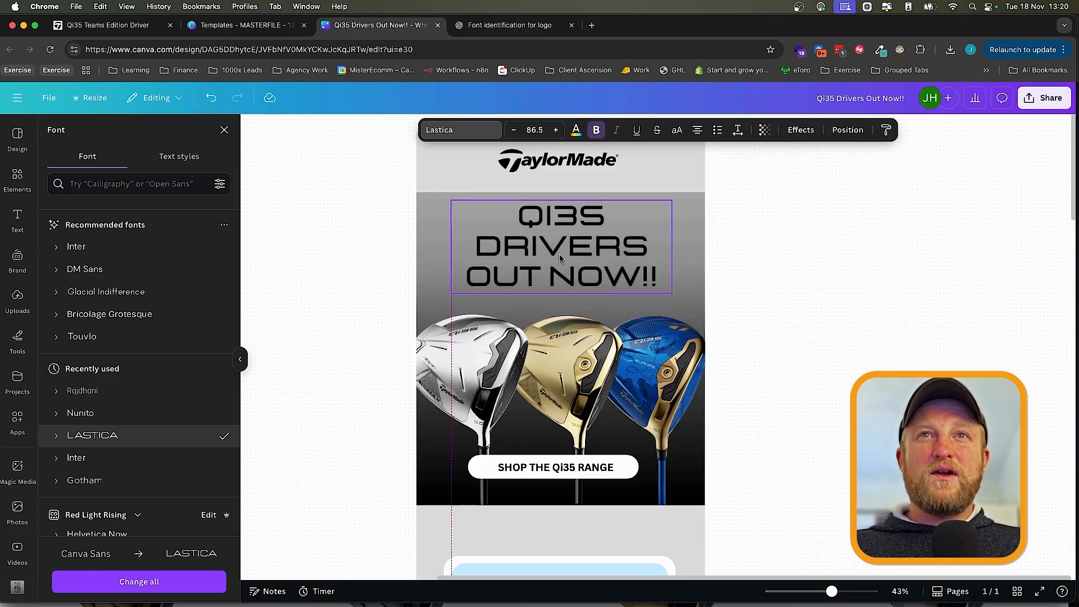
left_click(576, 130)
left_click(86, 347)
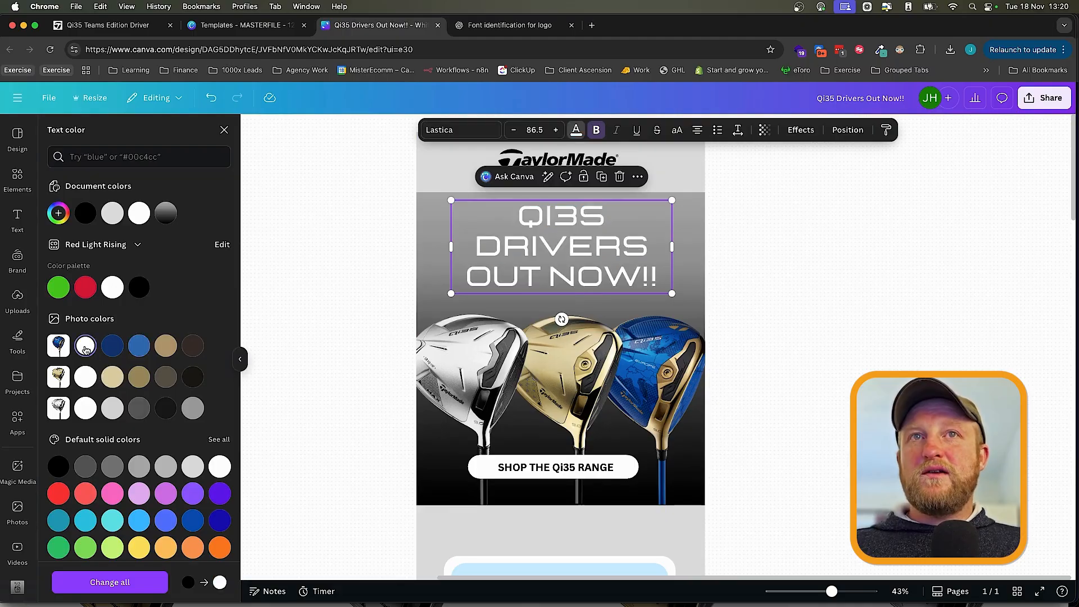
left_click(317, 258)
- Recolour the grey email background shape to the near-black sampled from the lower part of the hero gradient
scroll(767, 245, "down", 5)
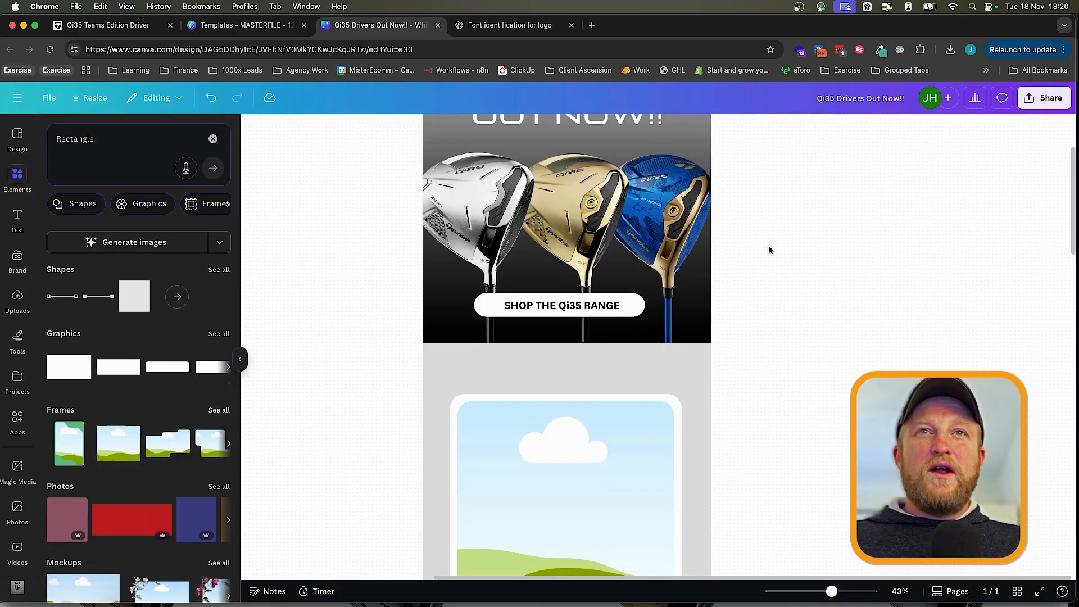
scroll(768, 245, "up", 4)
scroll(769, 249, "up", 1)
scroll(620, 310, "down", 7)
left_click(619, 289)
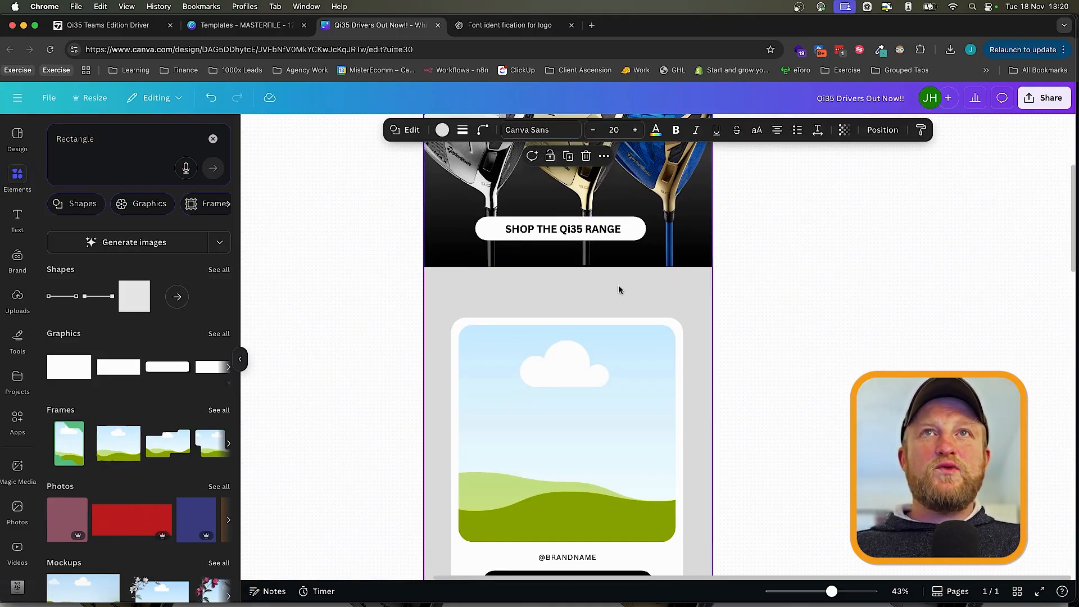
left_click(442, 129)
left_click(59, 213)
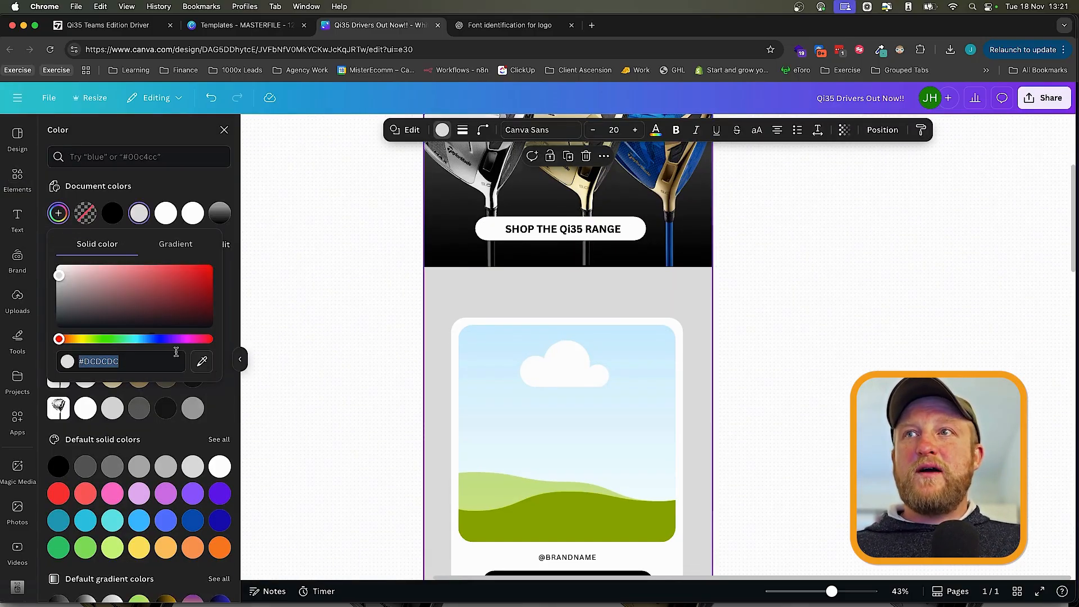
left_click(201, 361)
left_click(462, 239)
left_click(353, 266)
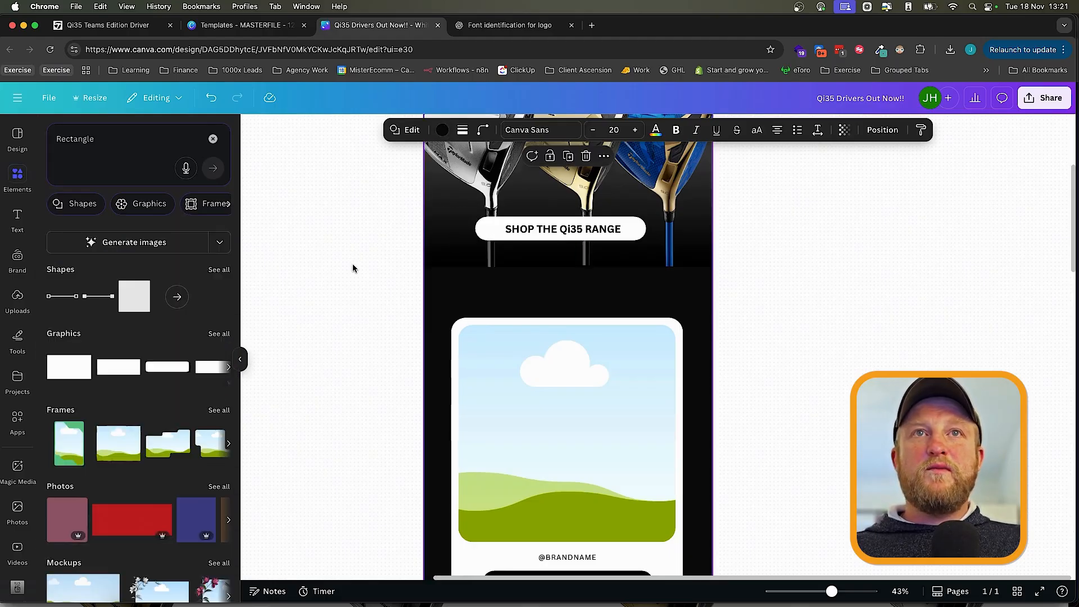
- Examine the whole email layout against the dark background, from the product cards up to the logo header
scroll(353, 264, "up", 4)
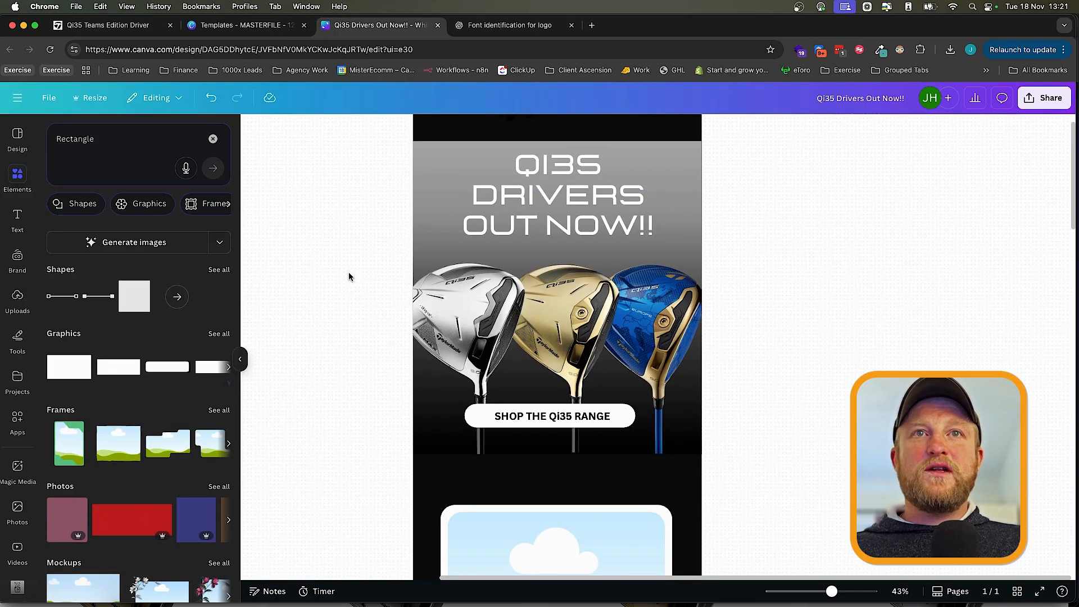
scroll(787, 348, "down", 10)
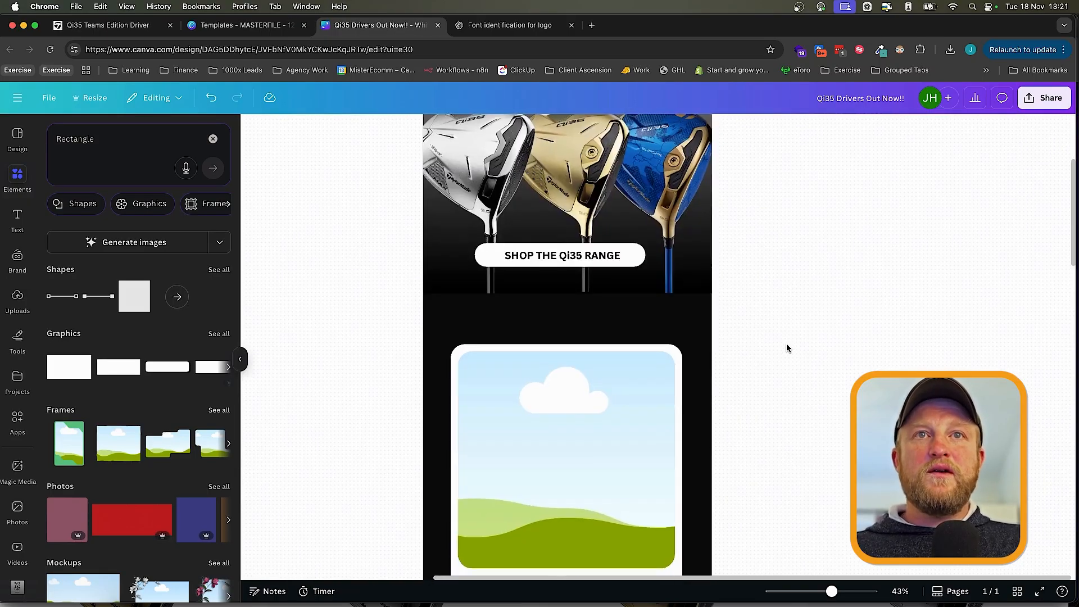
scroll(787, 348, "down", 3)
scroll(786, 347, "down", 3)
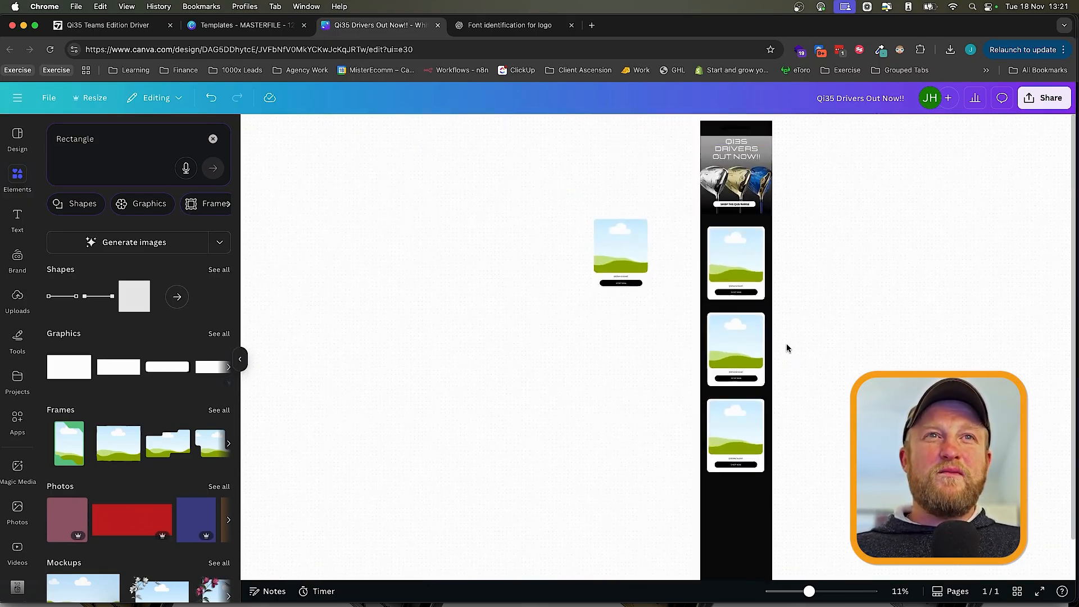
scroll(787, 347, "right", 3)
scroll(787, 348, "up", 2)
scroll(787, 348, "left", 1)
scroll(787, 348, "up", 4)
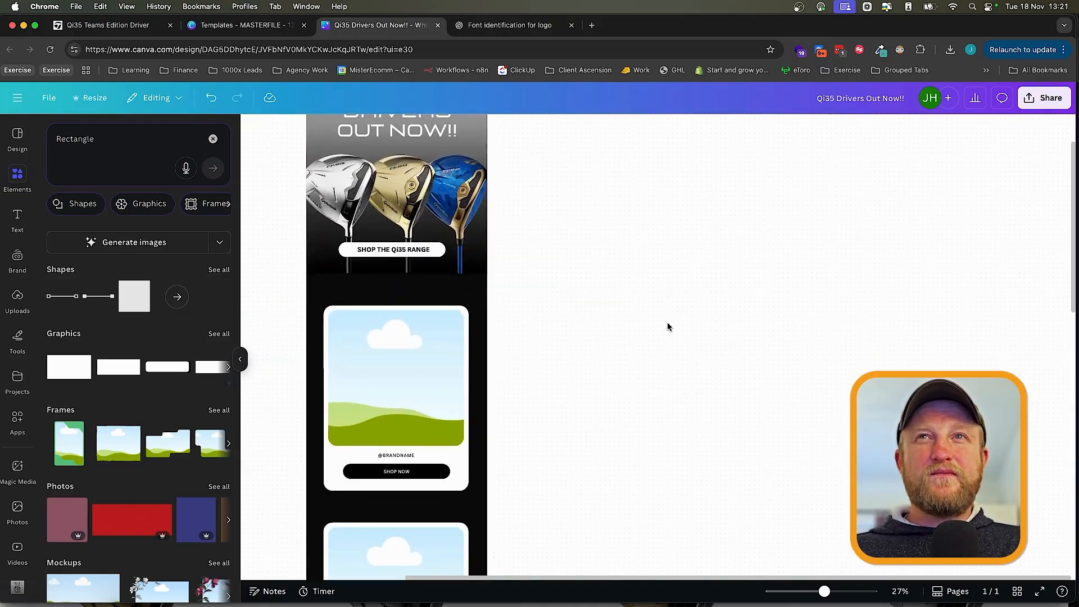
scroll(666, 324, "left", 5)
scroll(667, 324, "up", 4)
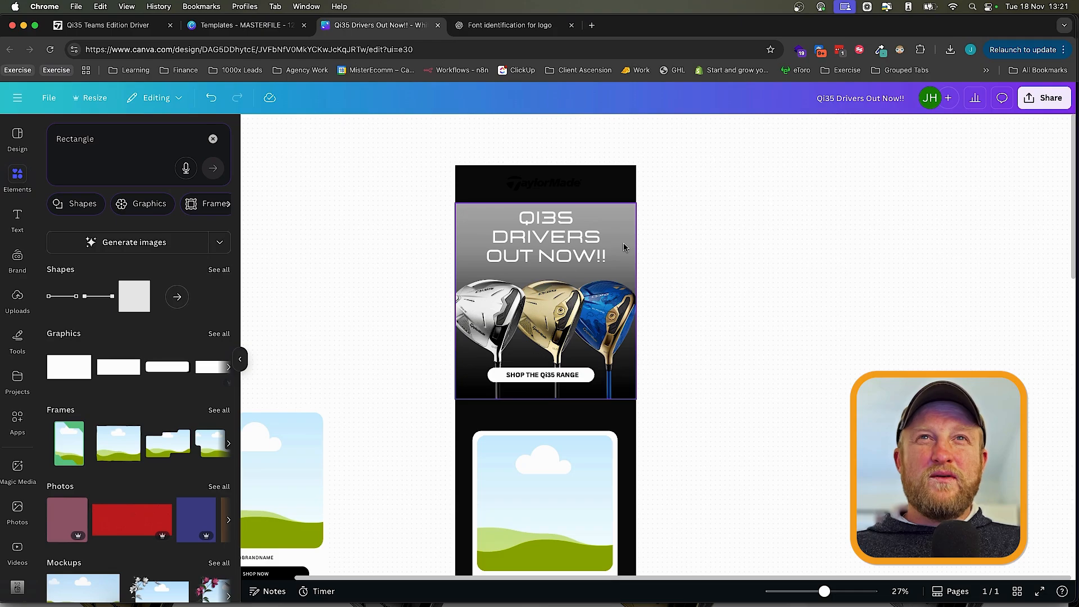
- Adjust the TaylorMade header logo's colours with Temperature -100, Whites 100 and Blacks -100
left_click(621, 185)
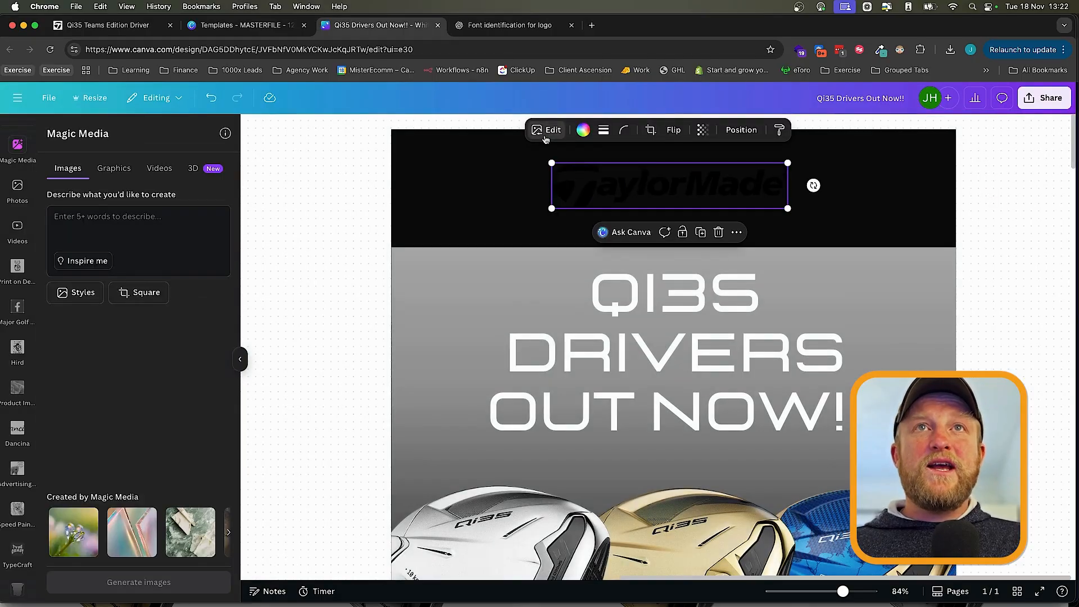
left_click(545, 135)
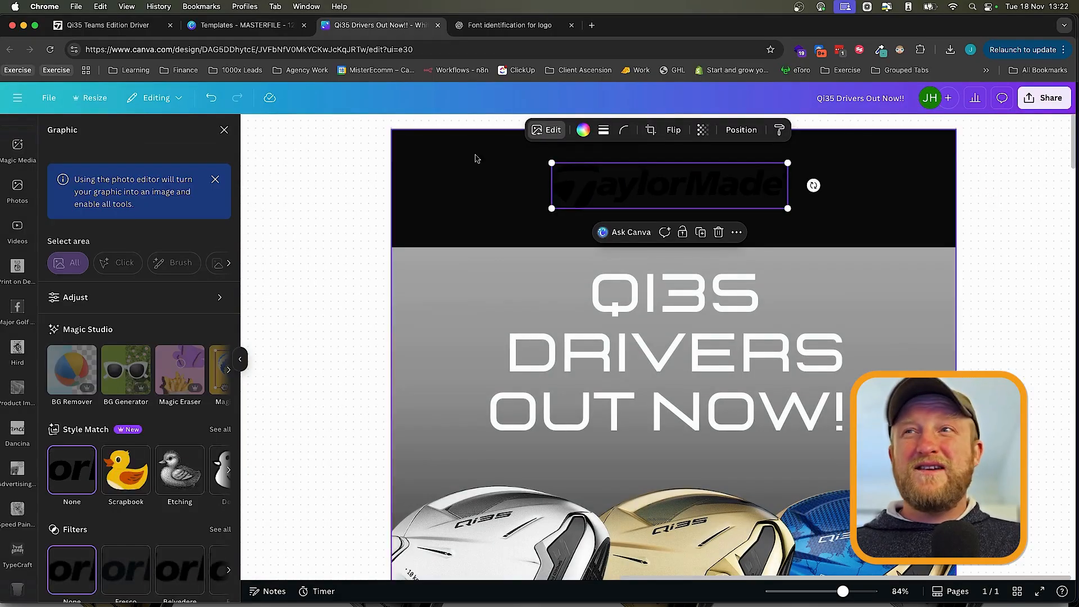
left_click(90, 298)
left_click_drag(123, 349, 52, 350)
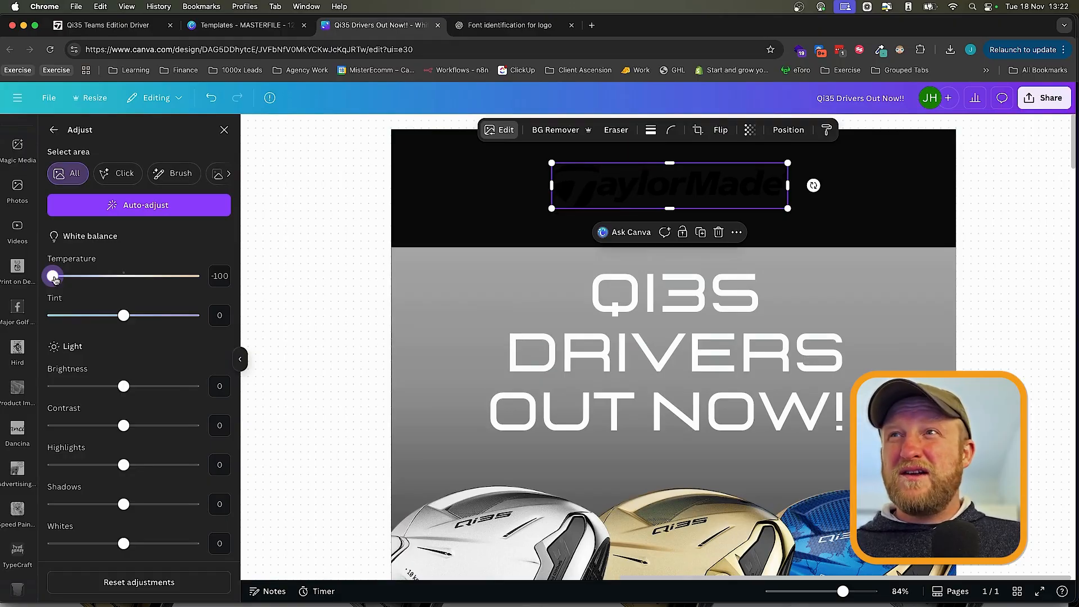
scroll(124, 394, "down", 2)
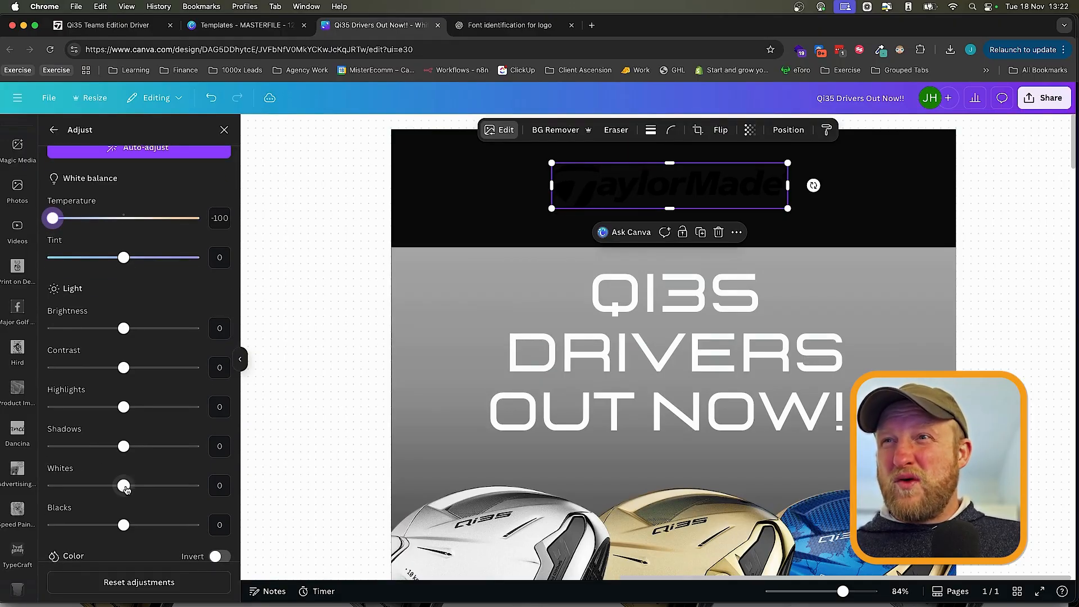
left_click_drag(123, 486, 281, 487)
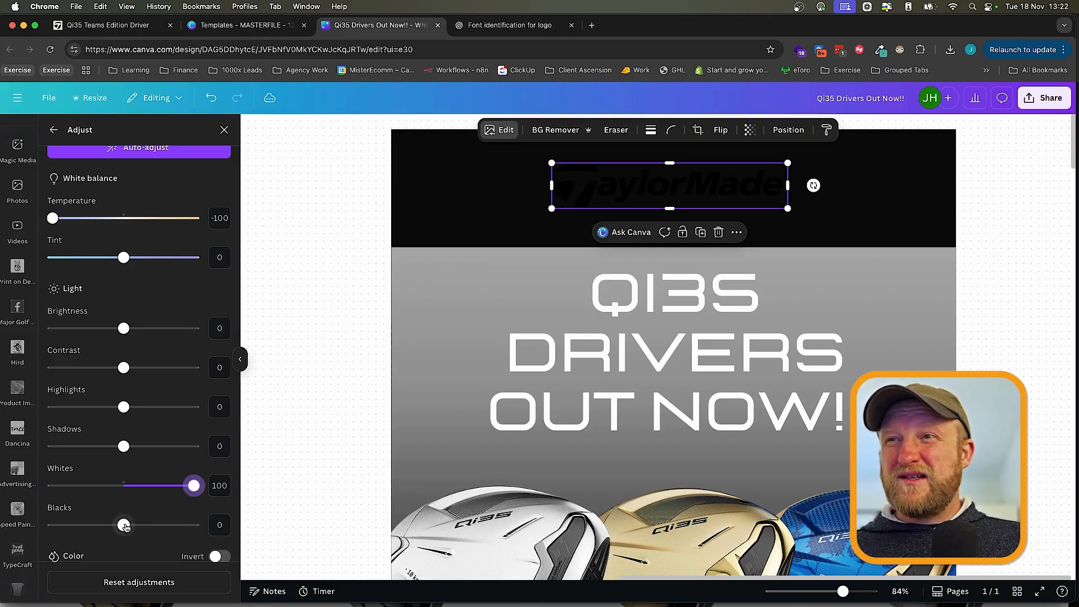
left_click_drag(124, 525, 2, 523)
- Set the logo's Brightness, Contrast and Highlights to 100 and its Shadows to -100
scroll(116, 444, "up", 1)
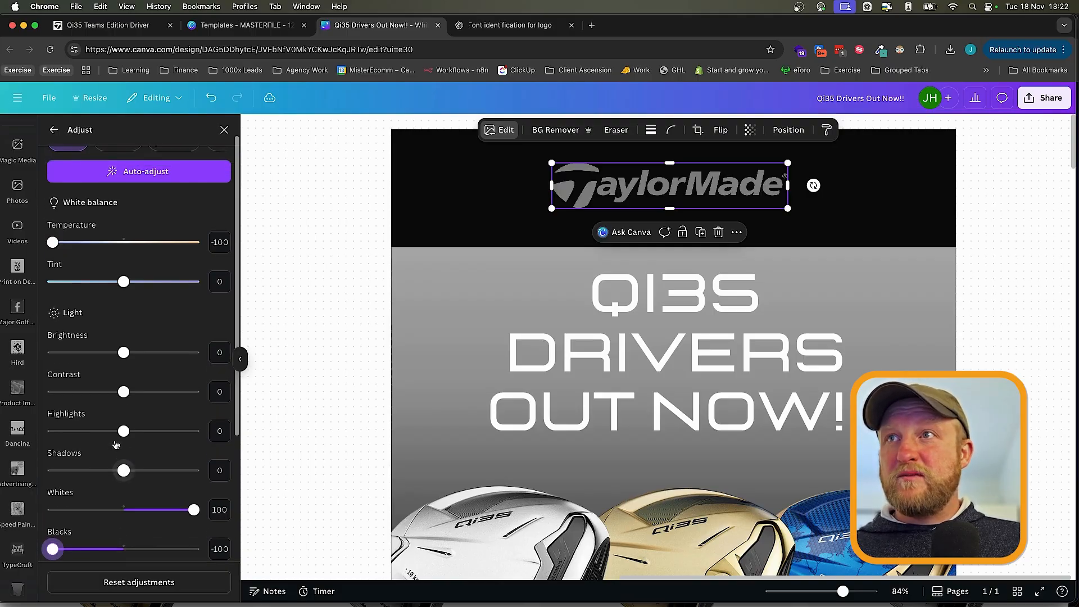
left_click_drag(124, 353, 219, 353)
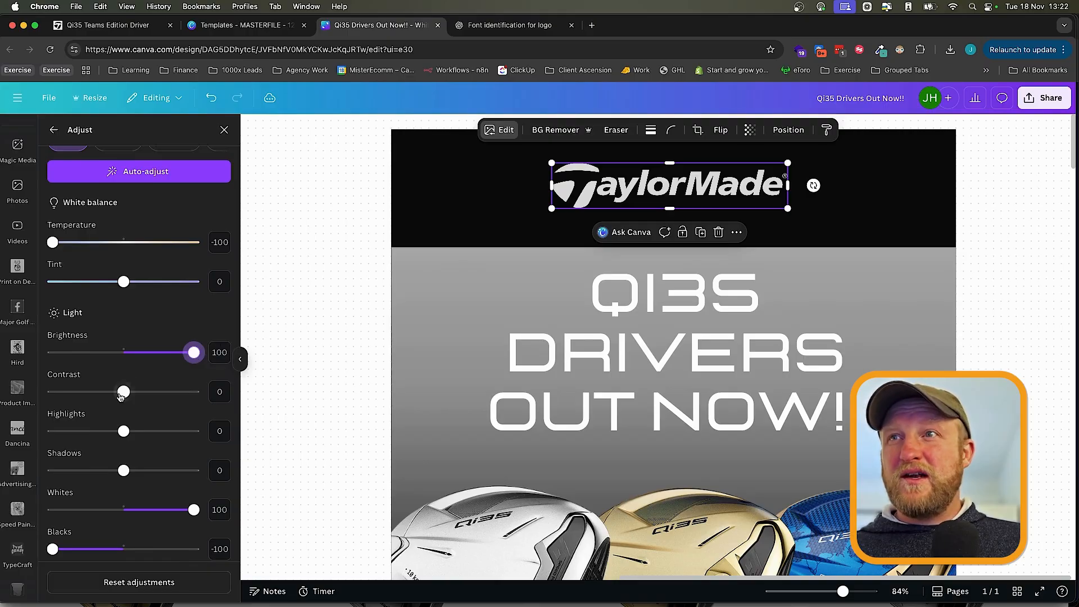
left_click_drag(124, 392, 272, 398)
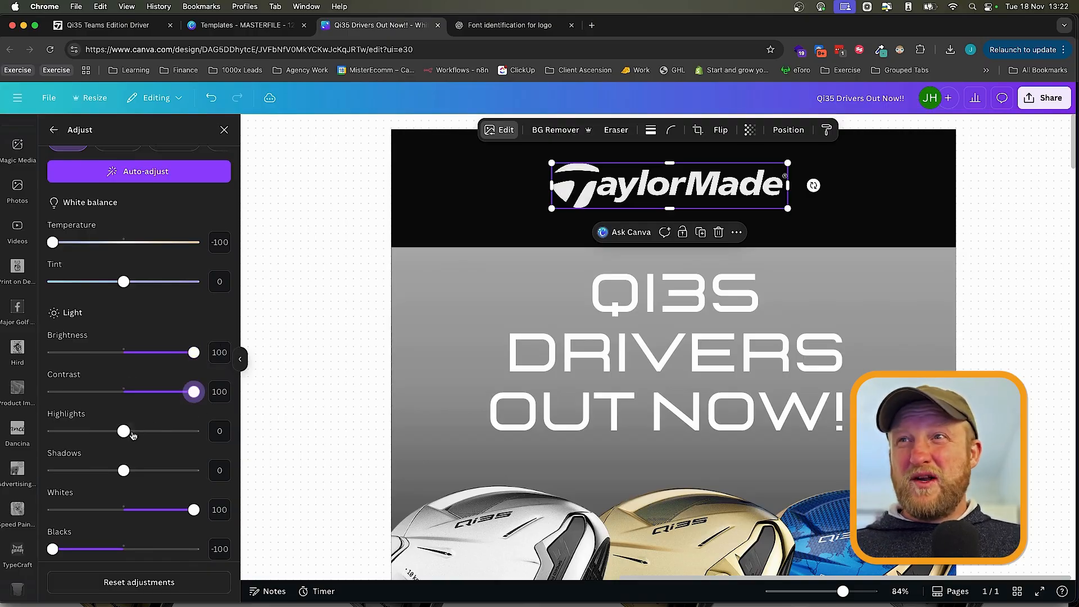
left_click_drag(135, 433, 309, 431)
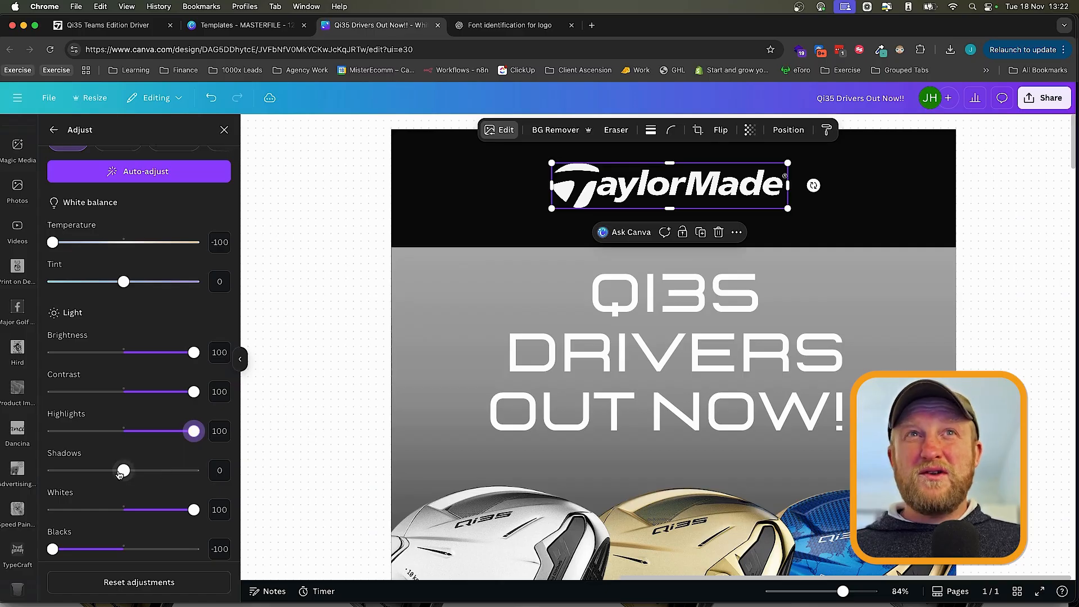
left_click_drag(119, 473, 2, 460)
- Set the logo's Vibrance, Sharpness and Clarity to 100 and close the image adjustments
scroll(123, 442, "down", 3)
left_click_drag(123, 509, 260, 509)
scroll(123, 479, "down", 3)
left_click_drag(124, 430, 128, 430)
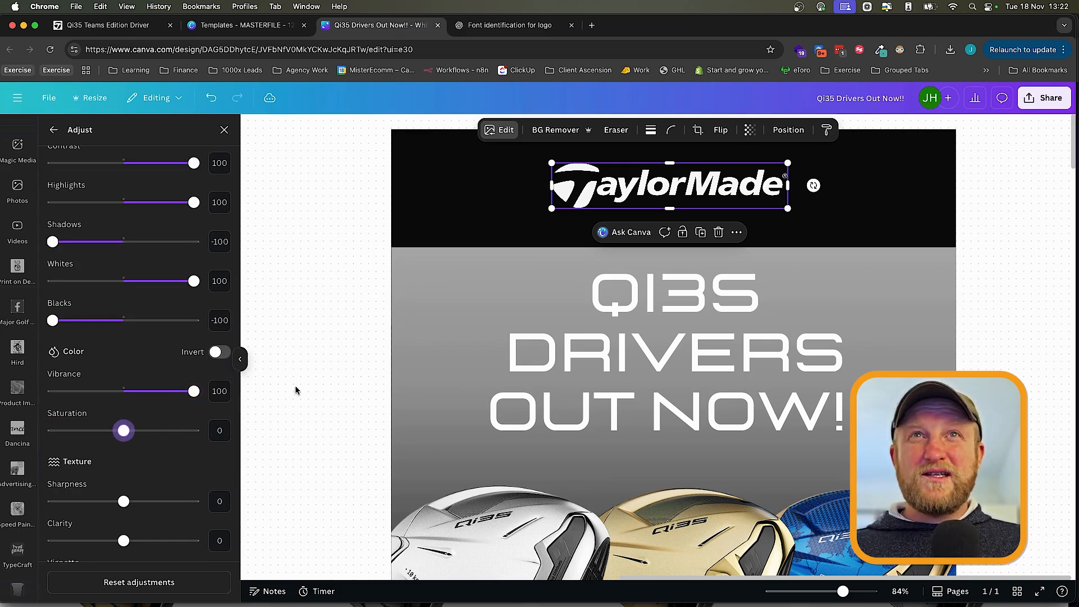
scroll(295, 388, "down", 3)
scroll(294, 387, "right", 5)
scroll(295, 387, "up", 5)
scroll(296, 392, "down", 1)
scroll(296, 392, "left", 1)
left_click_drag(124, 507, 193, 507)
scroll(168, 506, "down", 1)
left_click_drag(124, 507, 193, 508)
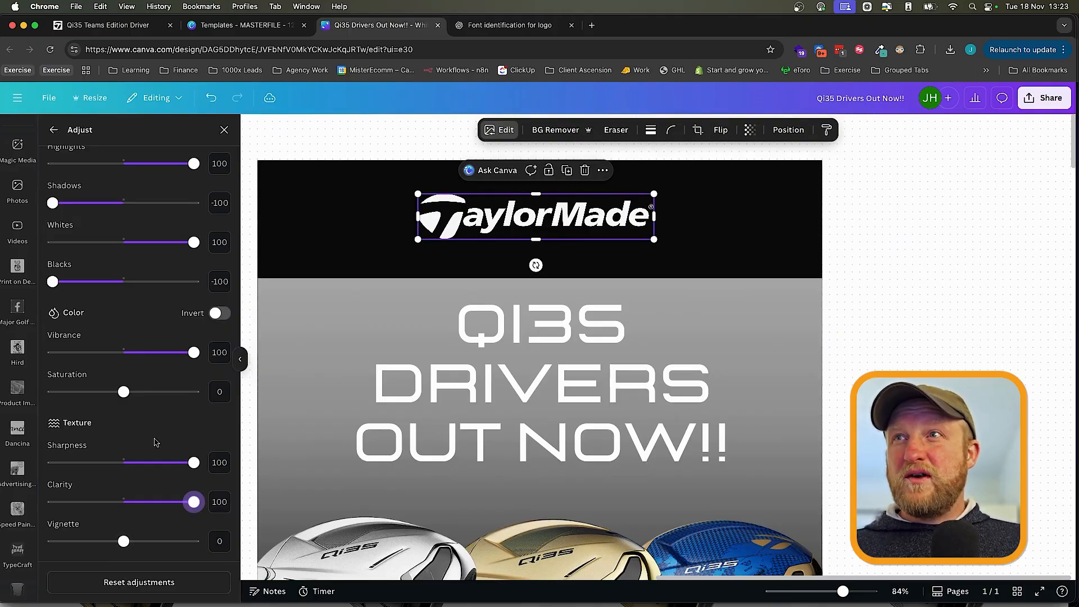
left_click(839, 327)
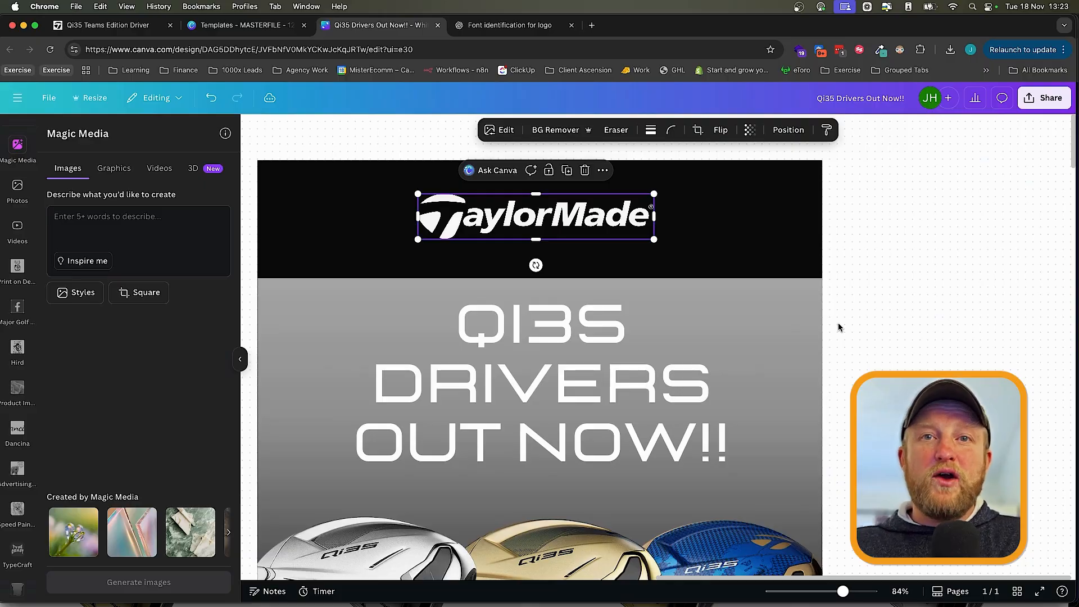
- Move the logo slightly down in the black header and shorten the header by lowering the background shape's upper edge
left_click(928, 323)
left_click_drag(518, 220, 524, 233)
left_click(920, 277)
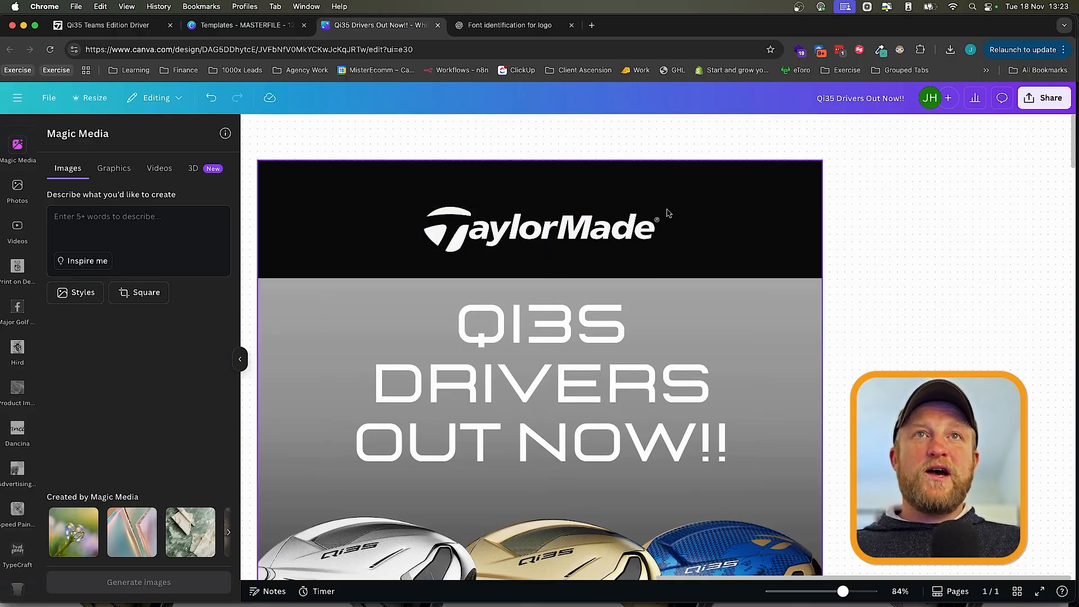
left_click(557, 165)
left_click_drag(535, 160, 538, 177)
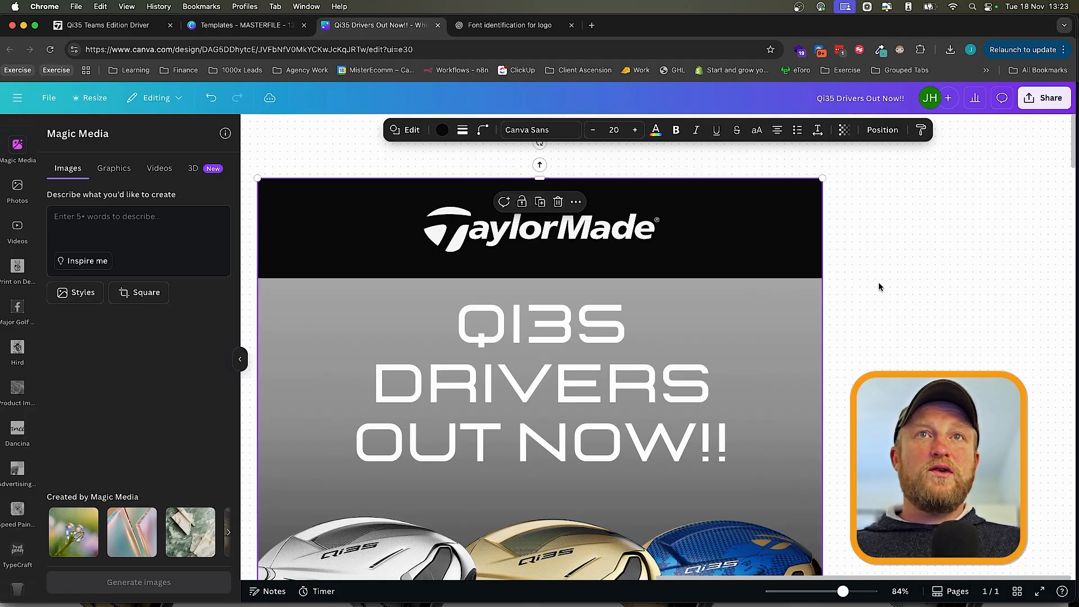
left_click(879, 285)
- Fill the first product card's image frame with the uploaded gold driver photo
scroll(900, 290, "down", 2)
scroll(900, 290, "down", 5)
scroll(900, 290, "right", 3)
scroll(900, 290, "down", 3)
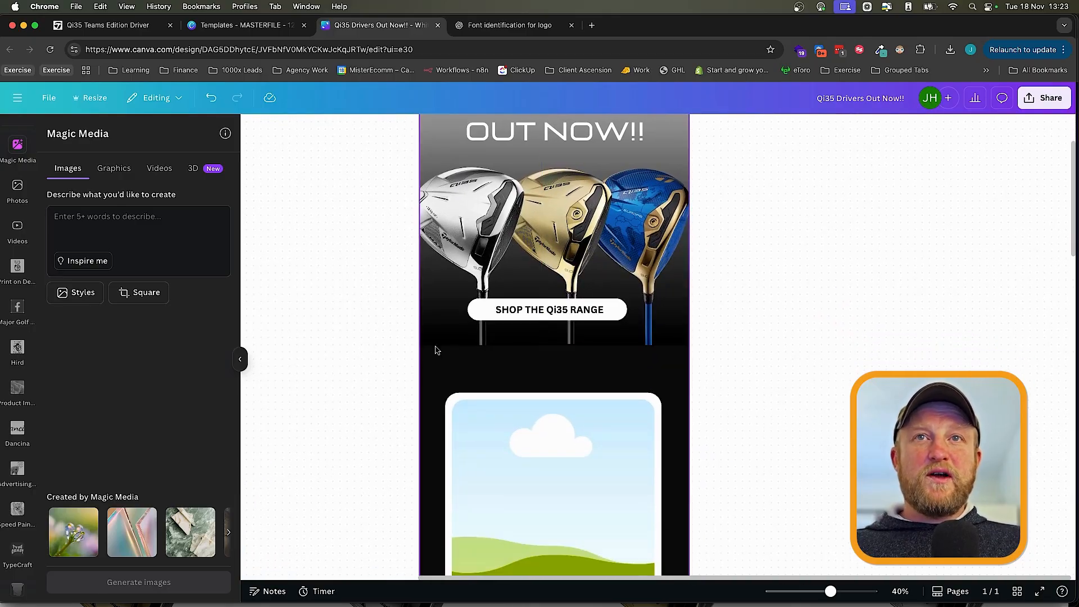
scroll(601, 342, "down", 5)
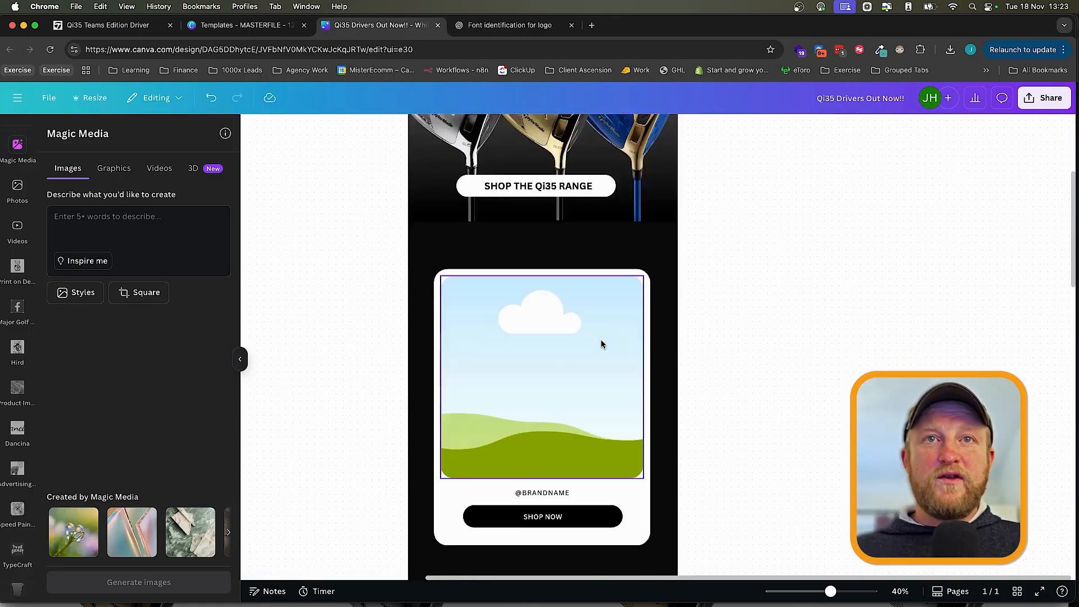
left_click(531, 429)
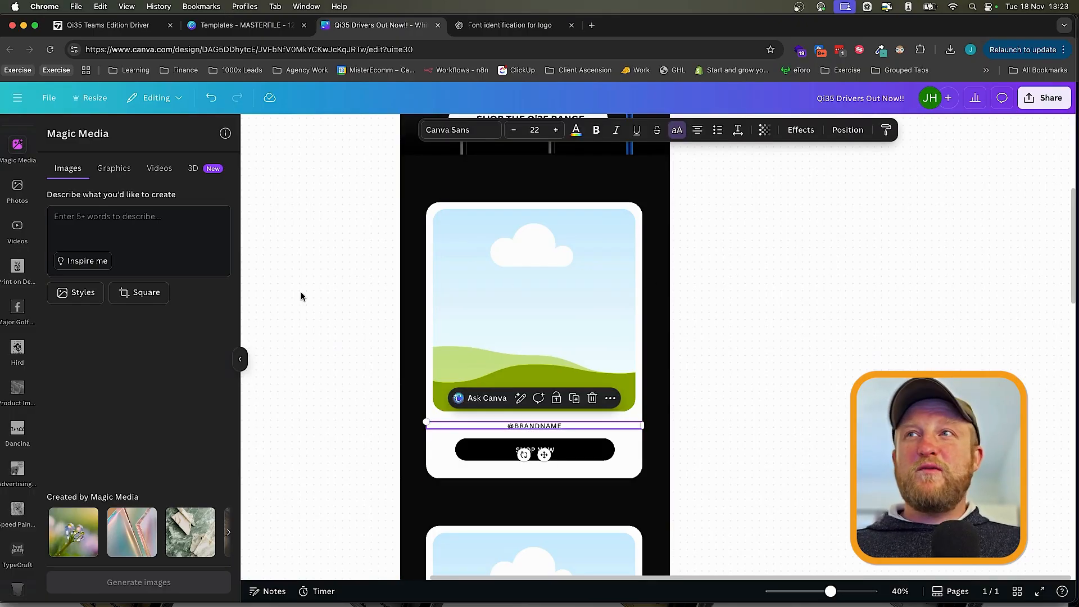
left_click(5, 195)
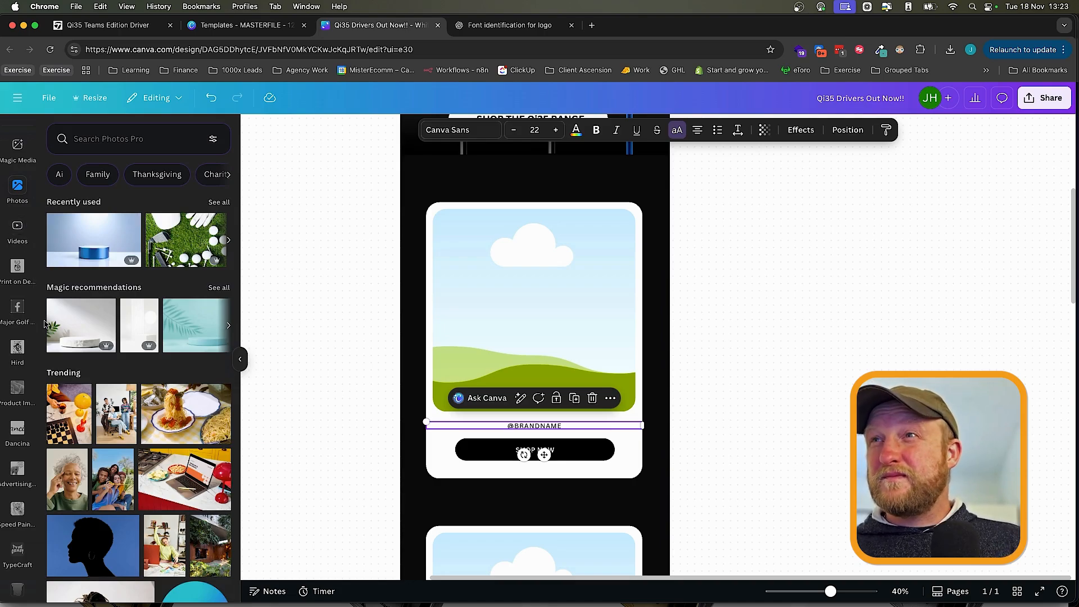
scroll(17, 337, "up", 3)
left_click(18, 298)
left_click_drag(192, 293, 440, 310)
- Fill the second product card's frame with the silver driver photo and the third card's with the blue driver photo
scroll(433, 292, "down", 4)
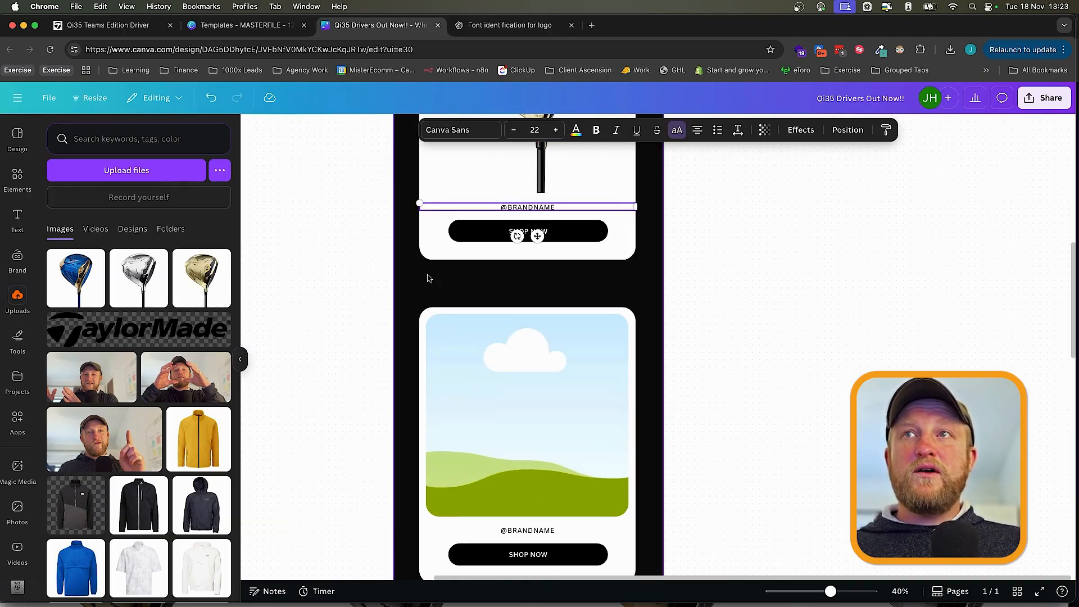
left_click_drag(138, 278, 526, 414)
scroll(321, 254, "down", 3)
left_click_drag(92, 279, 523, 514)
scroll(467, 344, "down", 5)
scroll(469, 344, "right", 1)
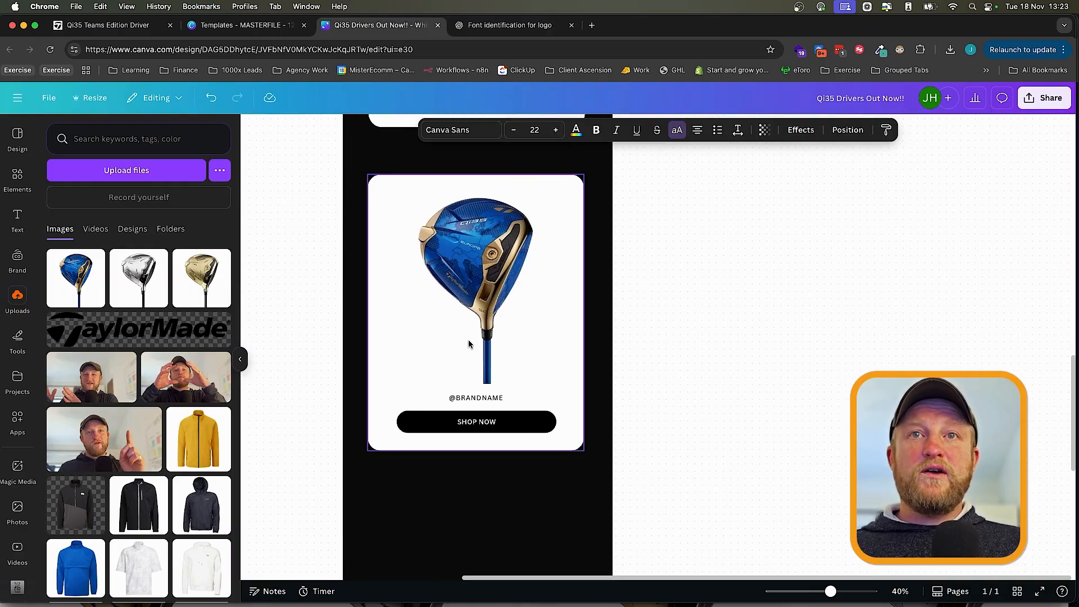
scroll(470, 343, "up", 4)
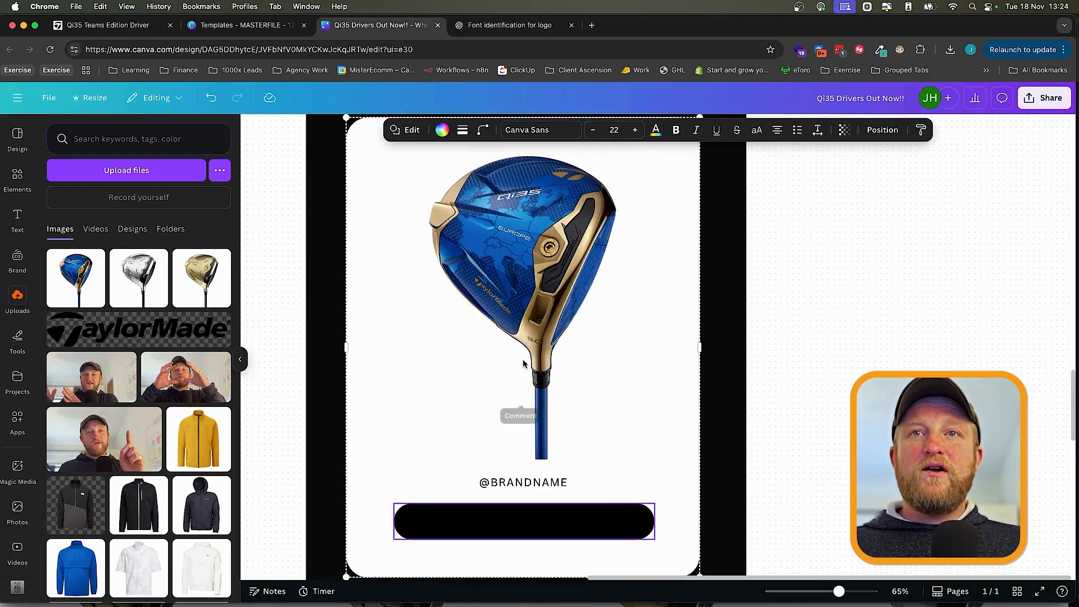
- Add a heading text box reading "Qi35 Teams Edition Driver" and remove the empty lines after the text
scroll(525, 364, "down", 3)
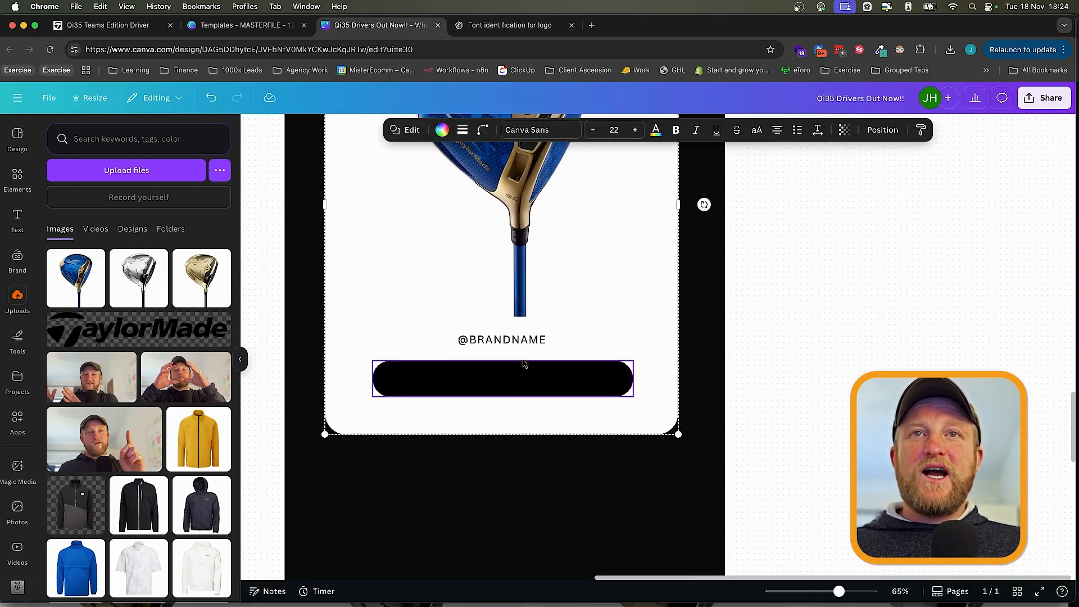
scroll(525, 364, "left", 1)
scroll(492, 252, "up", 4)
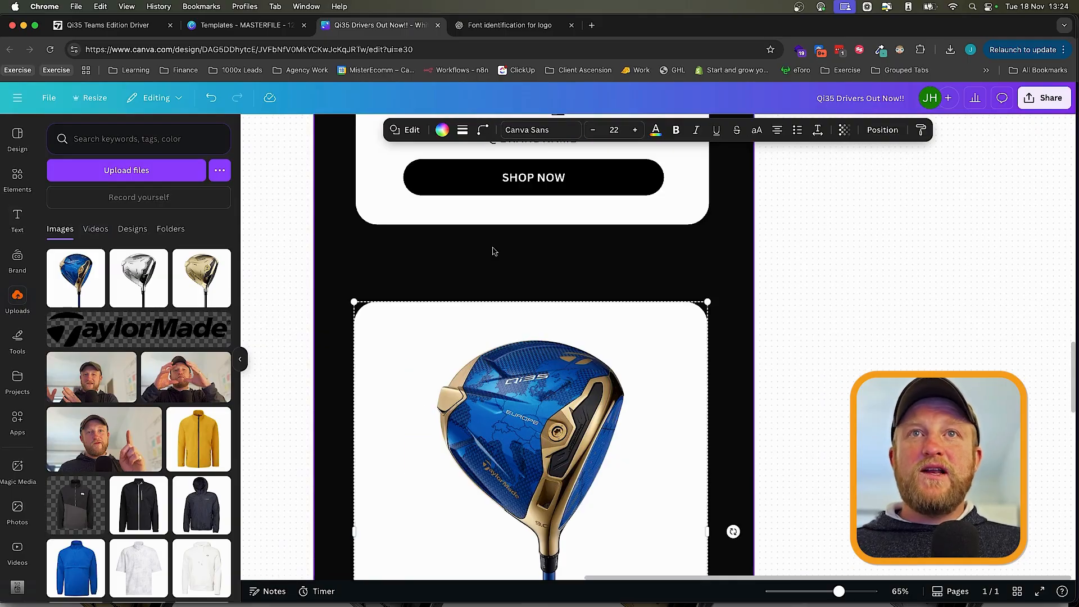
left_click(17, 214)
scroll(346, 294, "down", 5)
scroll(348, 295, "right", 1)
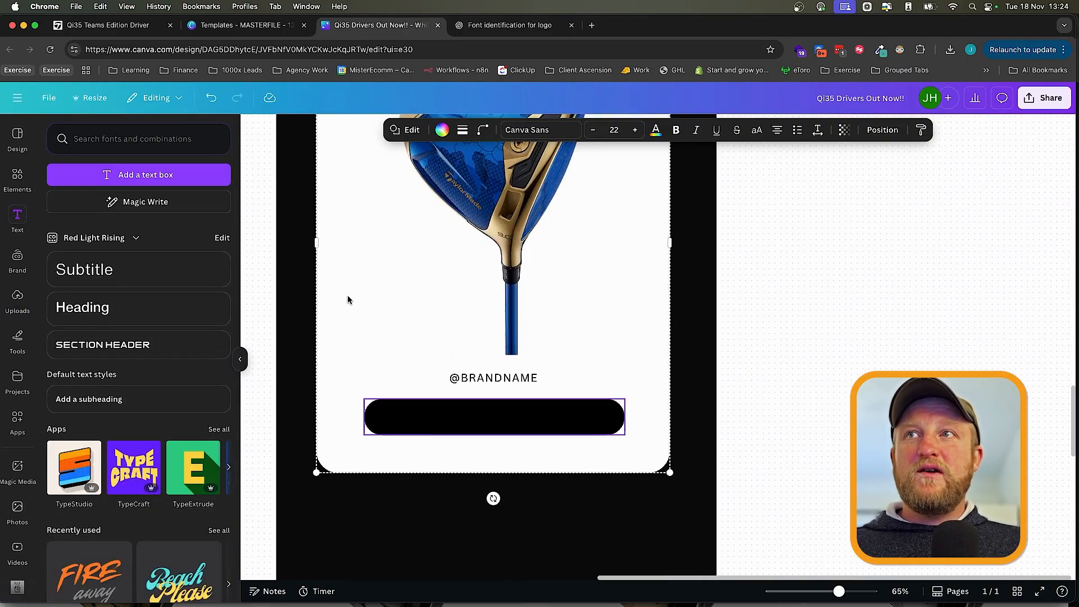
left_click(107, 309)
type("Qi35 Teams Edition Driver")
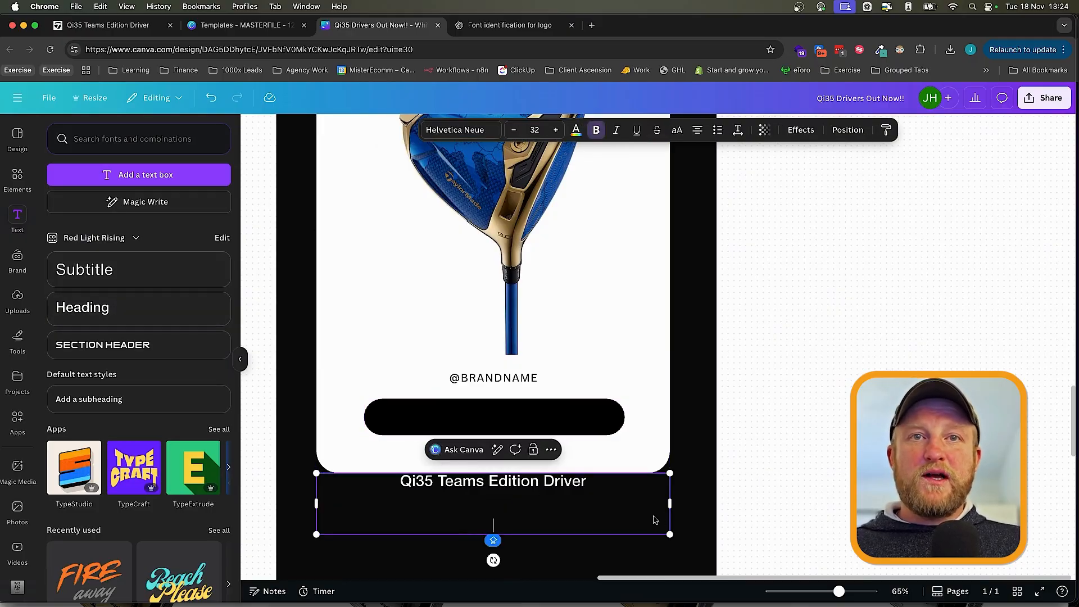
key("BackSpace")
key("BackSpace")
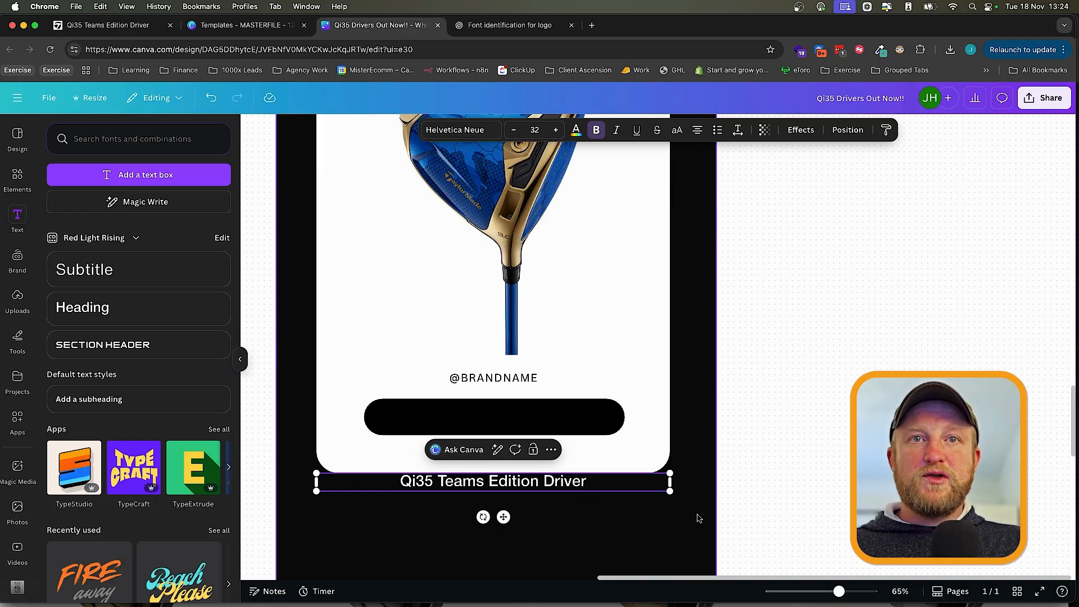
- Place the "Qi35 Teams Edition Driver" text on the empty black button of the blue driver card
left_click(725, 498)
left_click_drag(451, 488, 454, 425)
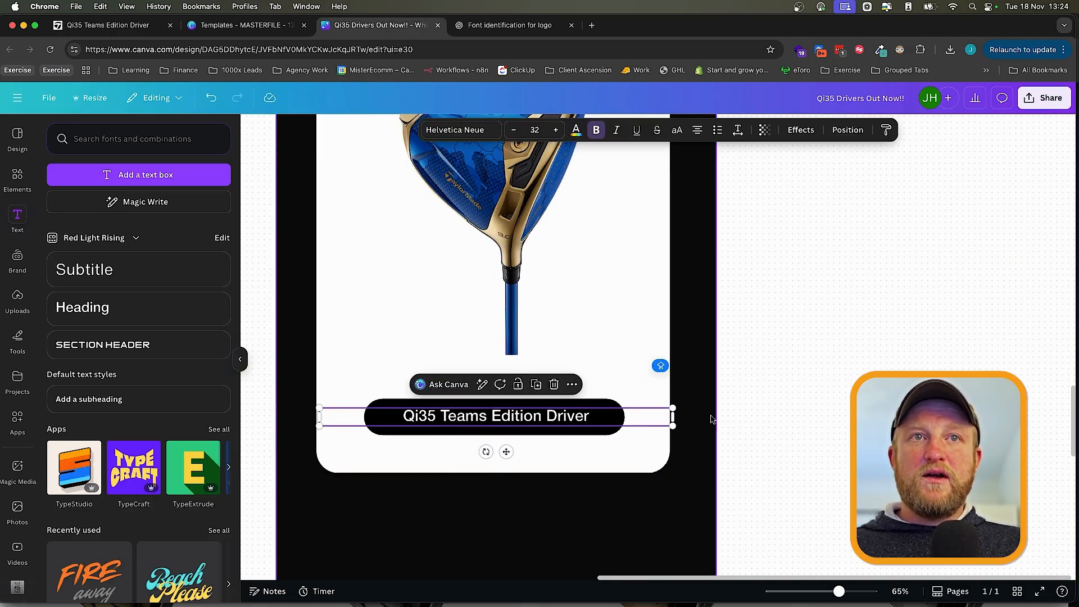
left_click(752, 420)
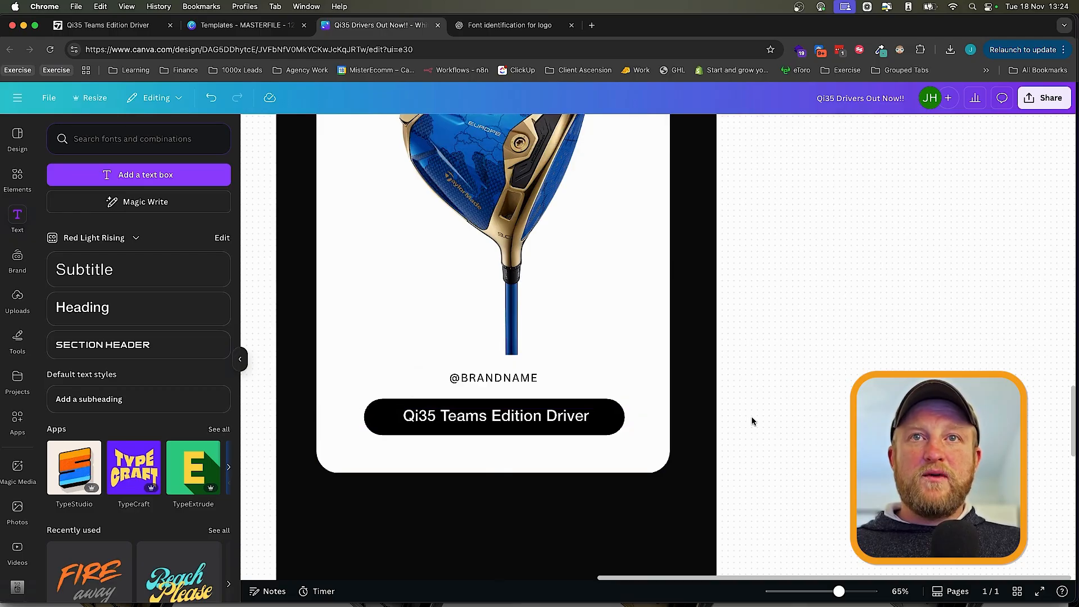
left_click(469, 379)
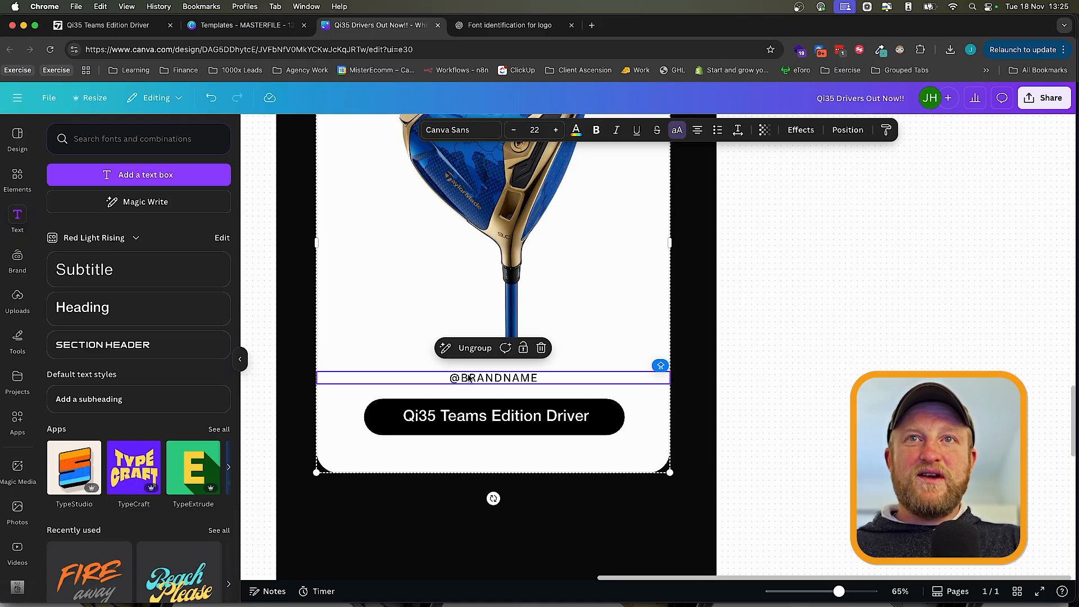
key("BackSpace")
left_click(787, 412)
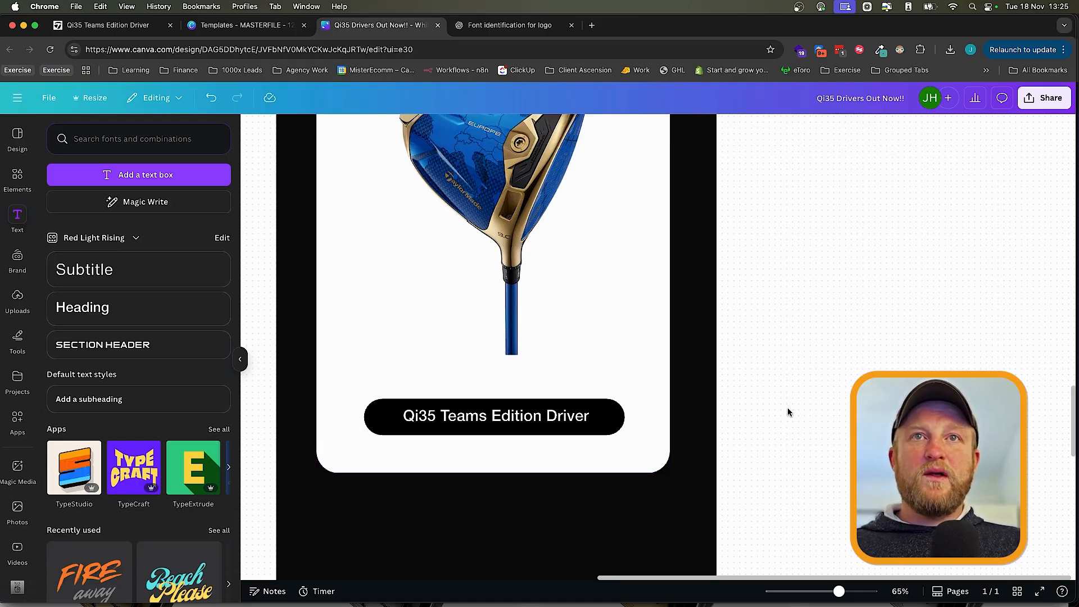
- On the TaylorMade drivers page, open the gold Qi35 Designer Series Driver and copy its product name
scroll(788, 411, "up", 3)
scroll(787, 412, "up", 4)
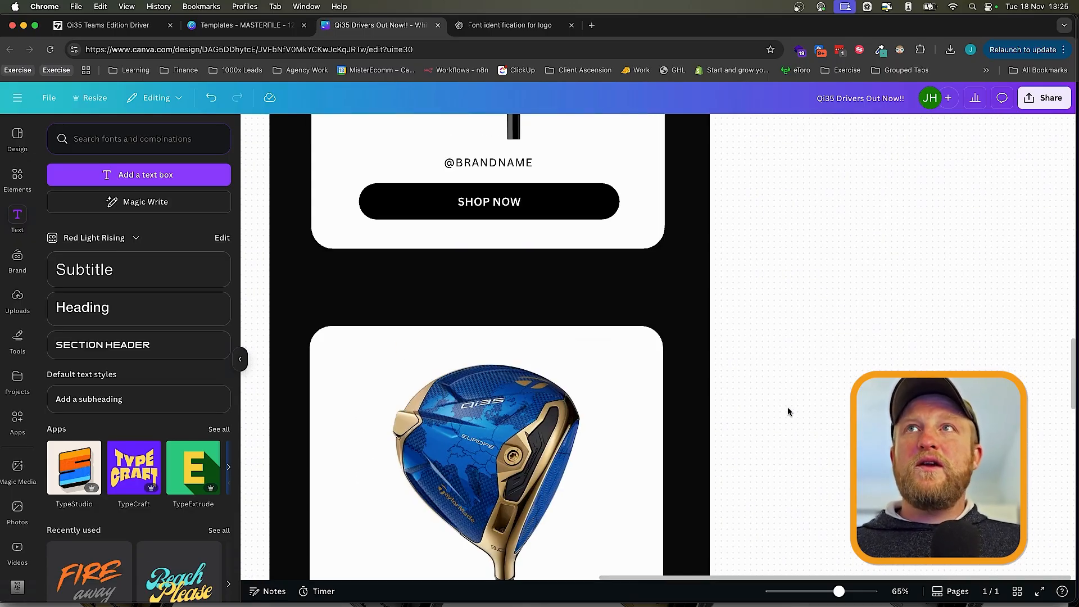
key("ctrl+shift+Tab")
key("ctrl+shift+Tab")
scroll(585, 353, "left", 5)
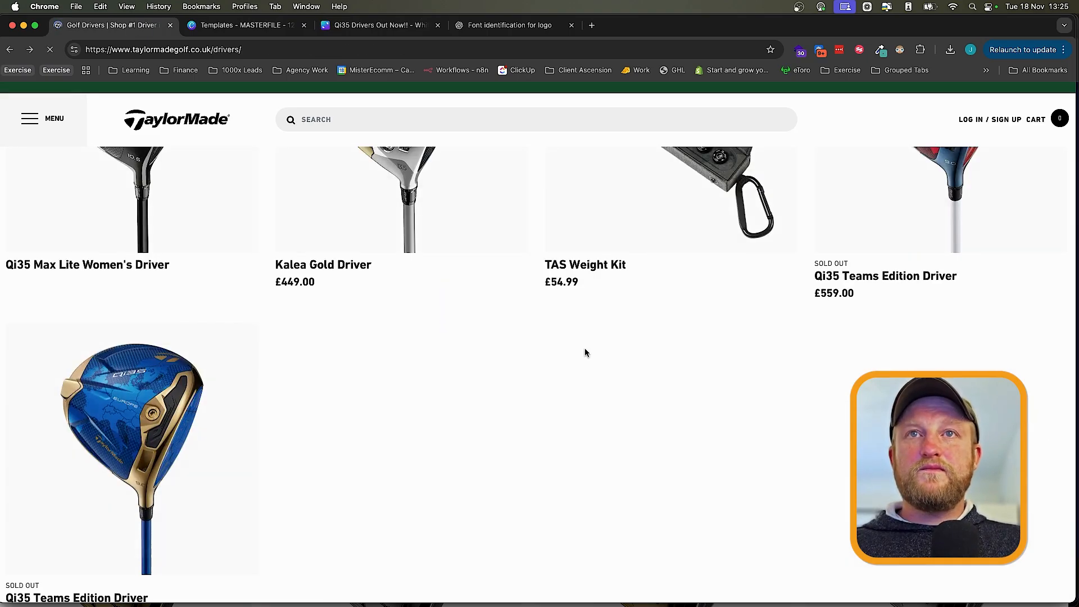
scroll(60, 289, "down", 5)
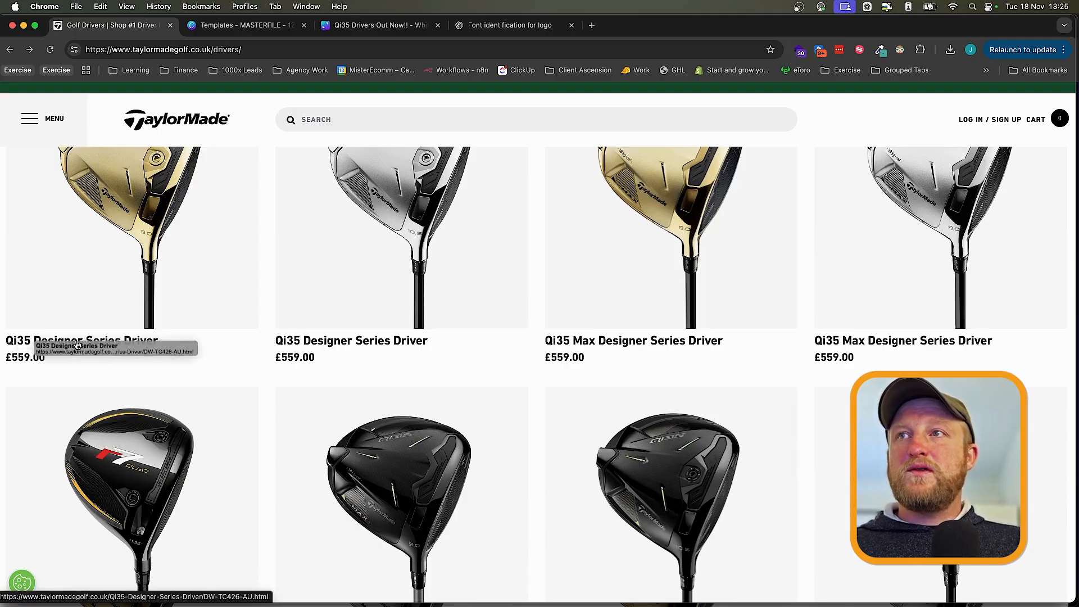
left_click(204, 209)
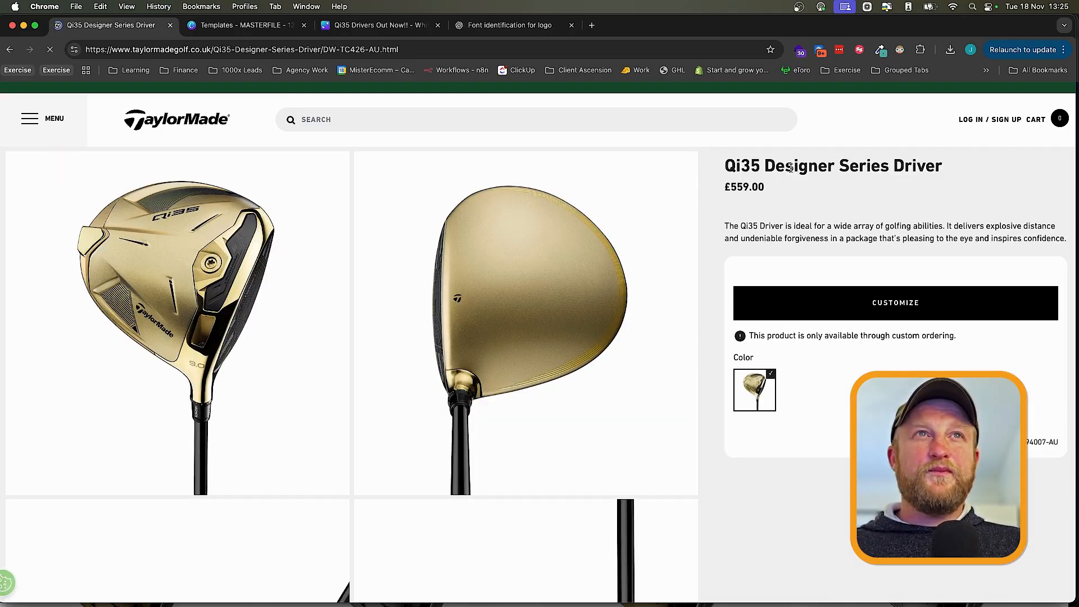
triple_click(790, 167)
key("super+c")
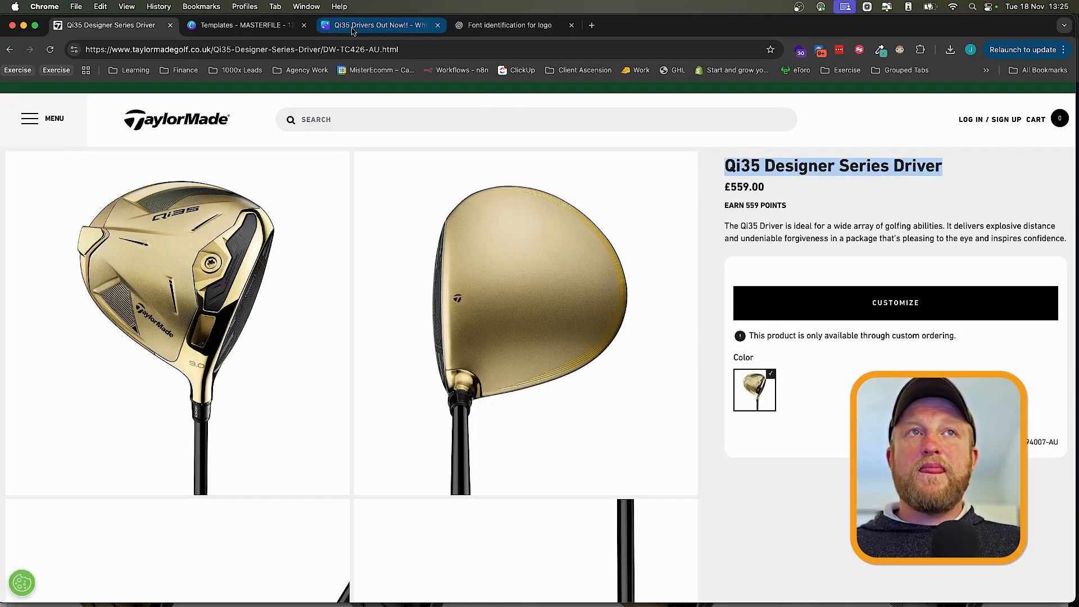
- Back in the Canva design, replace the gold driver card's SHOP NOW text with "Qi35 Designer Series Driver" and widen it to one line
left_click(353, 30)
scroll(494, 282, "down", 10)
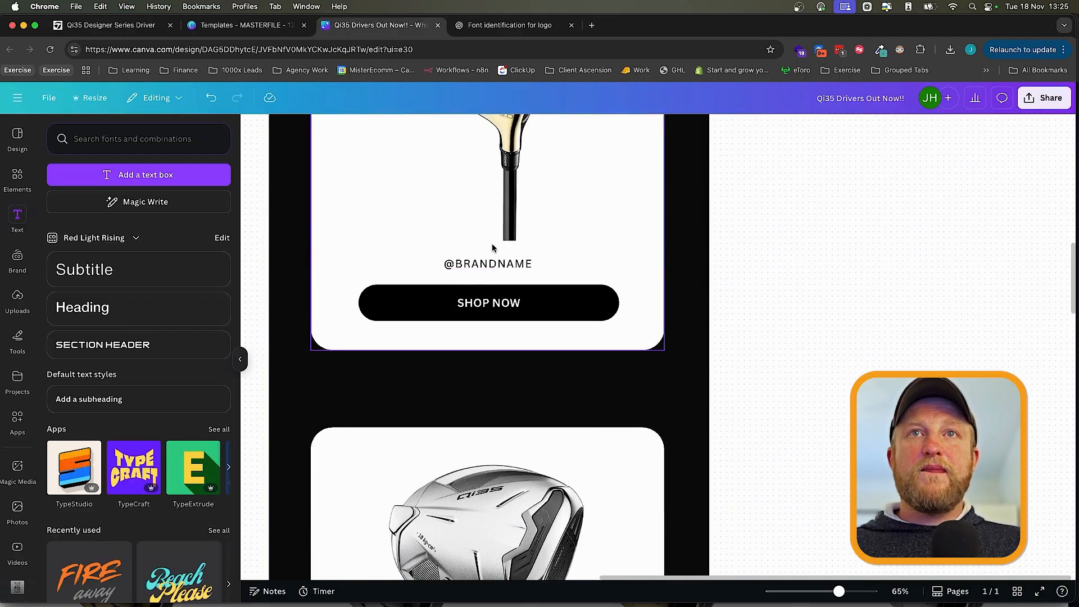
double_click(477, 303)
key("super+v")
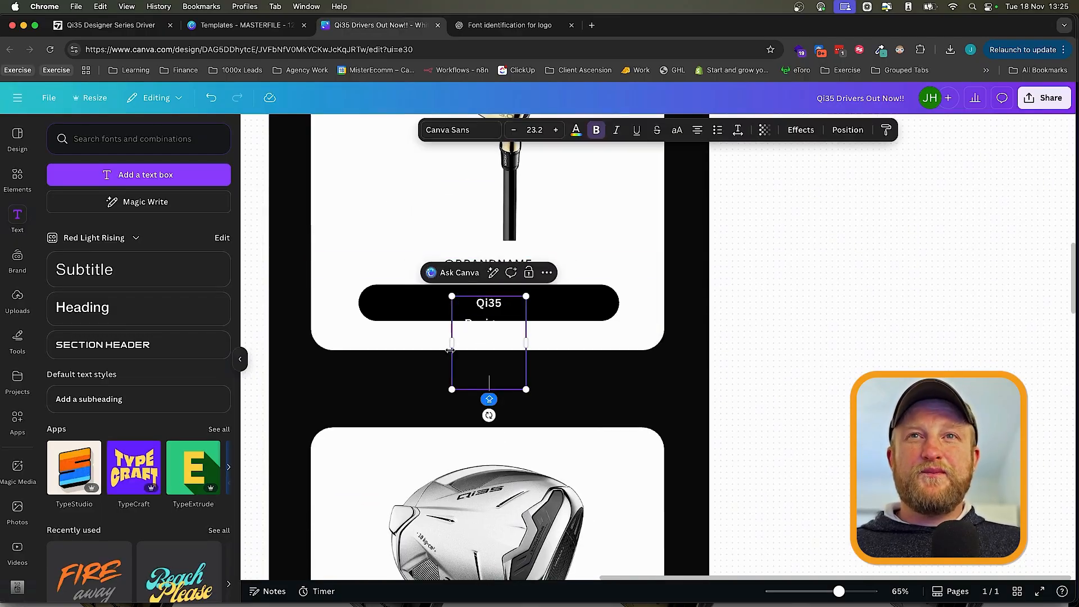
left_click_drag(452, 344, 366, 338)
left_click_drag(448, 344, 367, 337)
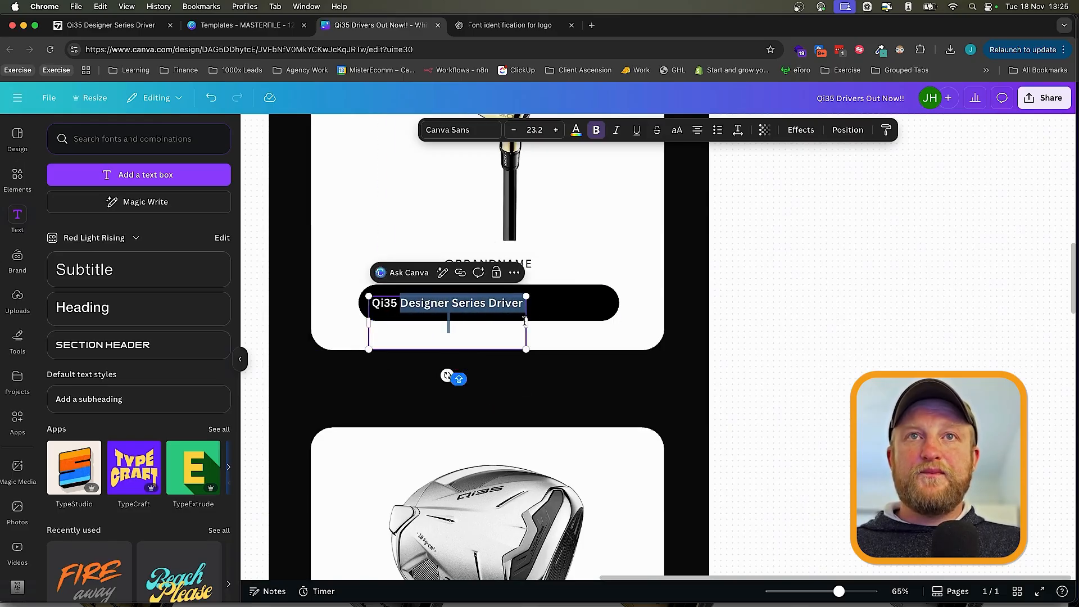
left_click_drag(526, 322, 613, 328)
left_click(848, 333)
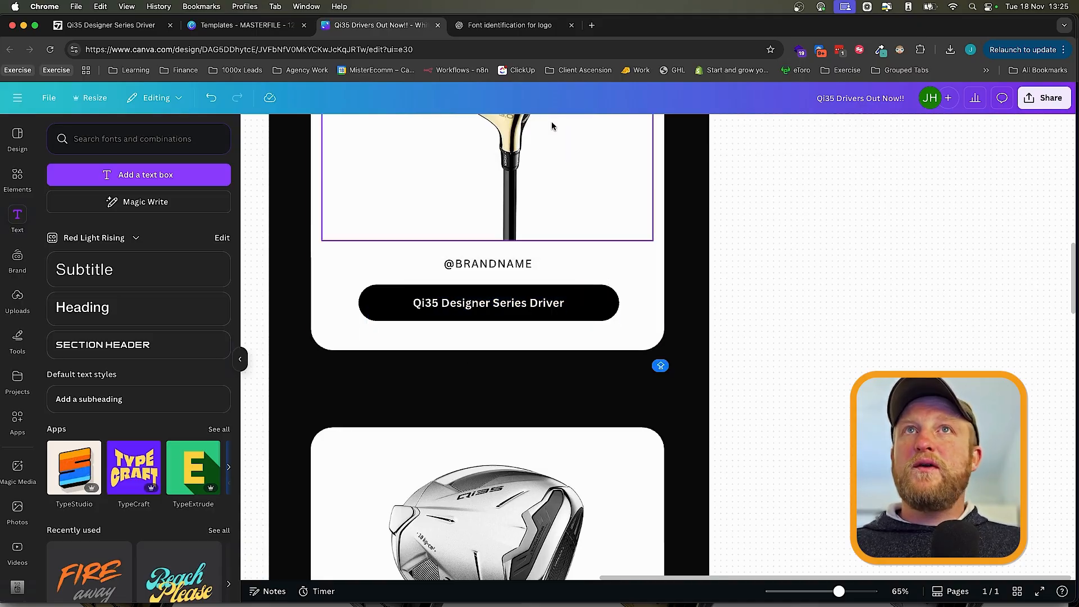
- On the TaylorMade site, open the silver Qi35 Max Designer Series Driver and copy its product name
key("super+1")
key("super+bracketleft")
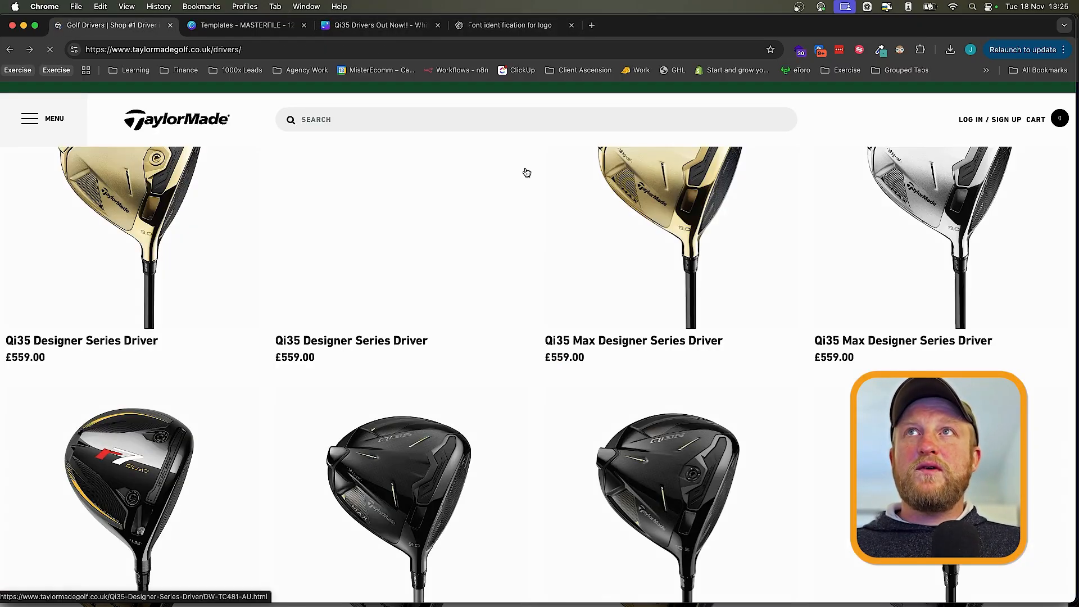
key("super+4")
key("super+2")
key("super+3")
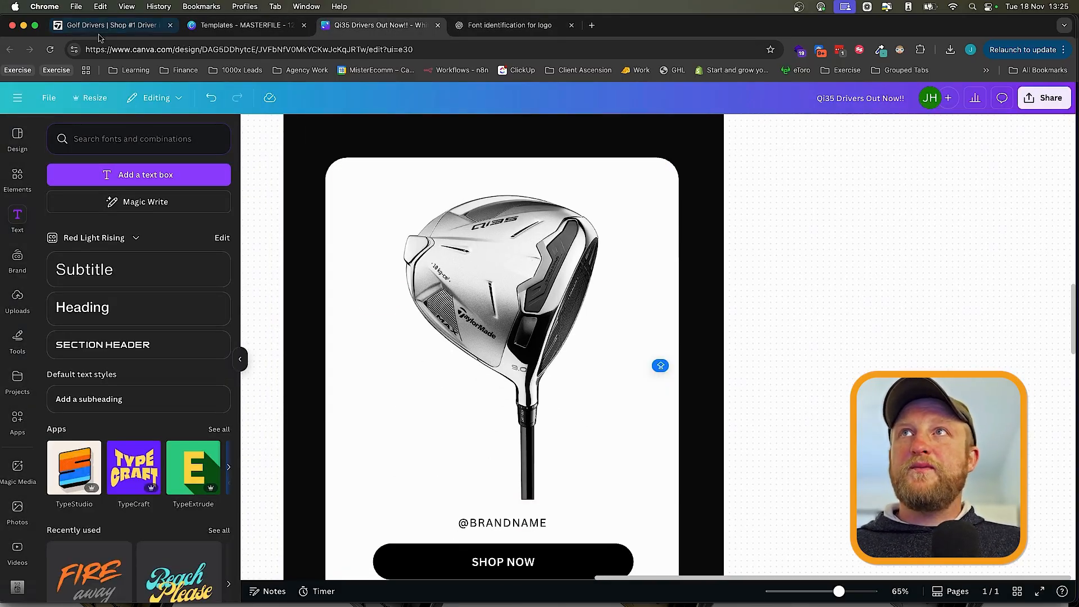
key("super+1")
scroll(618, 281, "up", 2)
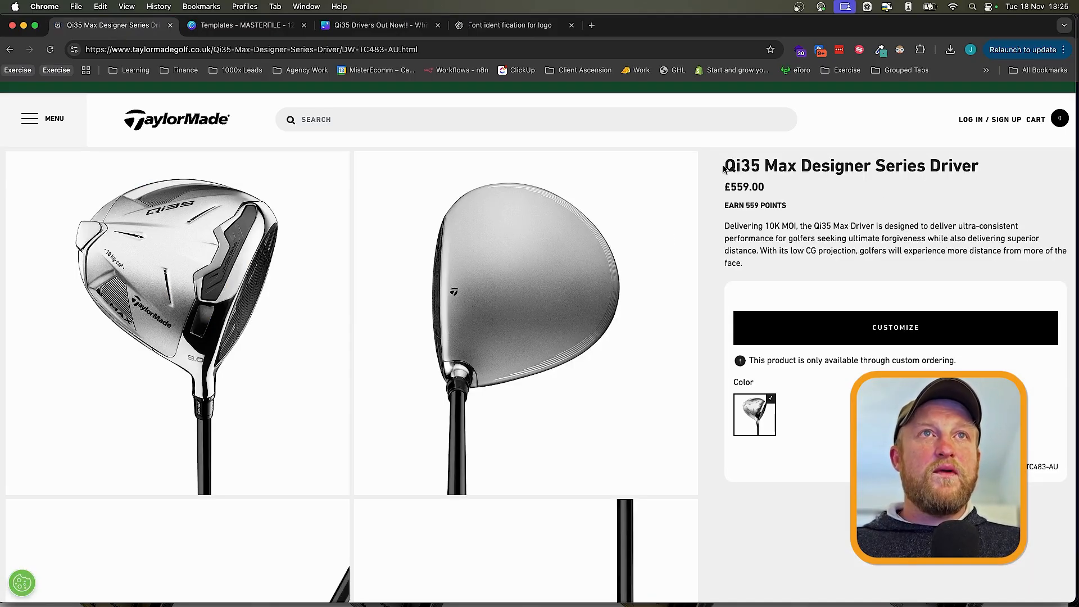
left_click_drag(726, 165, 1003, 187)
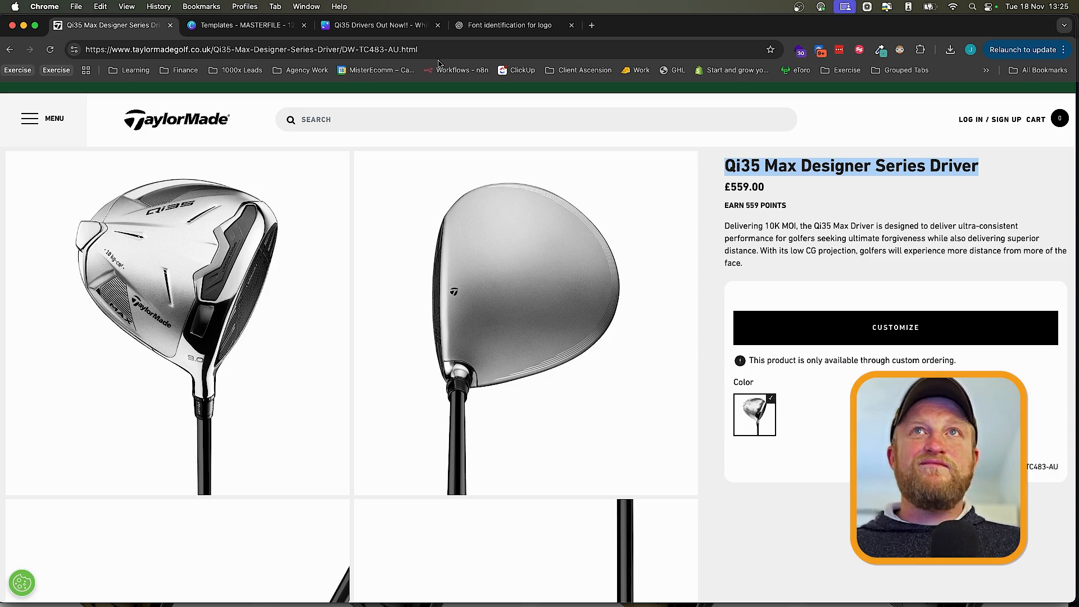
- Back in the Canva design, replace the silver card's SHOP NOW text with "Qi35 Max Designer Series Driver" and widen it to one line
key("super+3")
scroll(512, 258, "down", 4)
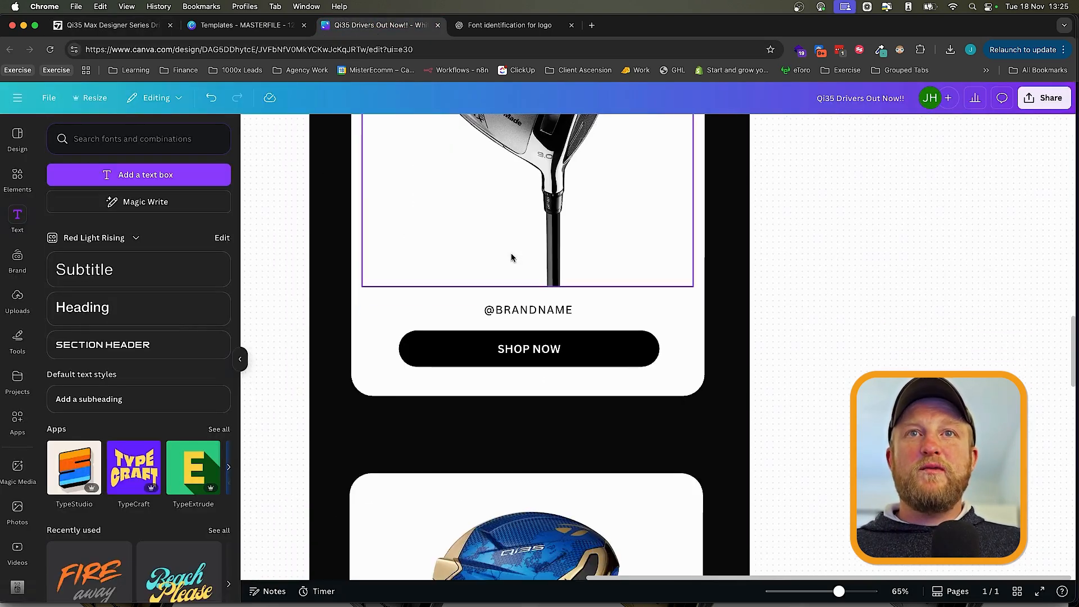
left_click(529, 349)
double_click(529, 349)
type("Qi35 Max Designer Series Driver")
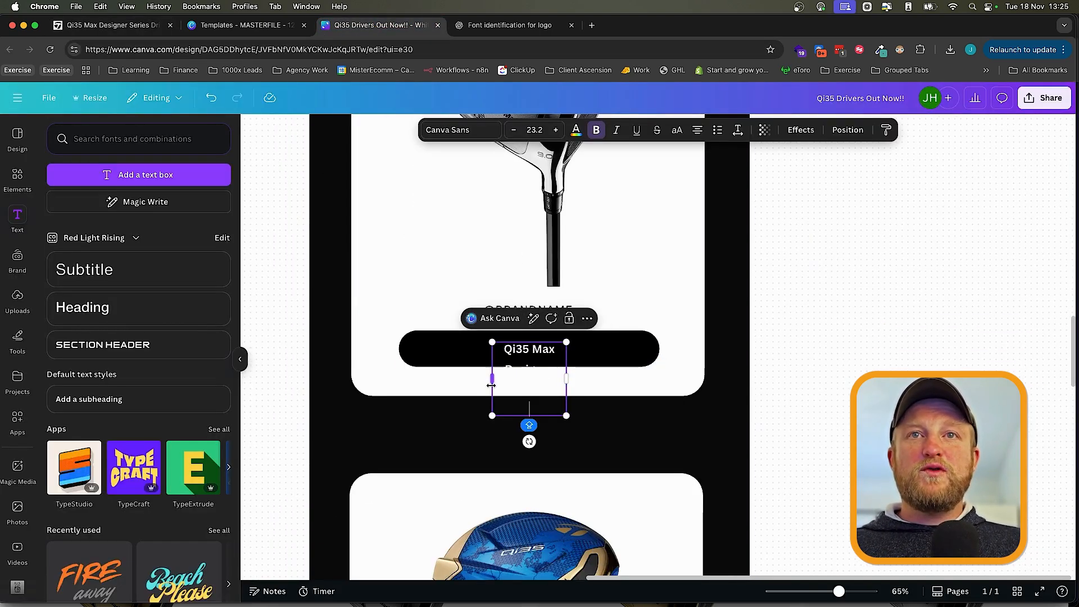
left_click_drag(492, 385, 398, 384)
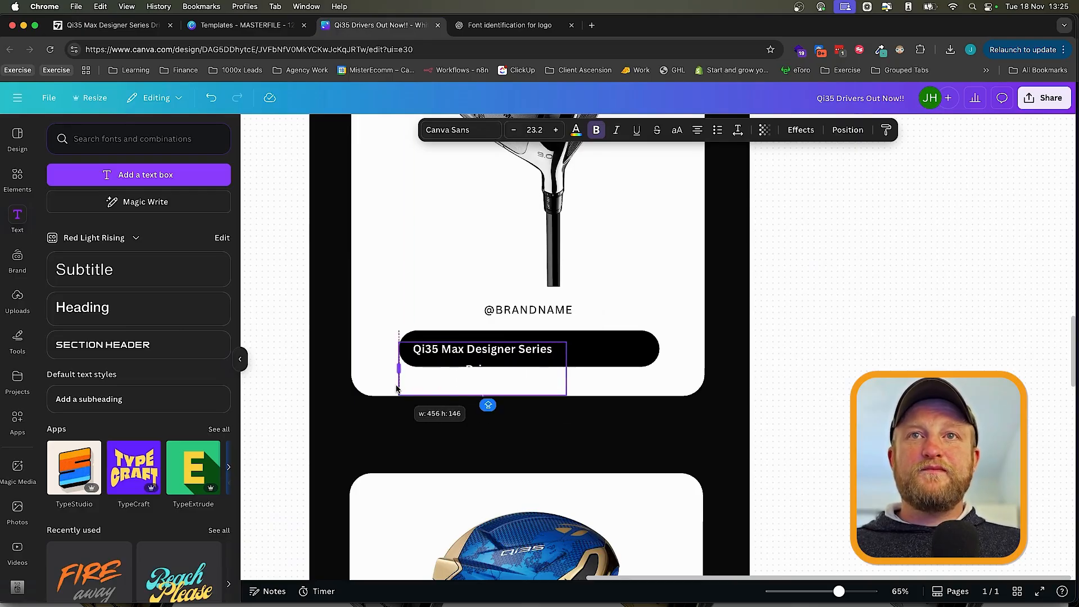
left_click_drag(567, 369, 649, 367)
key("Escape")
left_click(523, 310)
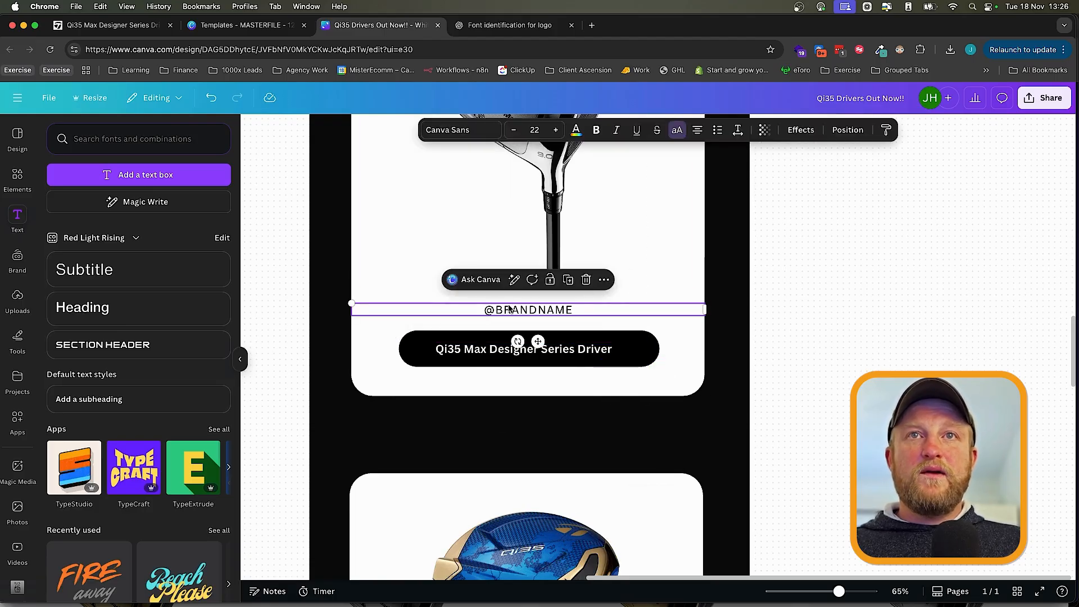
key("Delete")
scroll(476, 312, "up", 10)
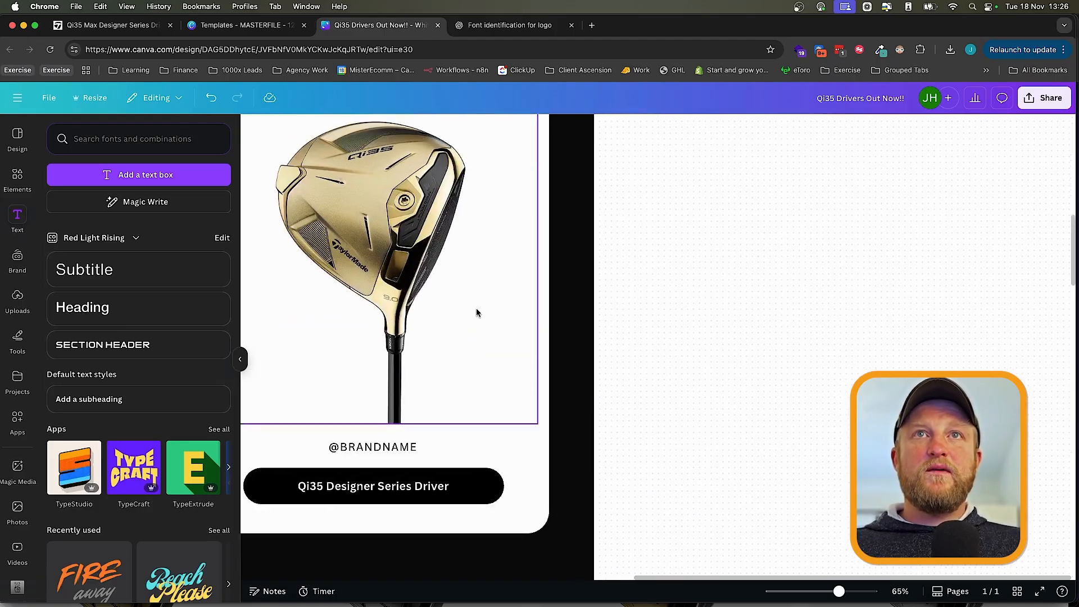
scroll(506, 284, "down", 4)
left_click(531, 194)
key("Delete")
- Place the uploaded black TaylorMade logo above the product name button on the blue and silver driver cards
scroll(461, 281, "down", 10)
scroll(460, 281, "down", 1)
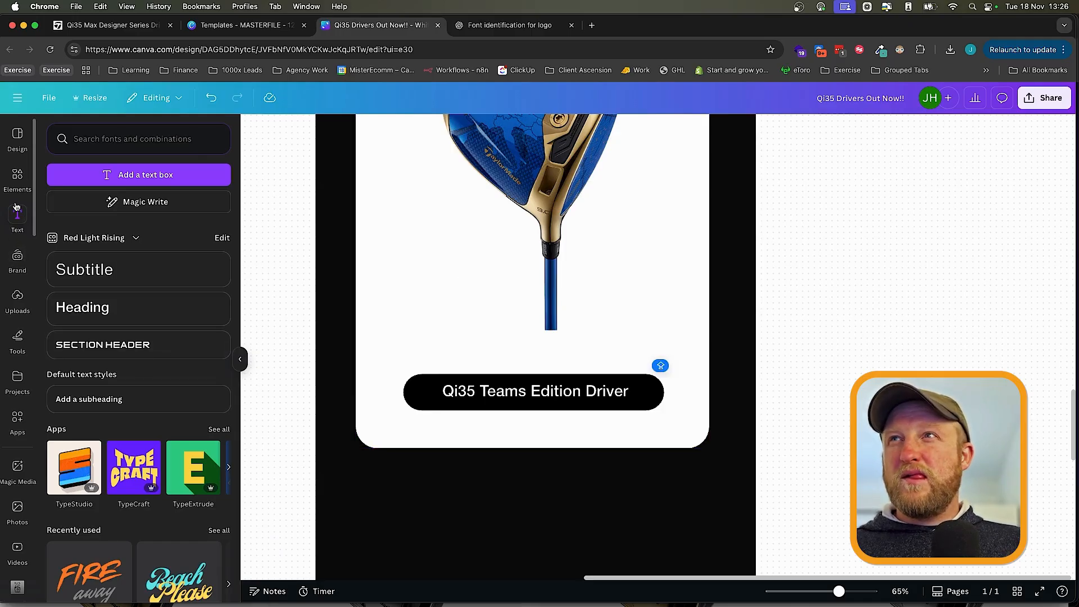
left_click(18, 294)
left_click_drag(120, 335, 551, 354)
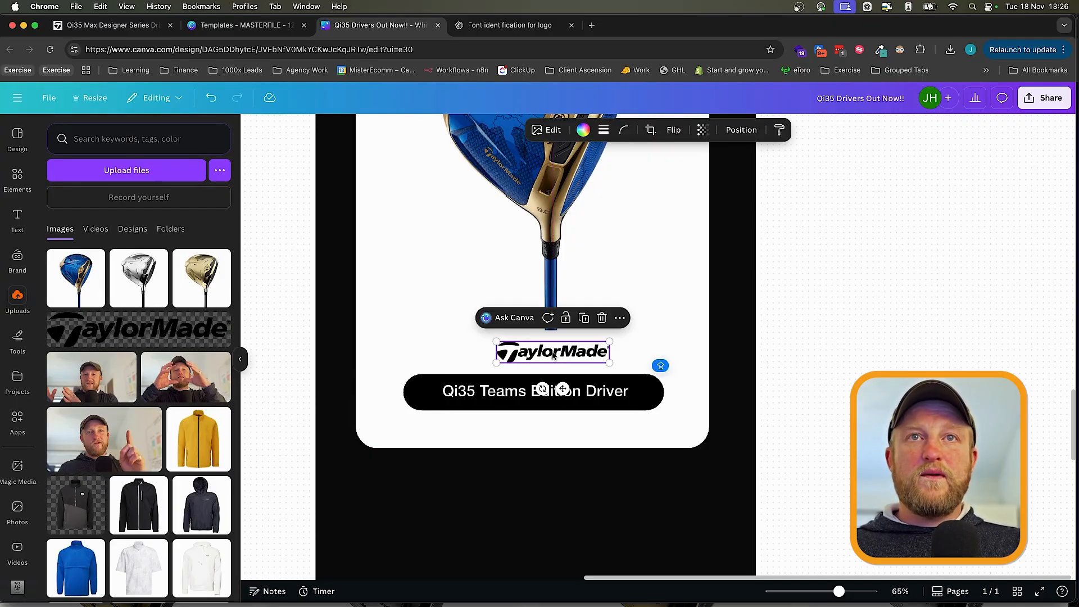
scroll(551, 355, "up", 8)
left_click_drag(119, 325, 550, 376)
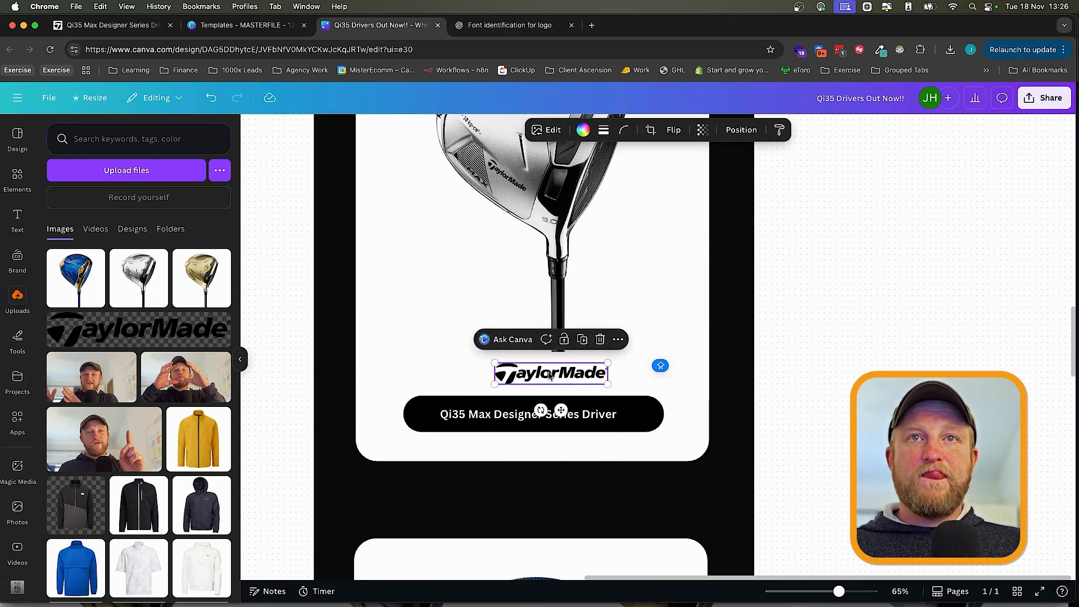
- Centre the TaylorMade logos horizontally on the blue and silver driver cards
scroll(550, 376, "down", 10)
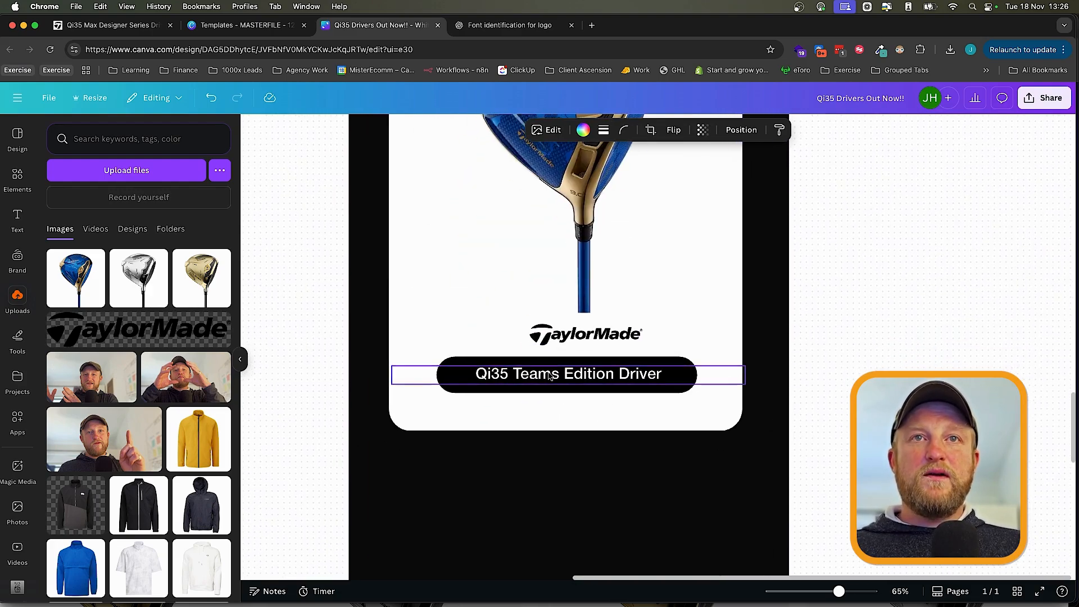
left_click_drag(618, 336, 597, 336)
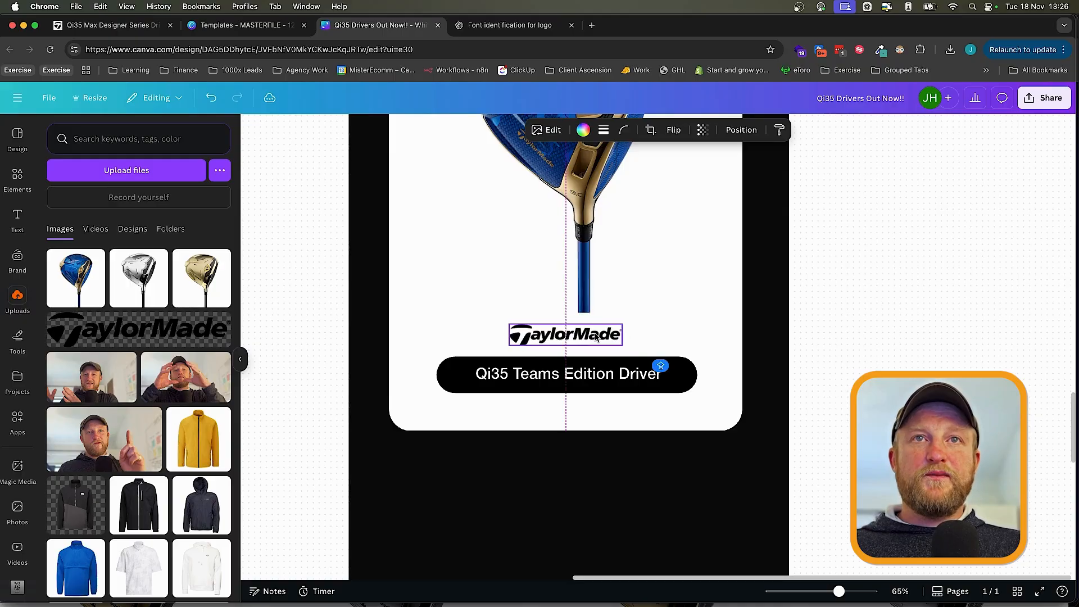
scroll(597, 336, "up", 10)
left_click_drag(582, 245, 562, 242)
- Place the uploaded TaylorMade logo, centred, above the "Qi35 Designer Series Driver" button on the gold card
scroll(562, 243, "up", 10)
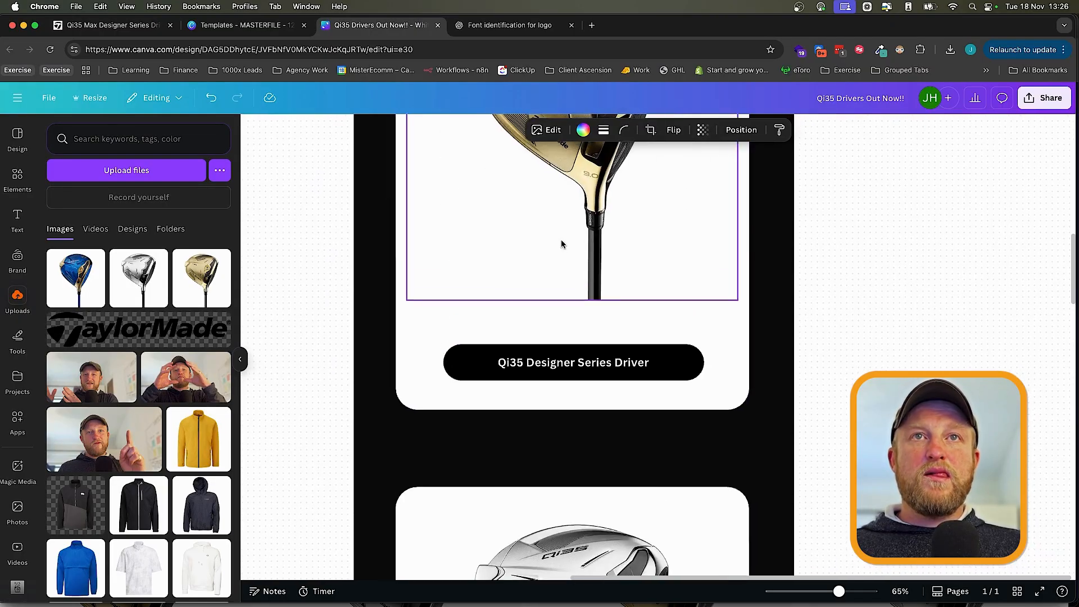
left_click_drag(142, 329, 580, 325)
left_click(936, 340)
scroll(795, 343, "down", 5)
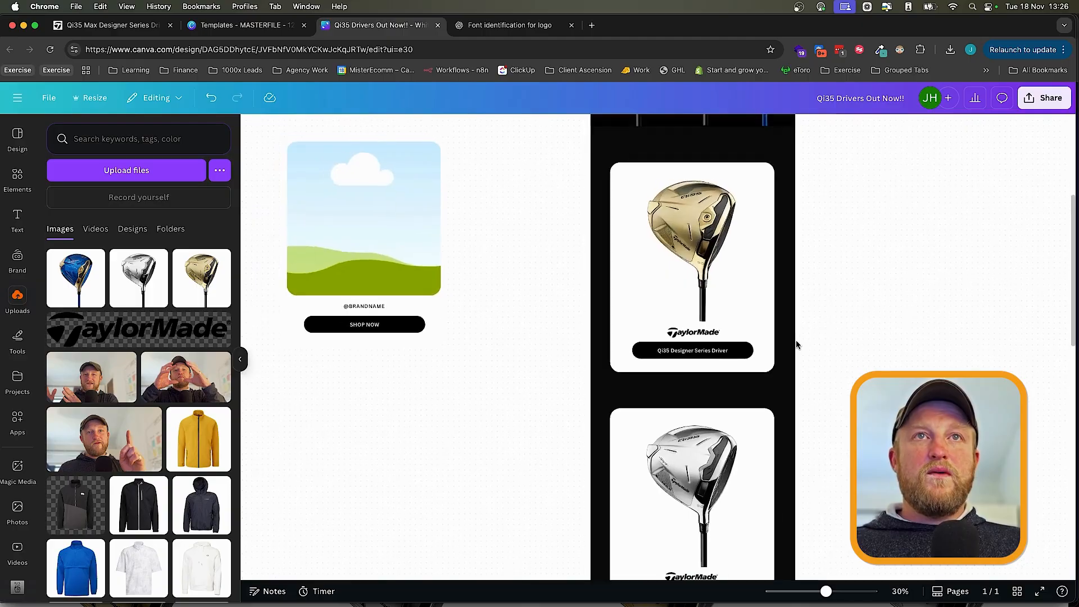
scroll(795, 340, "up", 5)
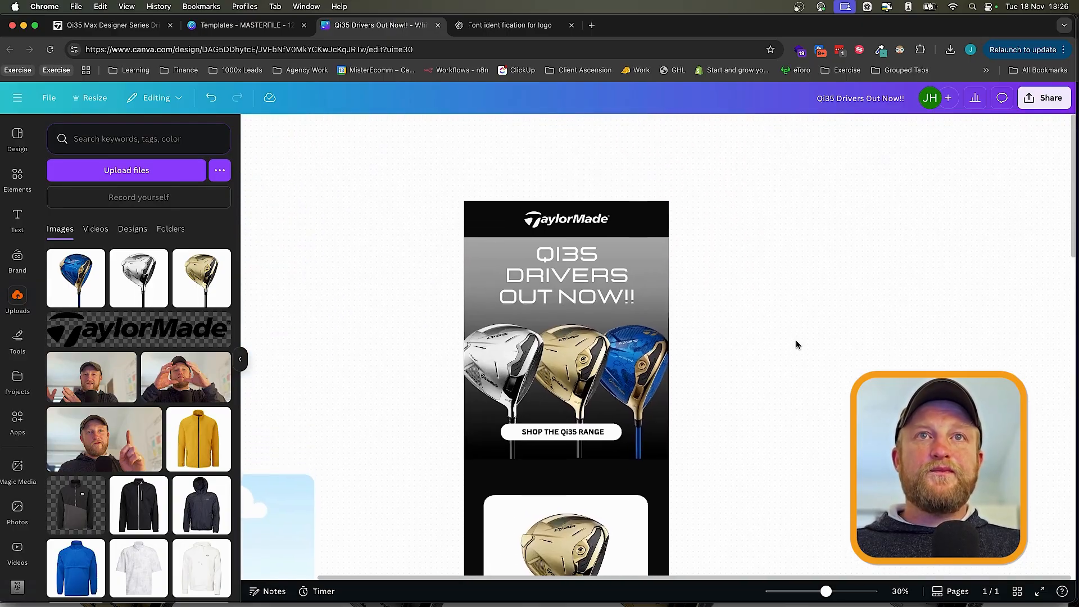
- Move the "SHOP THE Qi35 RANGE" button and its text down to just below the hero image
scroll(776, 340, "down", 2)
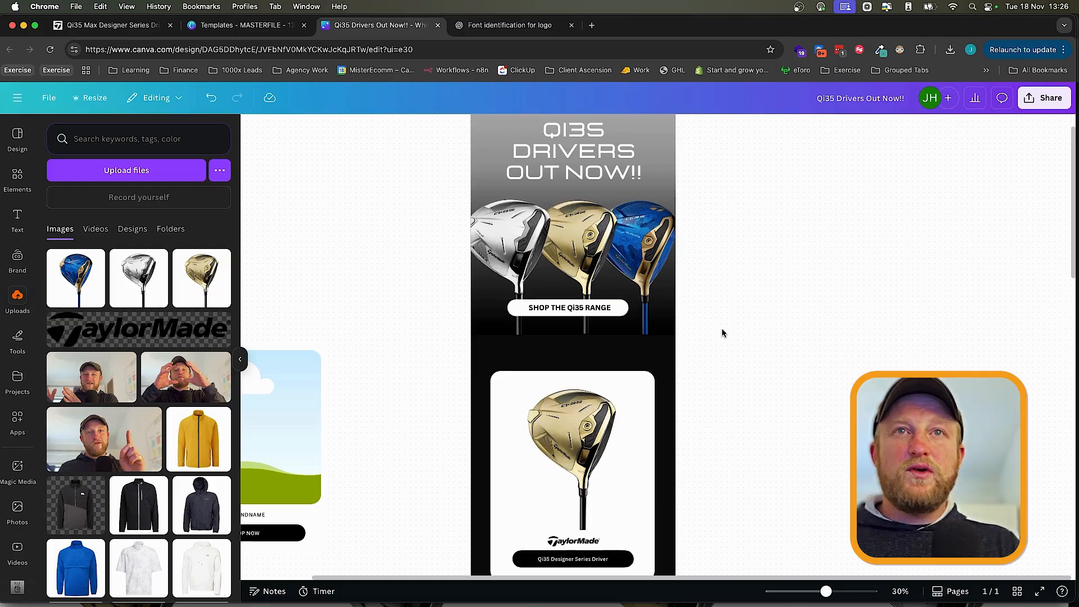
left_click(579, 308)
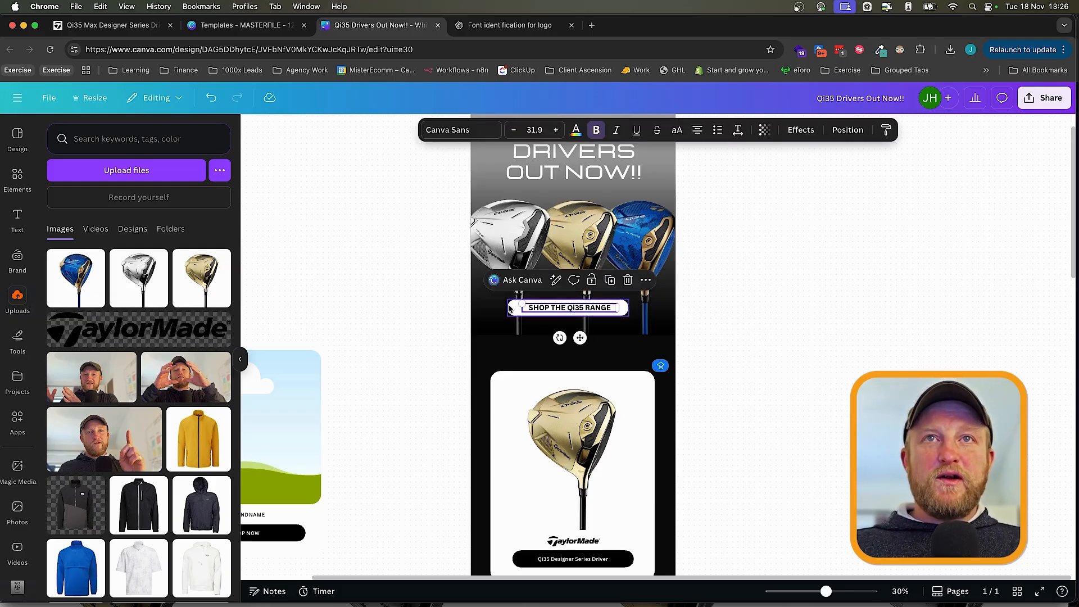
left_click(511, 313)
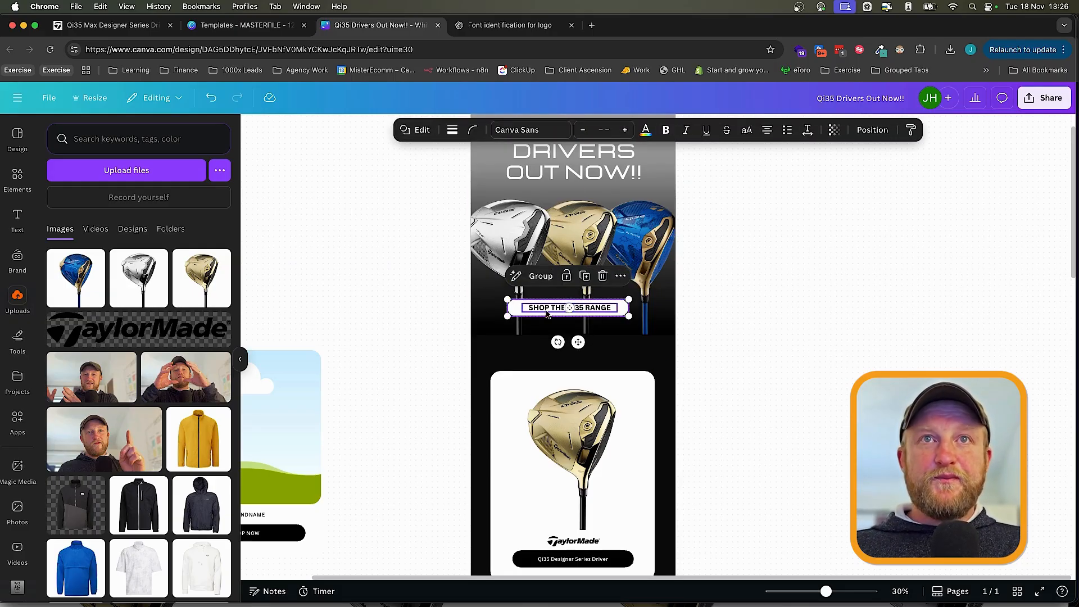
left_click_drag(580, 338, 588, 382)
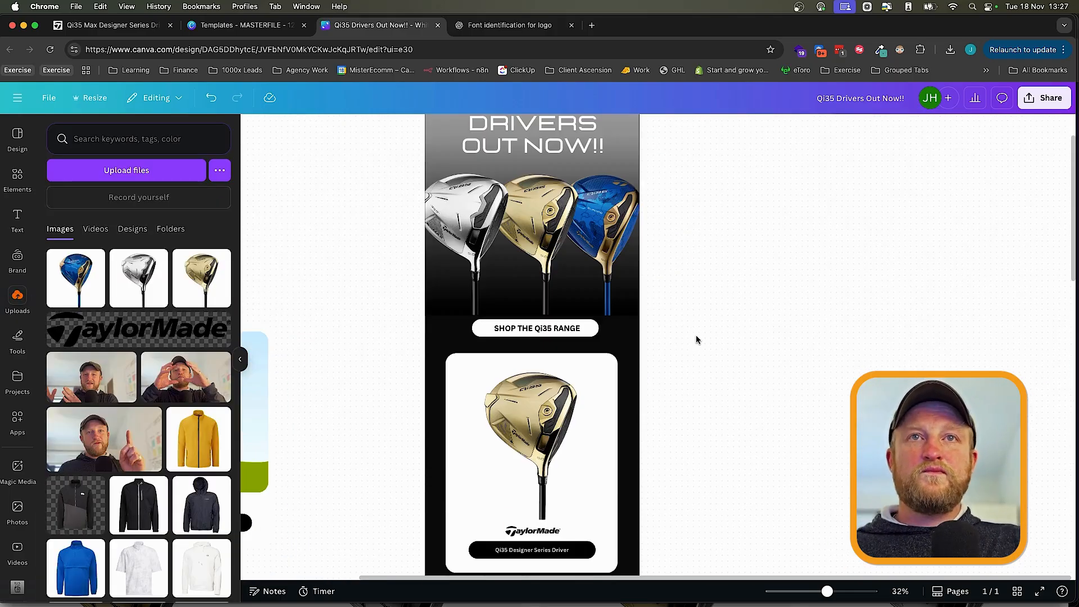
- Group the gold driver card's background, image, TaylorMade logo and product name button
scroll(696, 339, "down", 10)
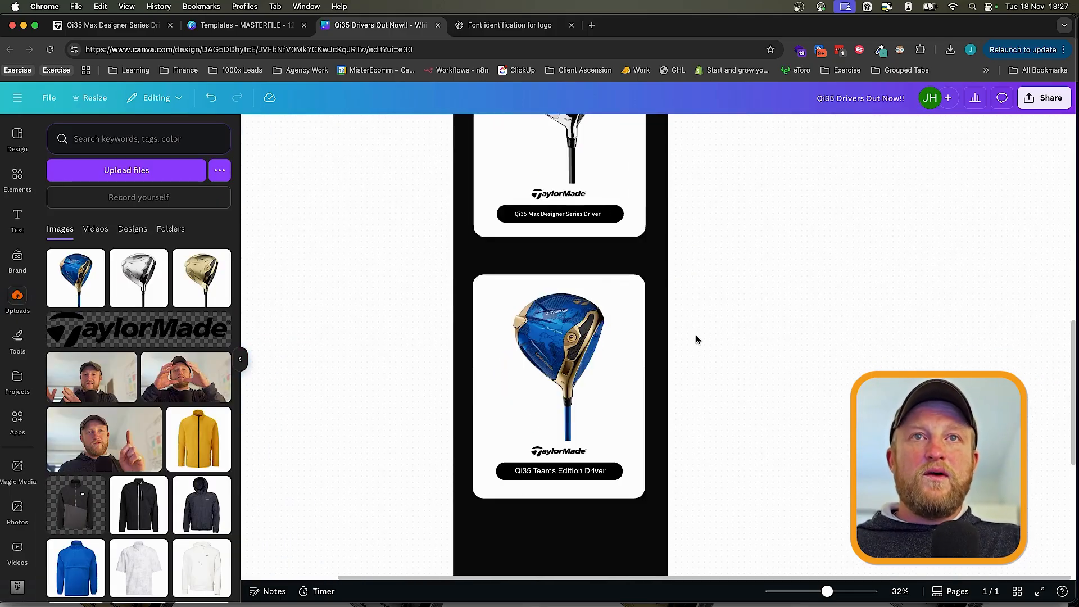
scroll(695, 340, "up", 8)
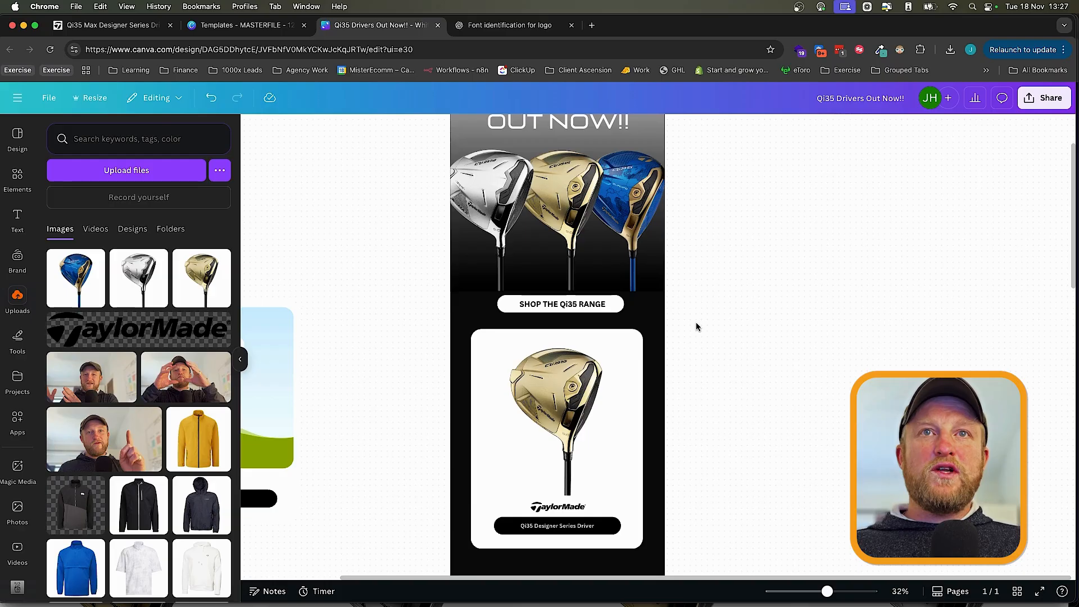
scroll(759, 356, "down", 3)
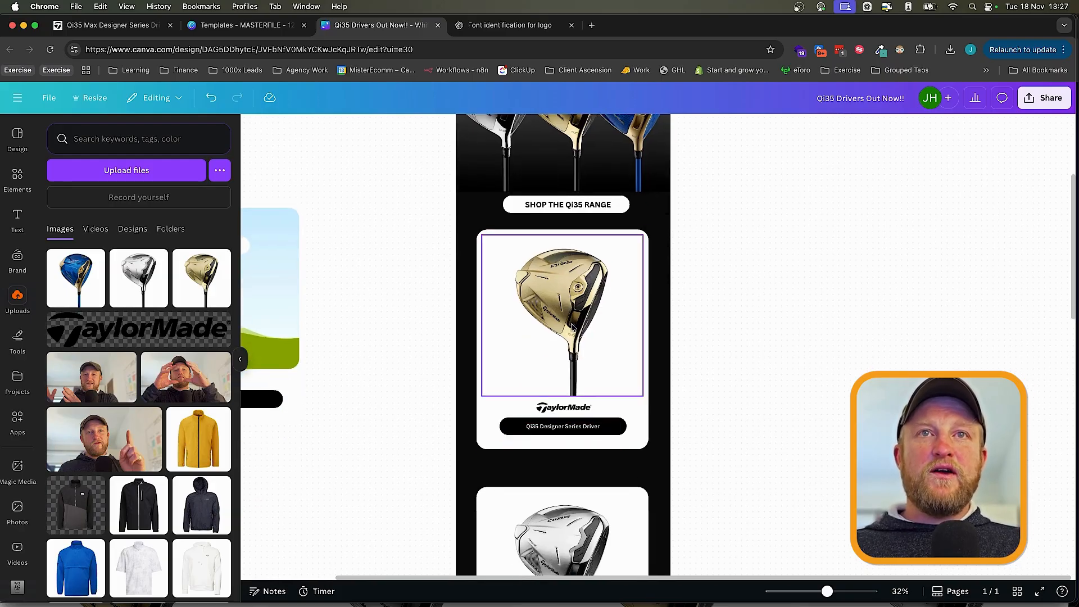
scroll(573, 329, "down", 7)
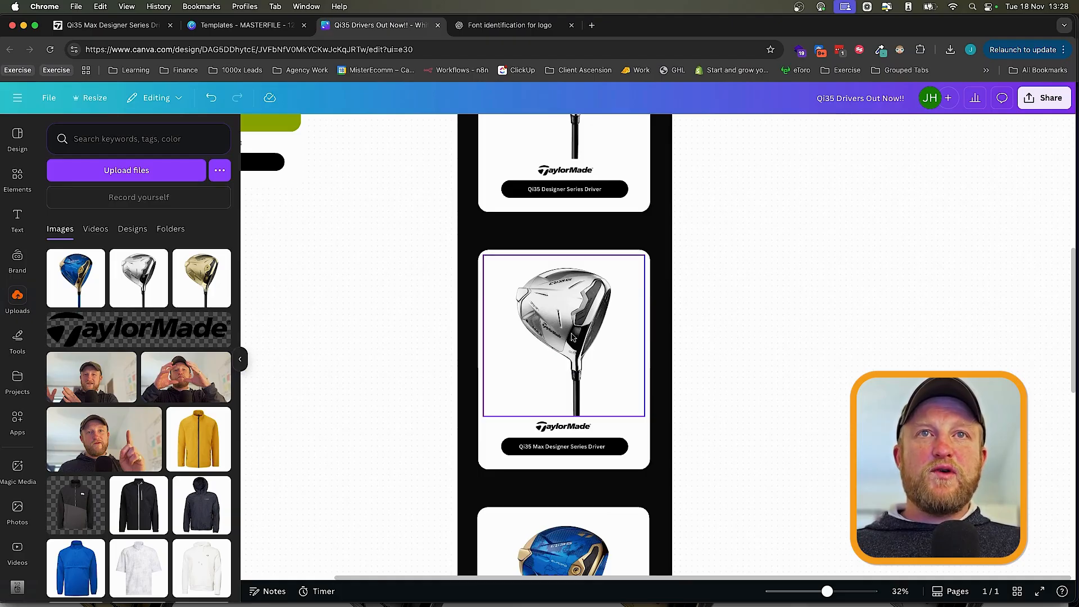
scroll(572, 336, "up", 6)
left_click(572, 338)
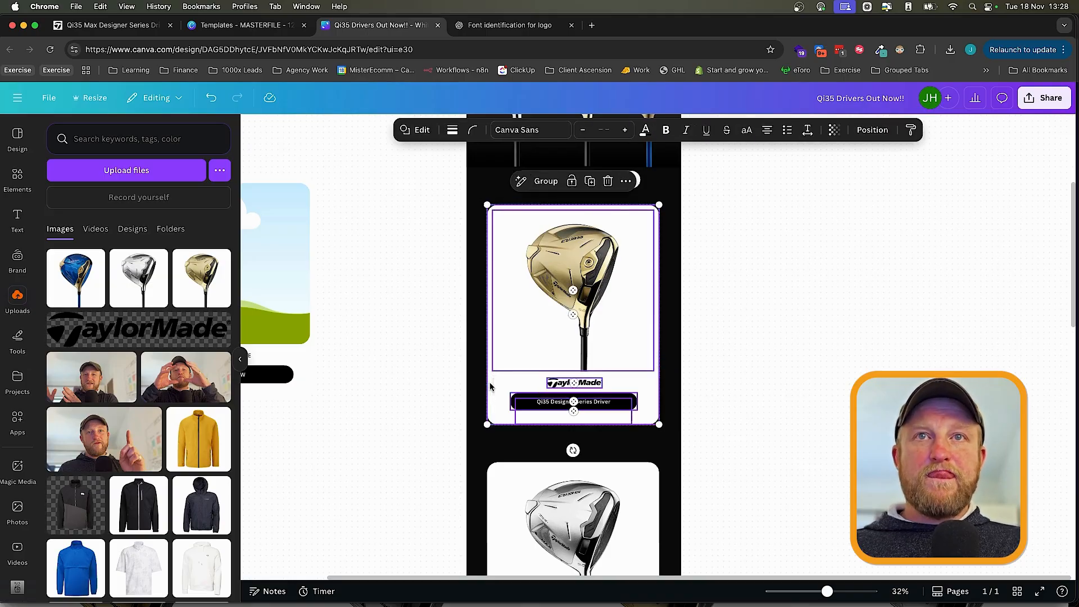
key("super+g")
- Group the silver driver card's background, image, TaylorMade logo and product name button
scroll(557, 285, "down", 6)
left_click(556, 285)
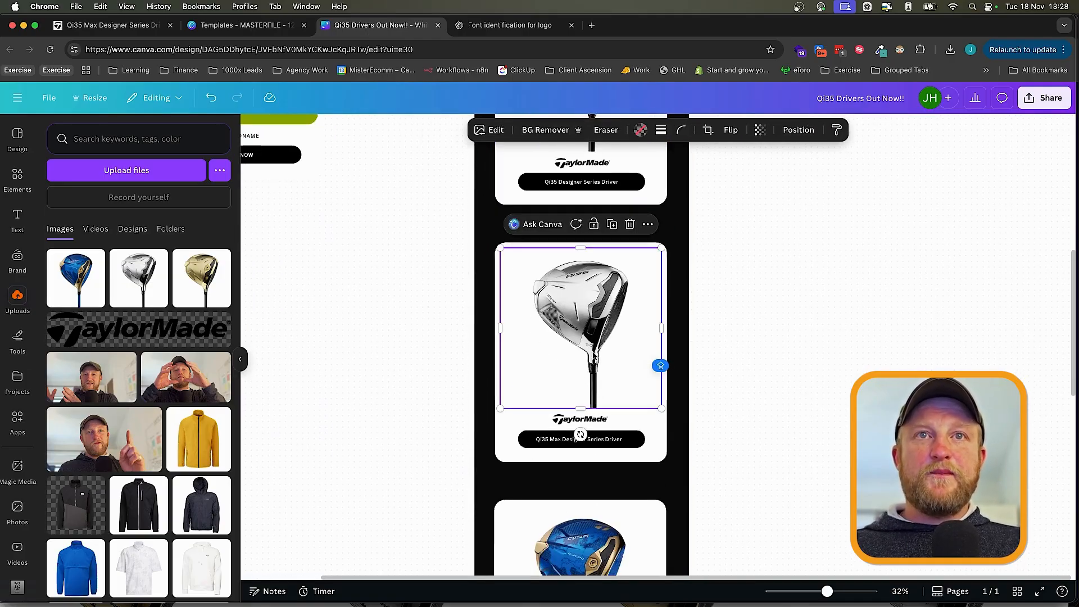
left_click(571, 419, "shift")
left_click(554, 438, "shift")
left_click(498, 393, "shift")
key("super+g")
- Group the blue driver card's elements together with its TaylorMade logo
scroll(539, 348, "down", 6)
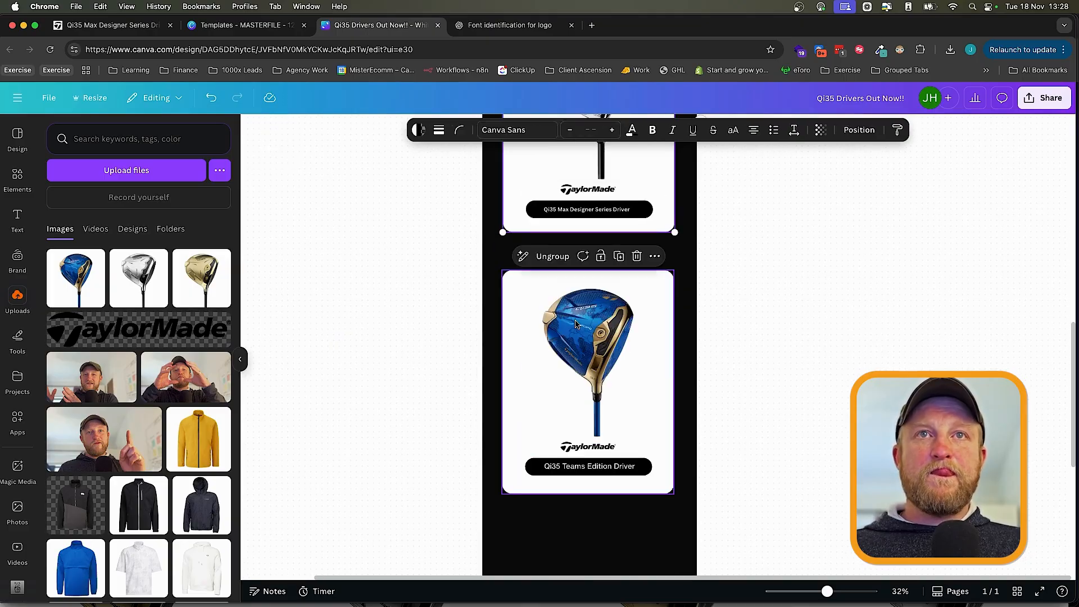
left_click(565, 319)
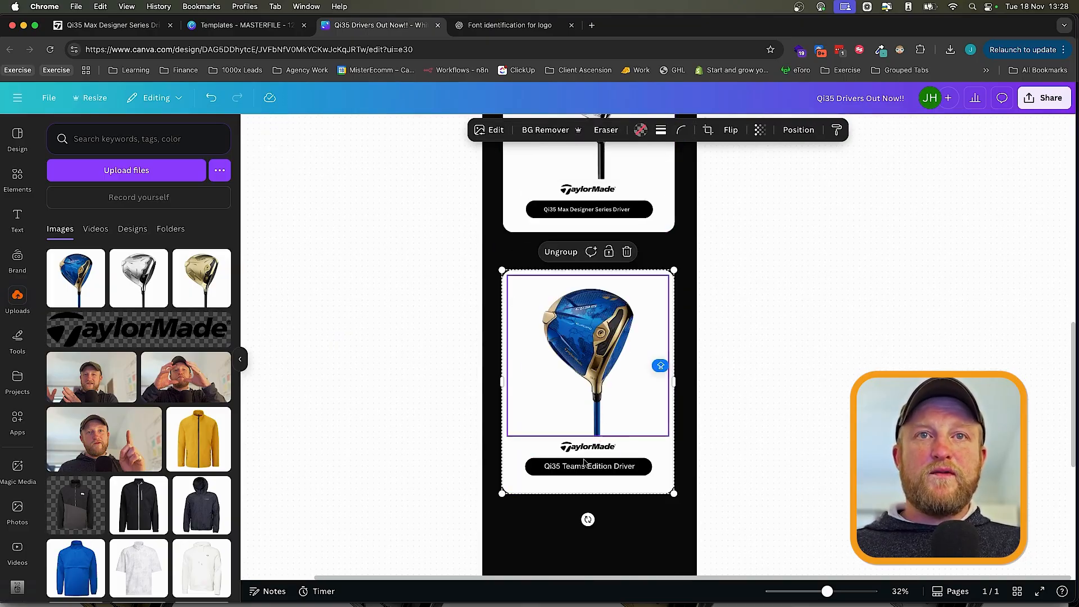
left_click(588, 466, "shift")
left_click(562, 248)
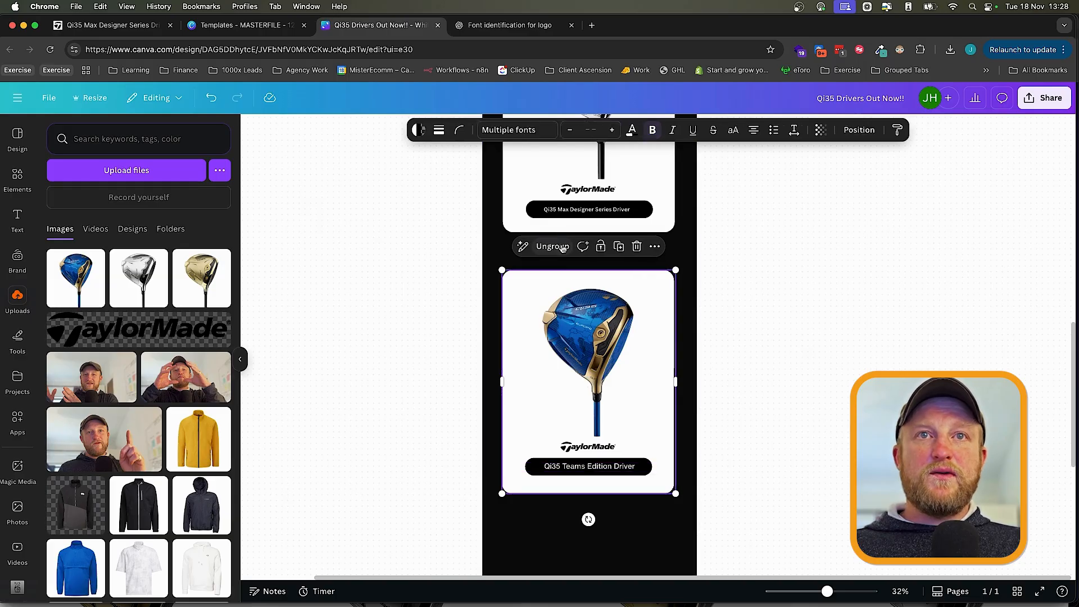
left_click_drag(603, 364, 604, 362)
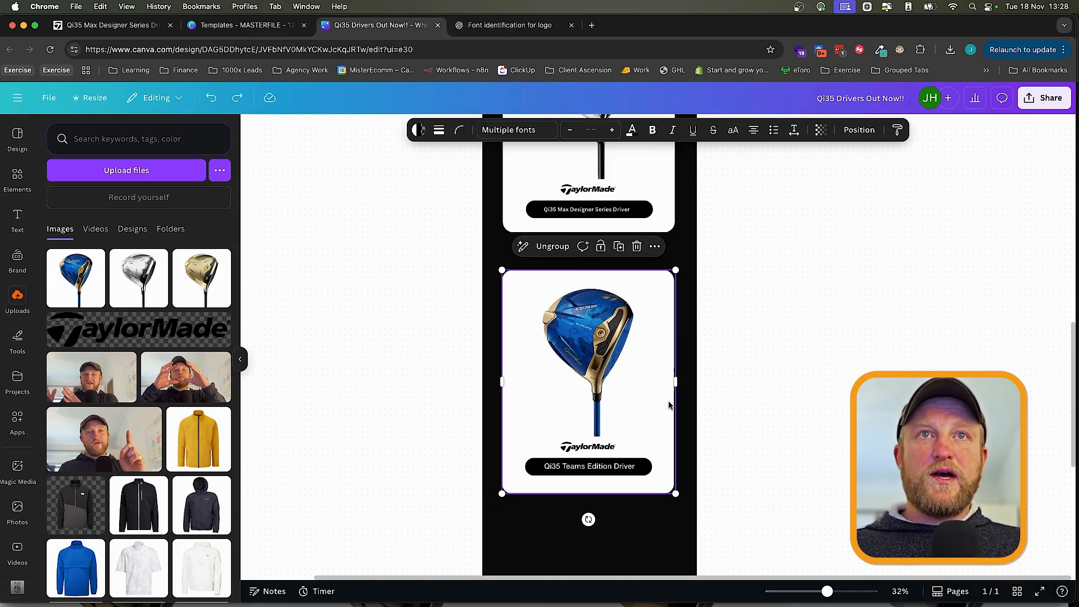
- Select the gold, silver and blue driver cards and move them down together to open a gap below the shop button
scroll(669, 405, "up", 5)
scroll(586, 302, "down", 10)
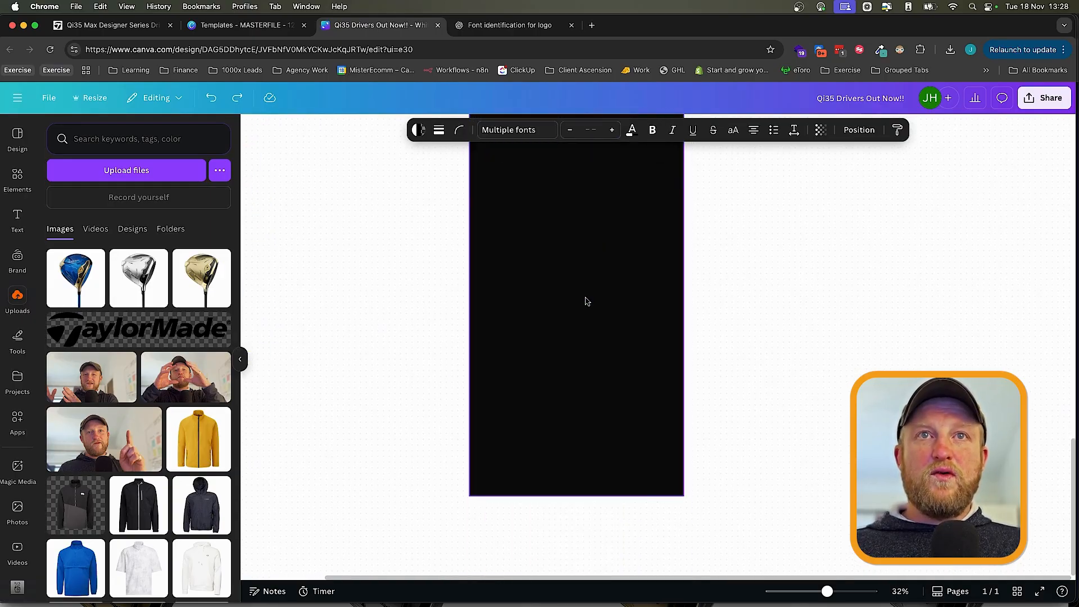
scroll(586, 302, "up", 10)
scroll(582, 302, "down", 6)
left_click(579, 302)
scroll(580, 304, "down", 1)
left_click(574, 382, "shift")
scroll(573, 381, "down", 4)
left_click(540, 444, "shift")
scroll(537, 455, "down", 4)
scroll(539, 304, "up", 10)
scroll(540, 301, "down", 1)
left_click_drag(539, 328, 541, 396)
left_click(742, 321)
- Switch to the TaylorMade website, open the gold Qi35 Designer Series Driver page and copy its product description
left_click(107, 25)
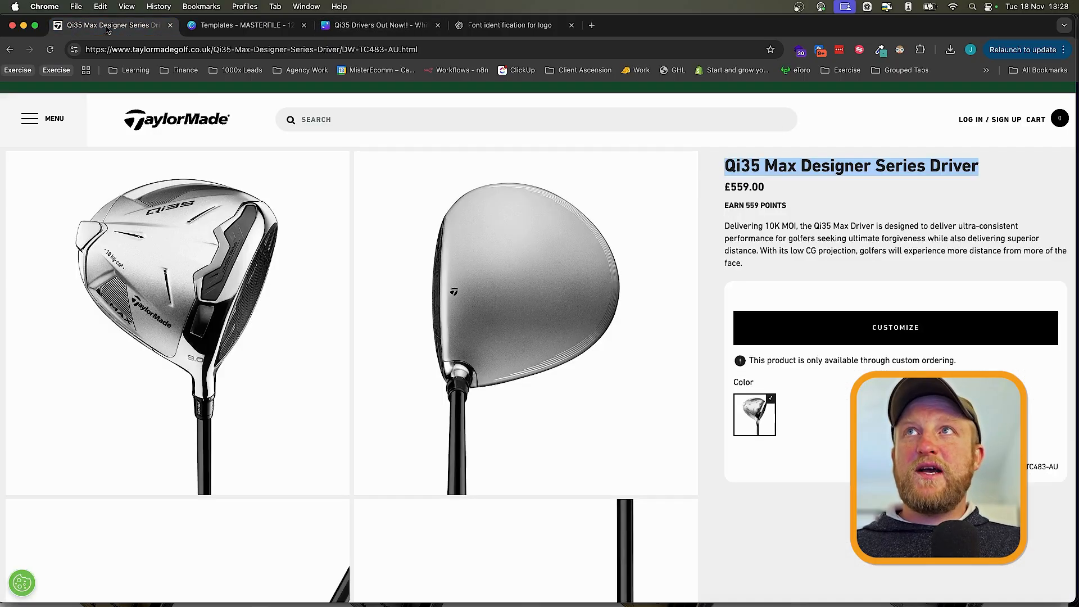
scroll(489, 315, "left", 5)
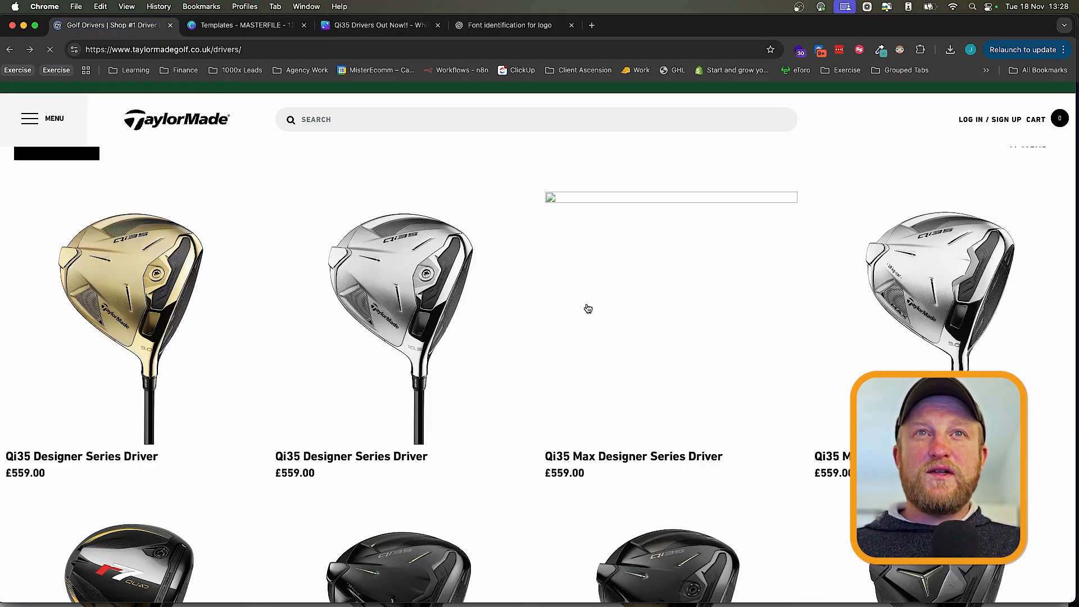
left_click(176, 341)
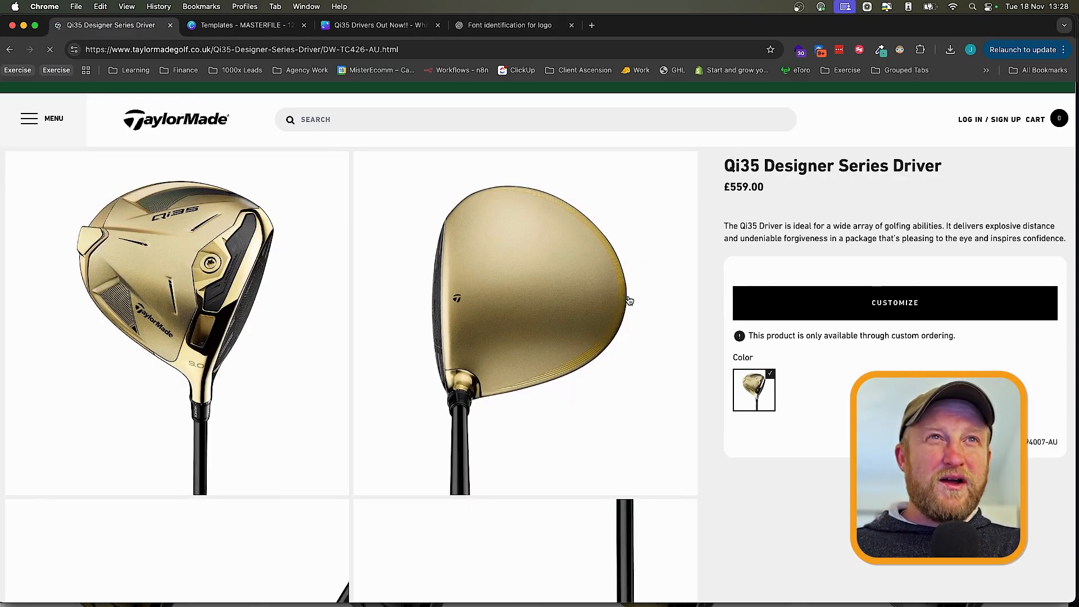
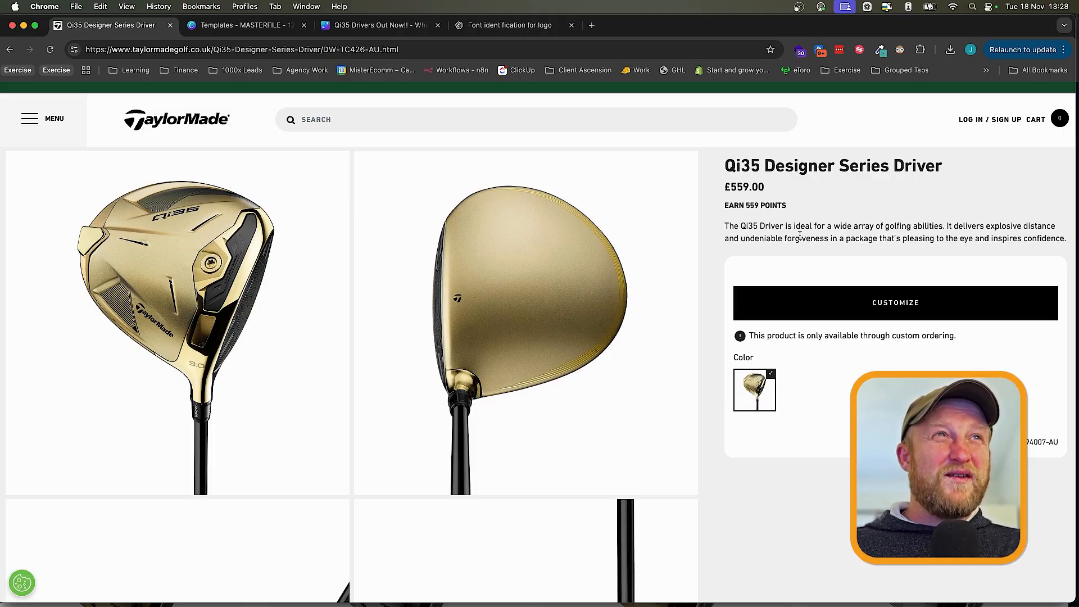
triple_click(805, 238)
- Return to the Canva design, add a Heading text box and replace its text with the copied Qi35 Driver description
left_click(360, 29)
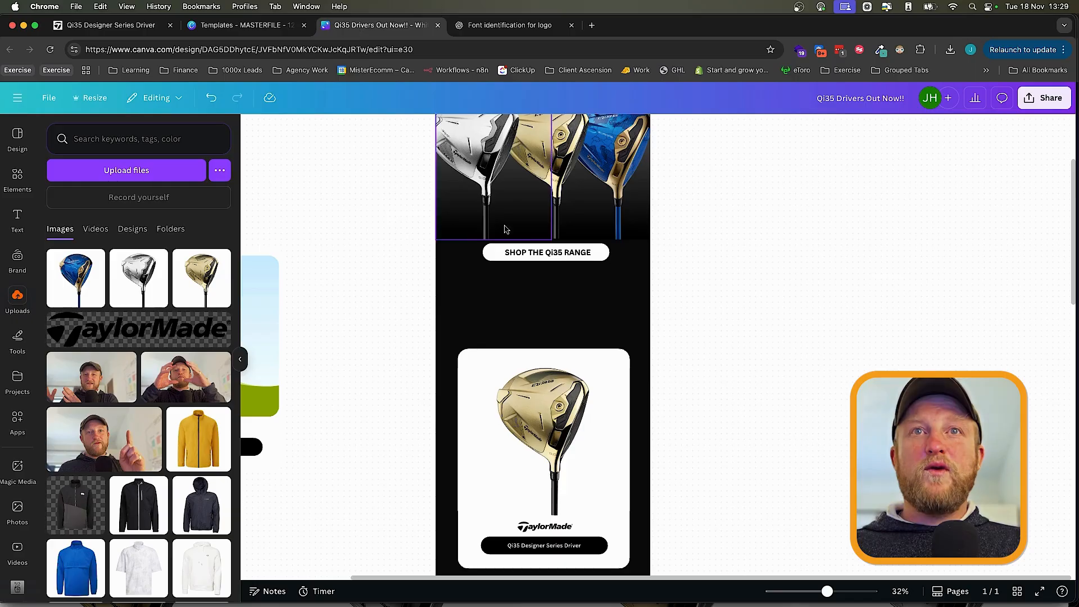
left_click(17, 219)
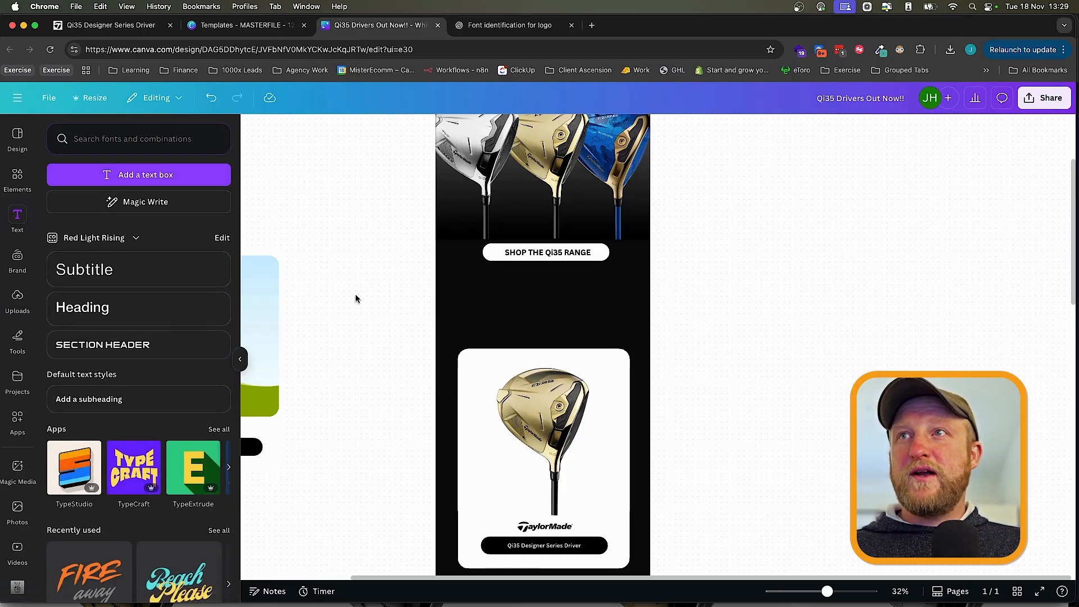
left_click(116, 311)
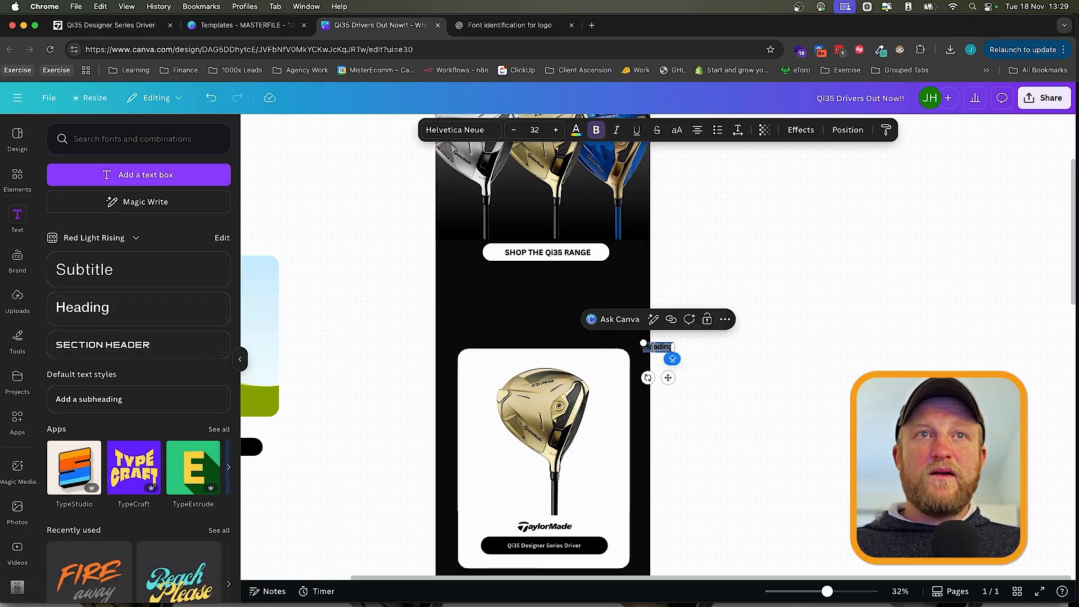
key("cmd+v")
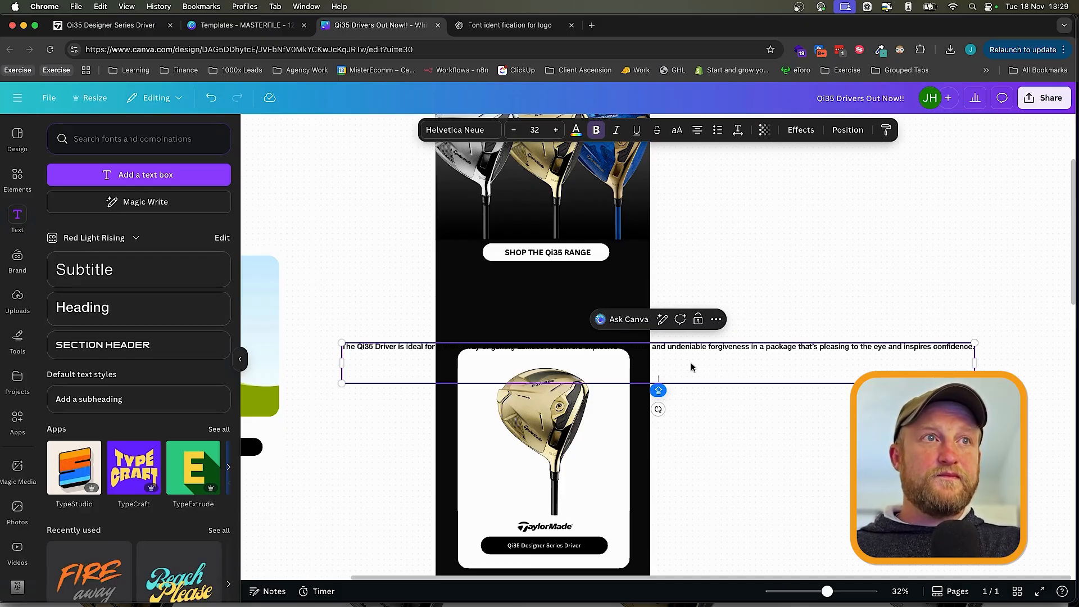
- Narrow the description text box to the email's width and move it between the shop button and the gold card
left_click_drag(944, 367, 650, 386)
left_click_drag(340, 372, 435, 372)
left_click(790, 391)
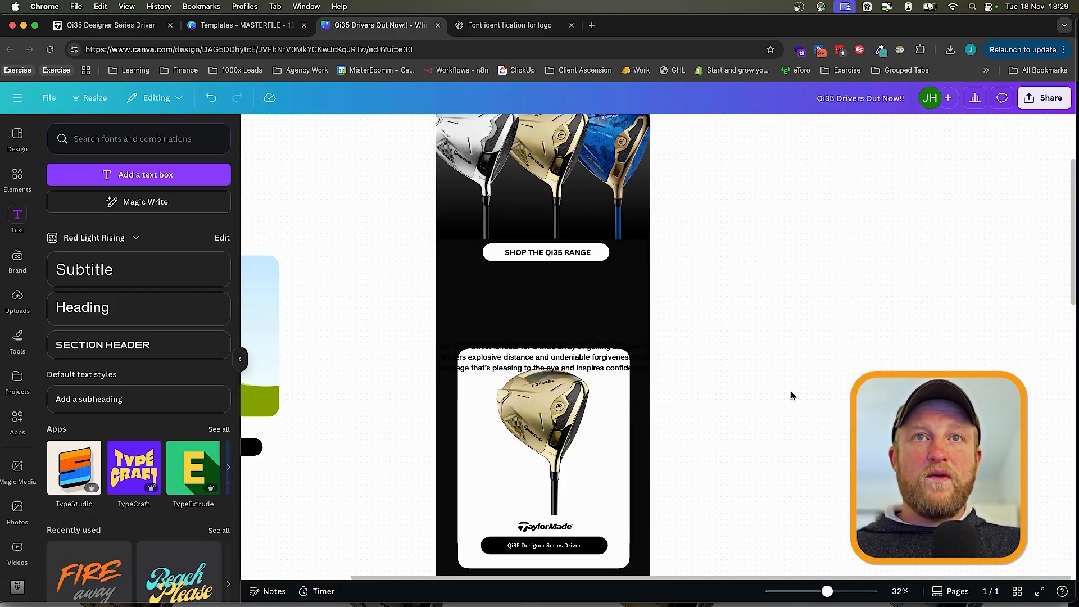
left_click_drag(542, 369, 541, 300)
- Set the description text's colour to white
left_click(576, 130)
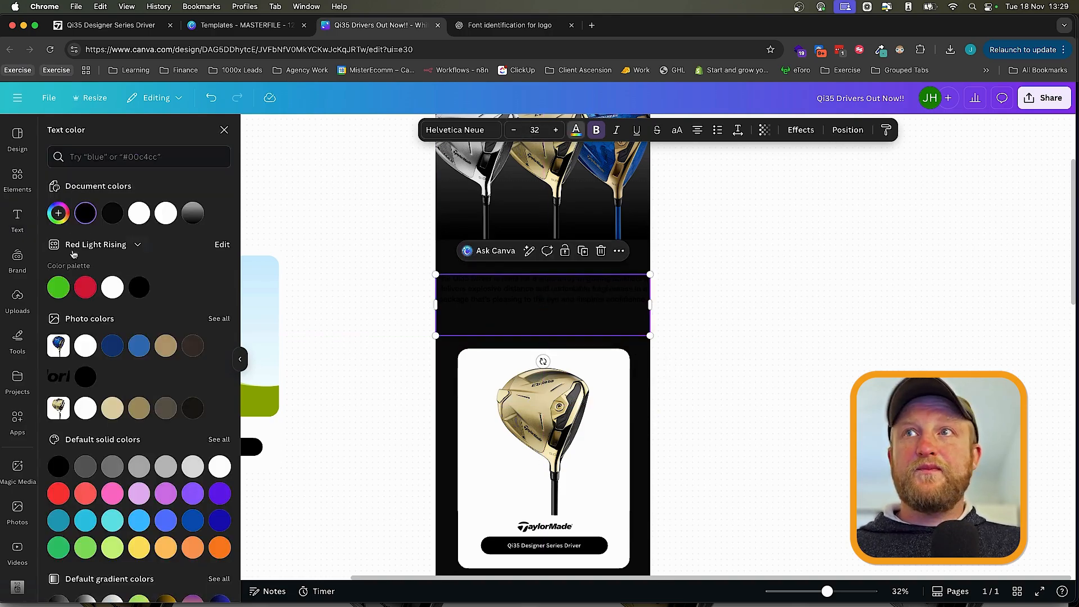
left_click(148, 217)
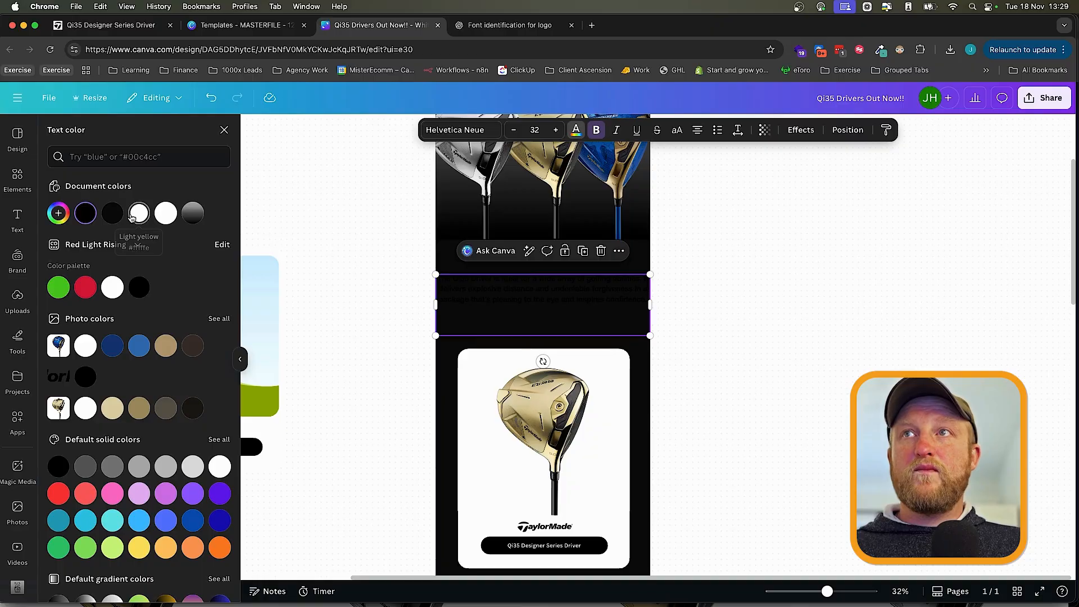
left_click(727, 372)
- Narrow the description text box from both sides to roughly the width of the gold card
scroll(542, 296, "up", 6)
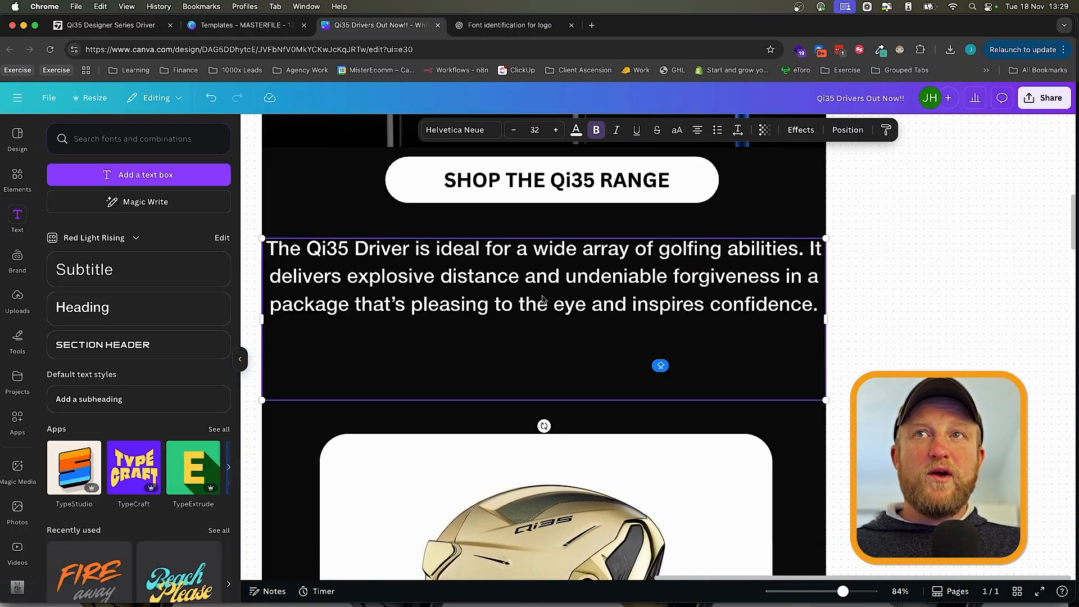
left_click_drag(261, 318, 319, 318)
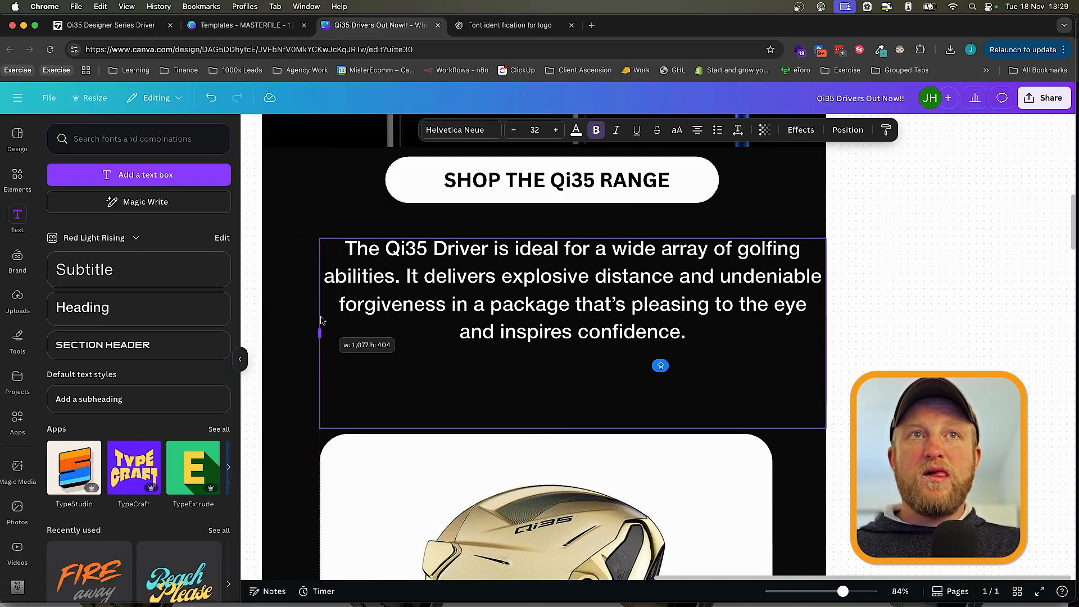
left_click_drag(824, 334, 785, 334)
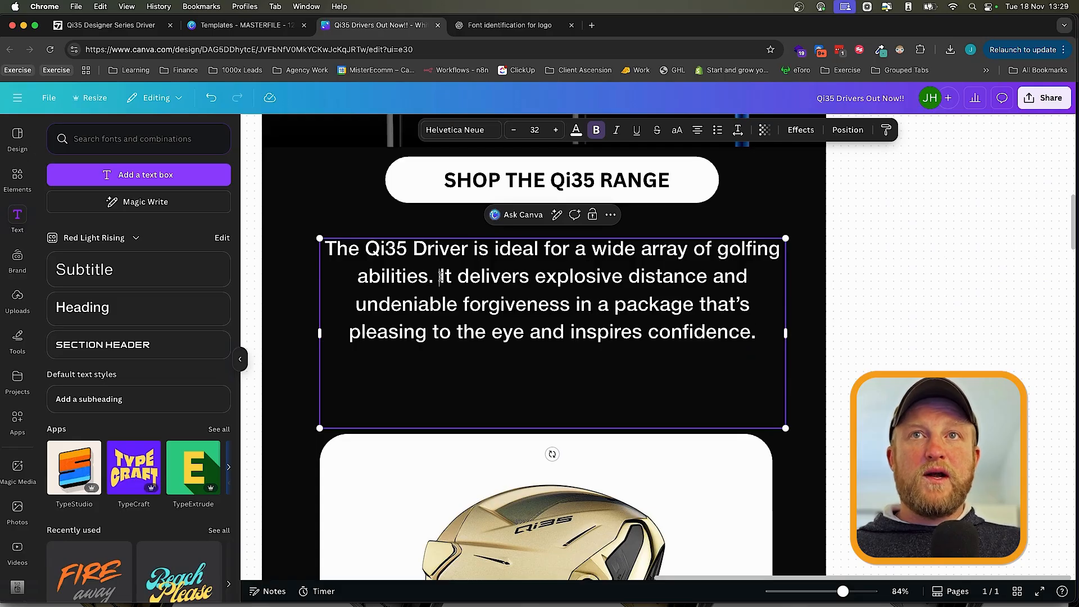
- Start a new line before "It delivers explosive distance" and remove the empty lines at the end of the description
left_click(441, 277)
key("Return")
scroll(524, 341, "right", 1)
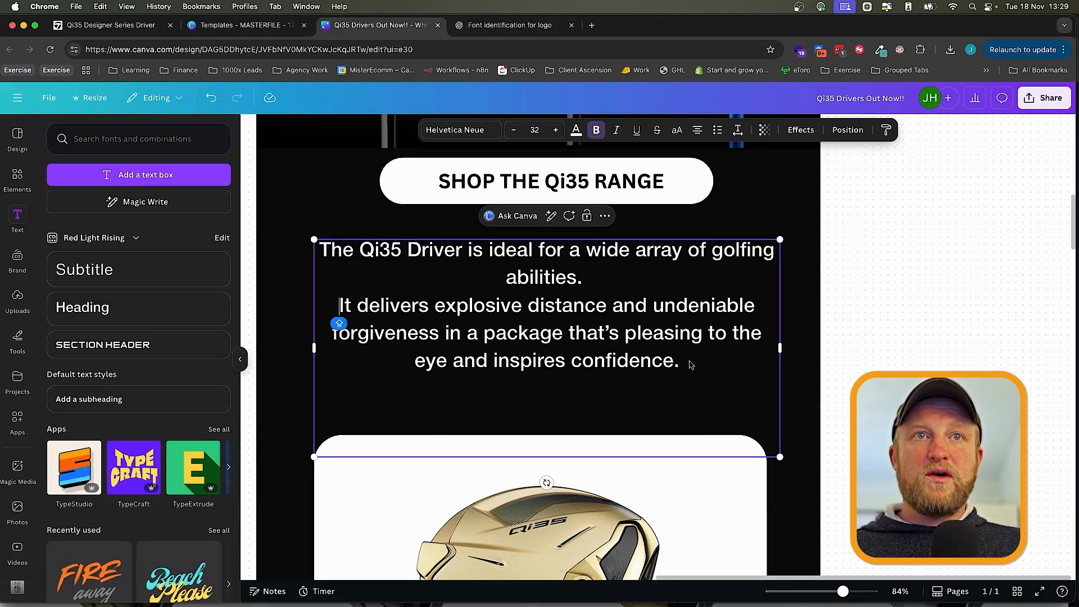
key("BackSpace")
key("BackSpace")
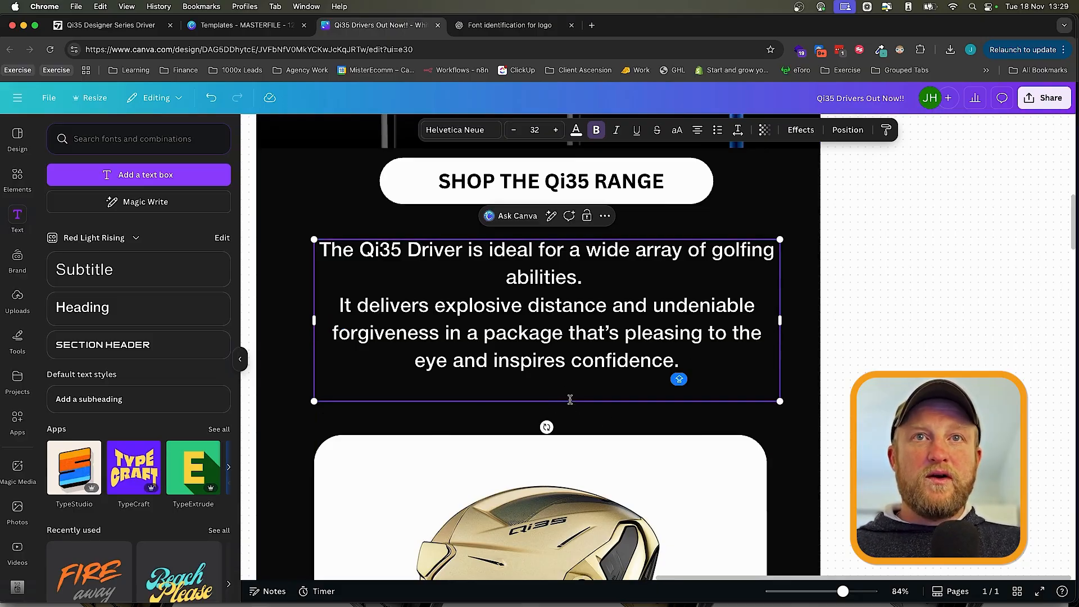
key("BackSpace")
left_click(597, 276)
- Set the line spacing of the whole description text to 1.65
left_click_drag(684, 367, 777, 157)
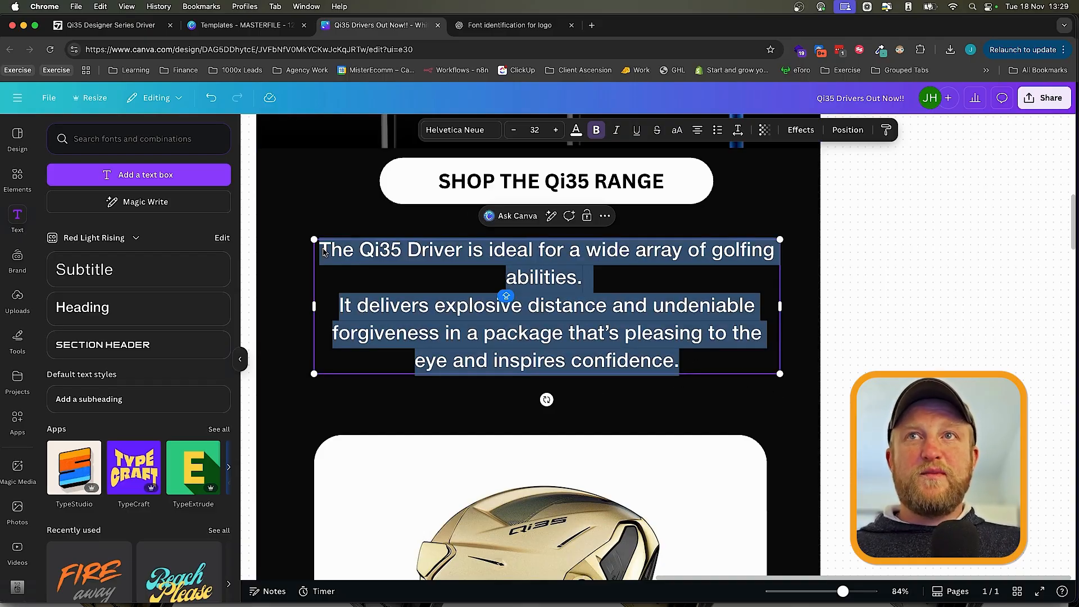
left_click(738, 130)
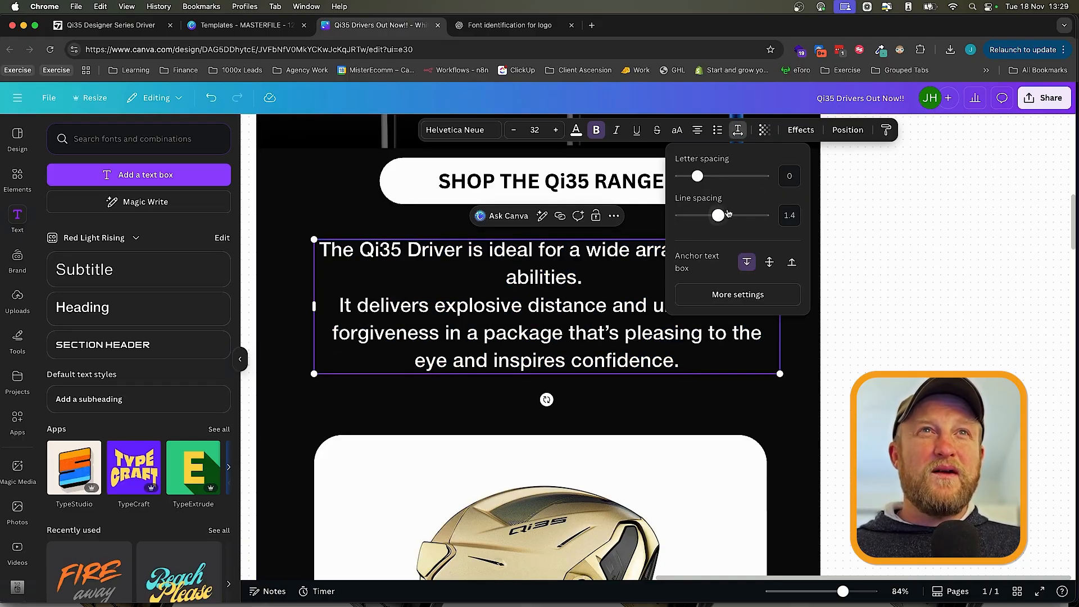
left_click_drag(720, 215, 729, 220)
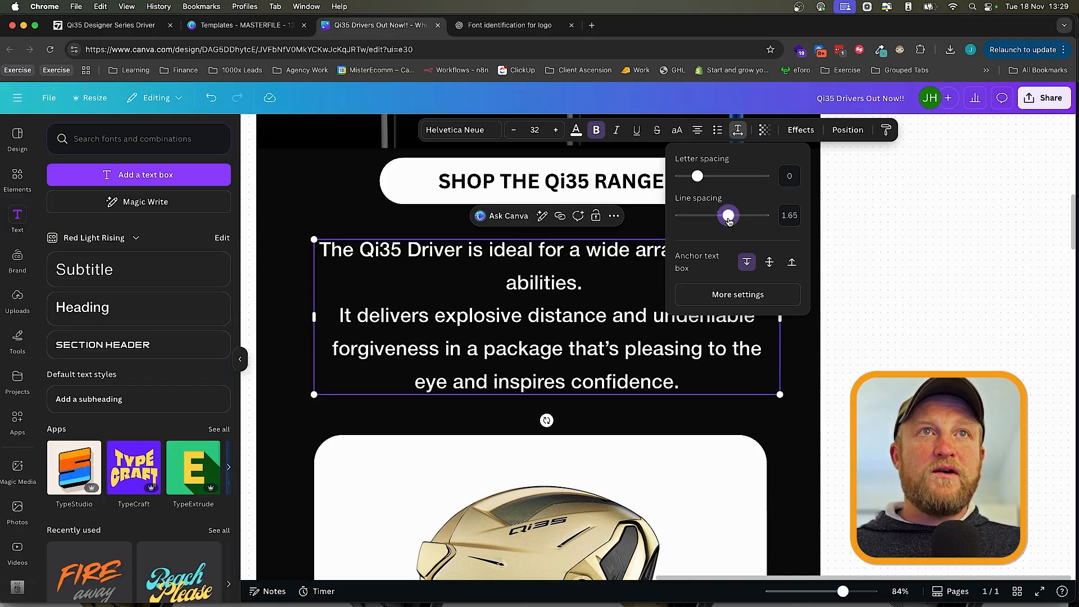
left_click(923, 266)
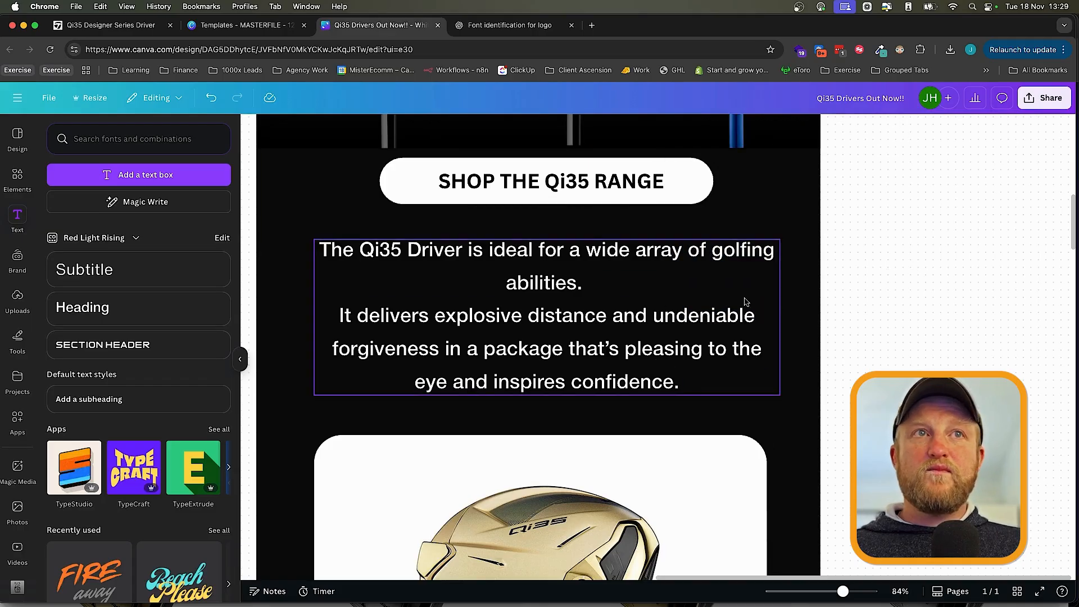
- Move the description text box slightly up and to the left so it is centred above the gold driver card
left_click_drag(665, 310, 628, 313)
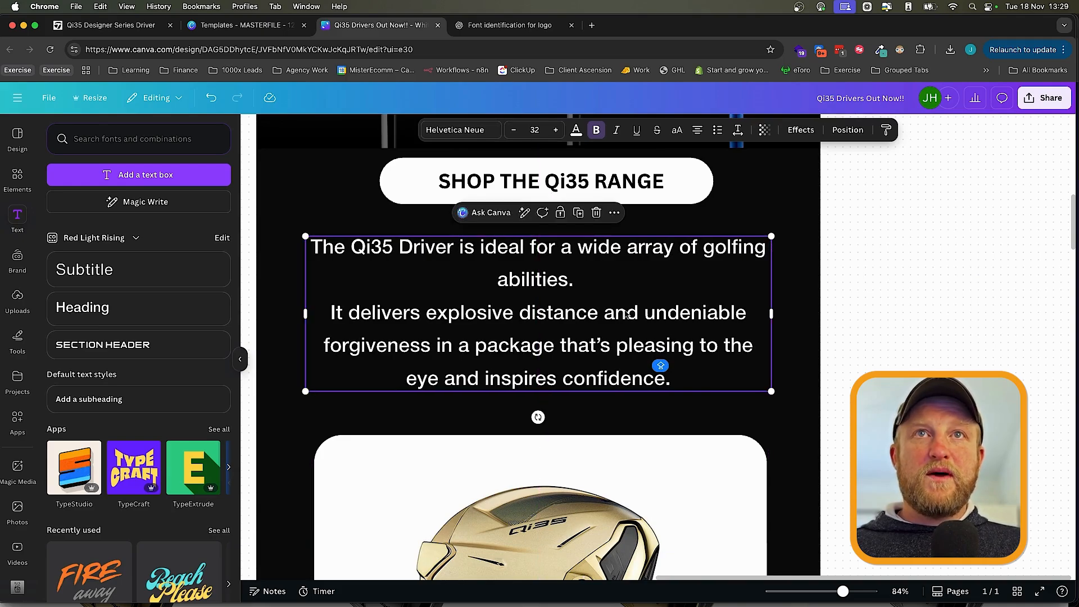
left_click(915, 342)
- Review the email from the TaylorMade header down through the three driver cards
scroll(861, 338, "down", 1)
scroll(861, 337, "down", 6)
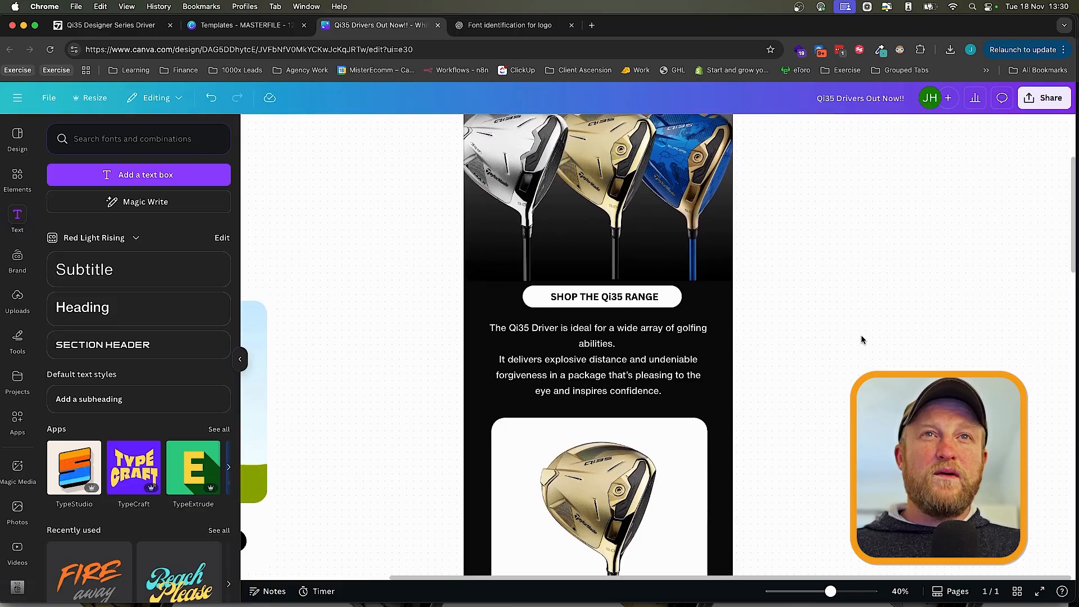
scroll(861, 339, "up", 2)
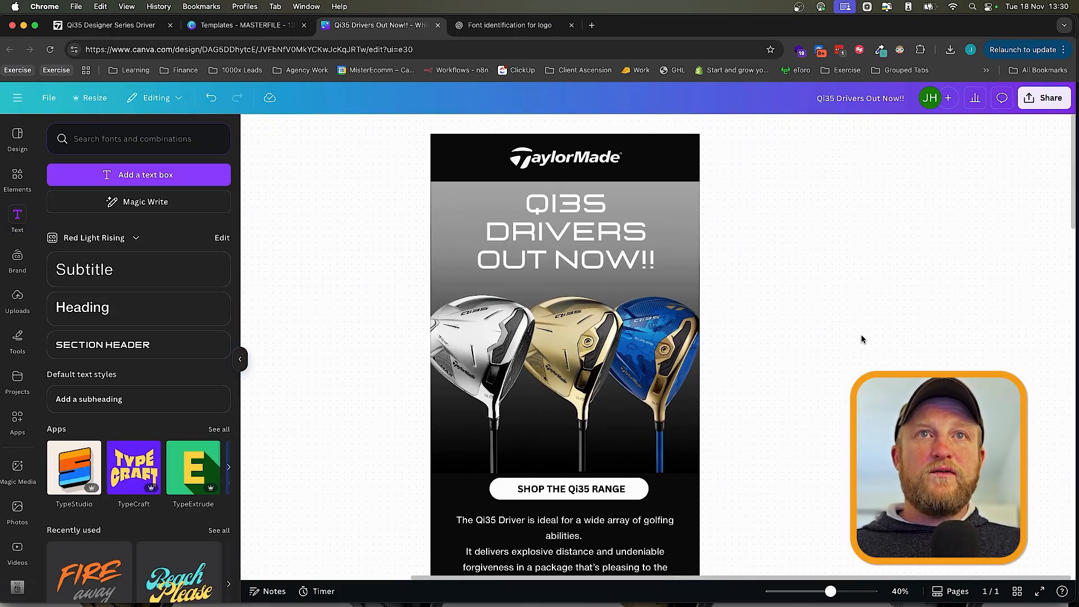
scroll(862, 339, "down", 1)
scroll(861, 337, "down", 10)
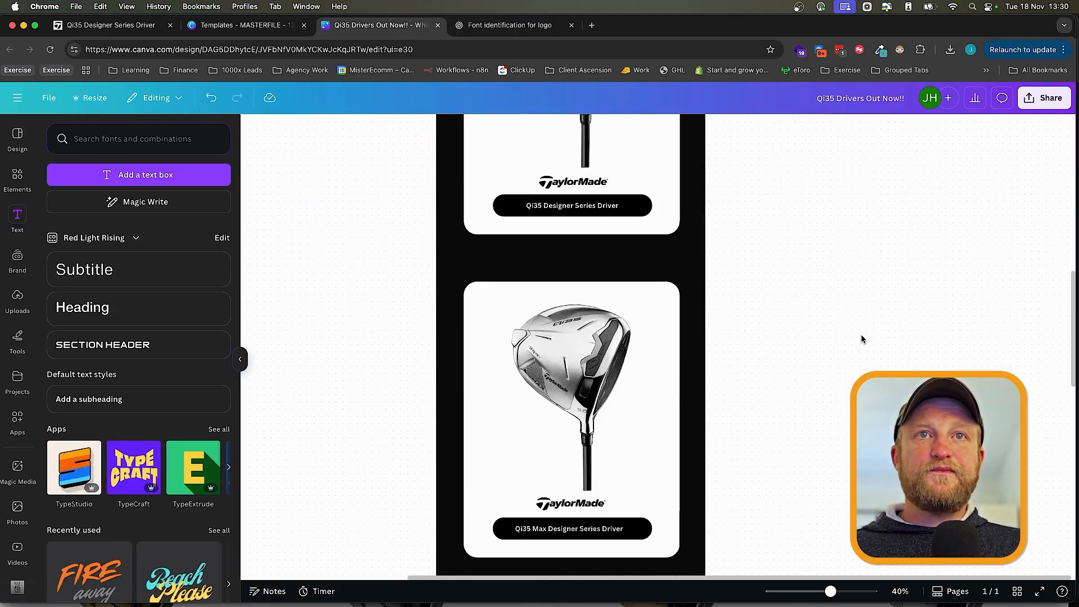
scroll(862, 338, "down", 5)
scroll(862, 338, "up", 6)
scroll(861, 323, "up", 5)
scroll(861, 309, "down", 3)
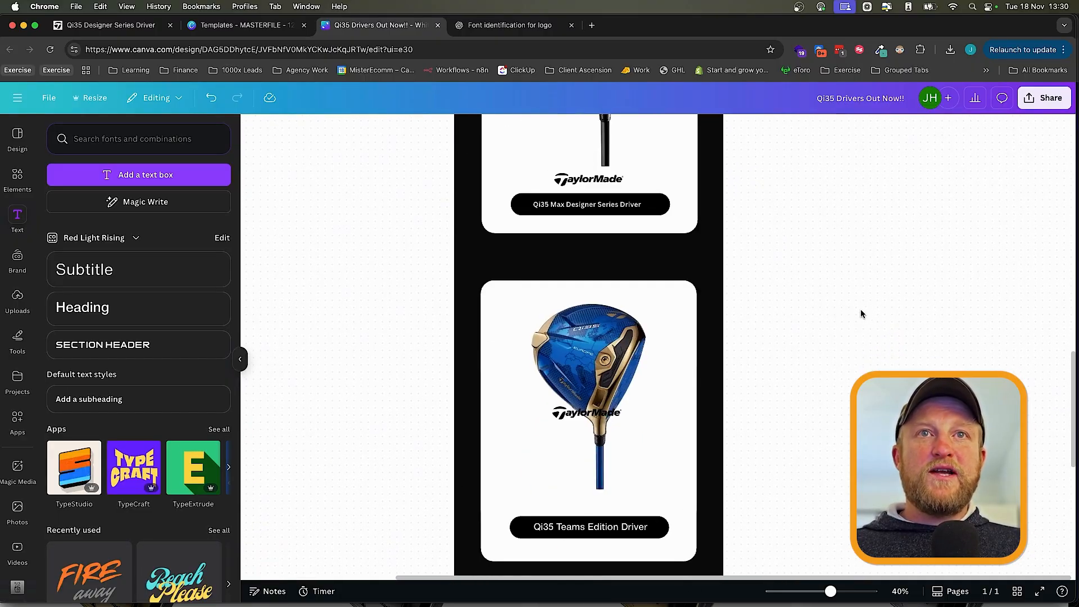
scroll(861, 309, "up", 5)
scroll(720, 263, "up", 5)
left_click(610, 312)
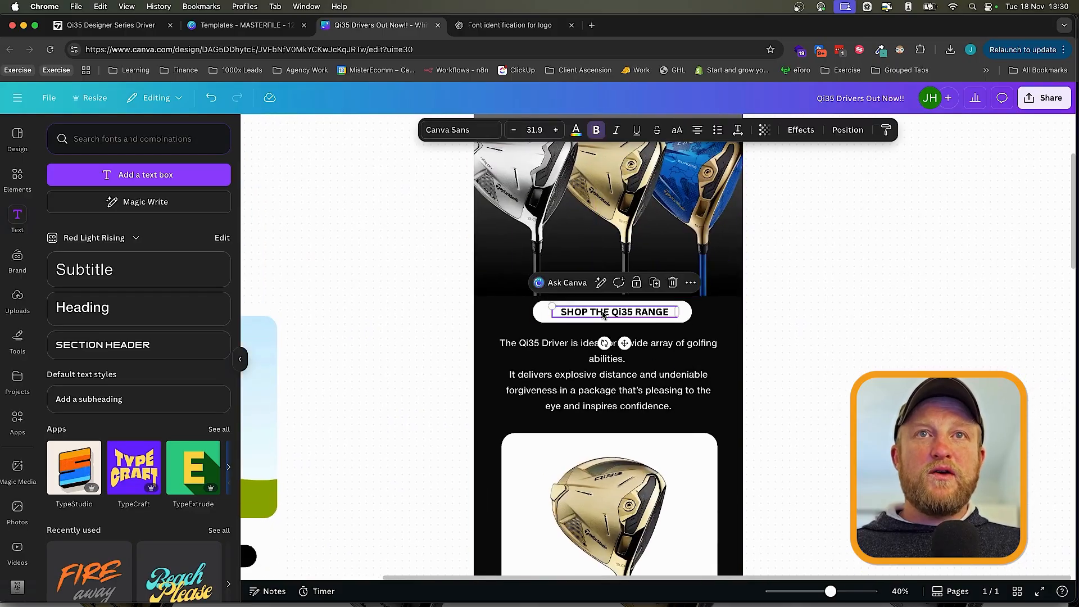
scroll(618, 304, "down", 10)
key("cmd+v")
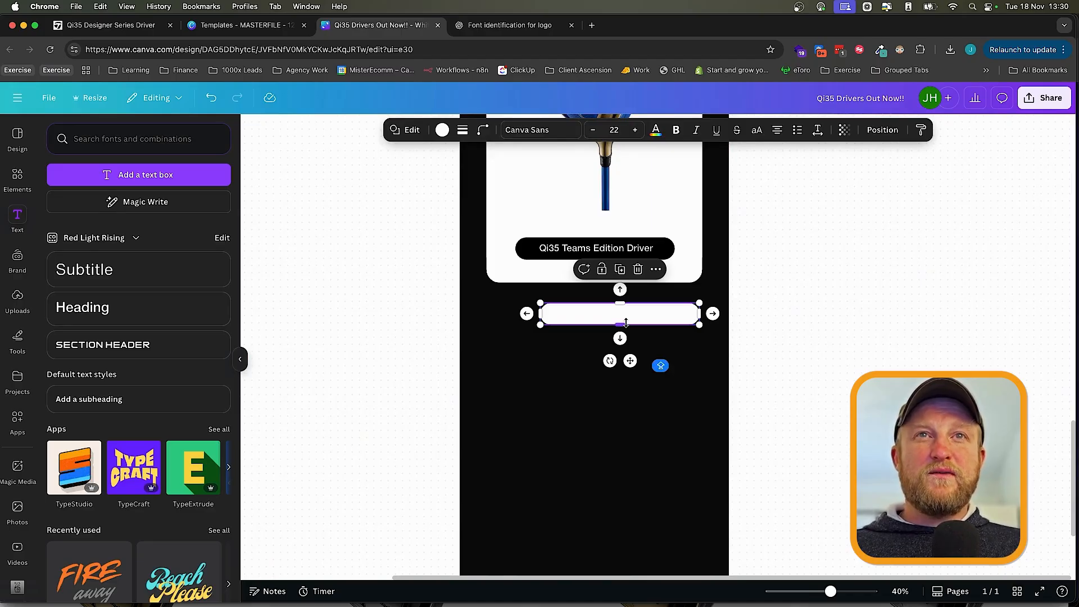
- Copy the "SHOP THE Qi35 RANGE" button with both its white shape and text, and place the copy below the Teams Edition card
scroll(625, 322, "up", 10)
left_click(523, 320)
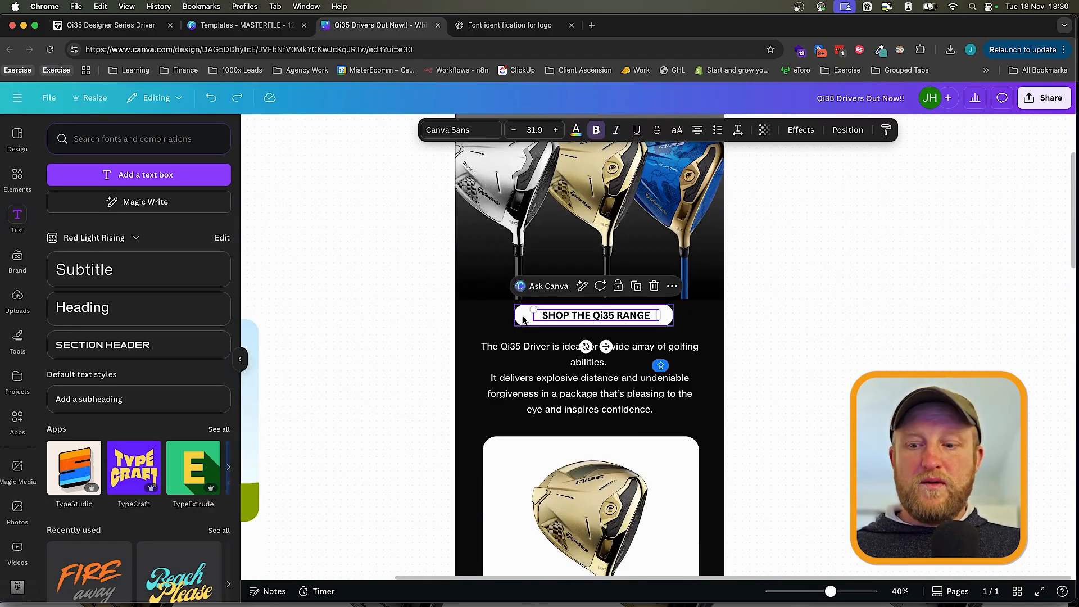
left_click(523, 320)
scroll(523, 320, "down", 10)
left_click(523, 319)
left_click_drag(548, 319, 606, 186)
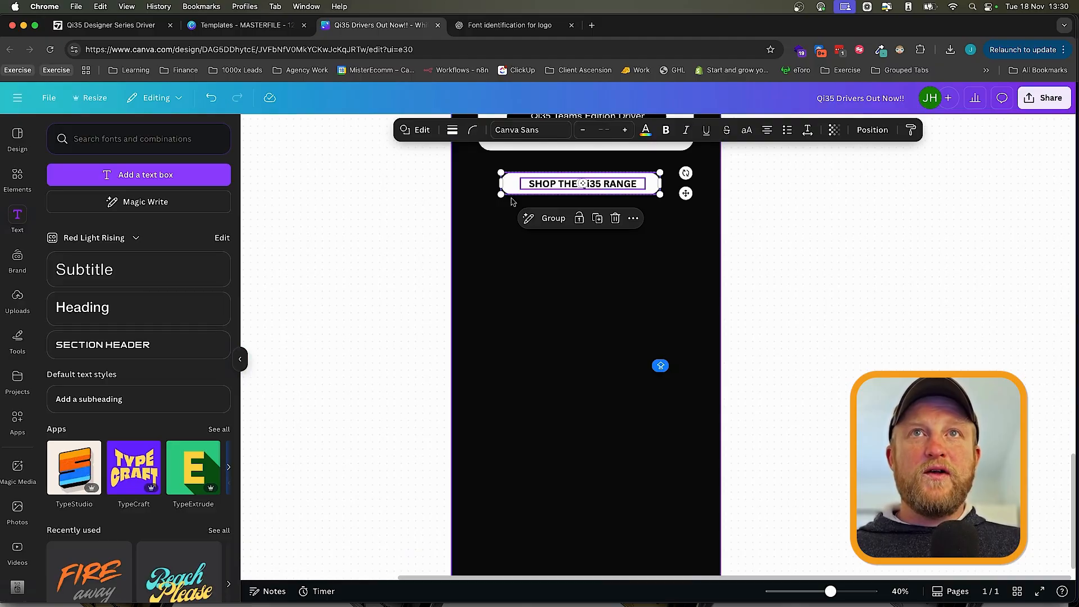
- Shift the copied shop button's shape and text together so they are centred beneath the "Qi35 Teams Edition Driver" card
left_click(787, 281)
scroll(788, 282, "right", 1)
scroll(789, 282, "up", 2)
left_click(479, 272)
left_click(440, 278)
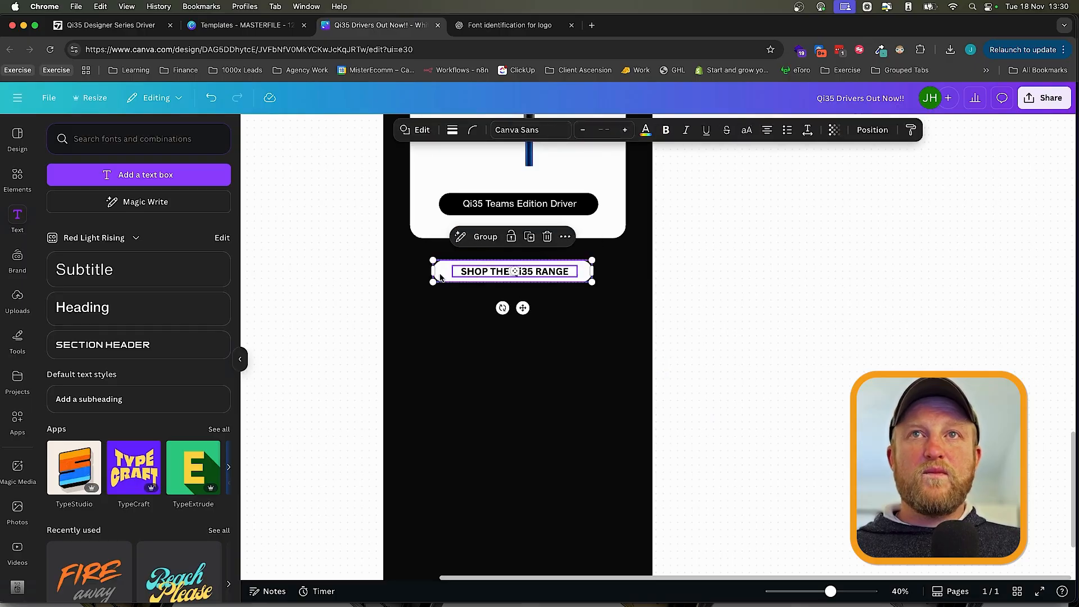
left_click_drag(463, 277, 467, 276)
left_click(837, 329)
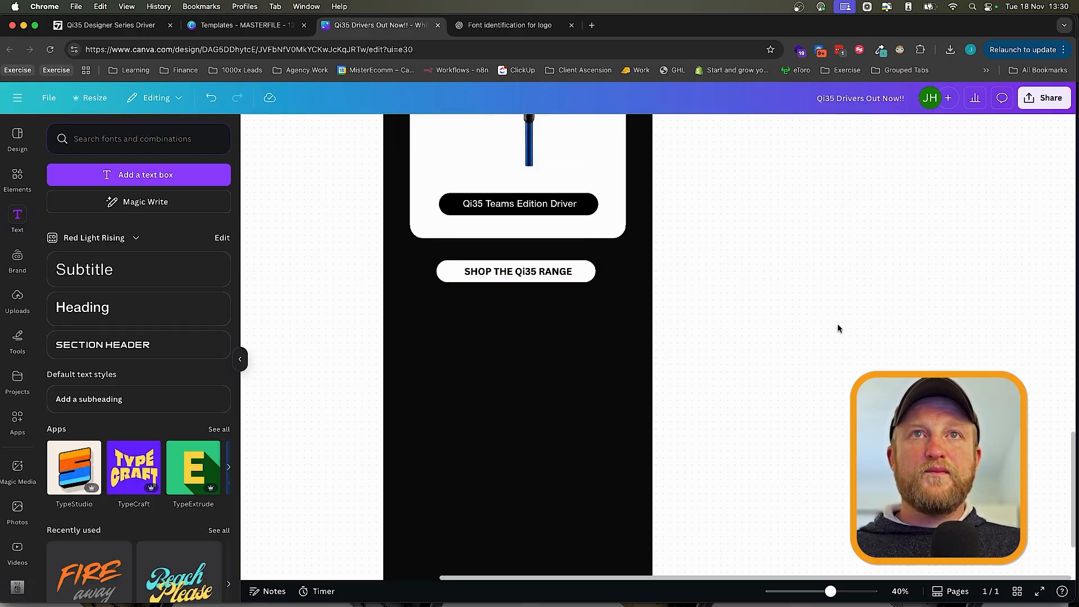
- Check the overall layout and spacing of the full email, from the hero to the second shop button
scroll(764, 284, "up", 5)
scroll(763, 284, "down", 5)
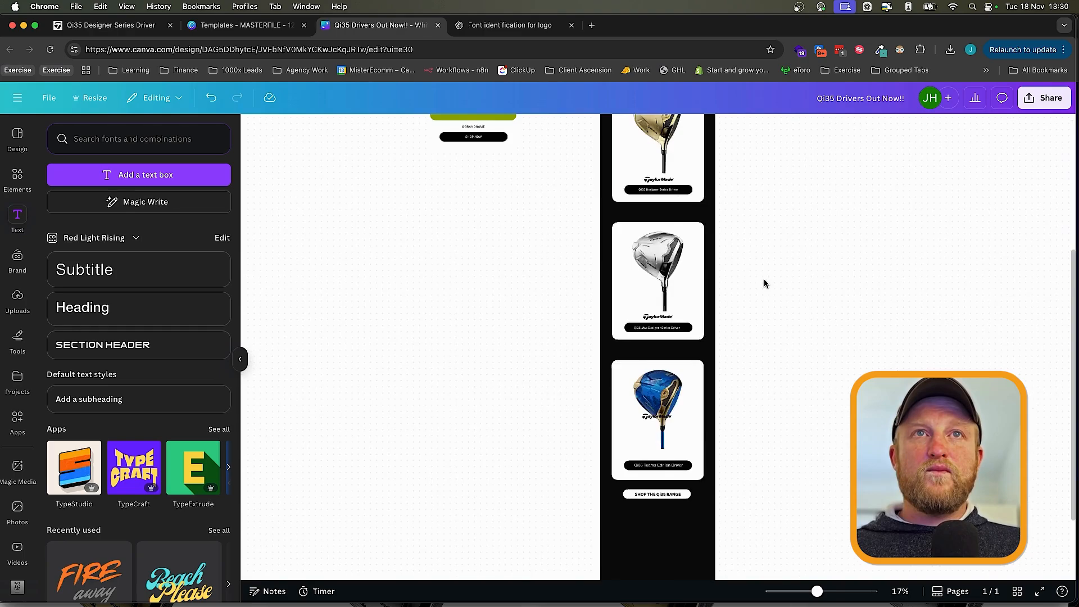
scroll(764, 282, "down", 5)
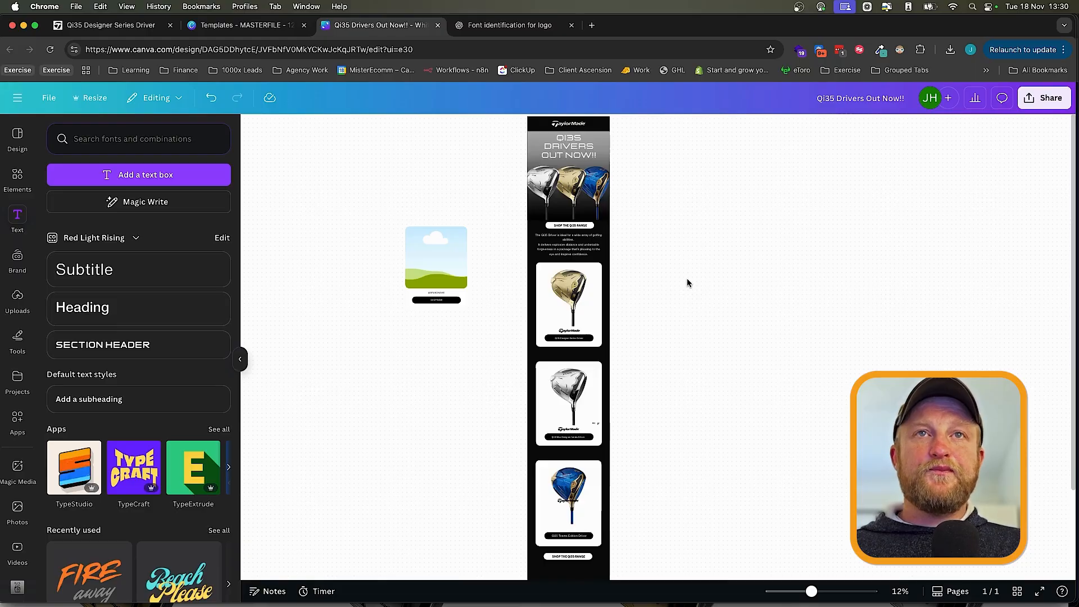
scroll(687, 282, "up", 2)
scroll(682, 310, "down", 2)
scroll(683, 312, "up", 3)
scroll(683, 310, "down", 5)
scroll(682, 298, "up", 10)
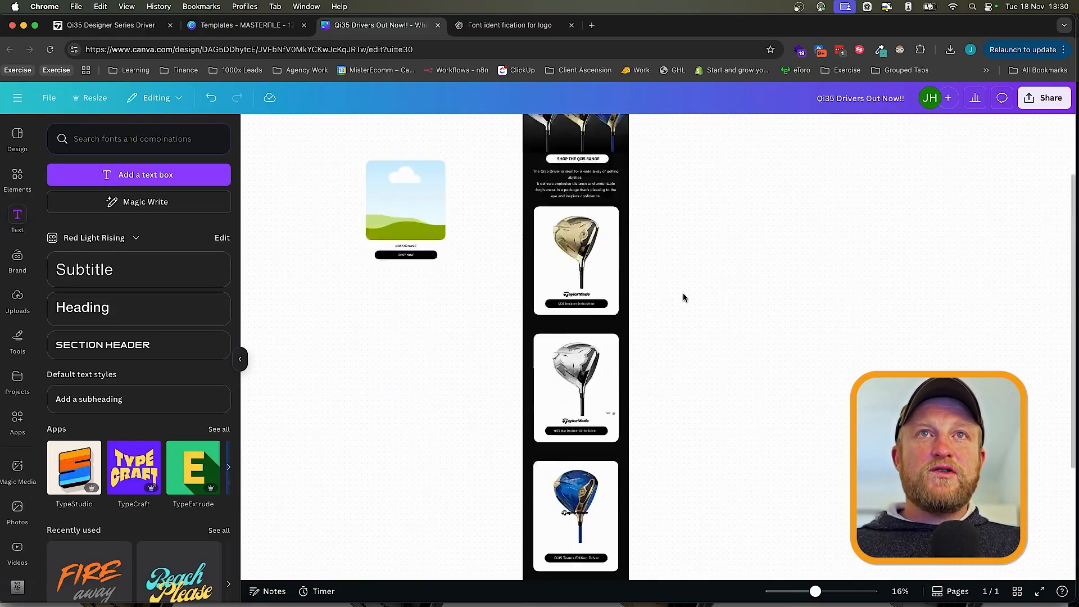
scroll(683, 297, "down", 3)
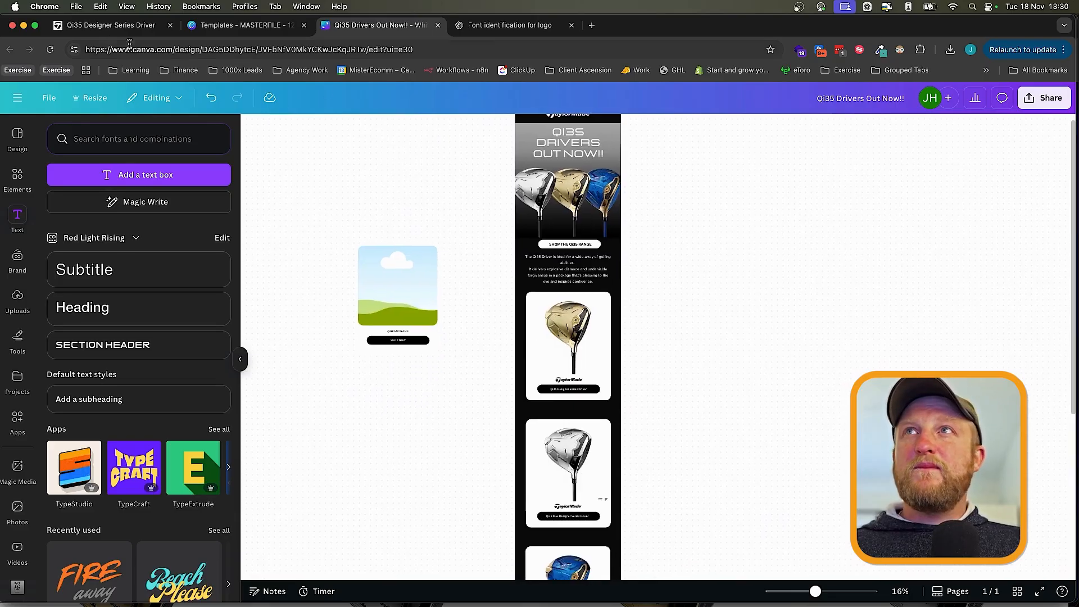
- Switch to the TaylorMade website, open its home page and look through its features and latest news for email content
left_click(136, 27)
left_click(155, 130)
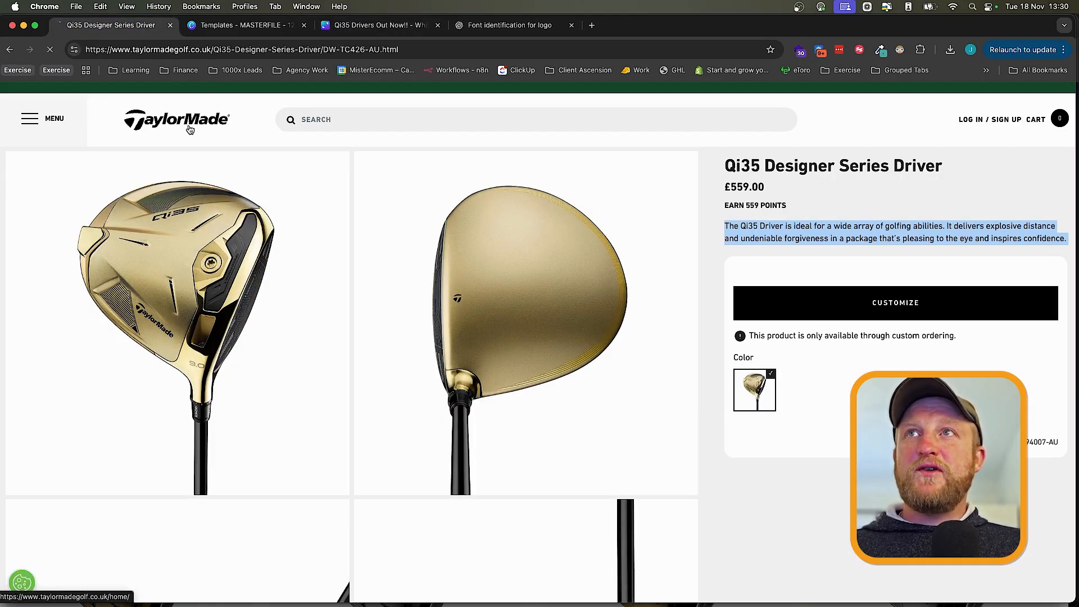
scroll(540, 267, "down", 15)
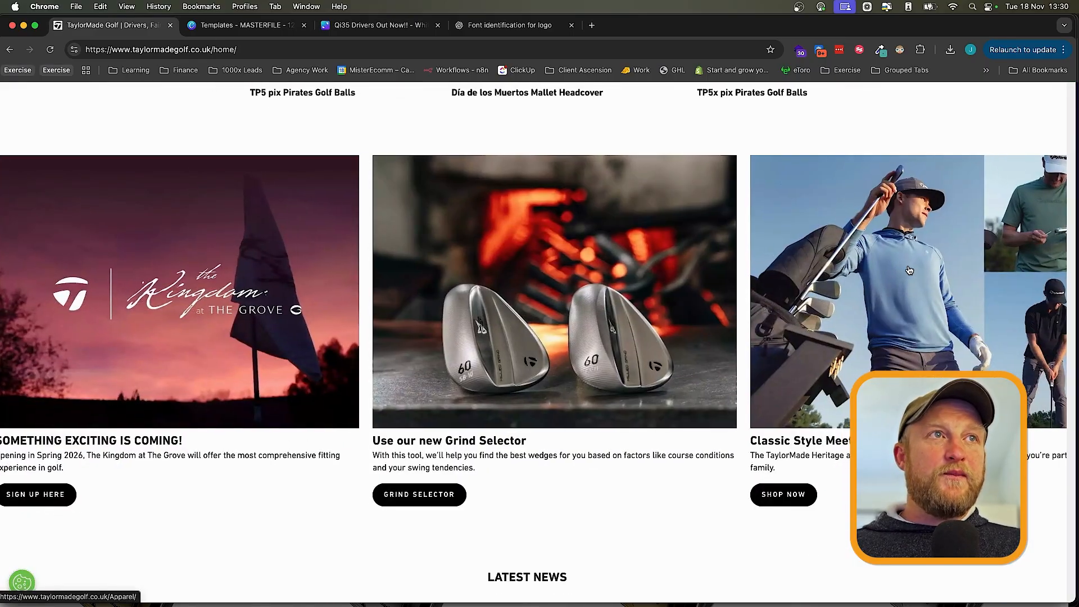
scroll(422, 429, "down", 4)
scroll(421, 429, "up", 8)
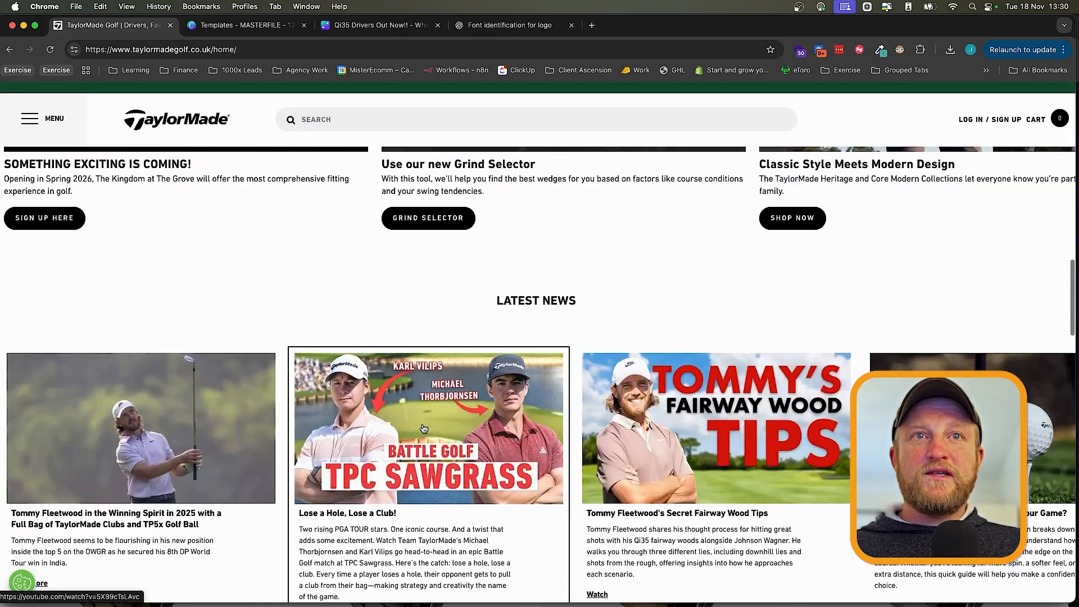
scroll(450, 249, "down", 4)
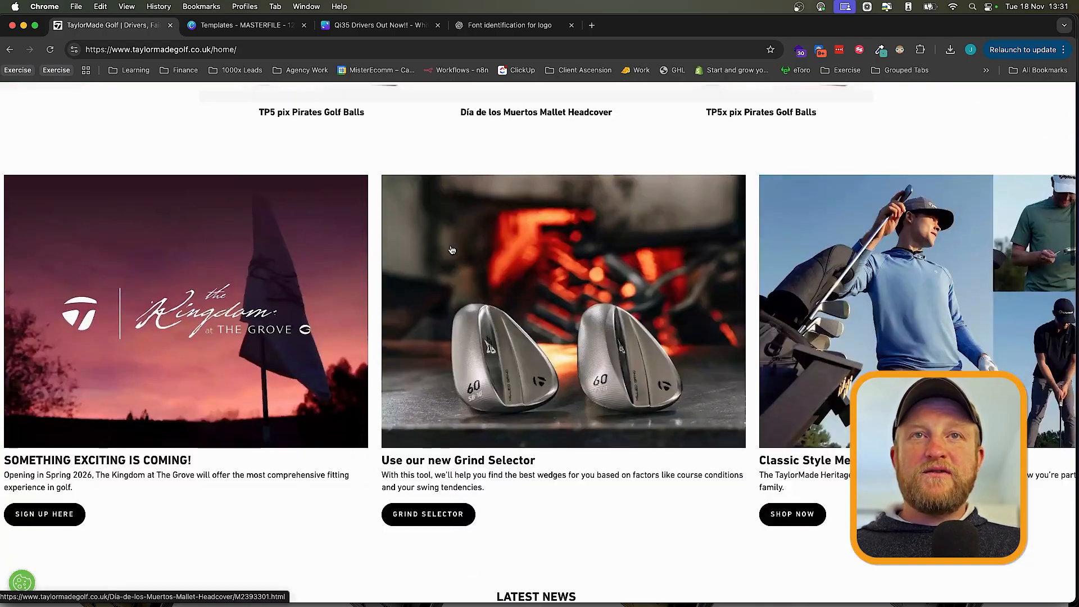
scroll(450, 225, "up", 15)
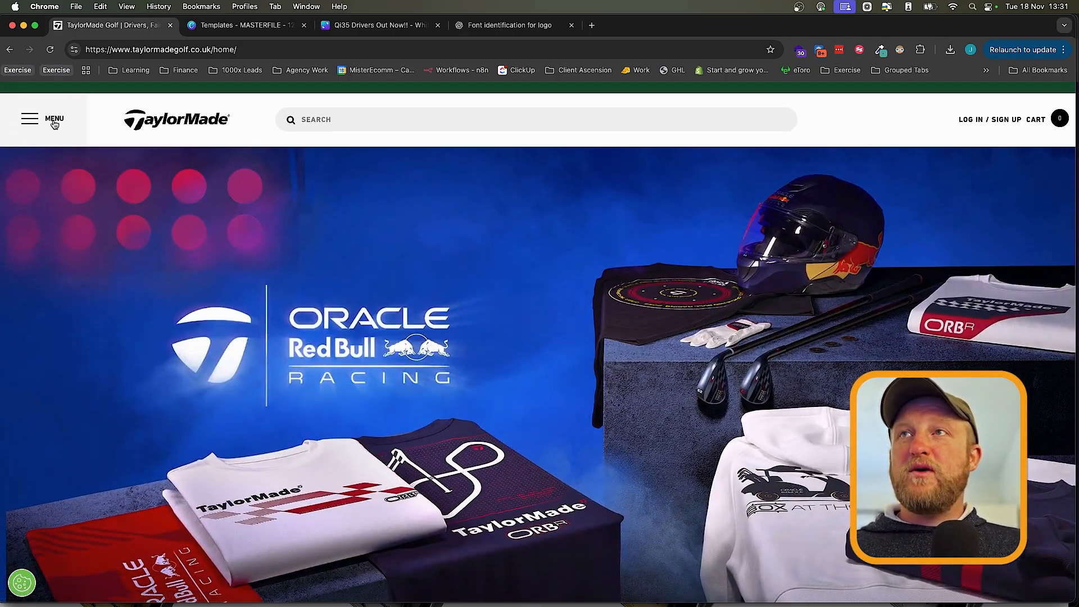
- Open the Clubhouse section of the TaylorMade website
left_click(54, 119)
mouse_move(96, 185)
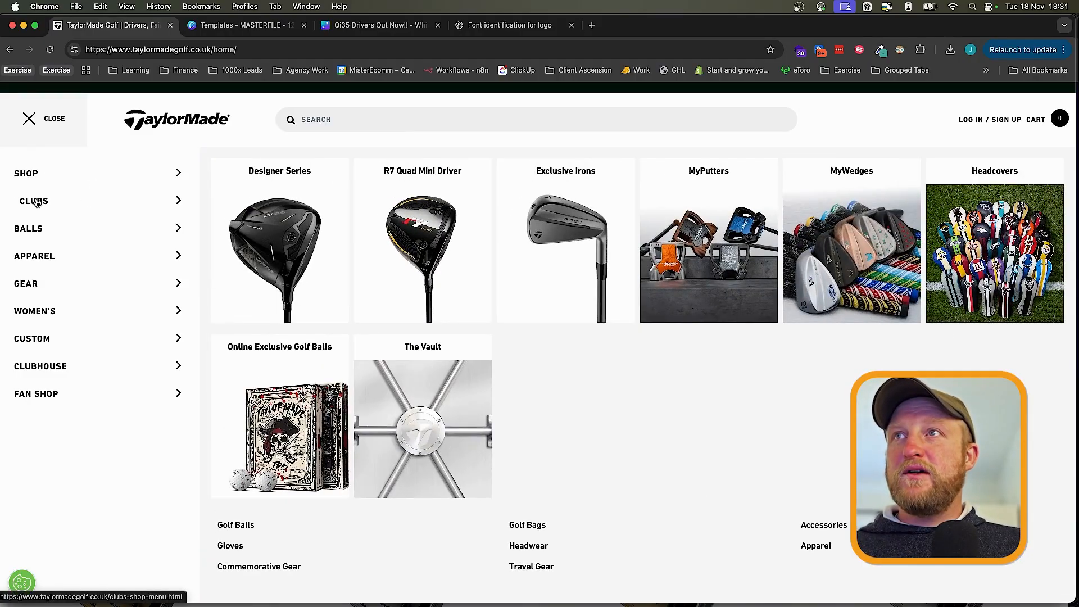
mouse_move(55, 241)
mouse_move(55, 264)
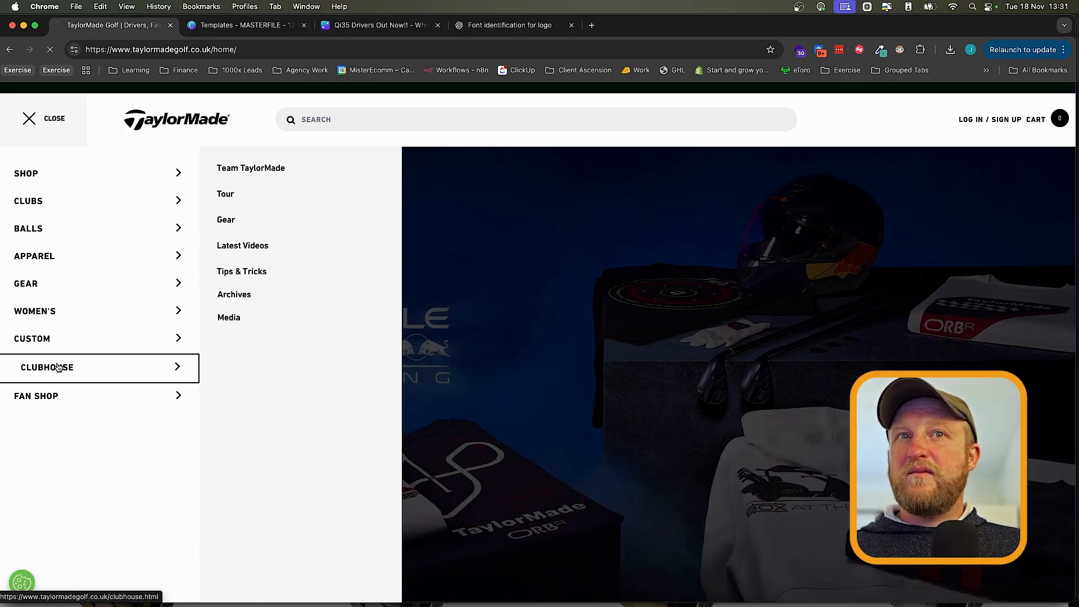
left_click(56, 366)
- Open the article "Why 2025 is the Year of the Spider" and look through its text and images
scroll(628, 327, "down", 12)
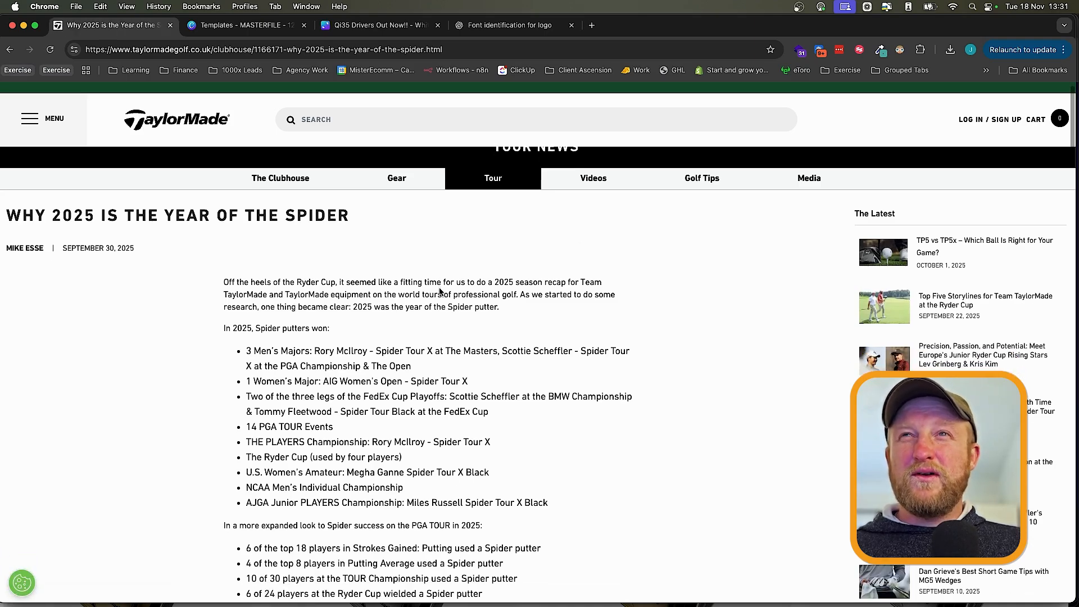
scroll(439, 289, "down", 8)
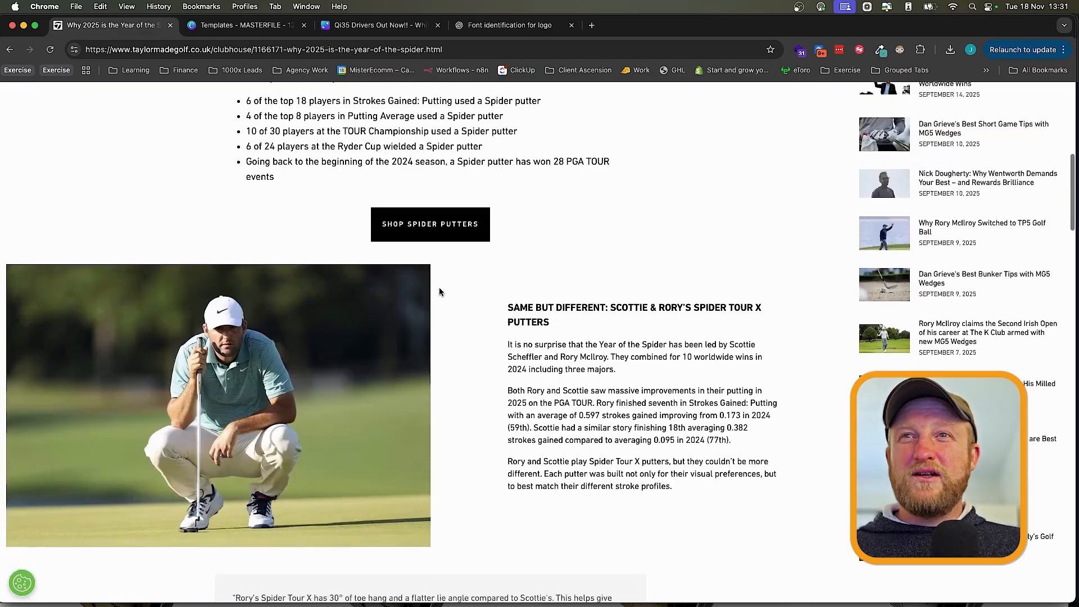
scroll(375, 296, "down", 14)
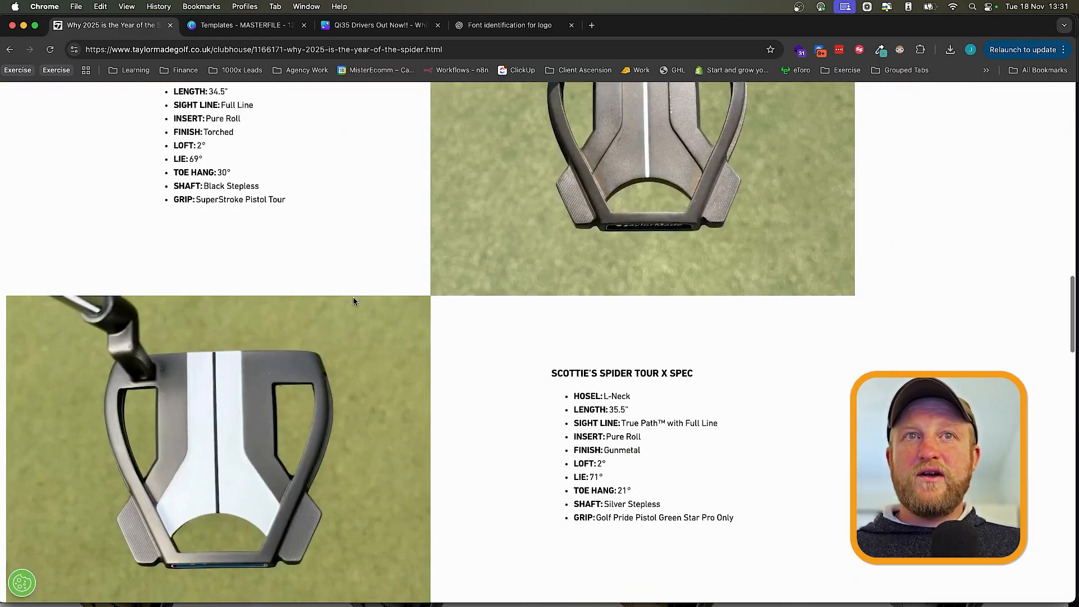
scroll(354, 301, "down", 10)
scroll(353, 302, "down", 20)
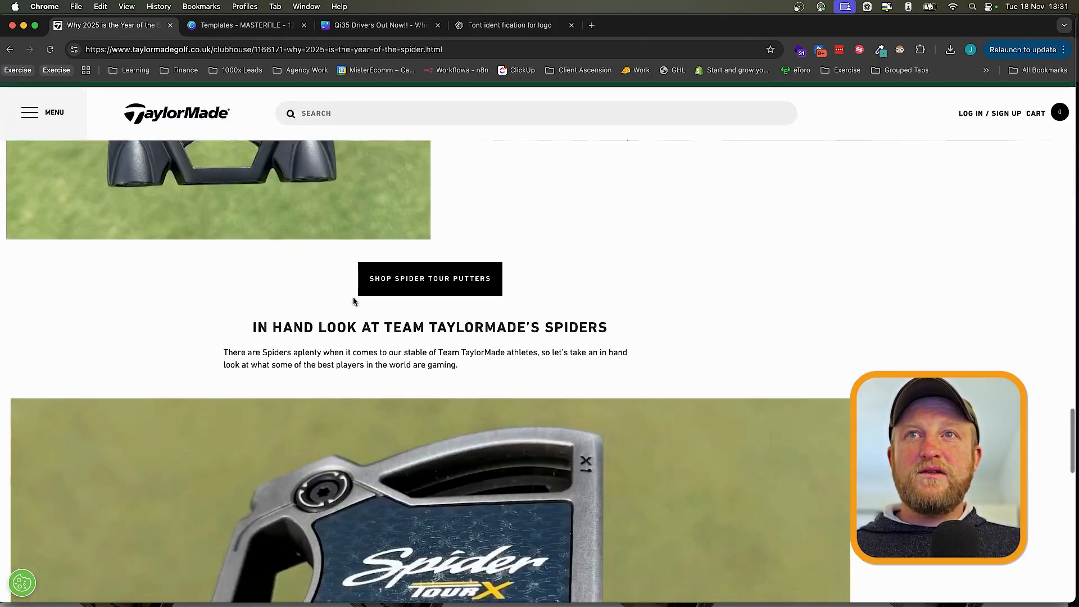
scroll(353, 302, "down", 10)
- Return to the Clubhouse page and save the cover image of the "Why 2025 is the Year of the Spider" article
scroll(353, 302, "left", 5)
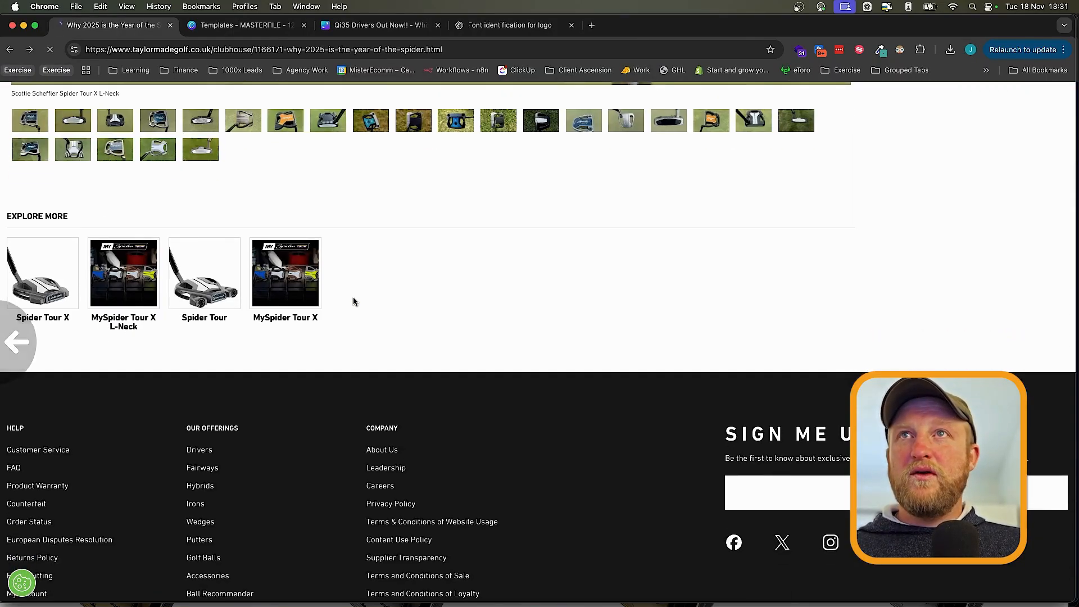
right_click(209, 304)
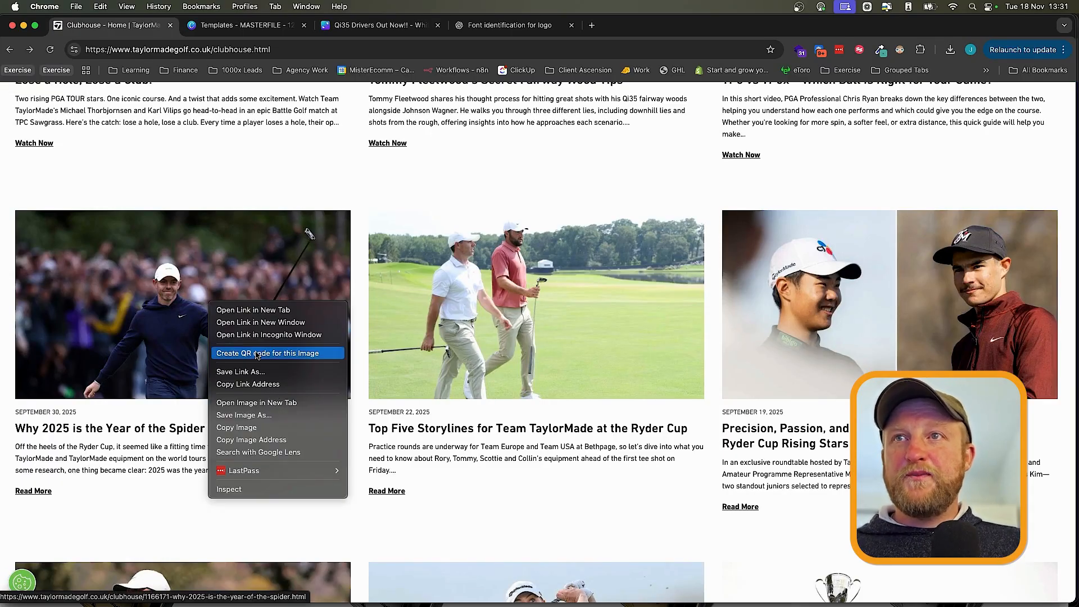
left_click(259, 416)
key("Return")
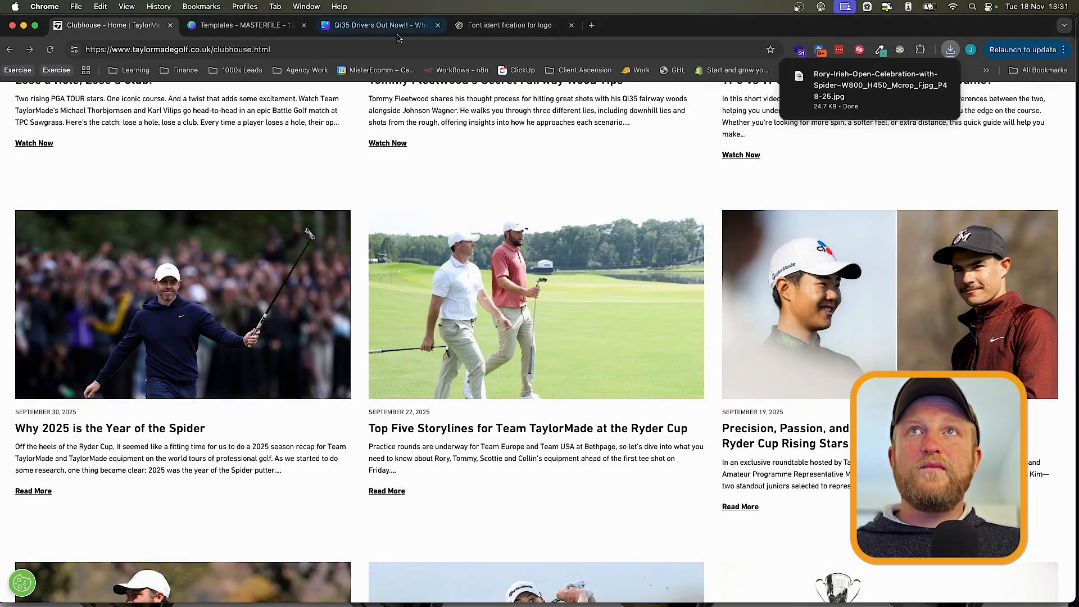
- Switch back to the Canva design and place the downloaded golfer photo on the black background below the second shop button
key("super+3")
scroll(591, 238, "down", 10)
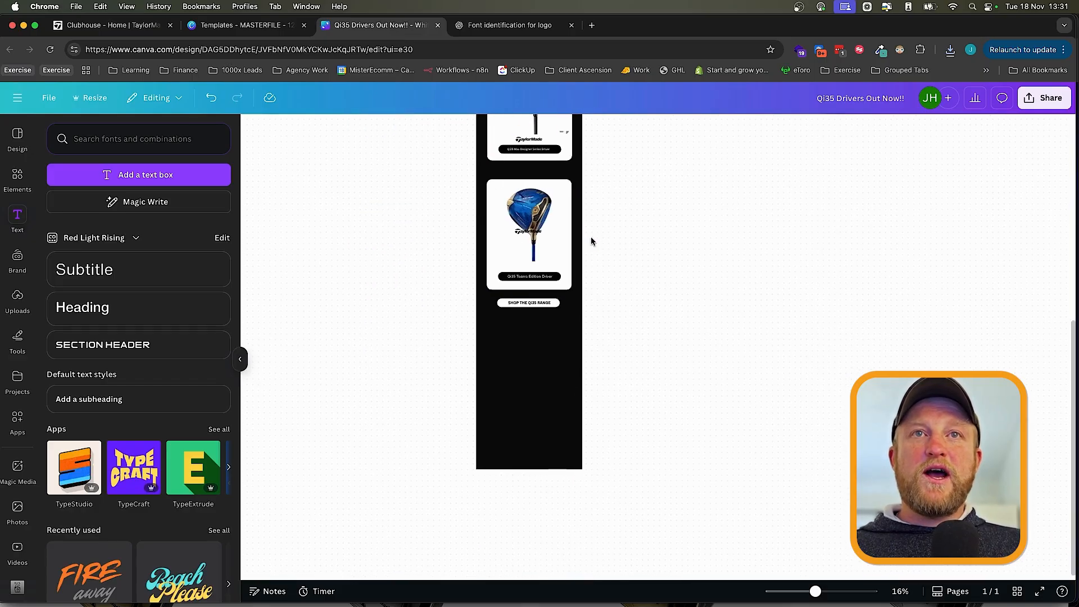
left_click(950, 52)
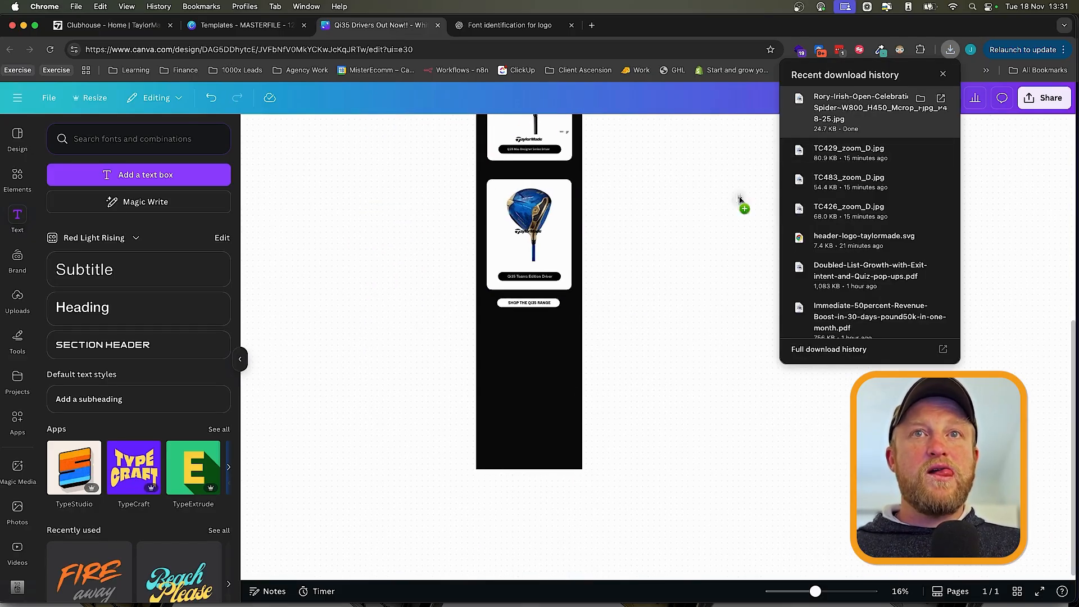
left_click_drag(532, 351, 532, 350)
left_click_drag(654, 345, 499, 321)
- Enlarge the golfer photo proportionally until it nearly spans the width of the email, and deselect it
scroll(499, 321, "up", 5)
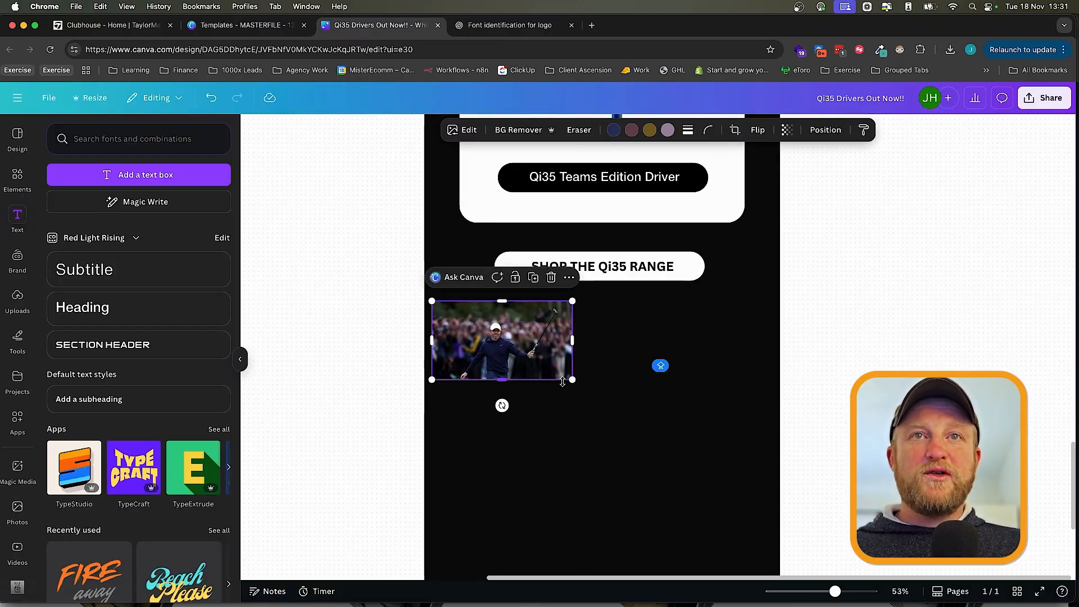
left_click_drag(569, 380, 795, 446)
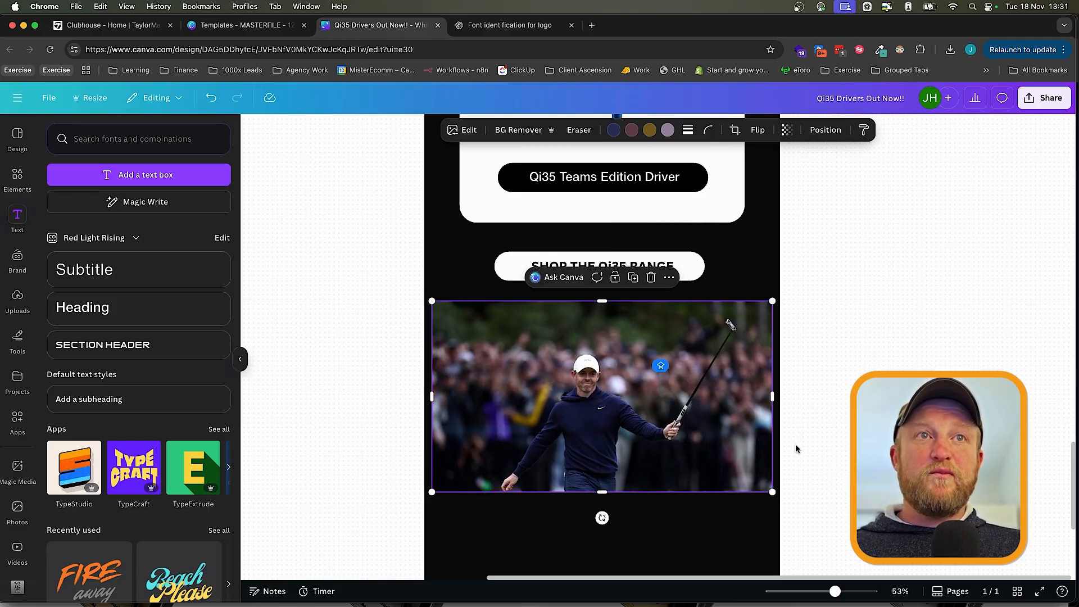
key("Escape")
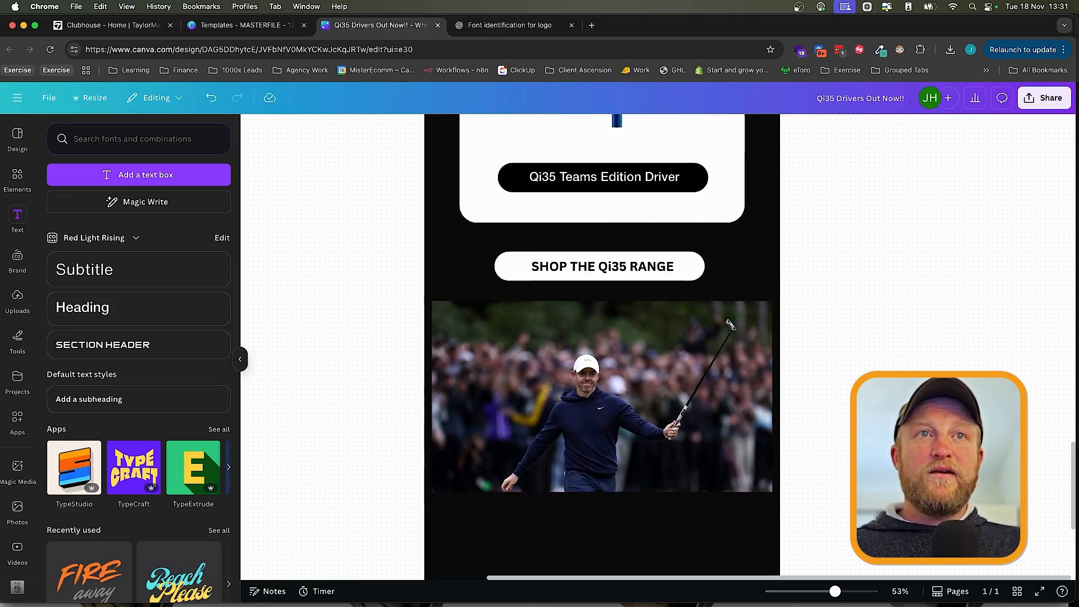
scroll(753, 241, "down", 3)
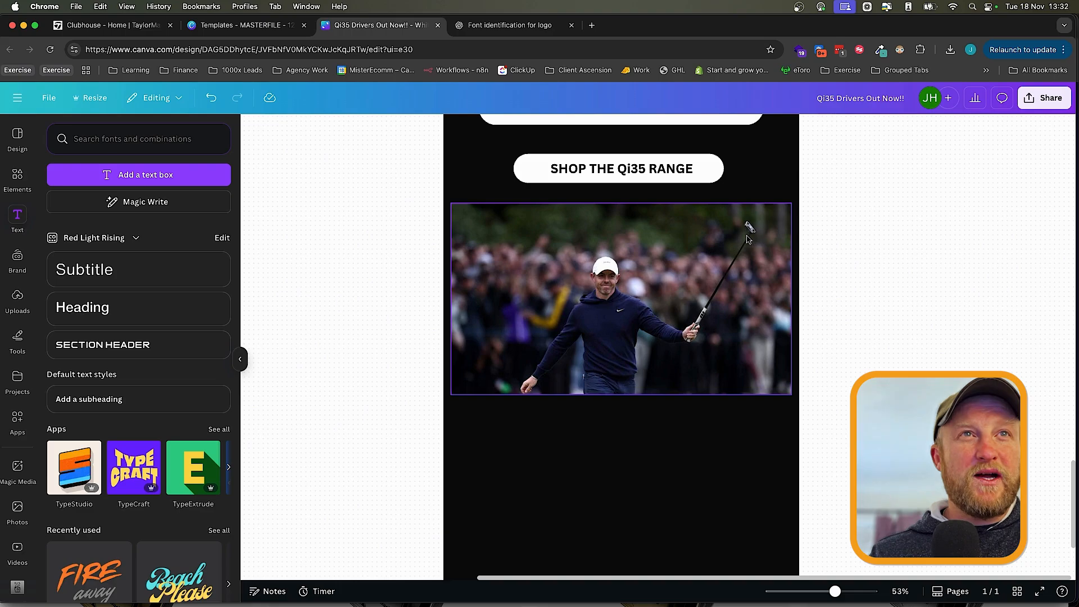
- Move the golfer photo down to leave a gap below the second shop button
scroll(748, 238, "up", 10)
scroll(748, 238, "down", 5)
scroll(739, 250, "down", 3)
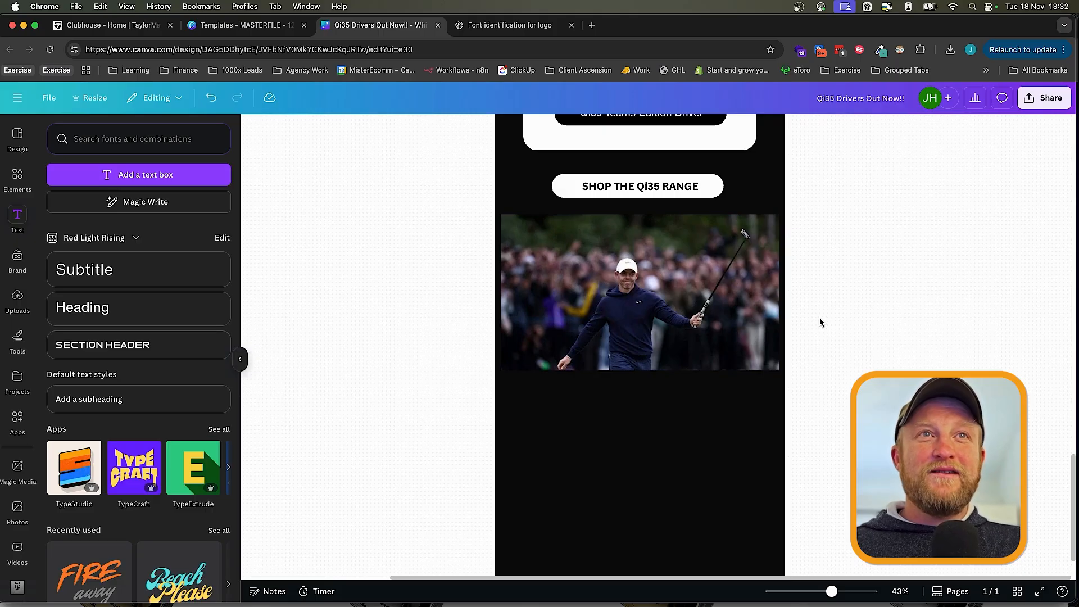
left_click_drag(617, 268, 617, 315)
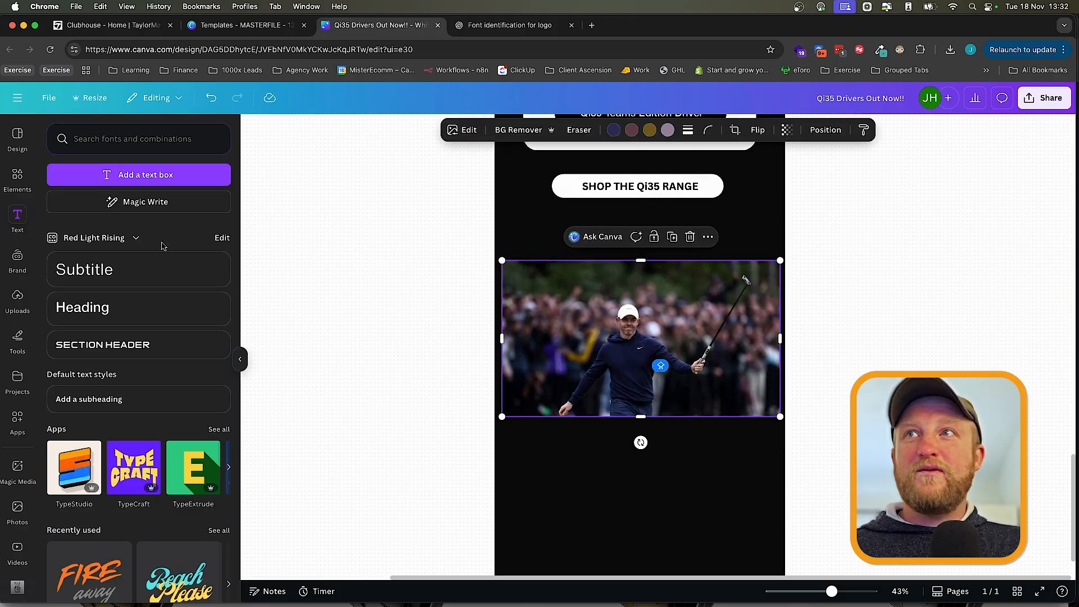
- Copy the Qi35 Driver description paragraph, place the copy between the second shop button and the golfer photo, and select its text
scroll(529, 292, "down", 10)
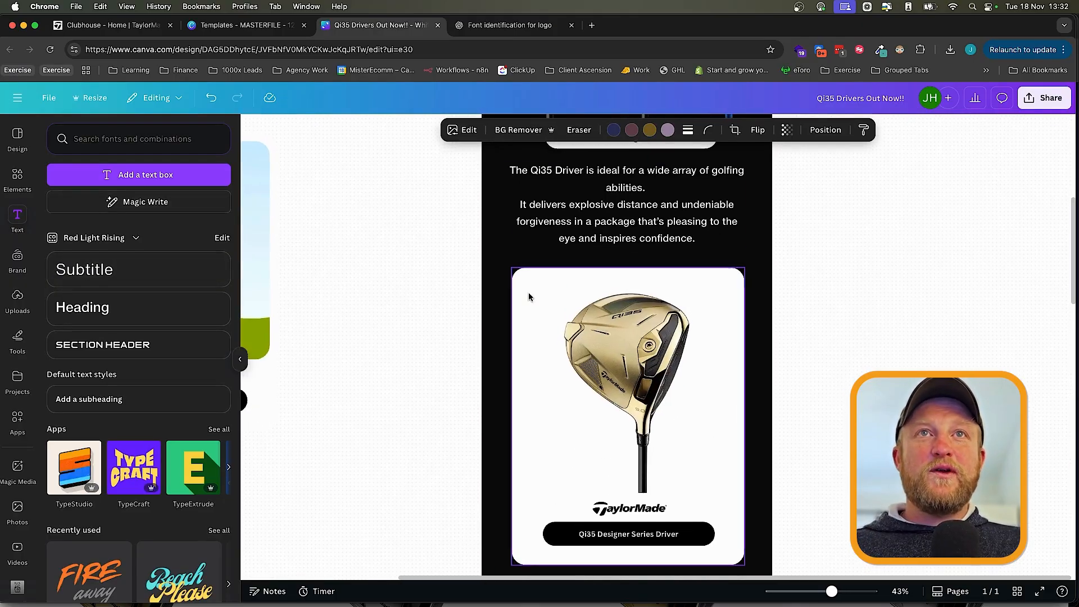
left_click(580, 231)
key("super+c")
scroll(580, 232, "down", 18)
key("super+v")
left_click_drag(574, 331, 609, 269)
triple_click(622, 272)
key("super+a")
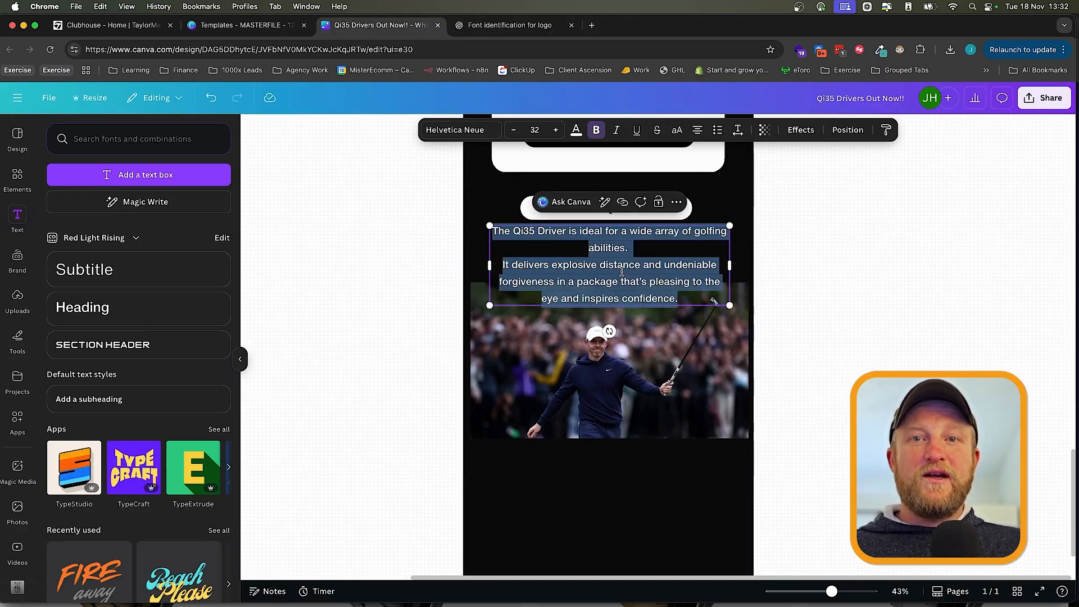
- Replace the copied paragraph's text with "If it's good enough for Rory it's good enough for you!!"
key("BackSpace")
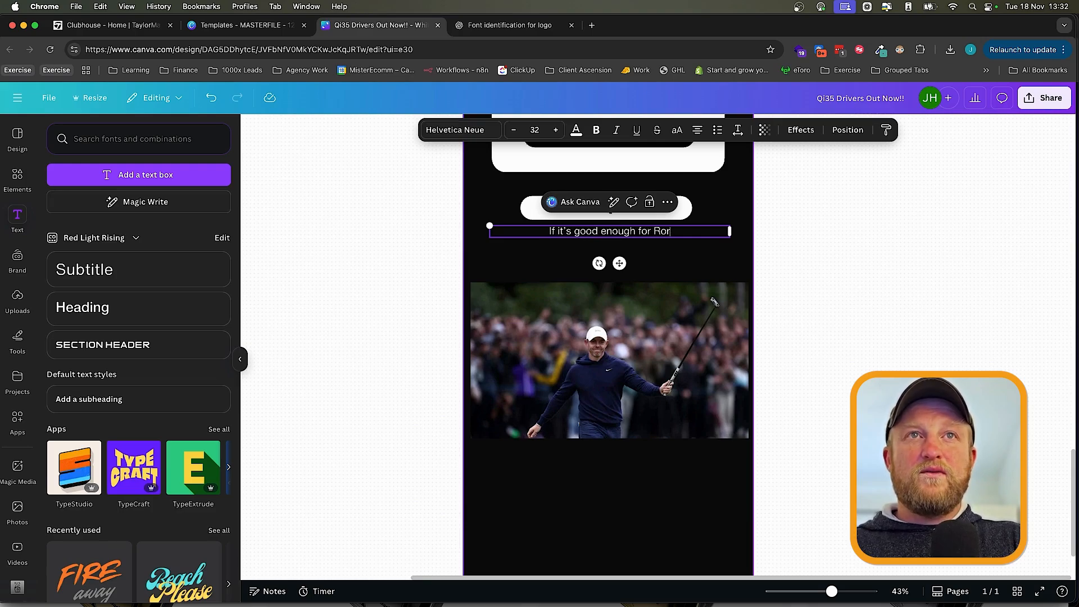
type("good enough for you!!")
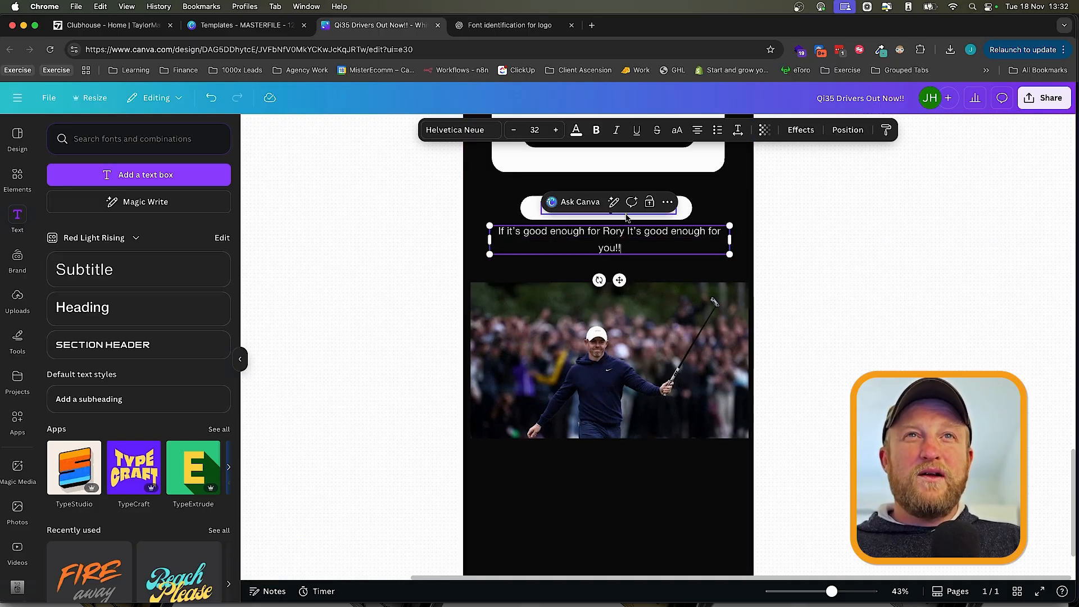
left_click(636, 231)
key("BackSpace")
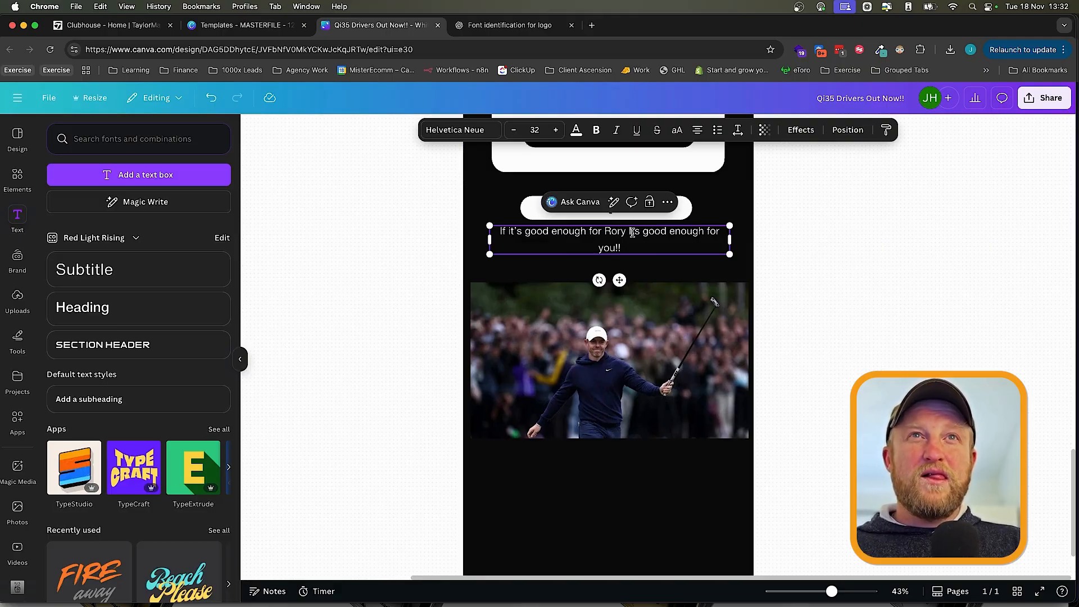
type("'")
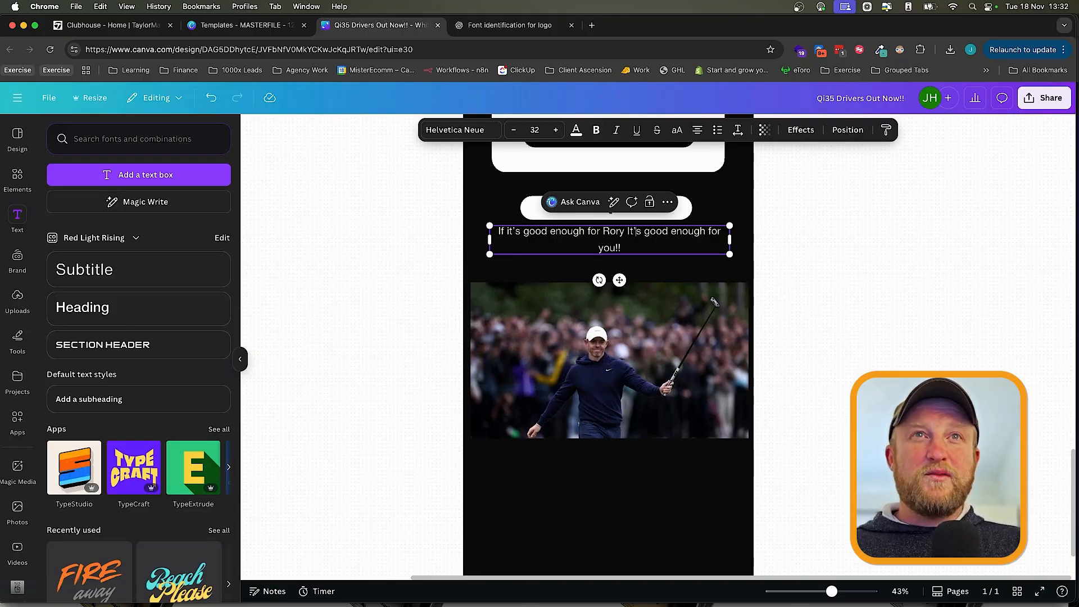
left_click(630, 231)
key("BackSpace")
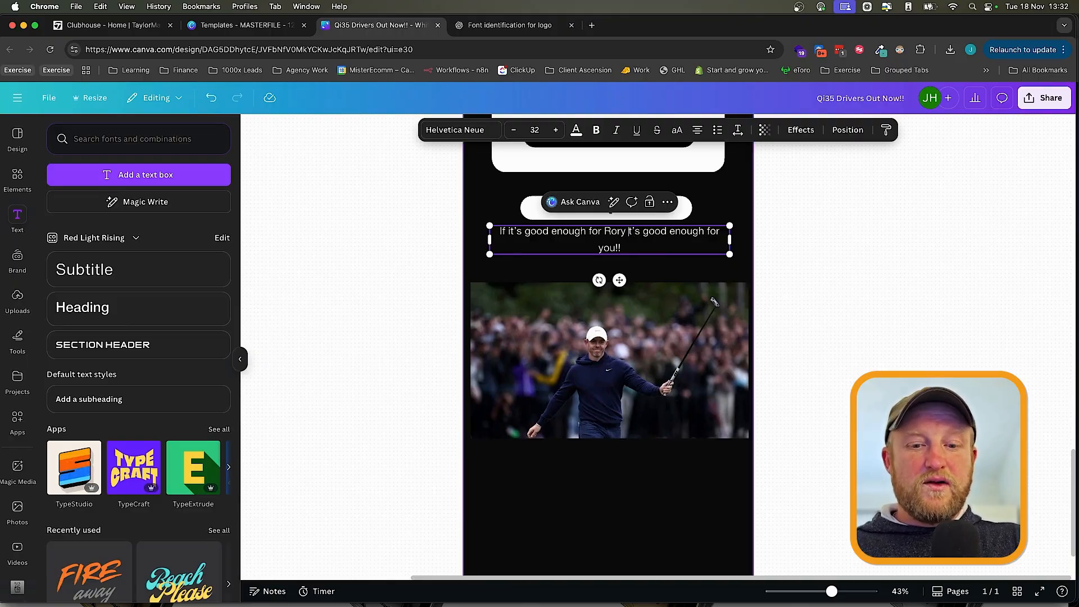
type("i")
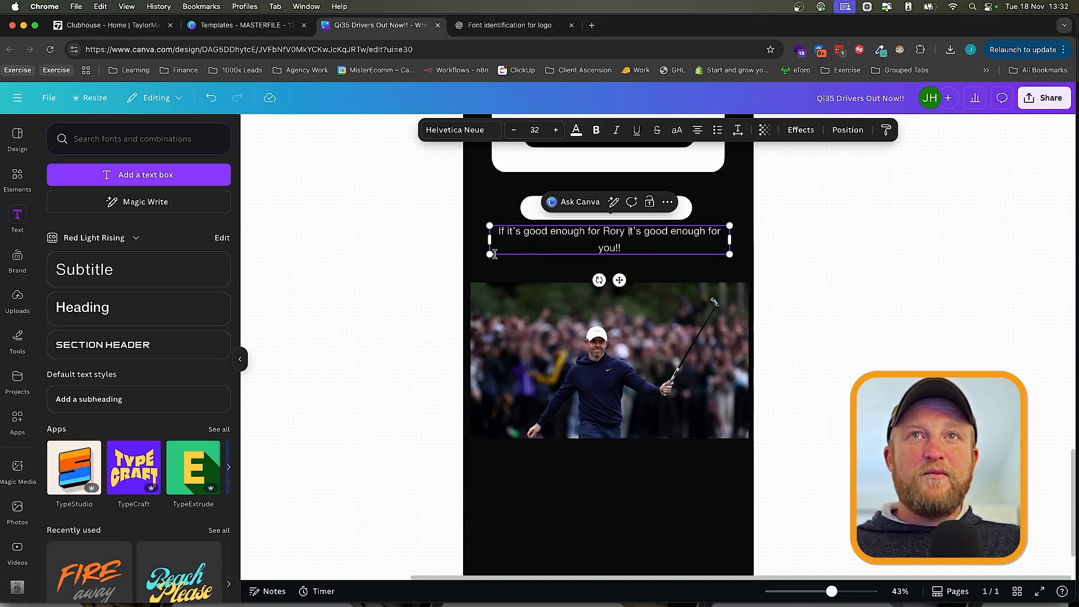
- Enlarge the Rory line's text box to nearly the email's width and raise its font size to 49.1
left_click_drag(492, 254, 464, 257)
left_click_drag(730, 258, 749, 268)
left_click(639, 245)
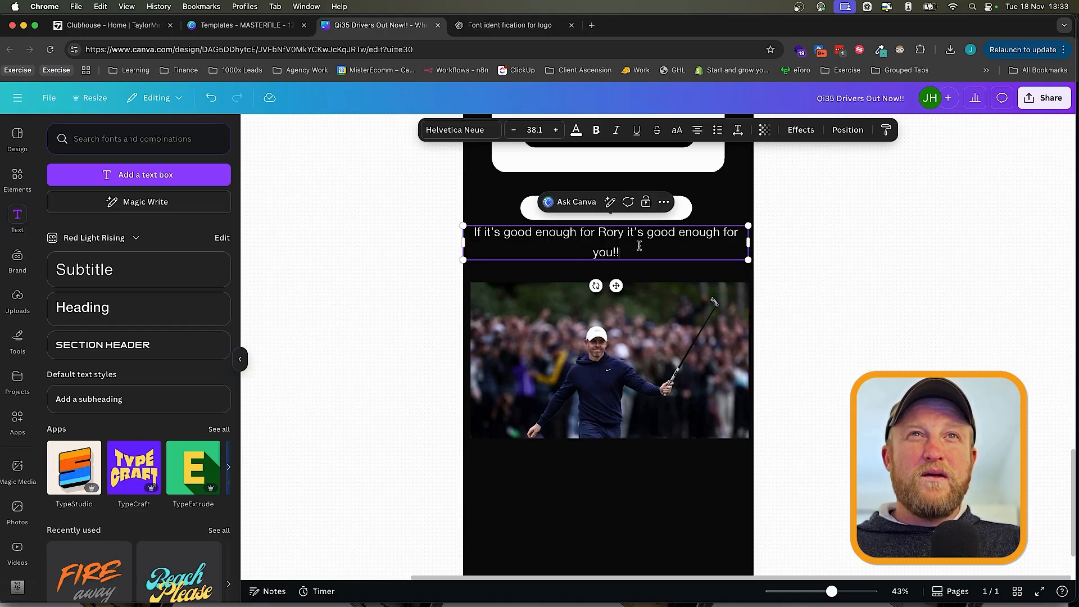
key("super+a")
left_click(556, 130)
left_click(557, 130)
left_click(557, 130)
left_click(557, 130)
left_click(557, 130)
left_click(556, 130)
left_click(556, 129)
left_click(557, 130)
left_click(557, 129)
left_click(557, 130)
- Position the Rory line evenly between the second shop button and the golfer photo, and deselect it
left_click(893, 312)
left_click(600, 242)
left_click_drag(600, 243, 606, 245)
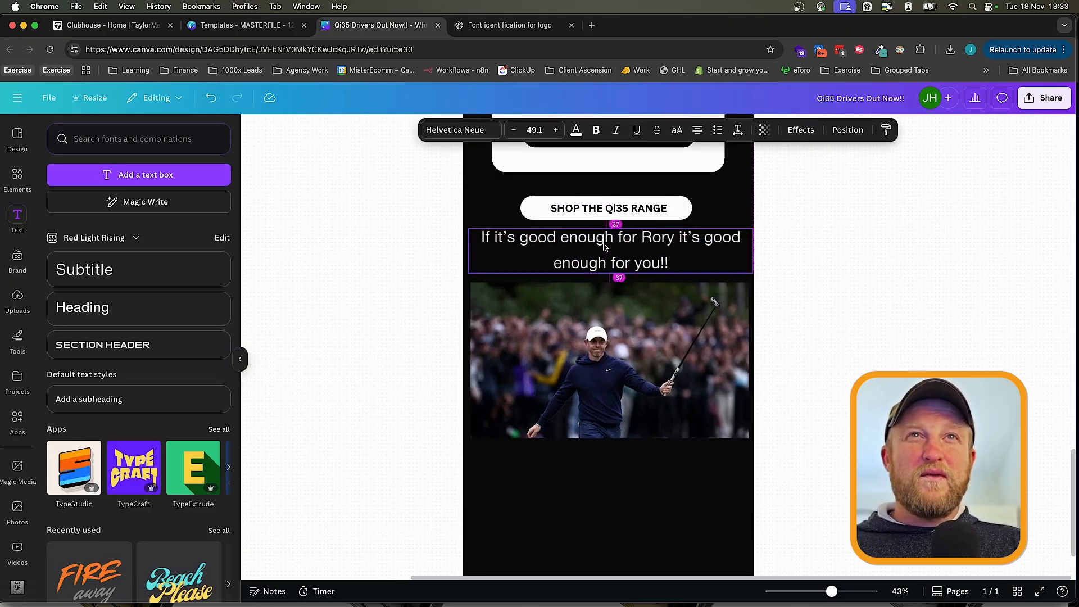
left_click(855, 320)
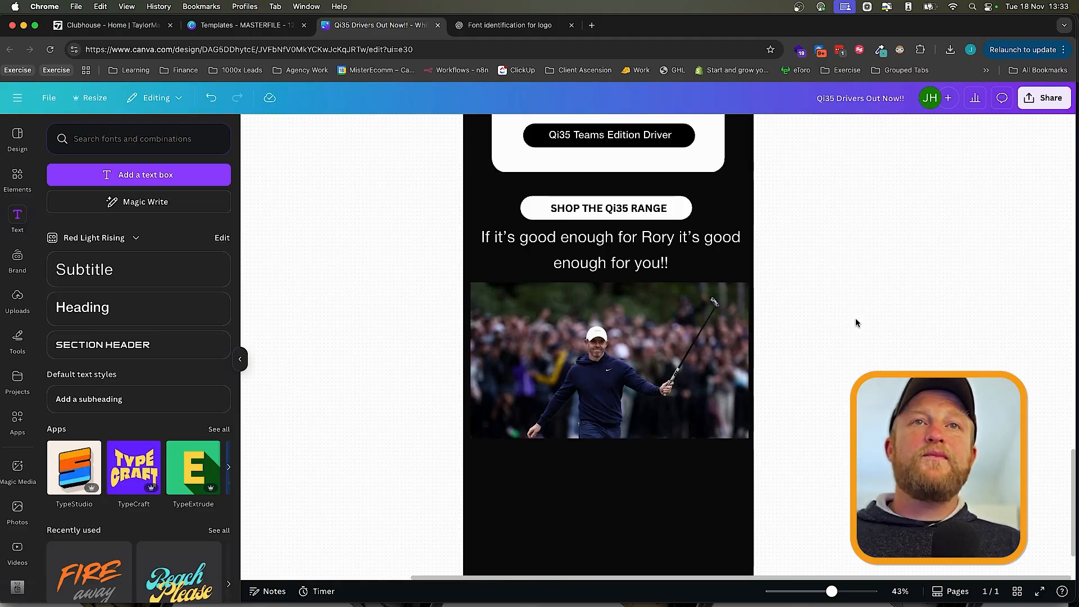
- Duplicate the "SHOP THE Qi35 RANGE" button with its label onto the lower right part of the golfer photo
left_click(570, 403)
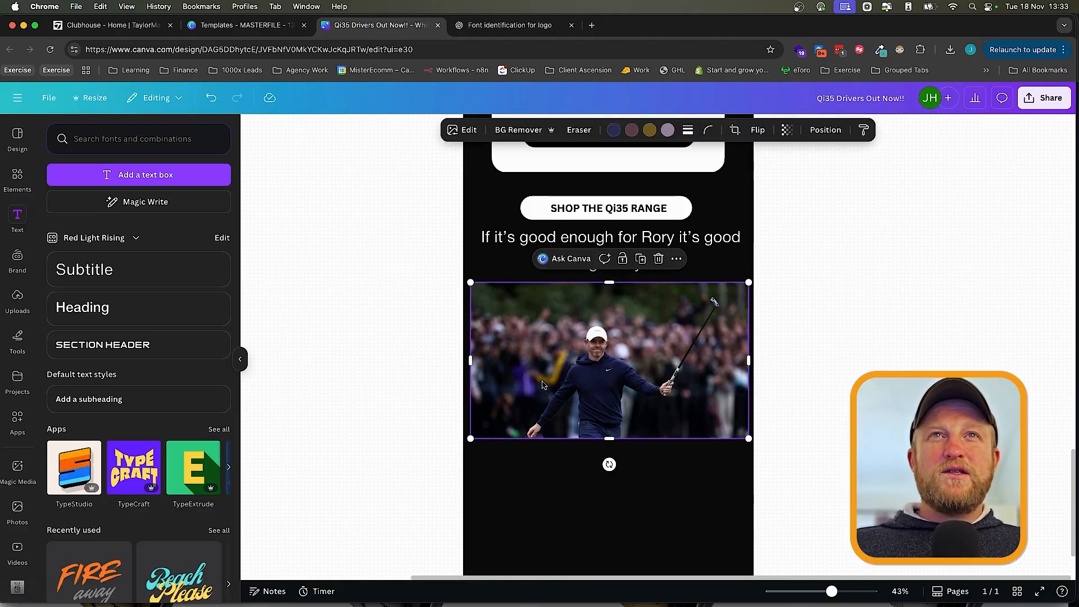
left_click(600, 206)
left_click(534, 215)
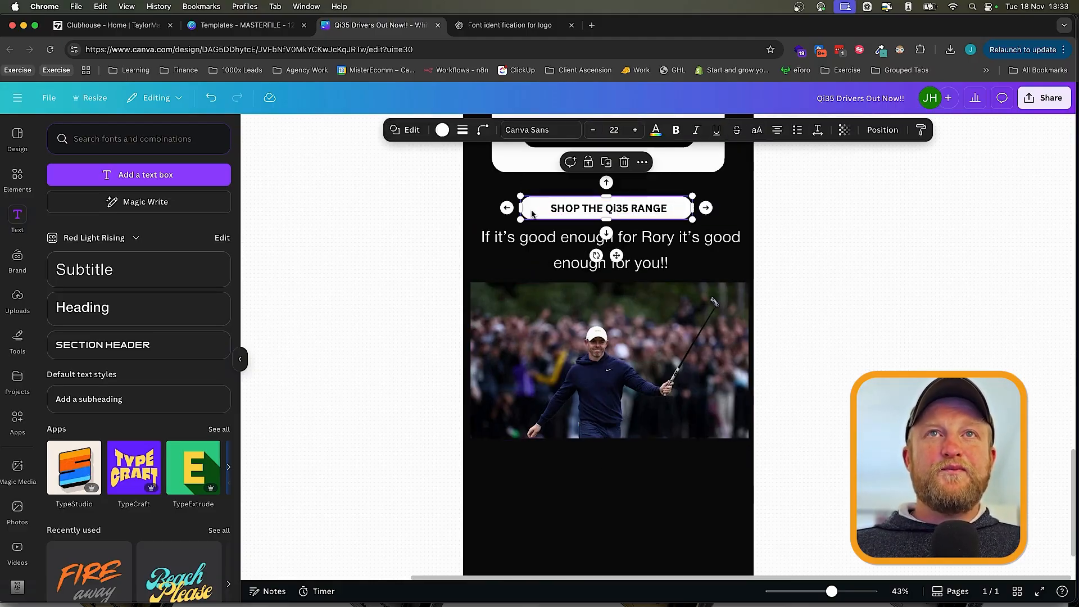
left_click(611, 214, "shift")
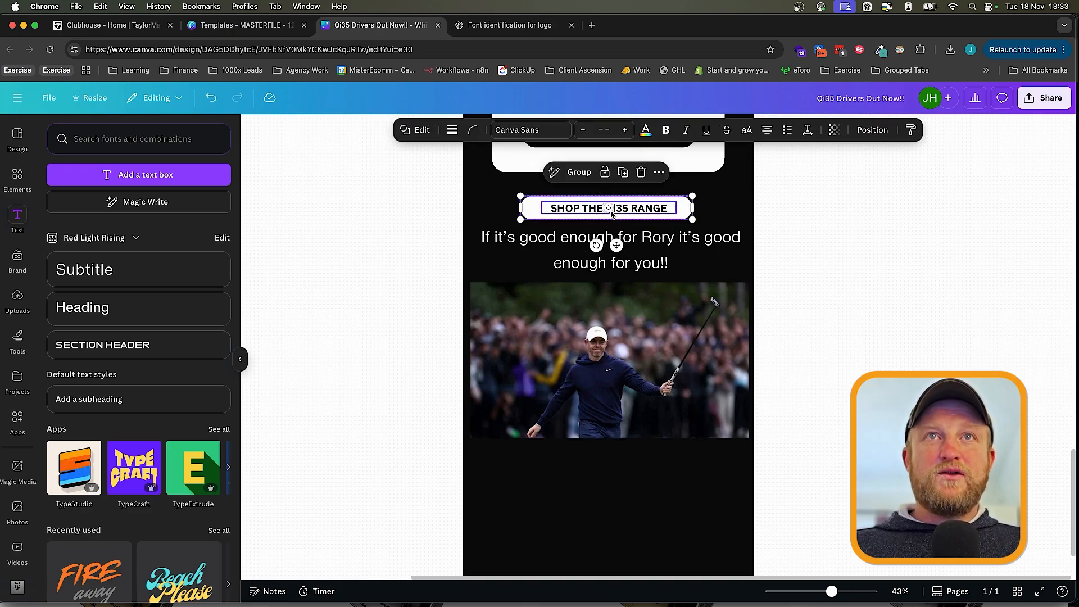
left_click(552, 210)
left_click(530, 211, "shift")
left_click_drag(580, 212, 628, 416)
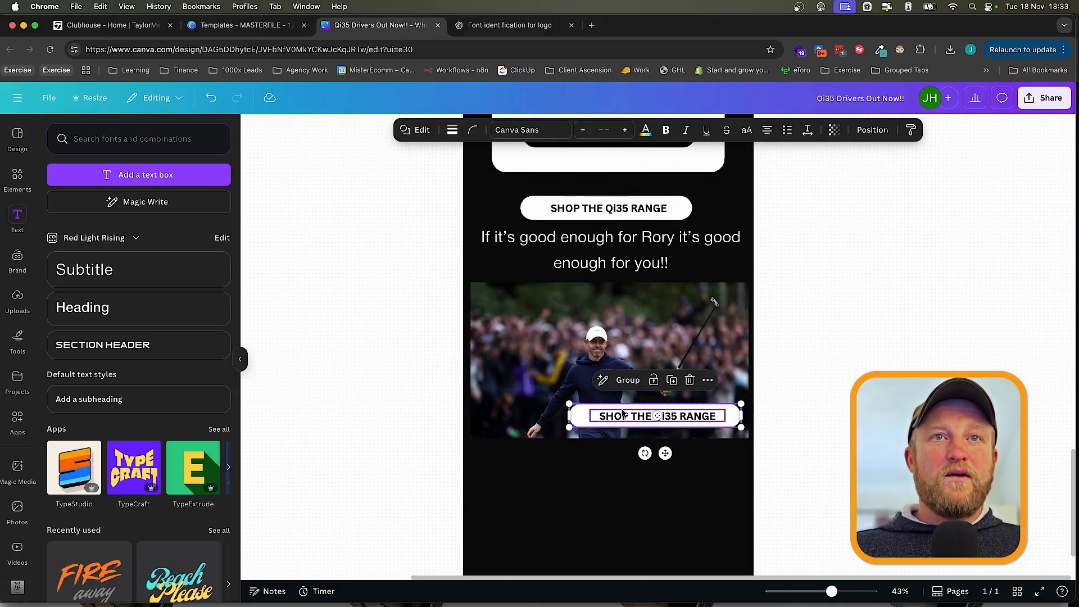
- Change the label of the button on the golfer photo to "Grab Yours Today"
double_click(623, 414)
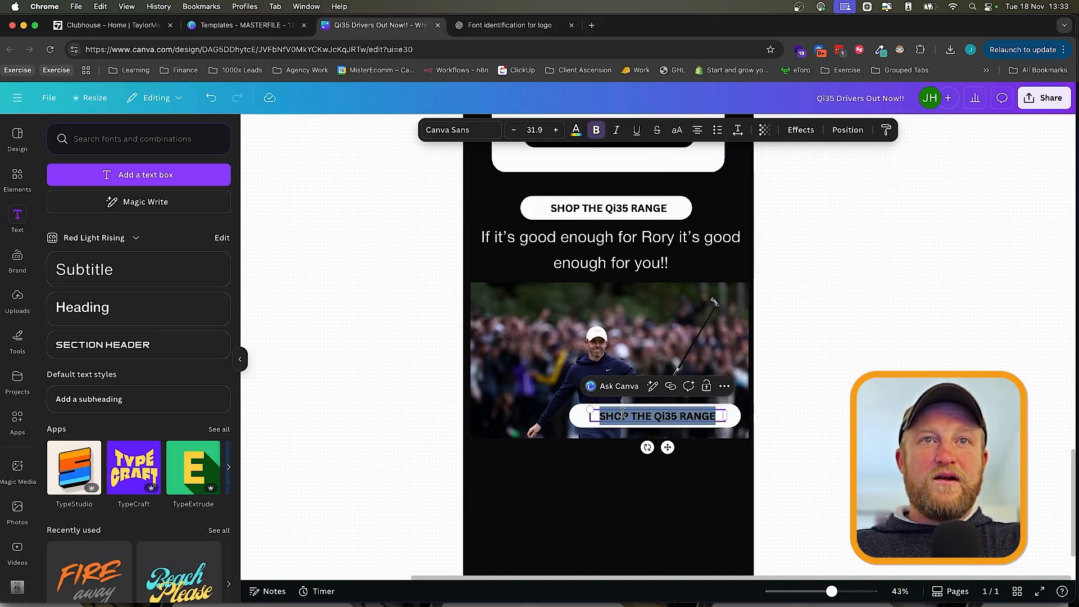
type("View")
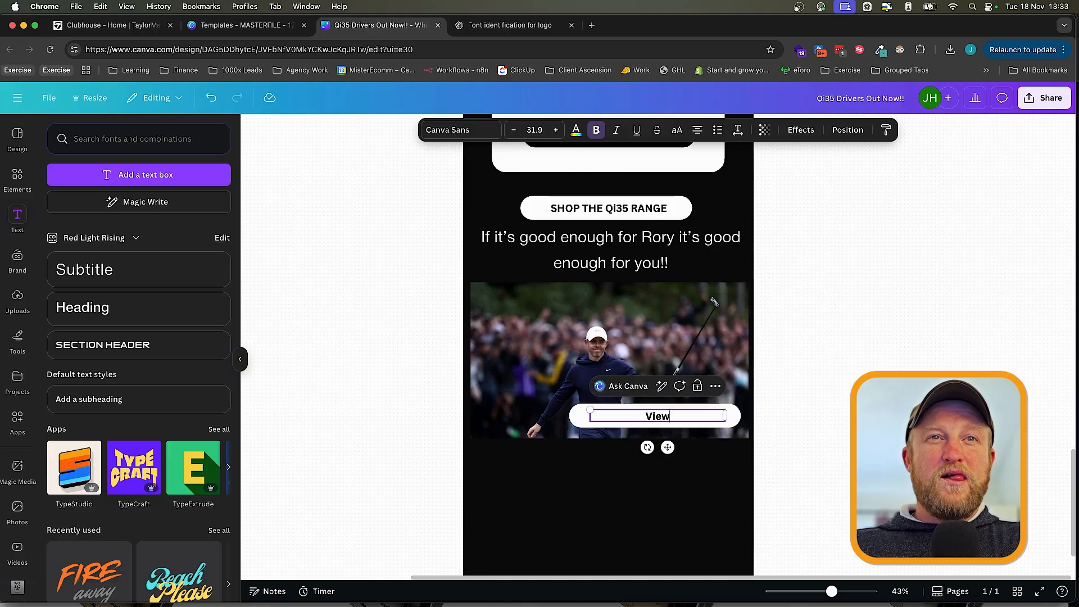
key("BackSpace")
key("BackSpace")
key("BackSpace")
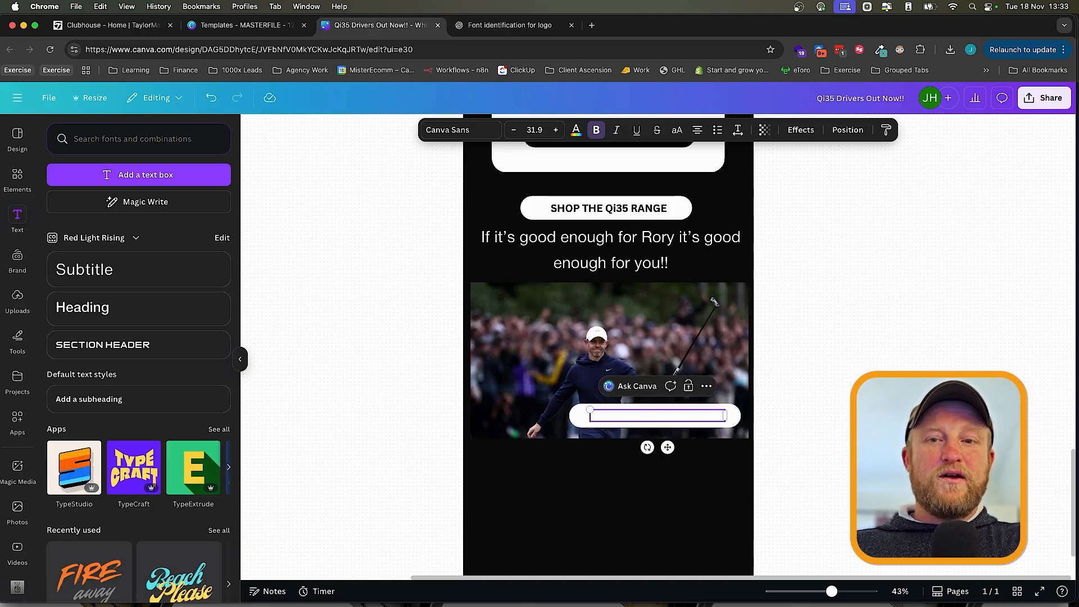
type("Grab Y")
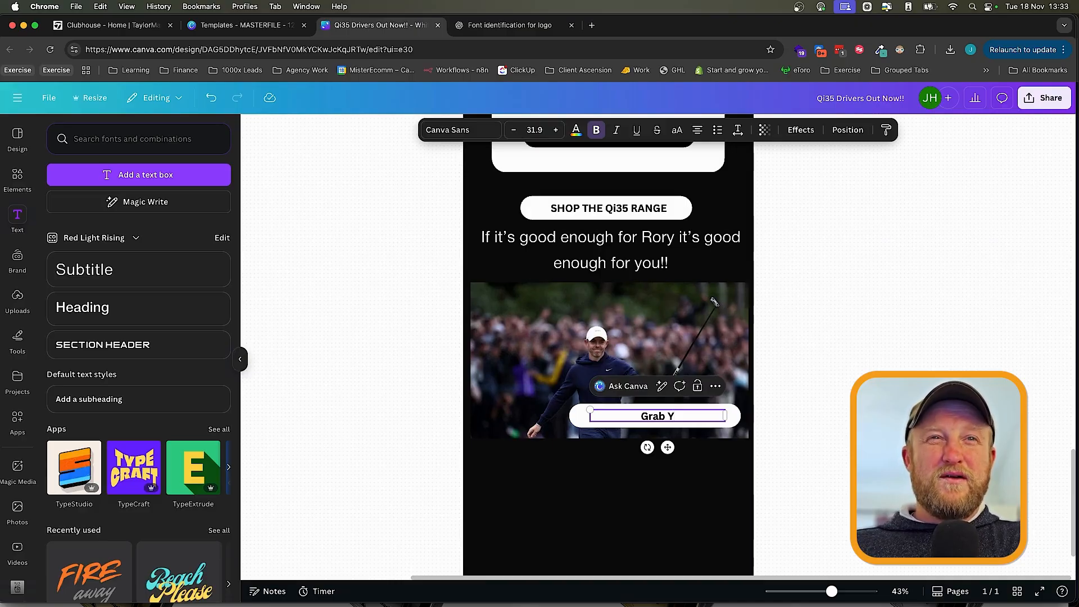
type("ours Today")
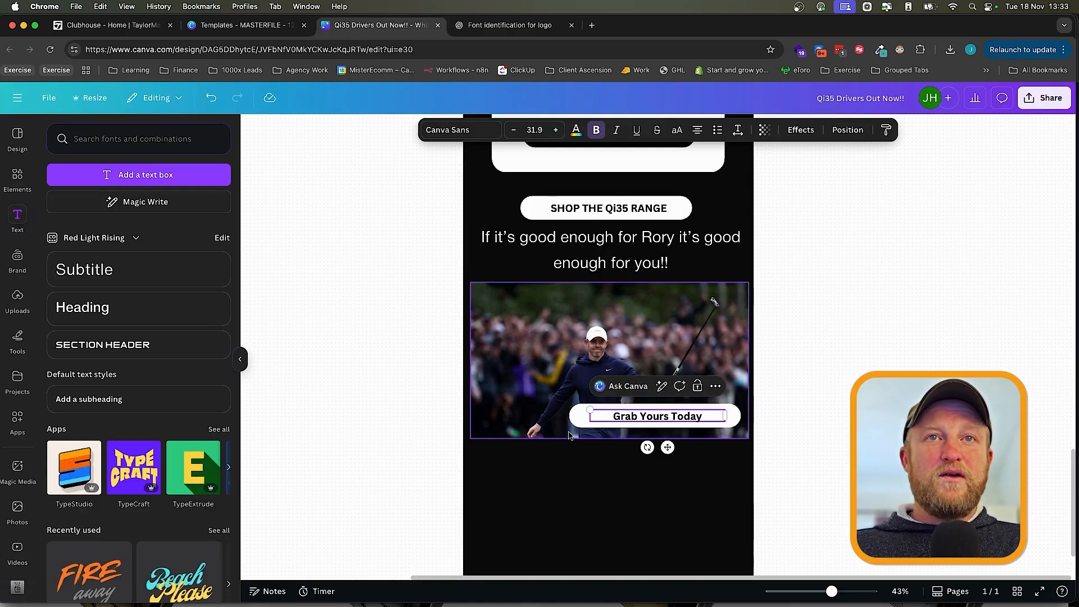
- Narrow the white button shape to fit "Grab Yours Today" and set the button into the golfer photo's lower right corner
left_click(574, 418)
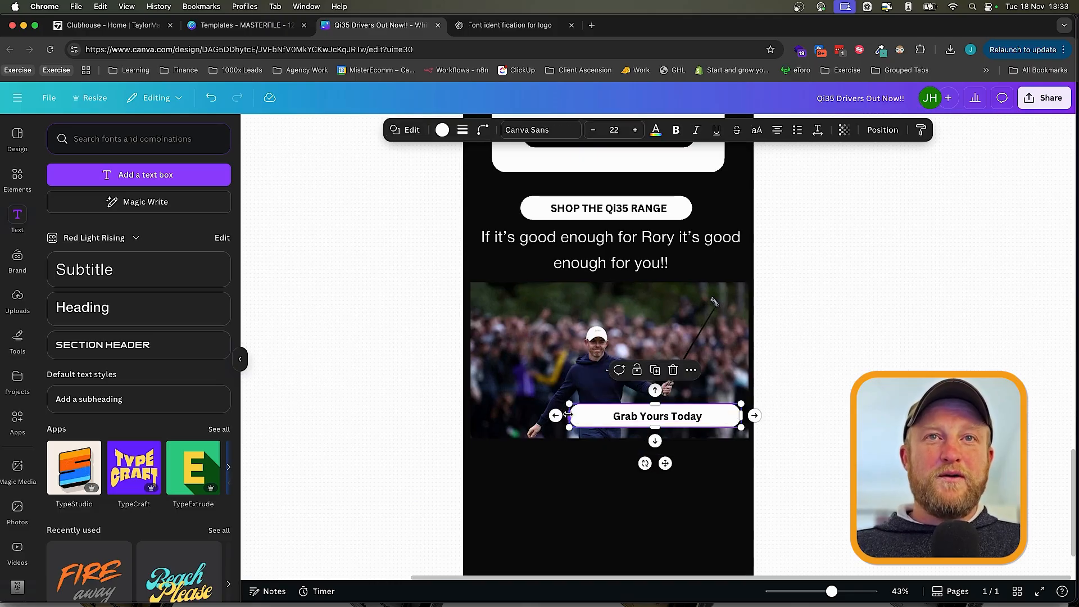
left_click_drag(567, 415, 604, 416)
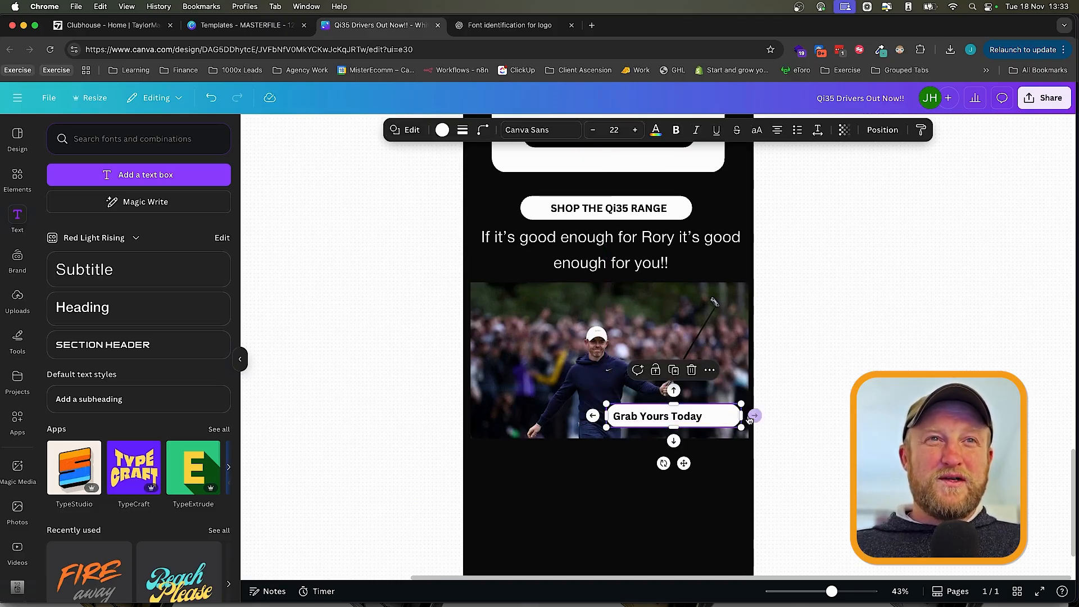
left_click_drag(741, 417, 680, 422)
left_click(673, 417)
left_click(775, 419)
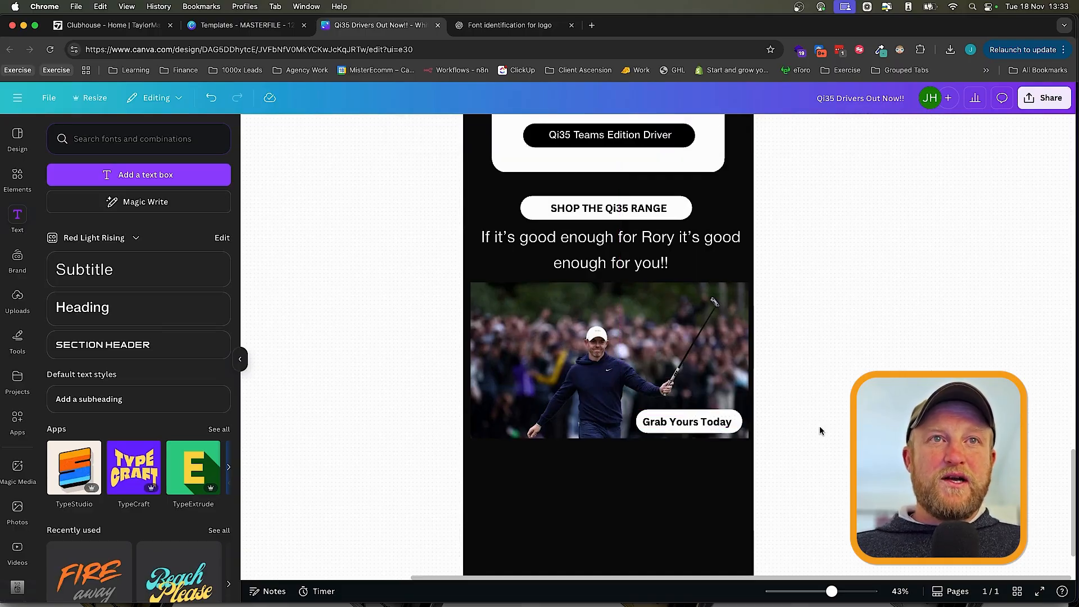
- Reposition the diagonal-line graphic beside the gold driver card, recolour it white and send it backward
scroll(820, 431, "down", 3)
scroll(820, 431, "down", 5)
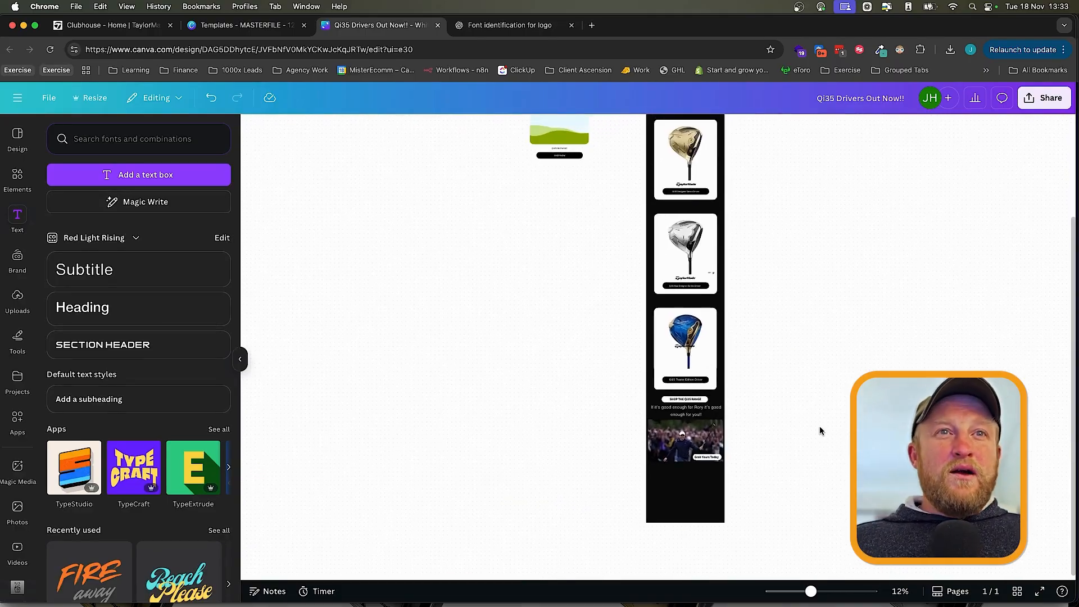
scroll(820, 431, "up", 3)
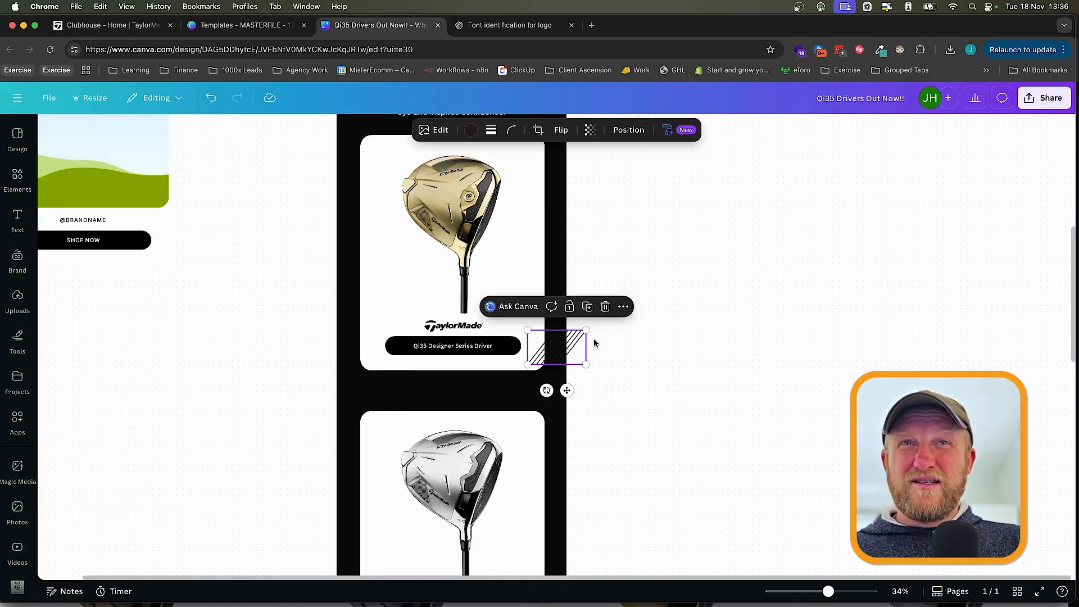
left_click_drag(562, 348, 602, 243)
left_click(471, 130)
left_click(165, 218)
left_click(628, 130)
key("super+bracketleft")
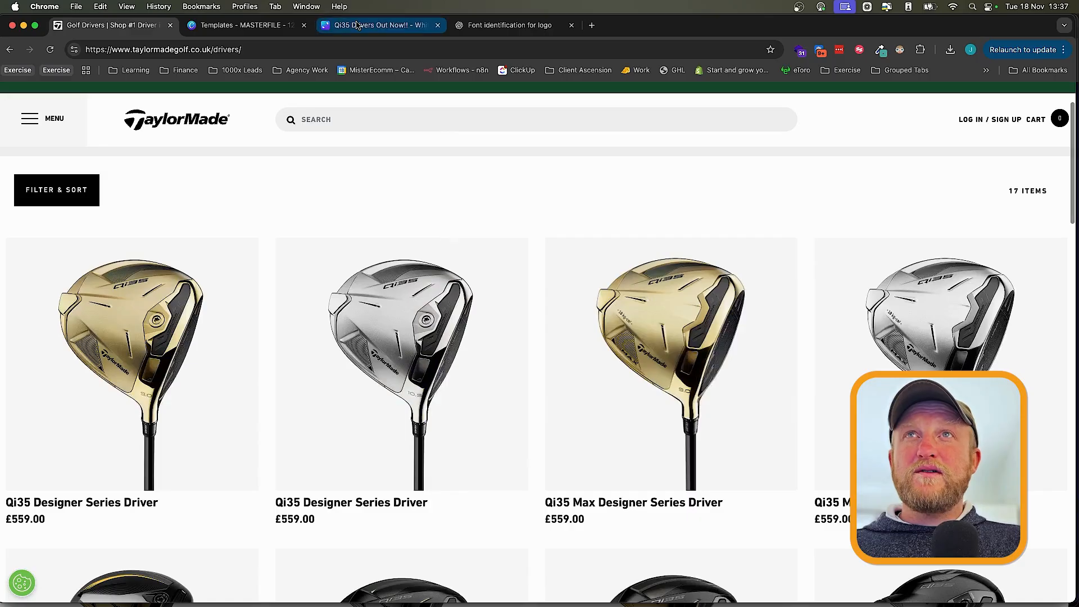
- Switch back to the Canva design and duplicate the white diagonal stripes onto the silver driver card
left_click(356, 24)
left_click(715, 334)
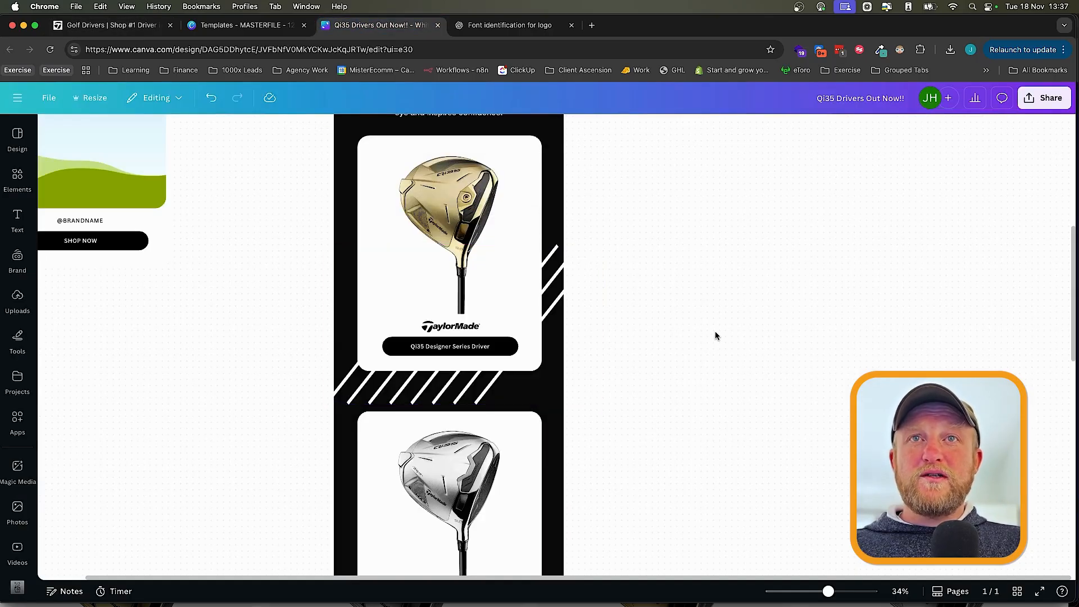
left_click(483, 394)
key("super+c")
scroll(622, 386, "down", 3)
key("super+v")
left_click_drag(593, 386, 448, 386)
- Flip the copied stripes horizontally and move their layer behind the silver driver card
left_click(560, 130)
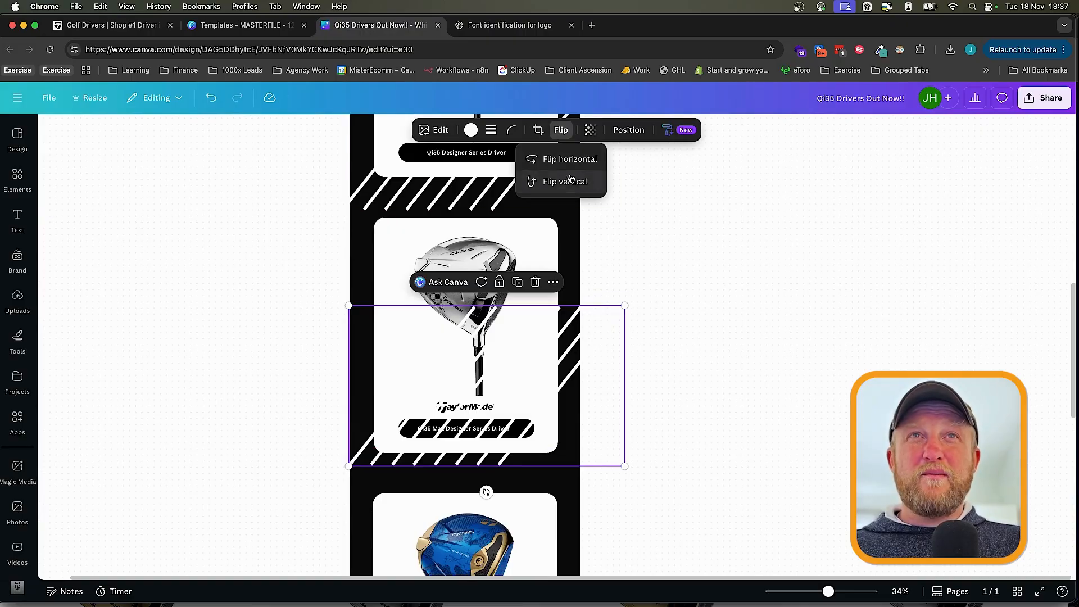
left_click(564, 160)
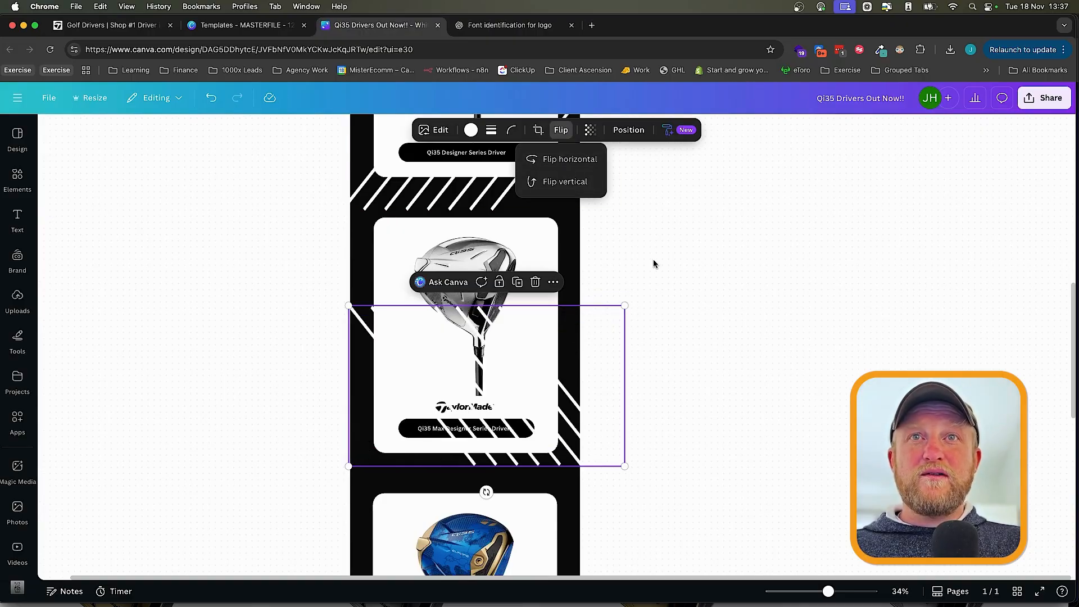
left_click(668, 315)
left_click(569, 382)
left_click(627, 130)
left_click_drag(144, 228, 153, 383)
left_click(224, 134)
- Paste another copy of the white diagonal stripes over the lower part of the blue driver card
scroll(721, 294, "down", 5)
key("super+v")
left_click_drag(690, 318, 494, 380)
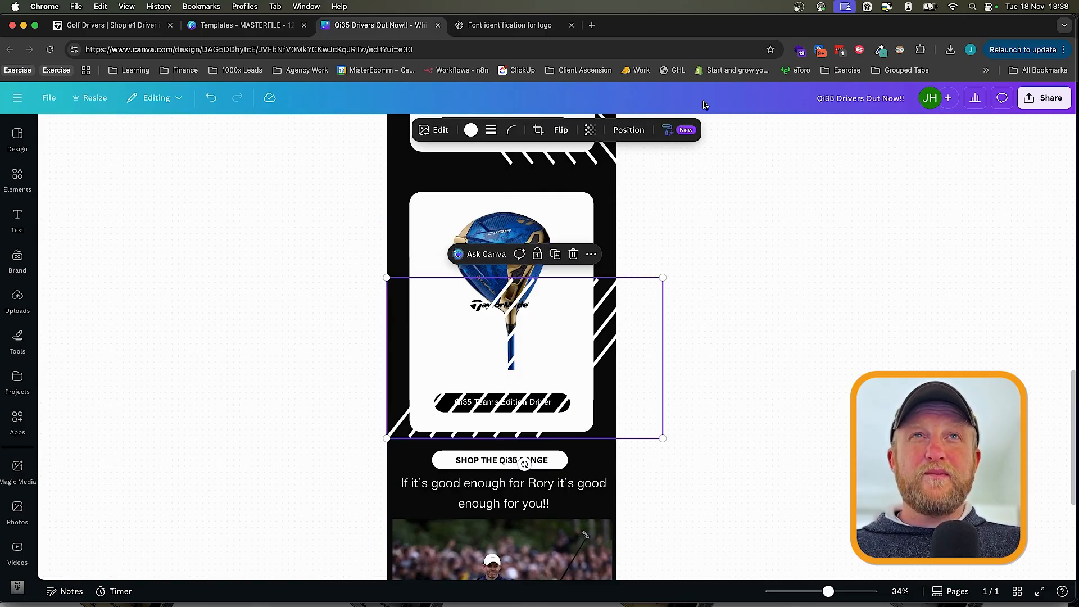
- Move the diagonal-stripe layers down the layer order to just above the blue driver image
left_click(629, 130)
left_click_drag(151, 231, 149, 436)
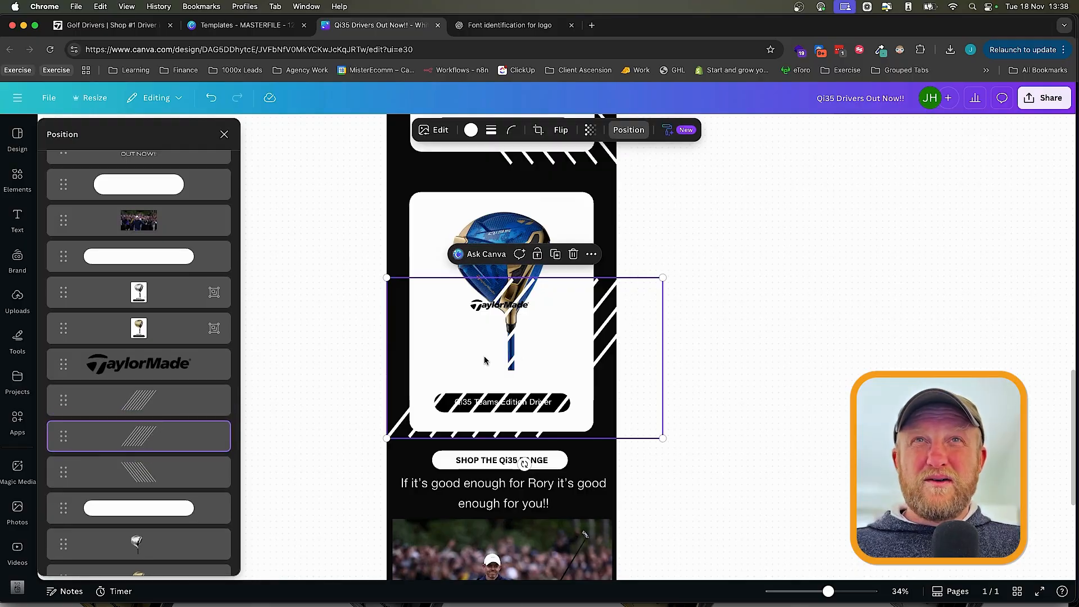
left_click(623, 131)
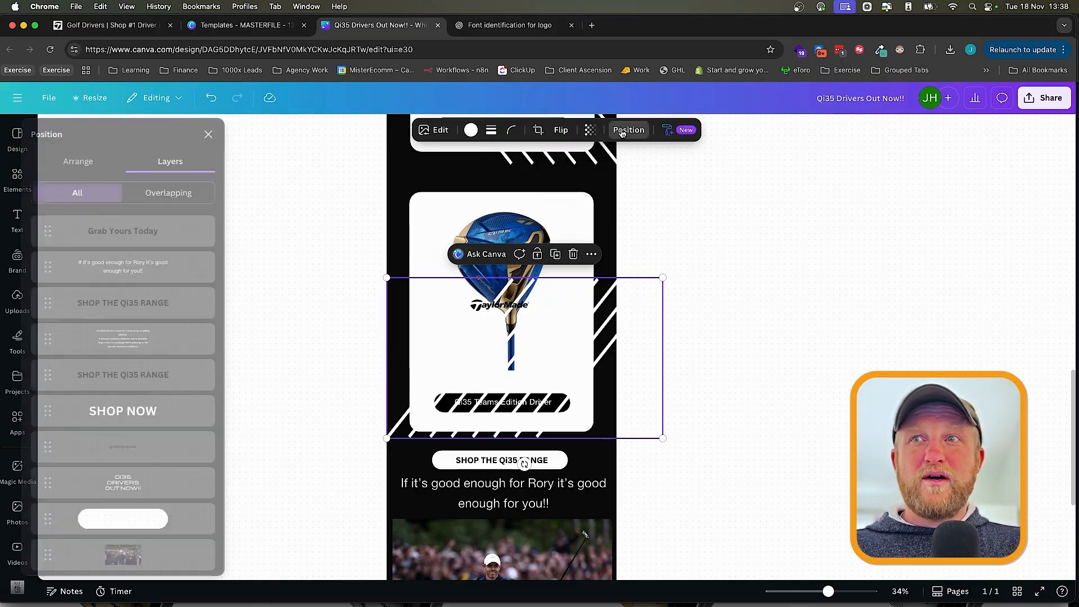
scroll(152, 299, "down", 10)
left_click_drag(152, 295, 151, 488)
left_click_drag(149, 296, 147, 451)
left_click_drag(147, 294, 149, 414)
scroll(157, 366, "down", 4)
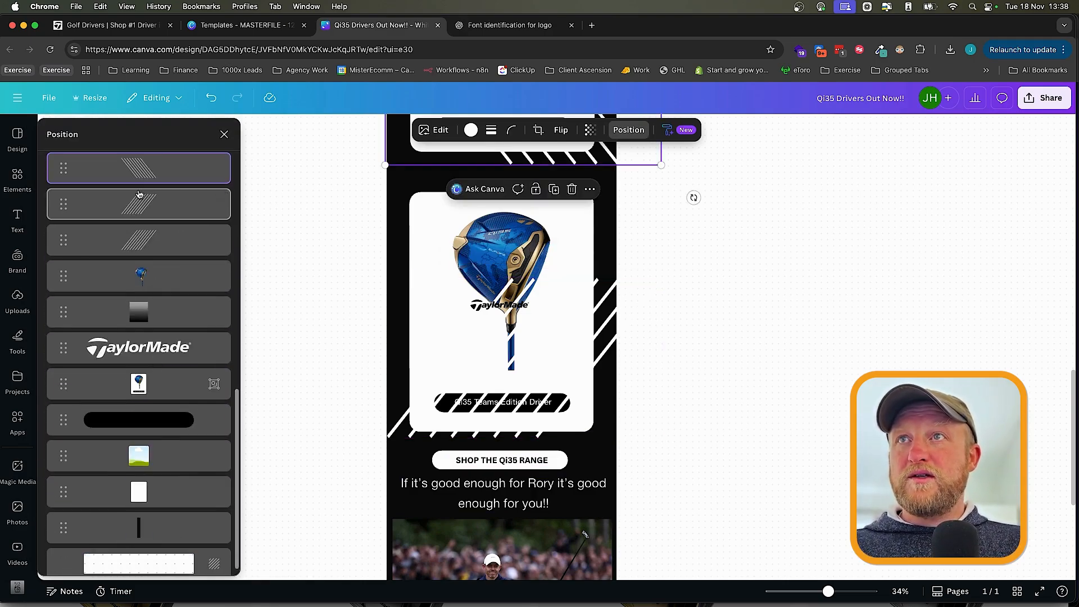
- Place all three diagonal-stripe layers behind the white driver cards but in front of the black background
left_click_drag(144, 164, 150, 464)
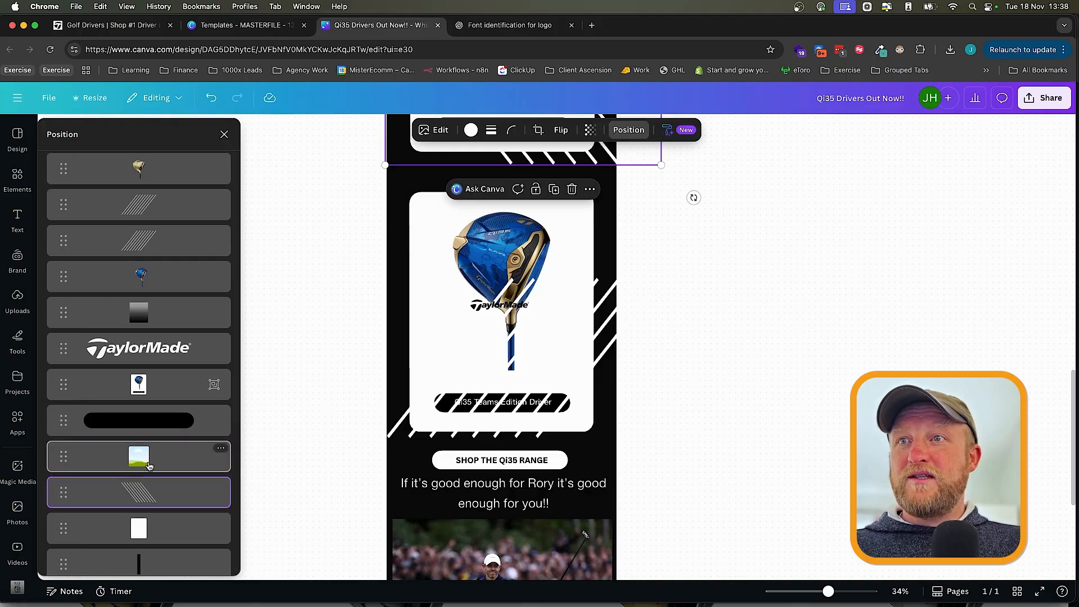
left_click_drag(150, 209, 150, 456)
scroll(155, 329, "down", 5)
left_click_drag(139, 190, 146, 497)
left_click_drag(142, 161, 141, 516)
left_click_drag(141, 370, 142, 468)
left_click(749, 335)
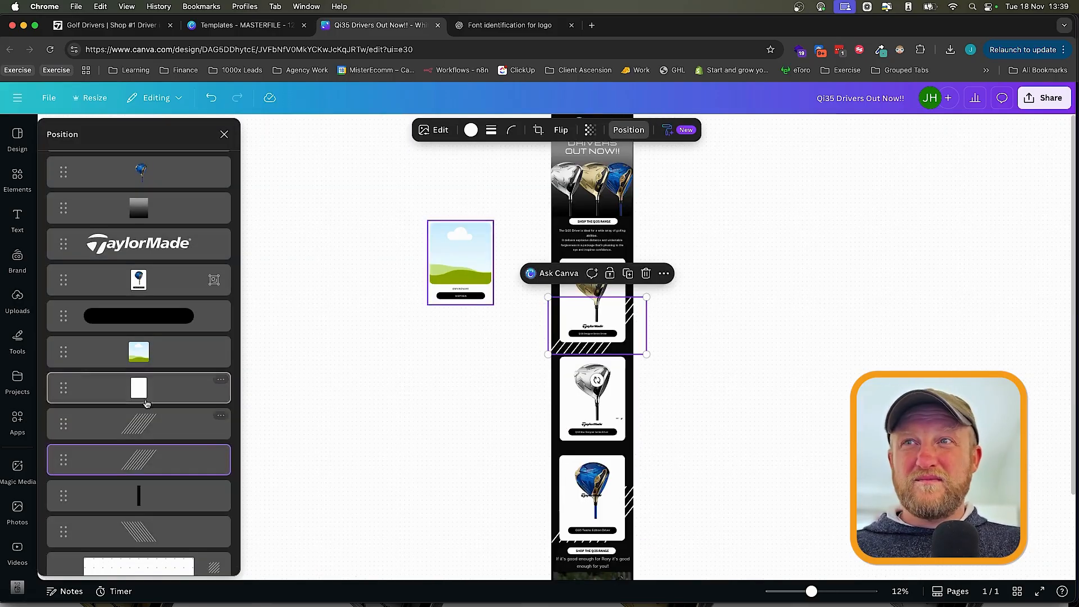
left_click_drag(143, 532, 143, 492)
left_click(472, 353)
- Move the blue driver card's stripes up so they span the gap beneath the silver driver card
scroll(472, 353, "down", 1)
left_click_drag(630, 432, 632, 367)
scroll(630, 398, "up", 5)
left_click(707, 359)
- Move the gold driver card's stripes down so they span the gap between the gold and silver cards
scroll(754, 352, "up", 6)
scroll(754, 352, "left", 1)
left_click(529, 273)
left_click_drag(530, 273, 537, 386)
left_click(841, 361)
- Position a mirrored copy of the stripes across the gold driver card and layer it behind the card
scroll(841, 362, "up", 4)
left_click_drag(696, 326, 554, 362)
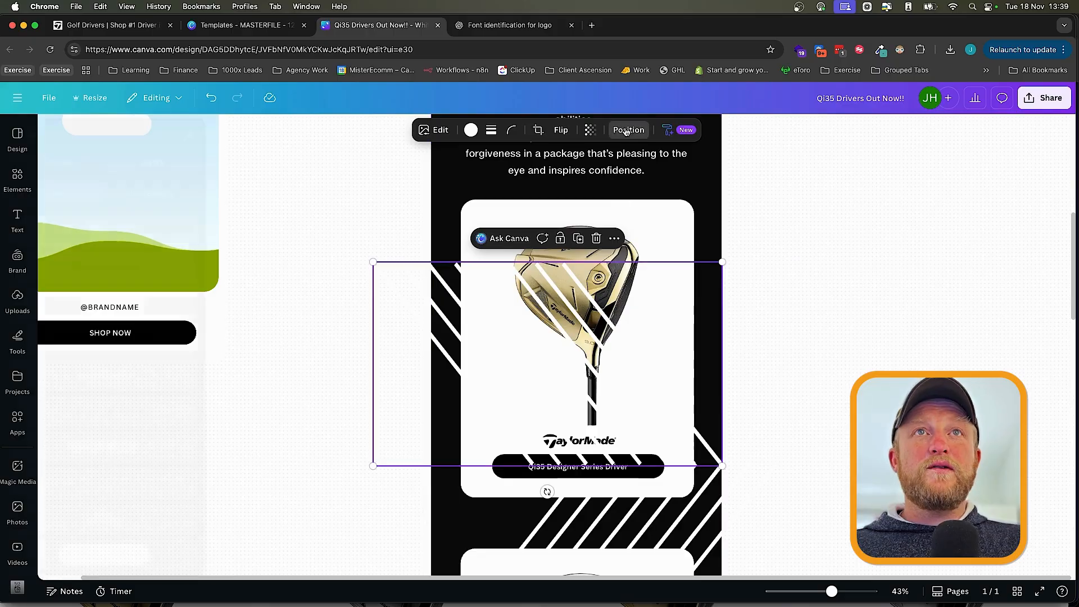
left_click(629, 130)
left_click(224, 134)
- Paste a copy of the white diagonal stripes over the top of the gold driver card and send its layer behind the card
scroll(736, 363, "up", 3)
scroll(736, 363, "down", 6)
left_click(736, 362)
key("super+c")
scroll(739, 366, "up", 5)
key("super+v")
left_click_drag(741, 365, 621, 293)
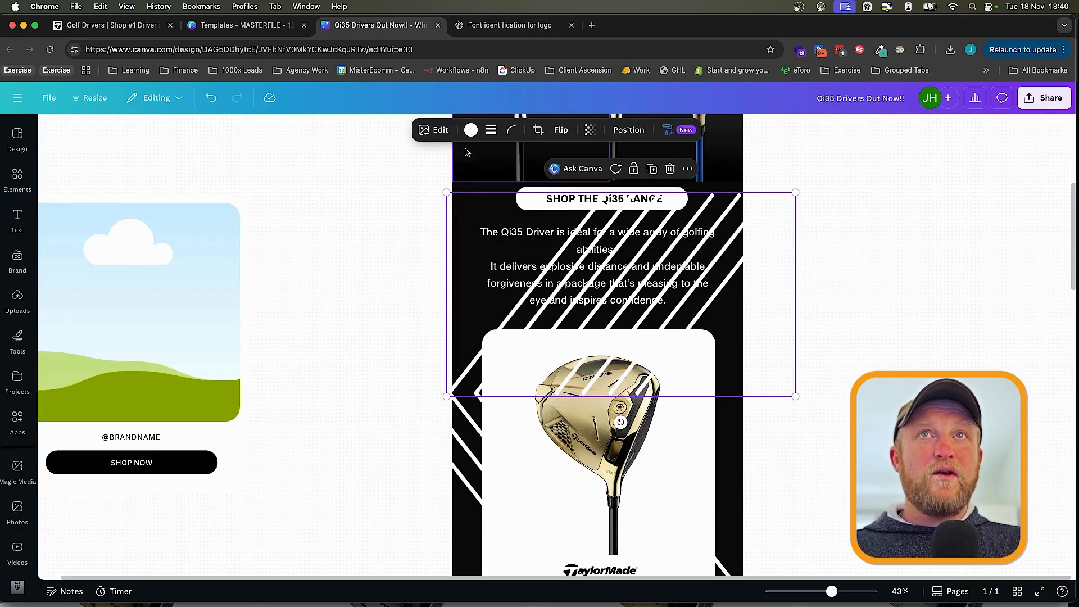
left_click(628, 131)
left_click_drag(159, 241, 142, 277)
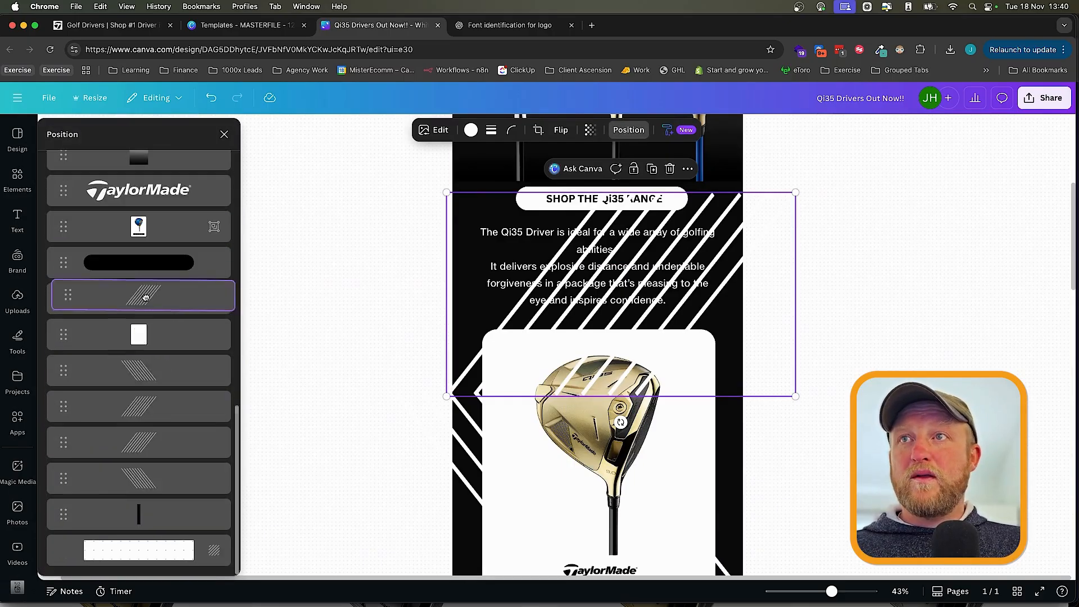
- Crop the new stripes from above so they no longer cover the shop button and description text
double_click(731, 242)
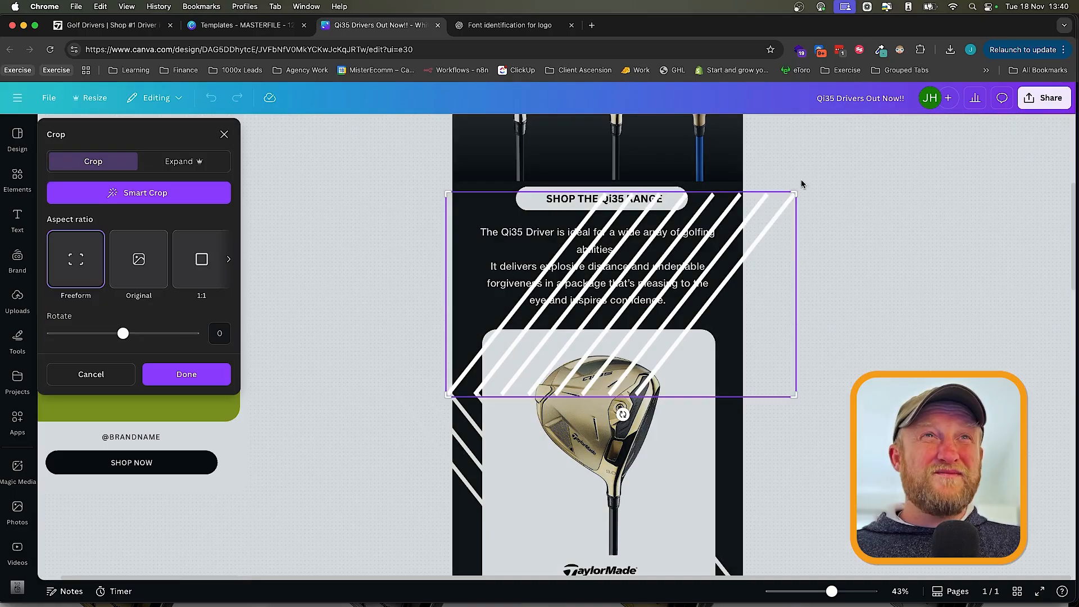
left_click_drag(795, 192, 811, 322)
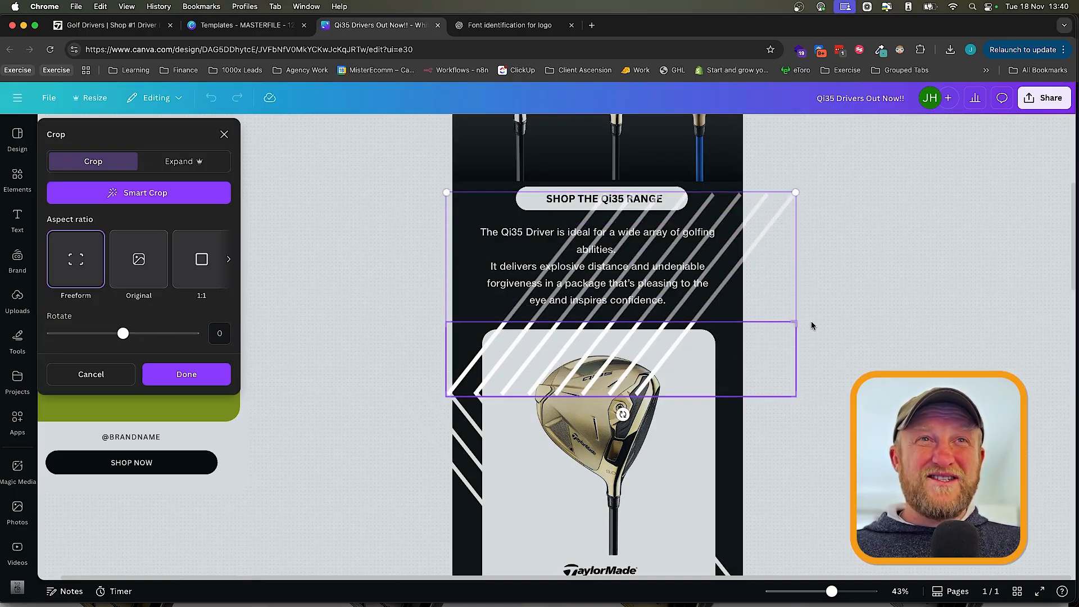
left_click(903, 336)
left_click(901, 338)
- Copy the silver card's mirrored stripes onto the lower part of the blue driver card, behind the card
scroll(899, 337, "down", 5)
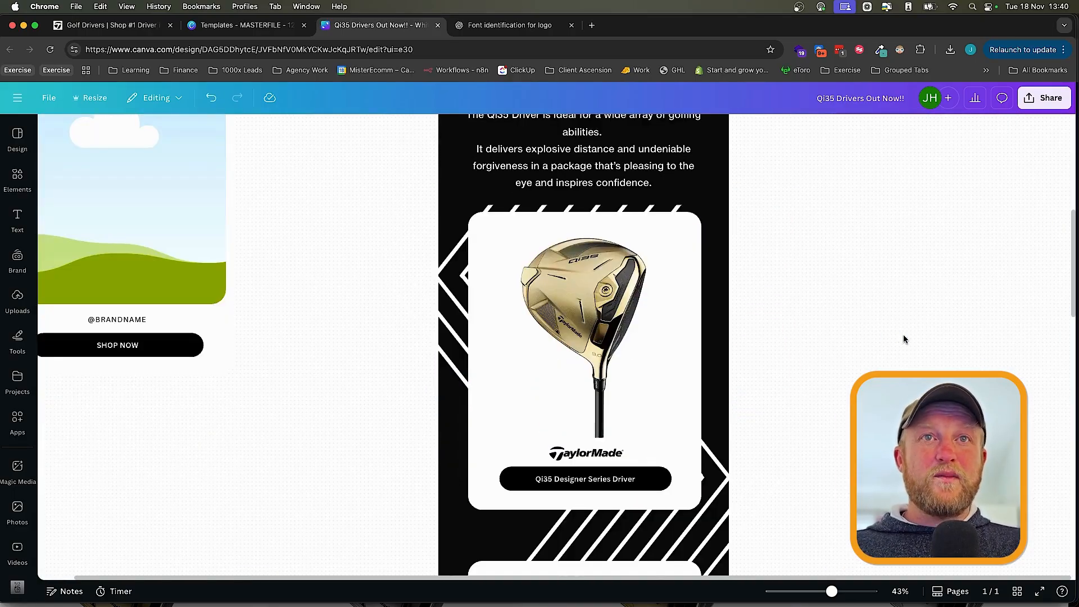
scroll(873, 350, "down", 5)
scroll(872, 351, "up", 3)
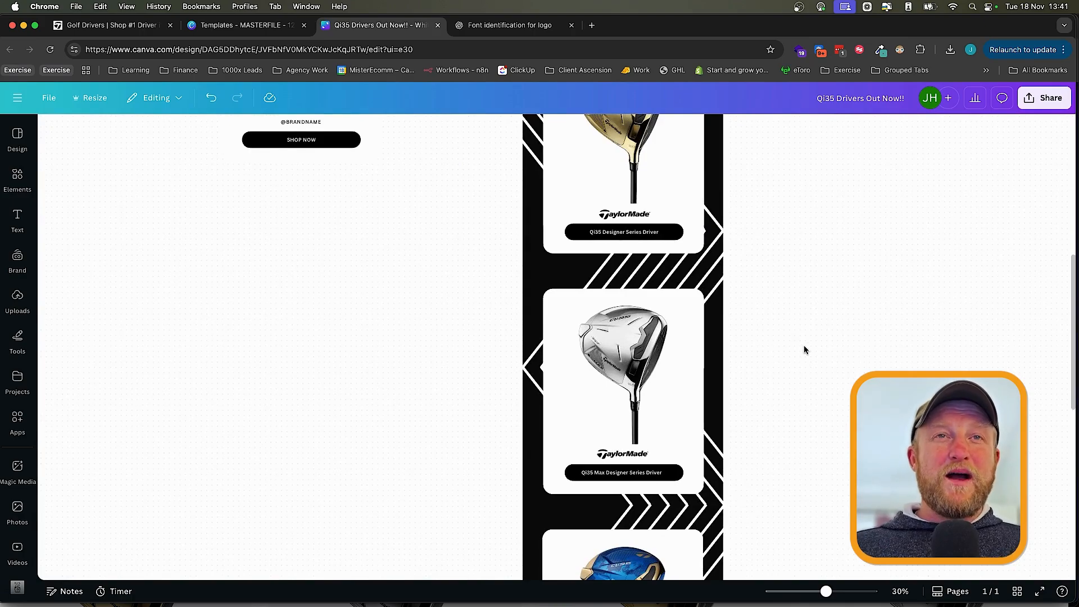
scroll(804, 349, "down", 5)
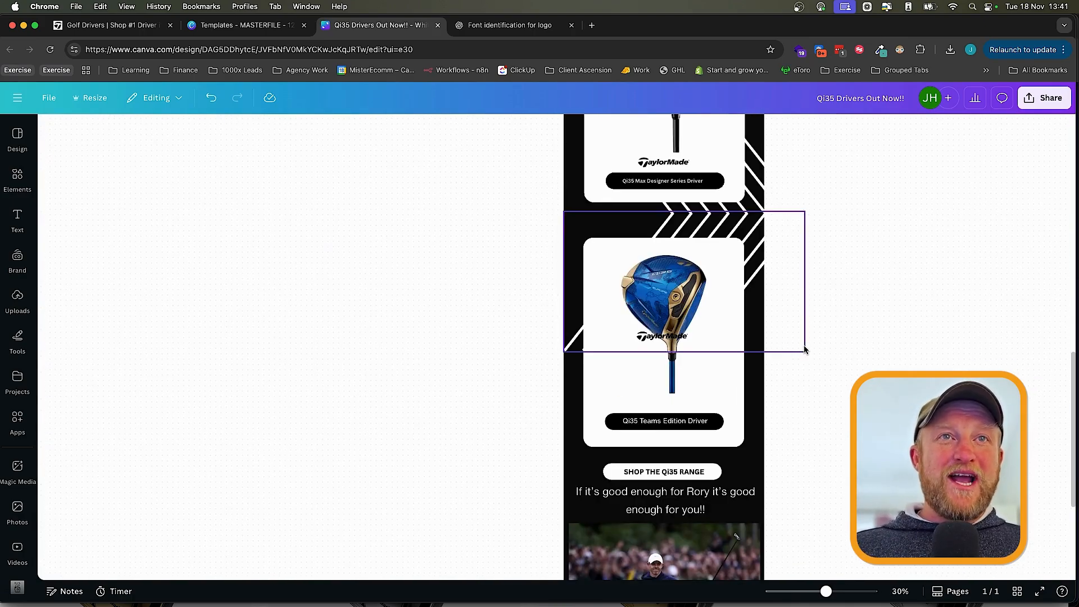
scroll(751, 331, "up", 3)
left_click(749, 330)
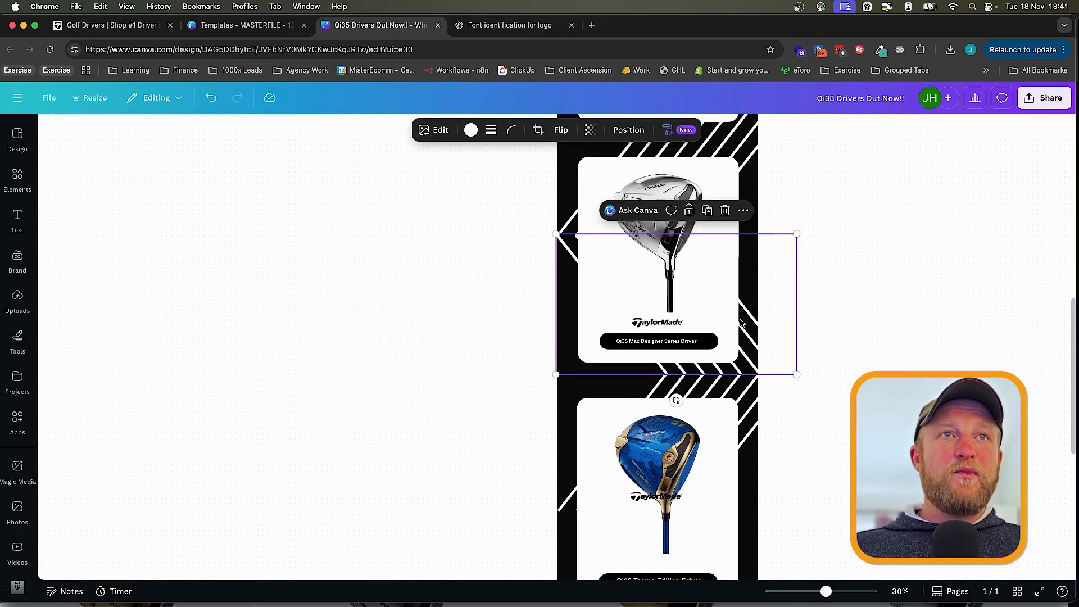
scroll(741, 326, "down", 5)
left_click_drag(740, 324, 676, 305)
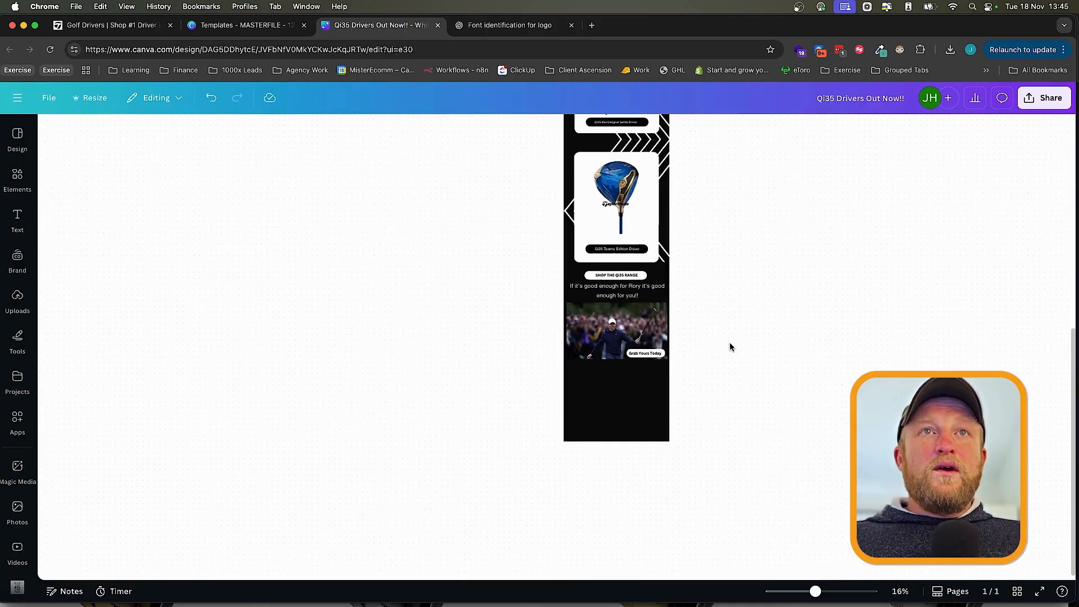
- Shorten the black background from its lower edge to trim the empty space beneath the golfer photo
scroll(730, 346, "up", 10)
scroll(730, 347, "up", 5)
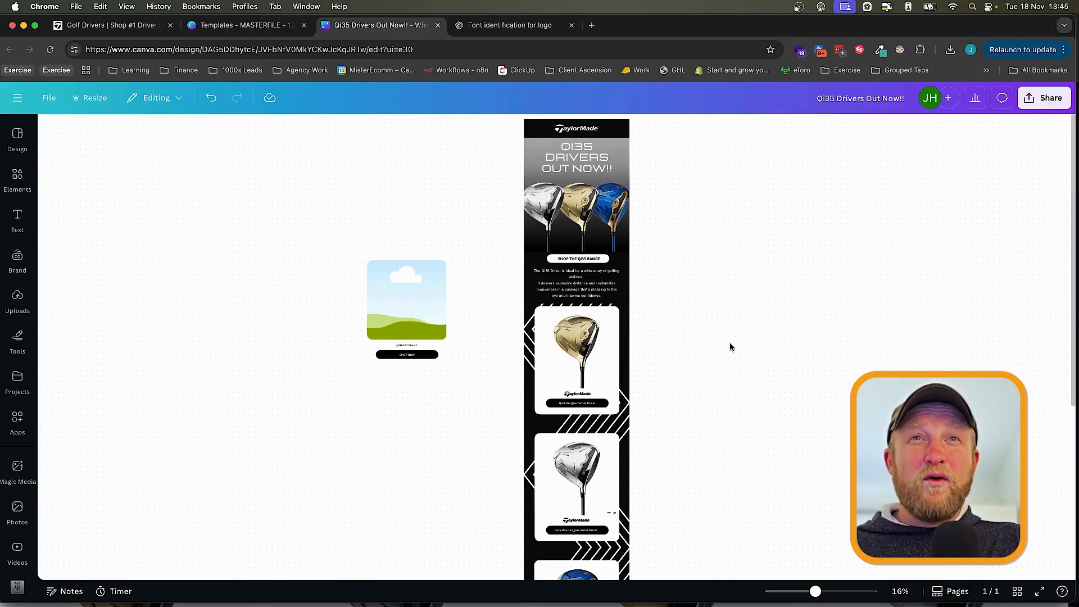
scroll(700, 352, "right", 1)
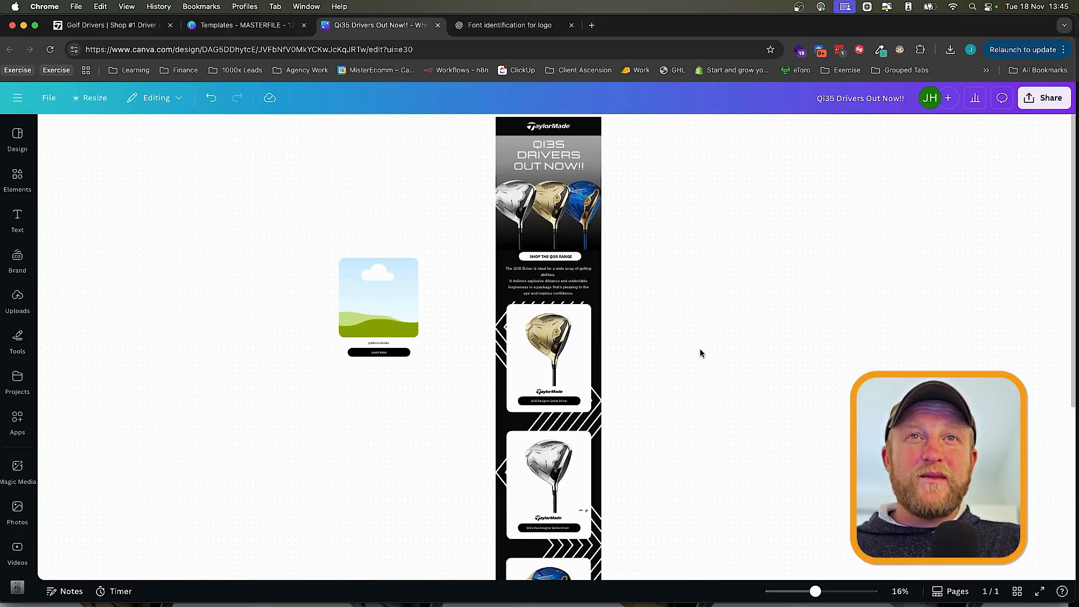
scroll(699, 352, "down", 4)
scroll(700, 353, "down", 10)
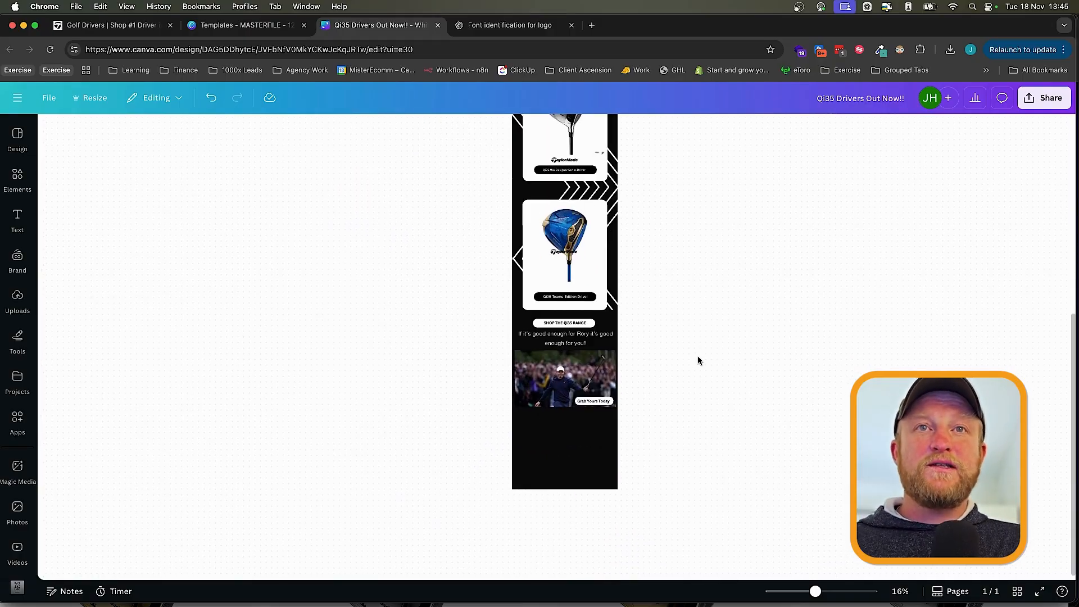
left_click(568, 471)
left_click_drag(567, 486, 567, 440)
left_click(702, 398)
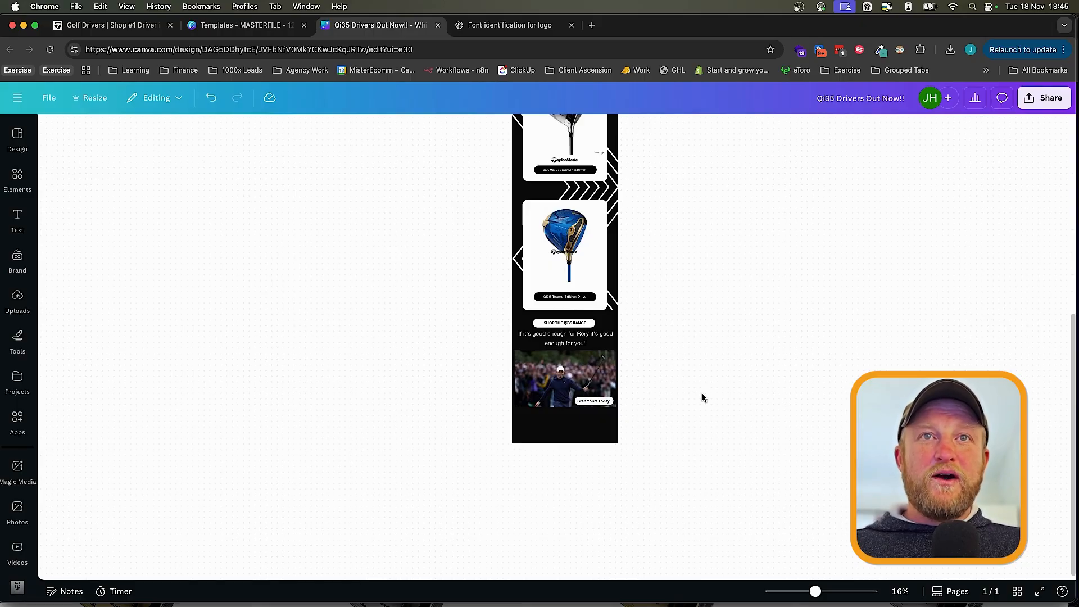
- Examine the whole email from hero to golfer photo, checking the stripes and spacing around the three driver cards
scroll(670, 397, "up", 8)
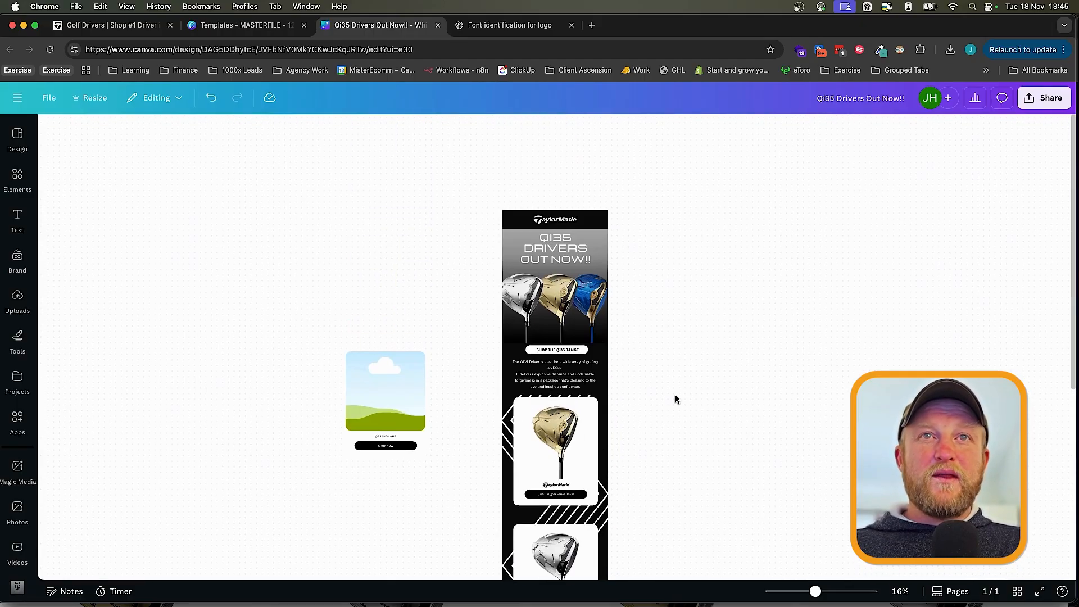
scroll(676, 399, "down", 3)
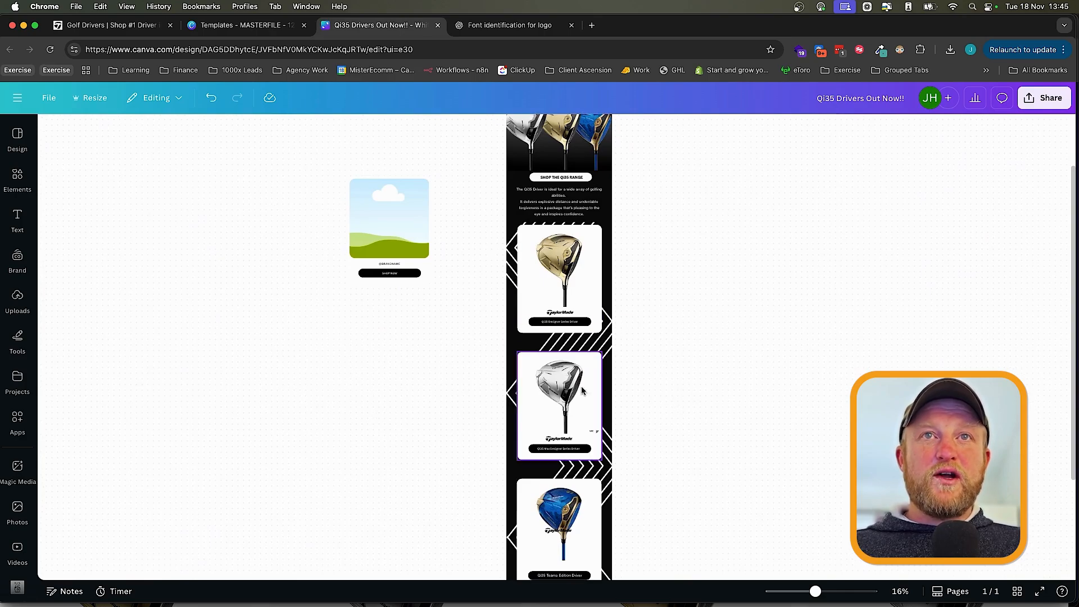
scroll(569, 281, "down", 3)
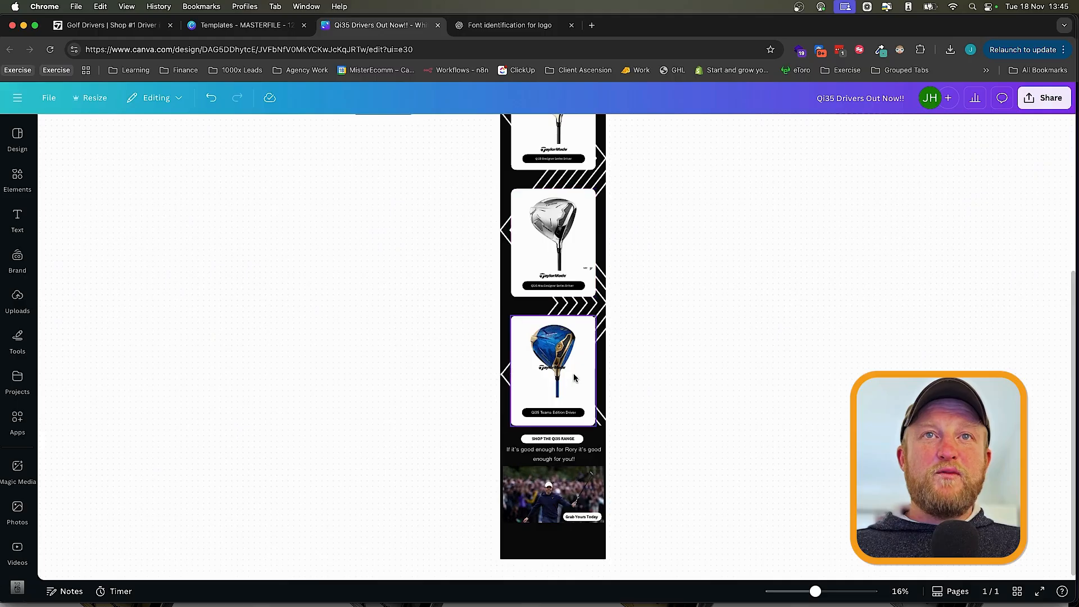
scroll(573, 373, "down", 2)
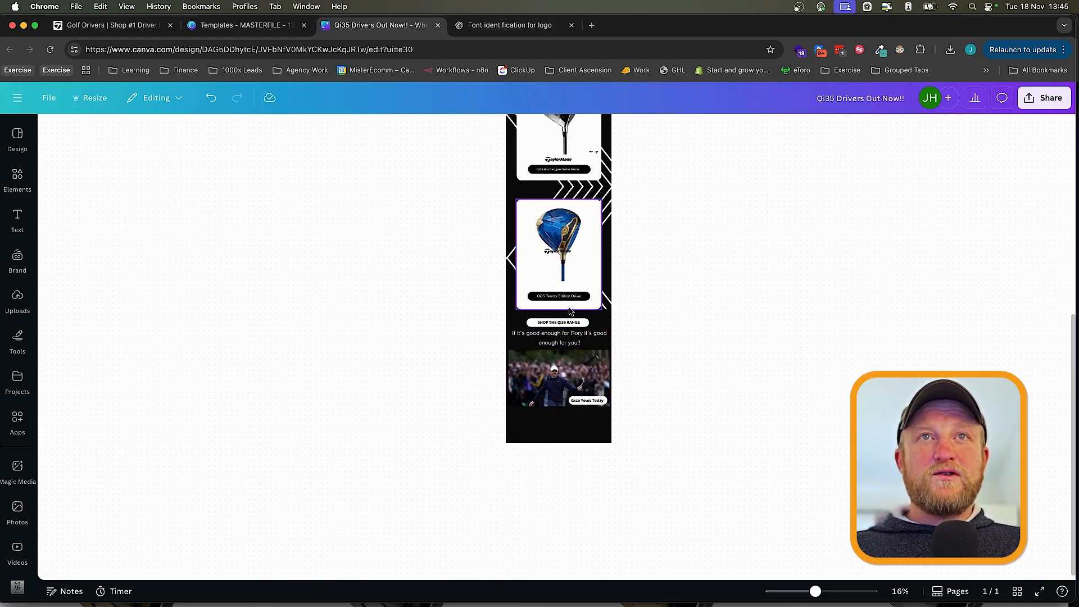
scroll(572, 311, "up", 7)
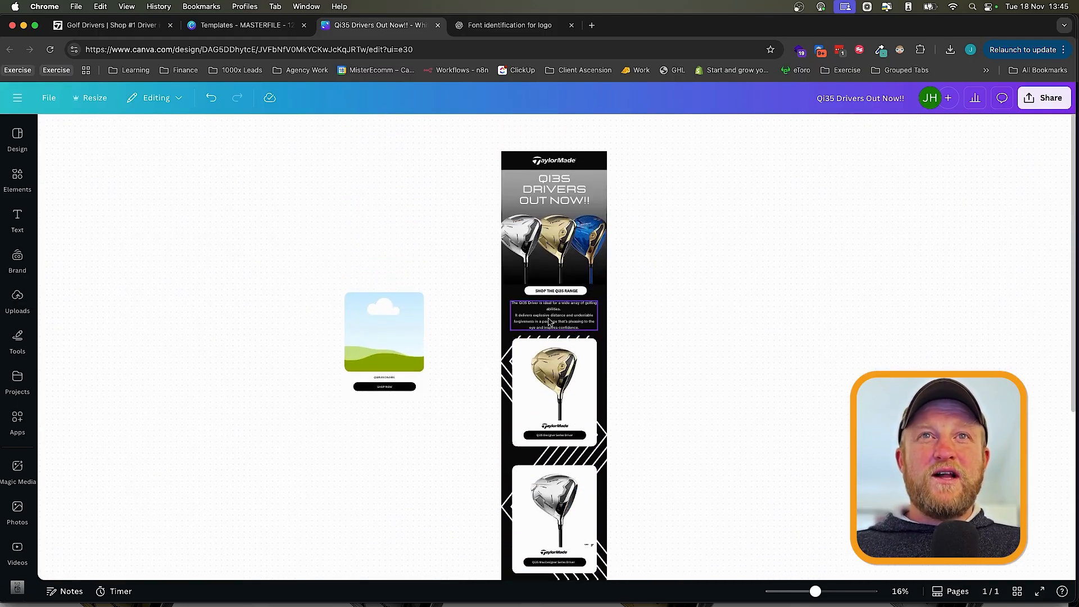
scroll(616, 330, "down", 3)
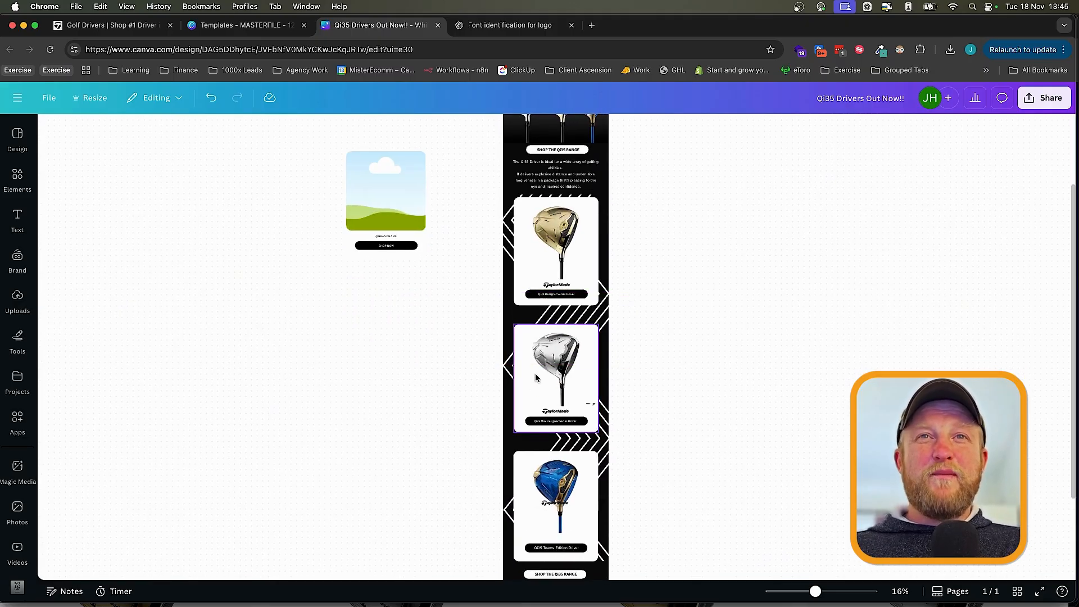
scroll(534, 380, "up", 5)
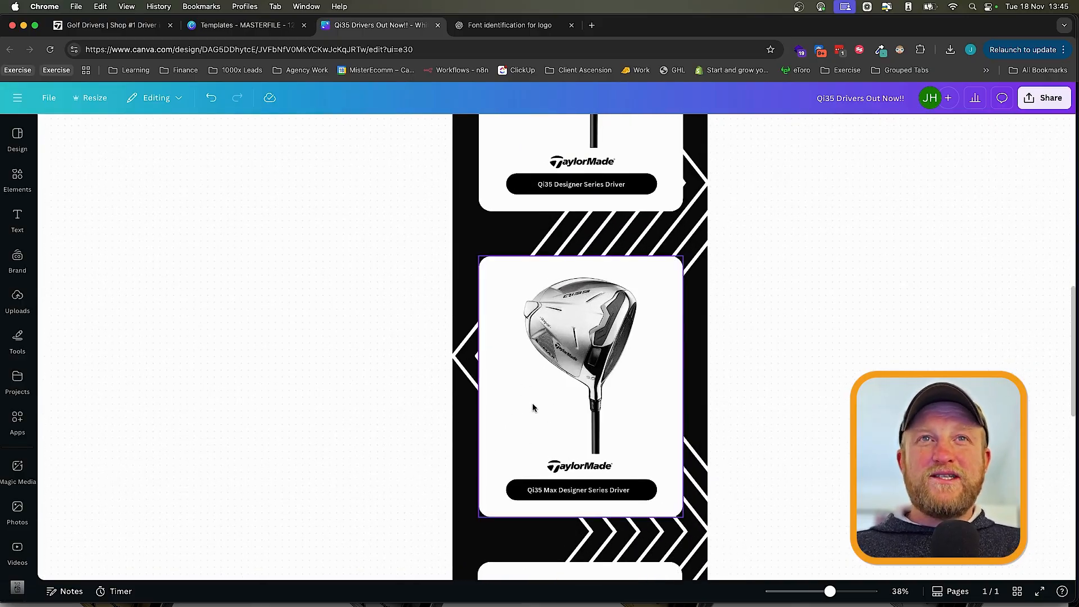
scroll(532, 407, "up", 5)
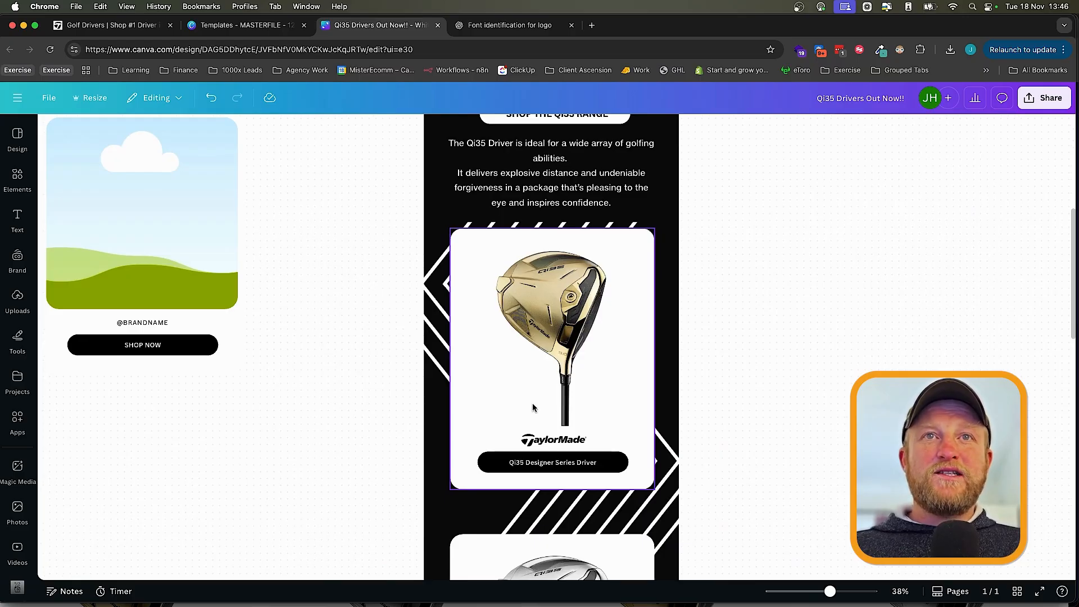
scroll(533, 407, "down", 5)
scroll(526, 407, "down", 3)
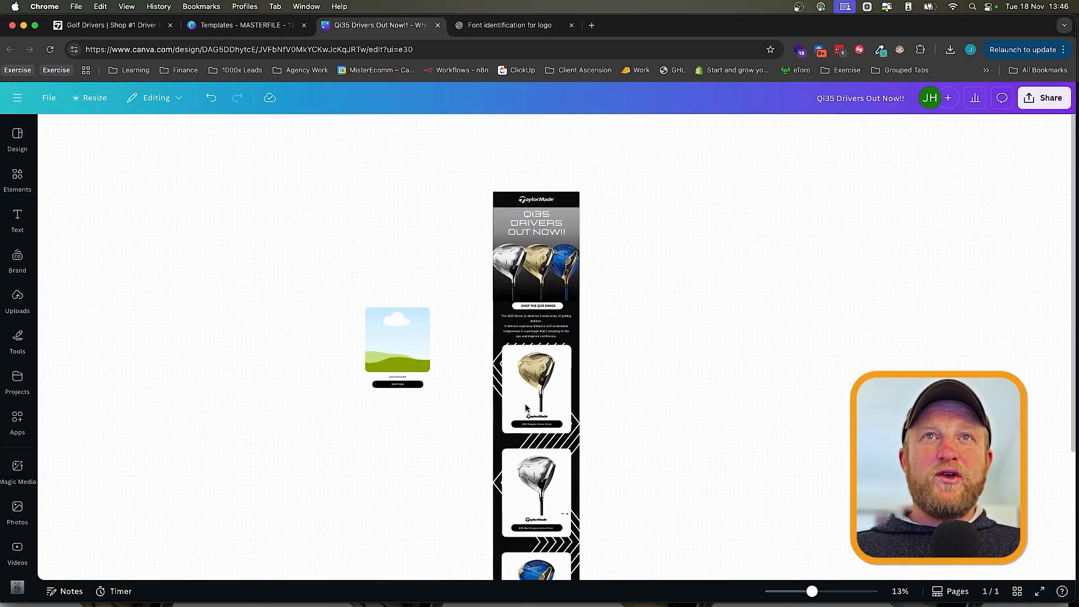
scroll(622, 333, "down", 5)
scroll(622, 336, "down", 2)
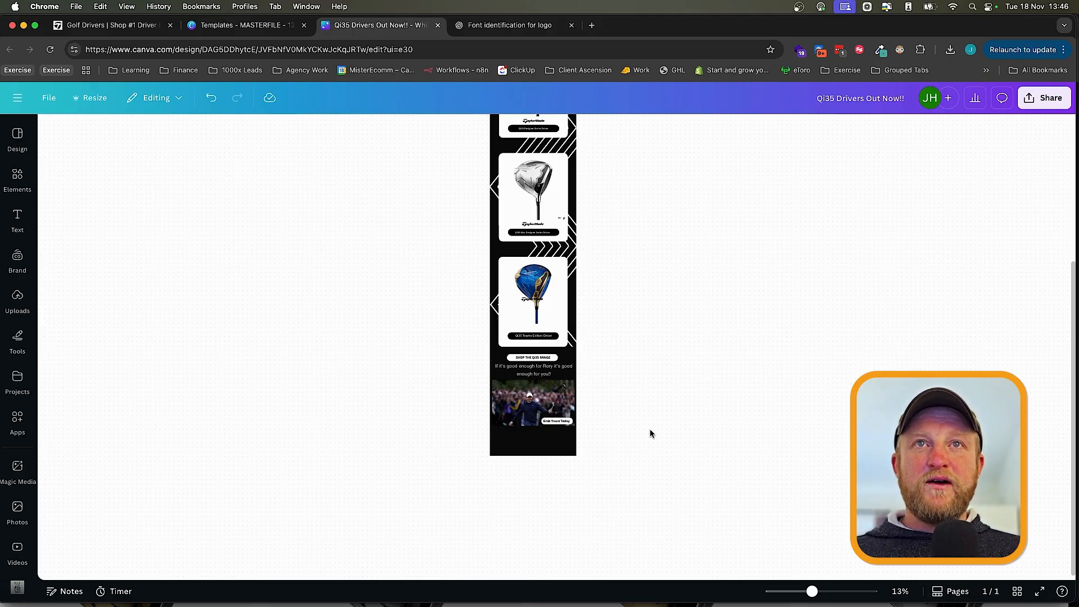
- Select all the email's elements, view the options that include downloading the selection, and clear the selection
left_click_drag(599, 463, 495, 368)
scroll(503, 312, "up", 12)
scroll(566, 326, "down", 10)
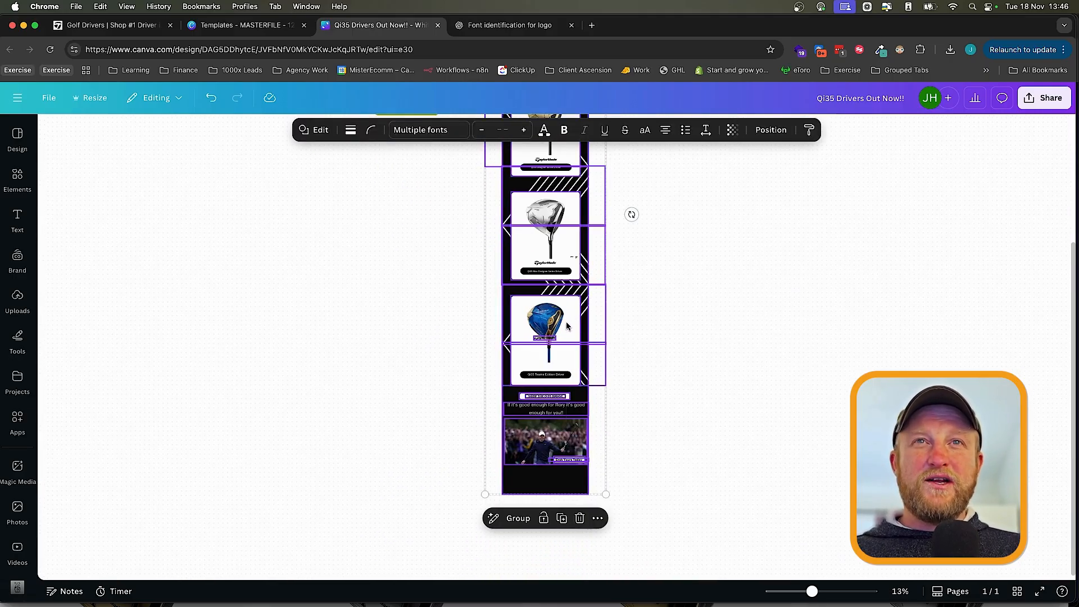
right_click(568, 308)
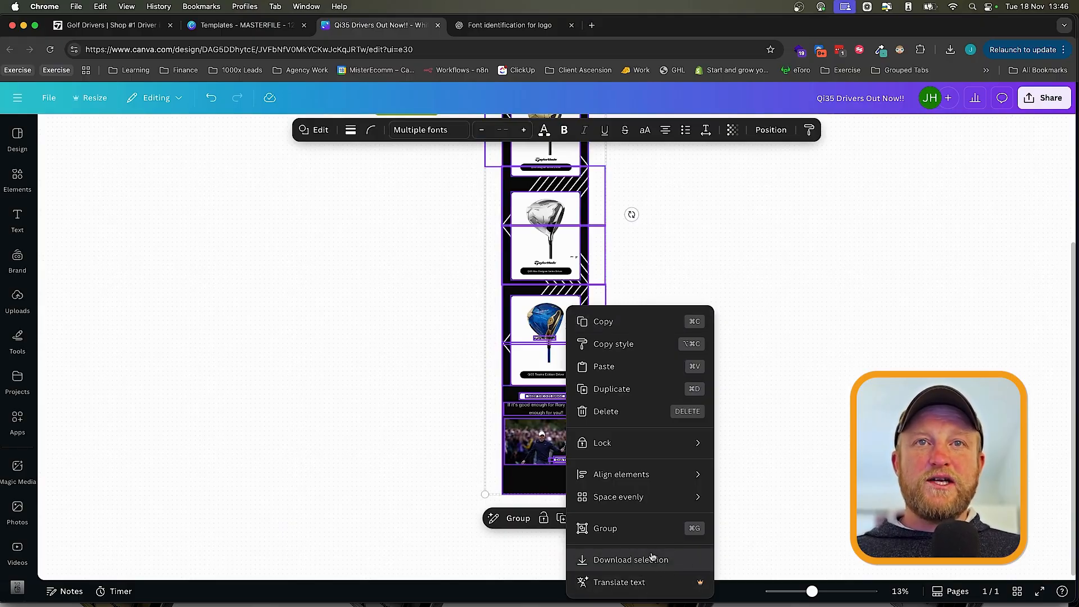
left_click(800, 326)
left_click(801, 326)
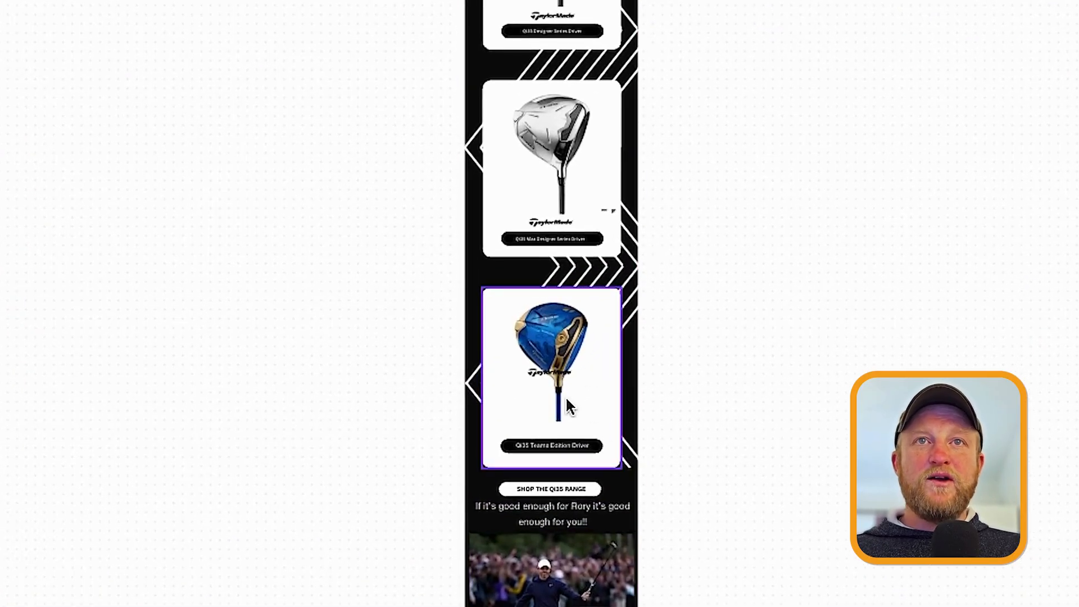
- Select the blue driver card section on its own, clear the selection and return to the email's hero
left_click_drag(436, 293, 696, 439)
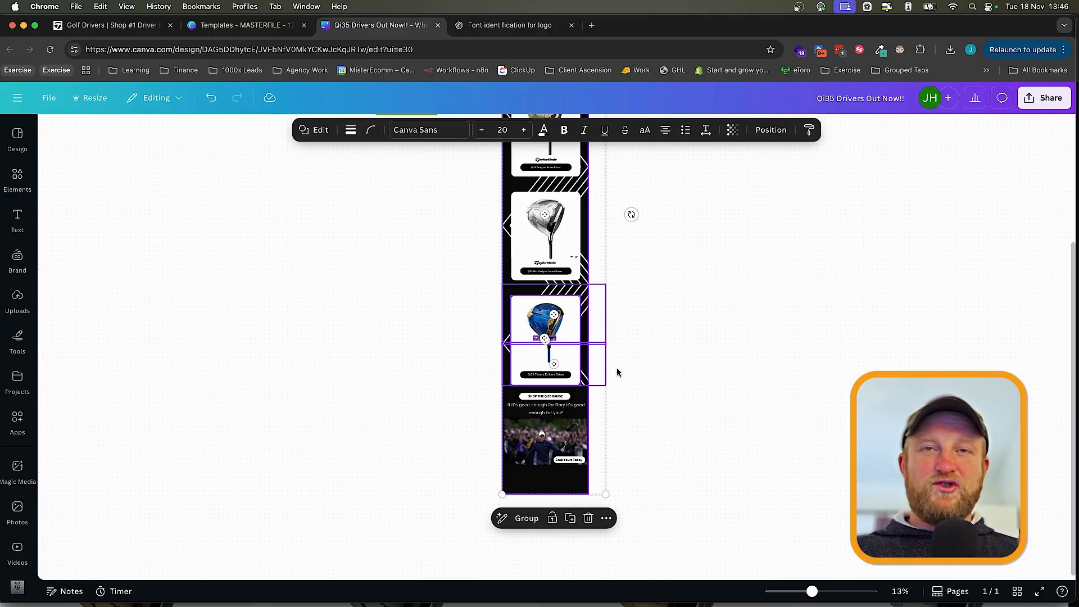
left_click(637, 372)
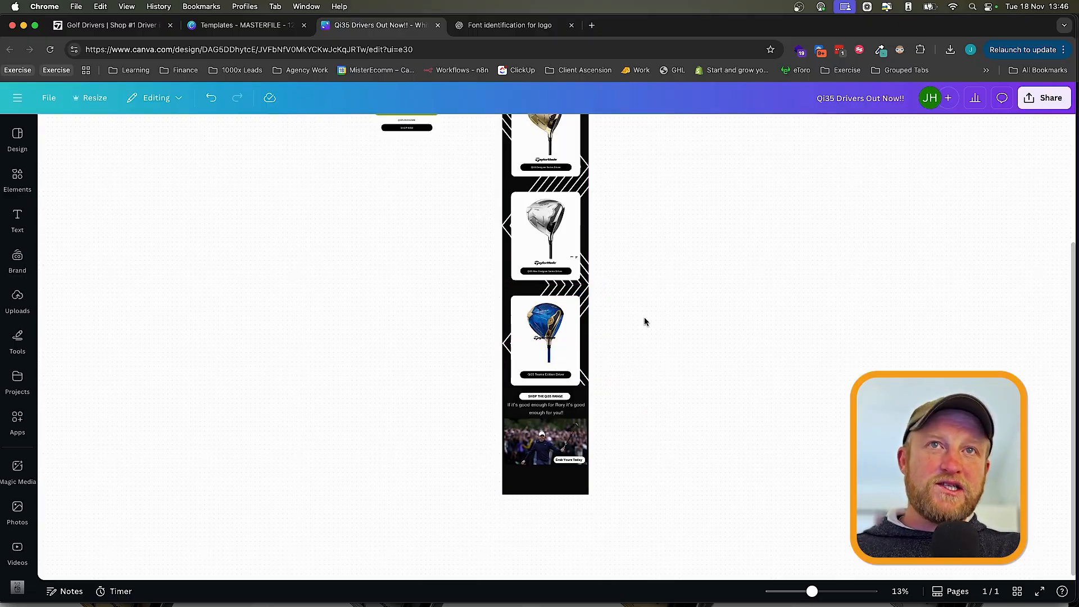
scroll(604, 433, "up", 2)
scroll(607, 436, "up", 6)
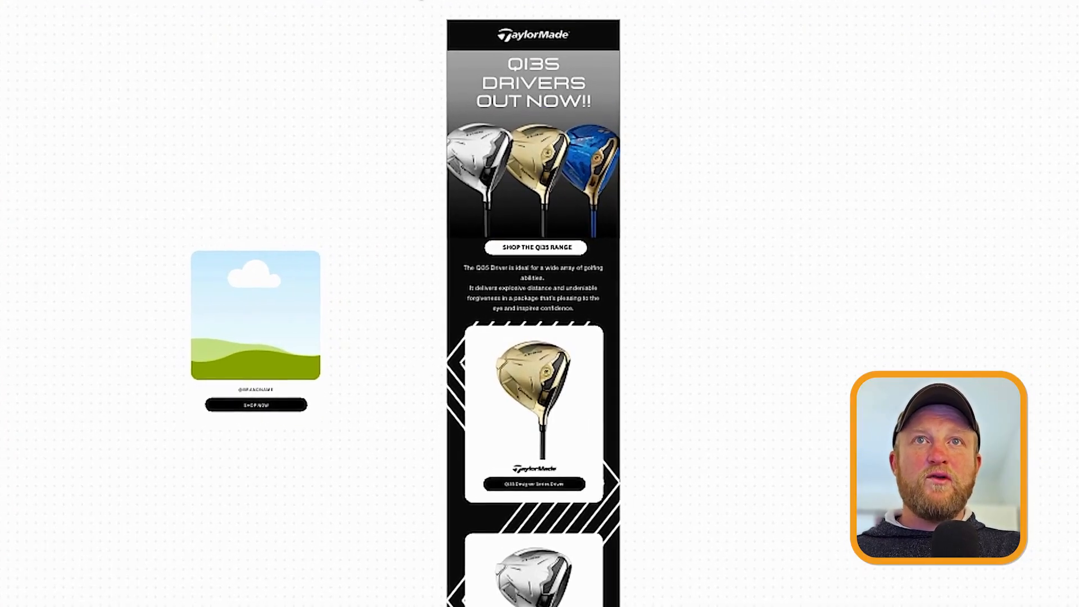
- Select every element of the email from the hero to the golfer photo and download the selection as a PNG
left_click_drag(414, 0, 654, 394)
scroll(631, 470, "down", 12)
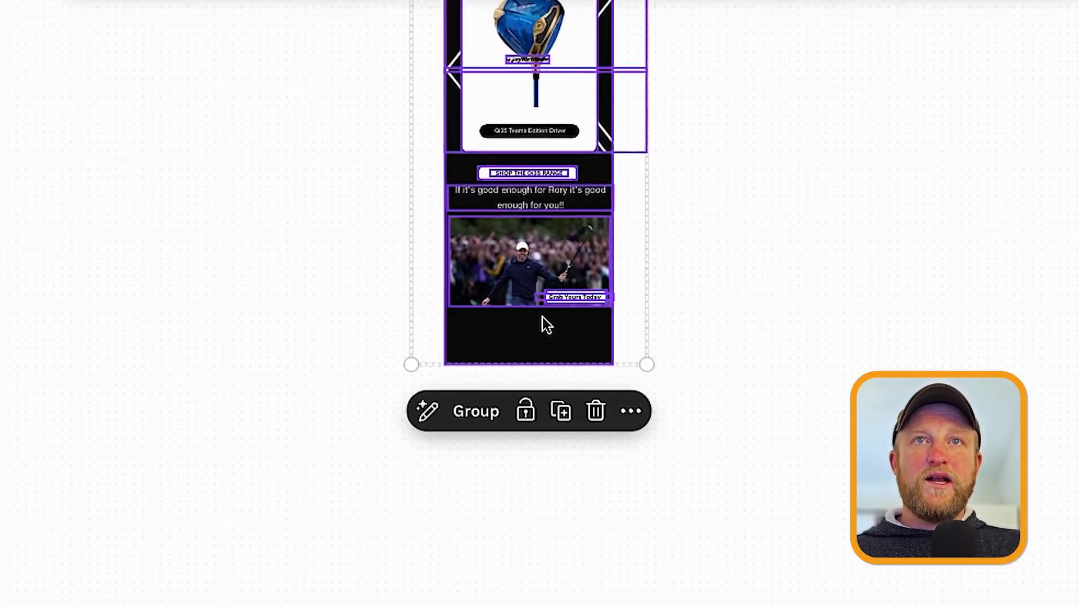
right_click(544, 323)
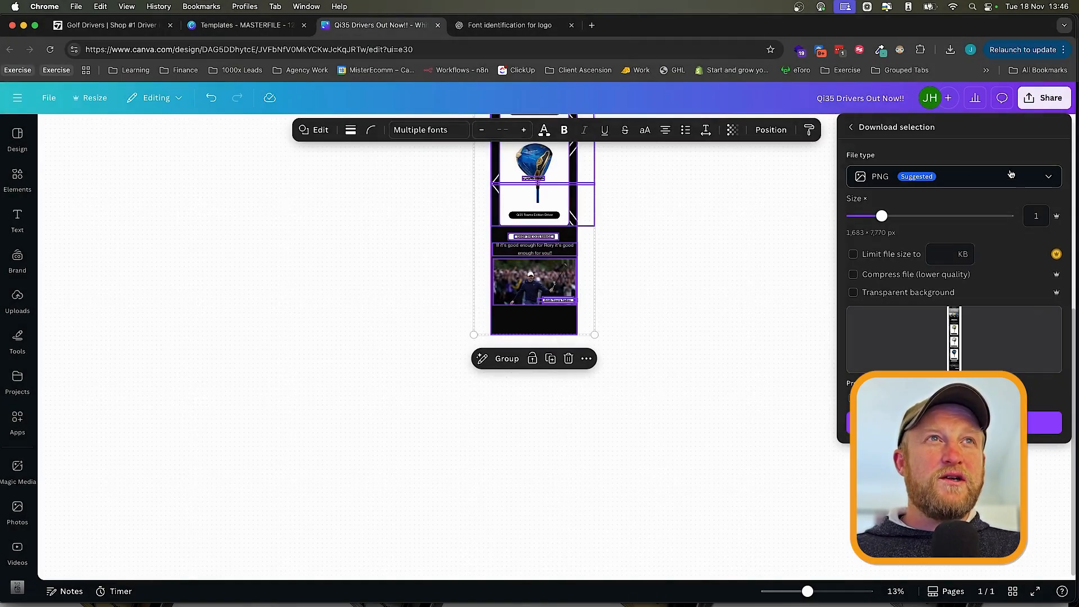
left_click(954, 423)
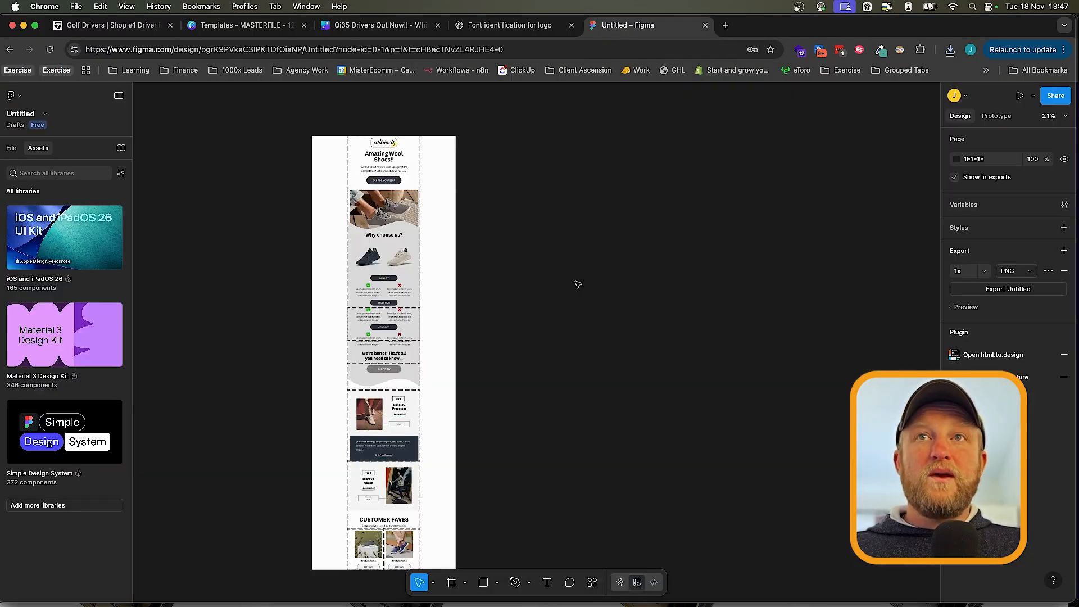
- In Figma, place the downloaded Qi35 Drivers Out Now!!.png beside the existing shoe email and enlarge it to about 1014 × 4682
scroll(588, 311, "right", 5)
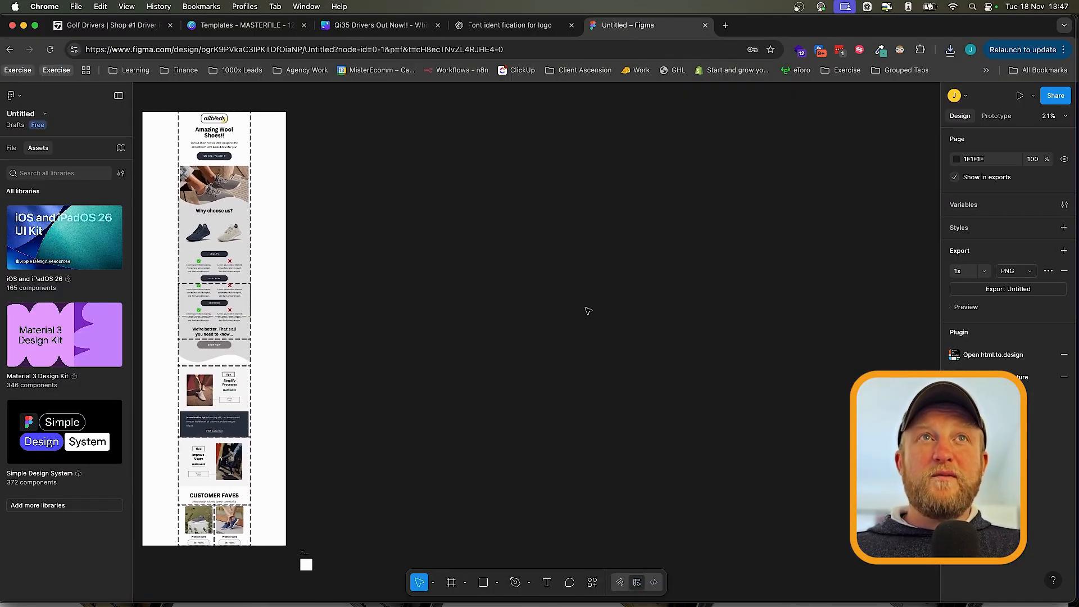
left_click(948, 49)
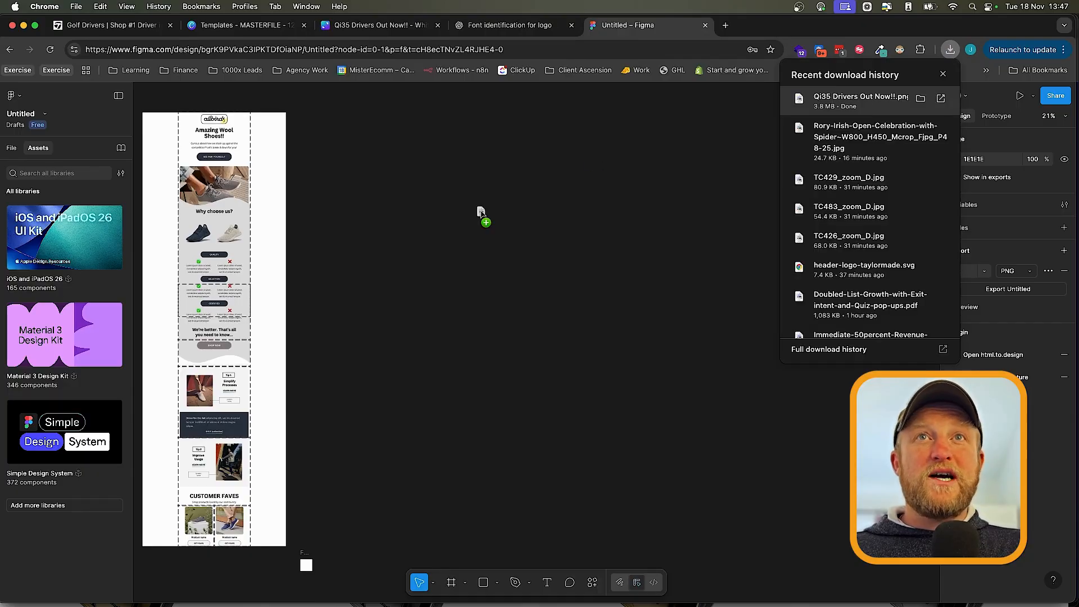
left_click_drag(505, 195, 474, 219)
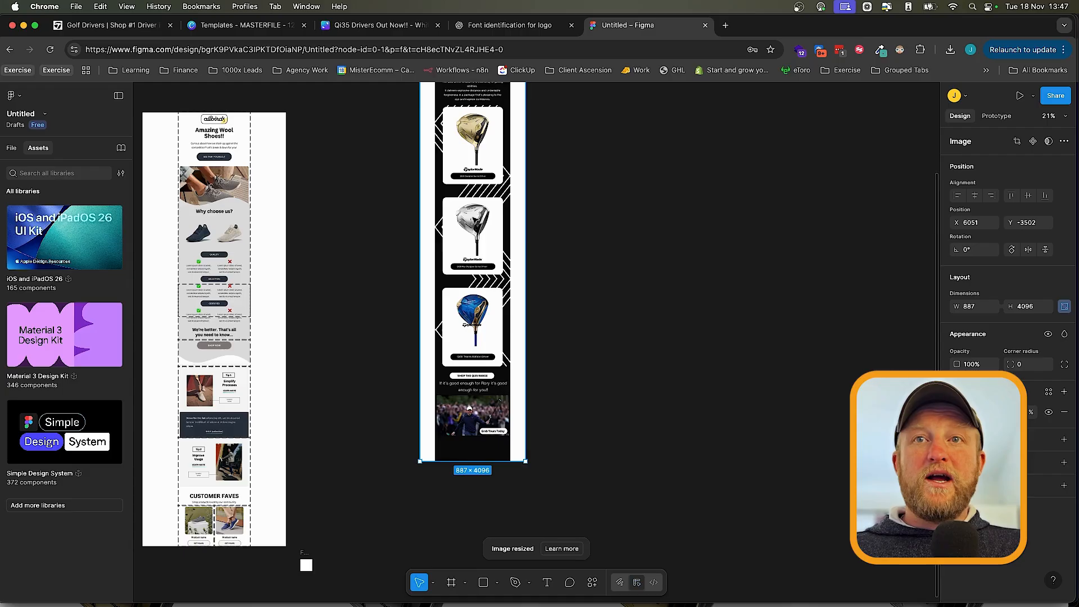
scroll(475, 219, "down", 4)
left_click_drag(478, 223, 384, 306)
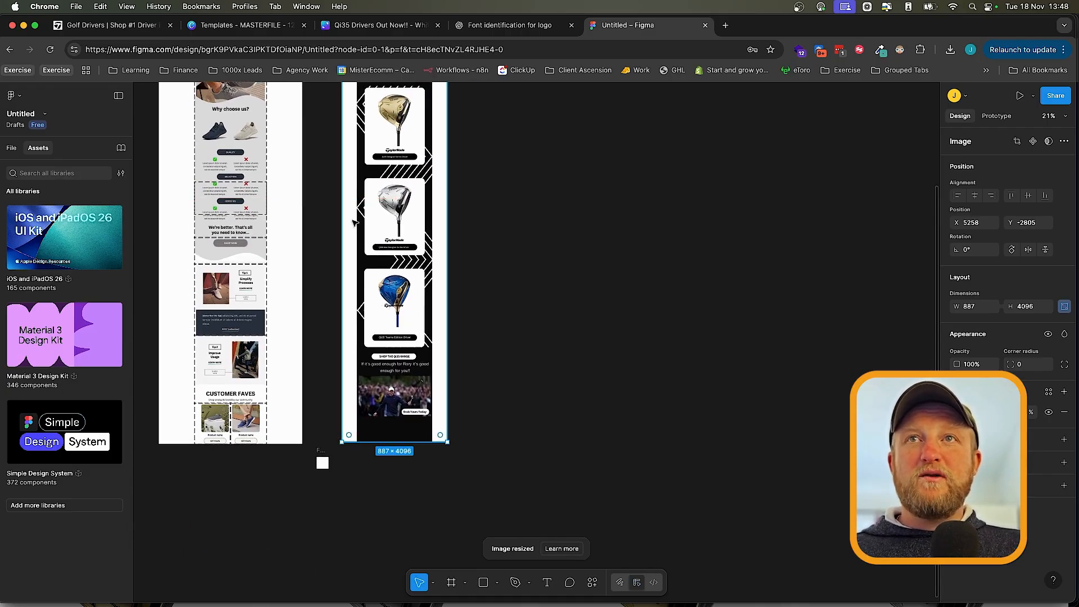
left_click_drag(447, 258, 462, 276)
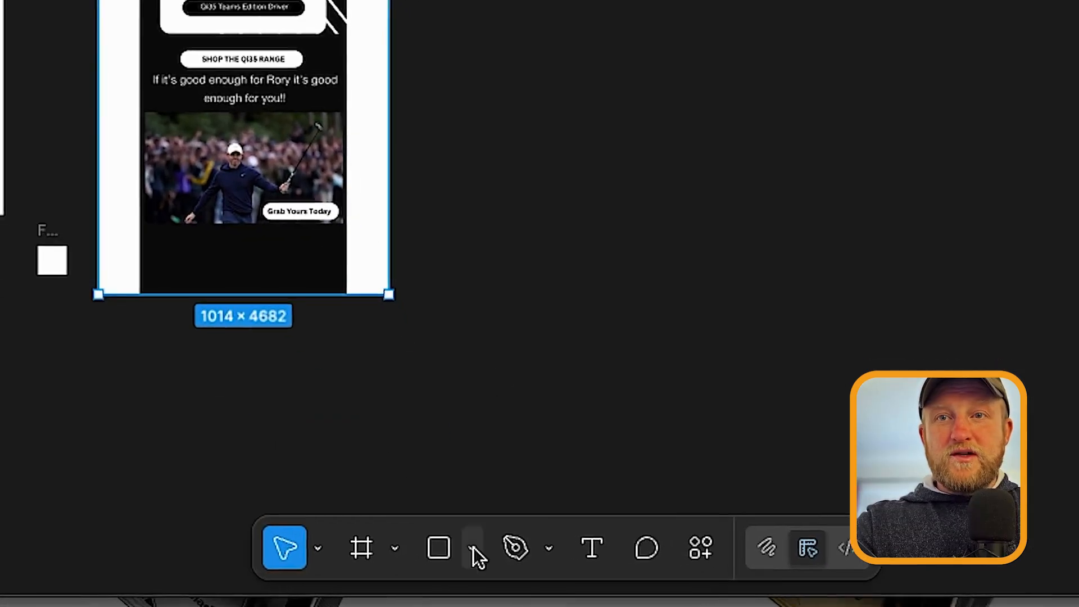
- Draw a slice about 721 × 993 over the email's logo header, hero and first shop button, excluding the white side margins
left_click(387, 544)
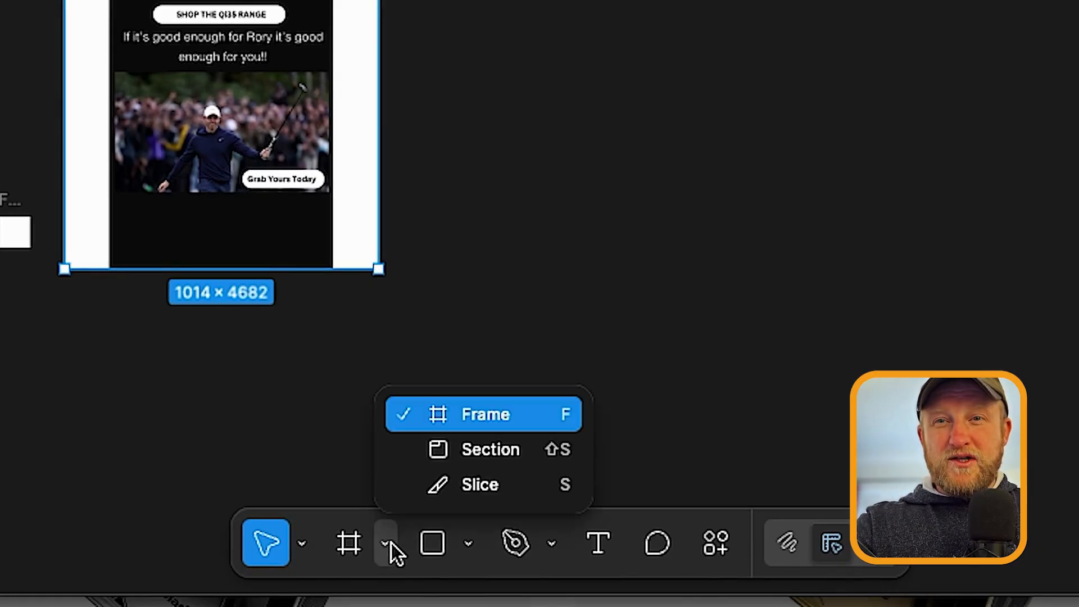
left_click(480, 486)
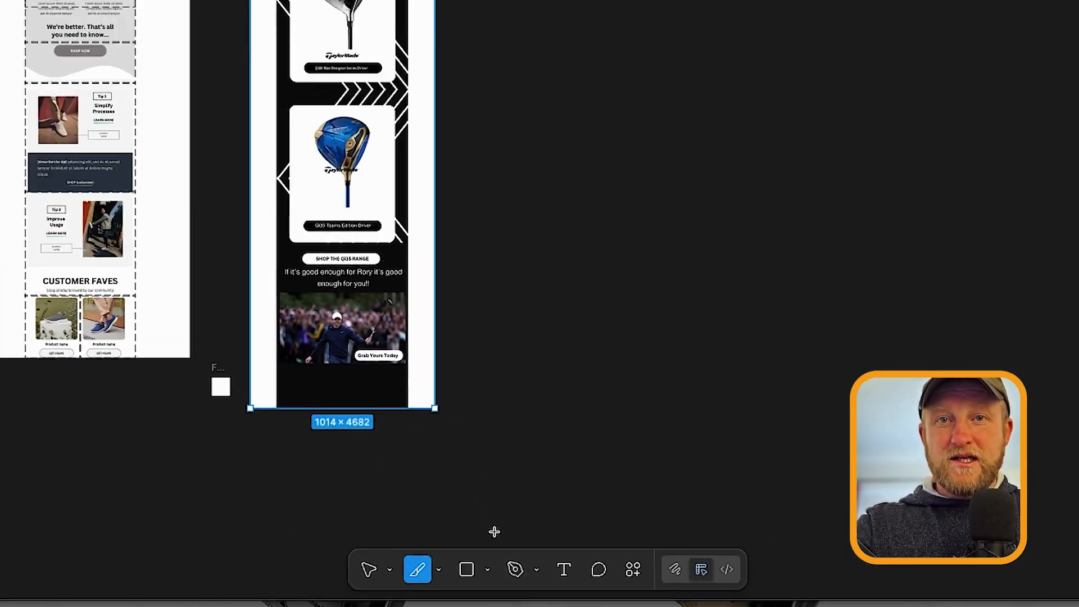
scroll(417, 470, "up", 10)
scroll(376, 436, "down", 3)
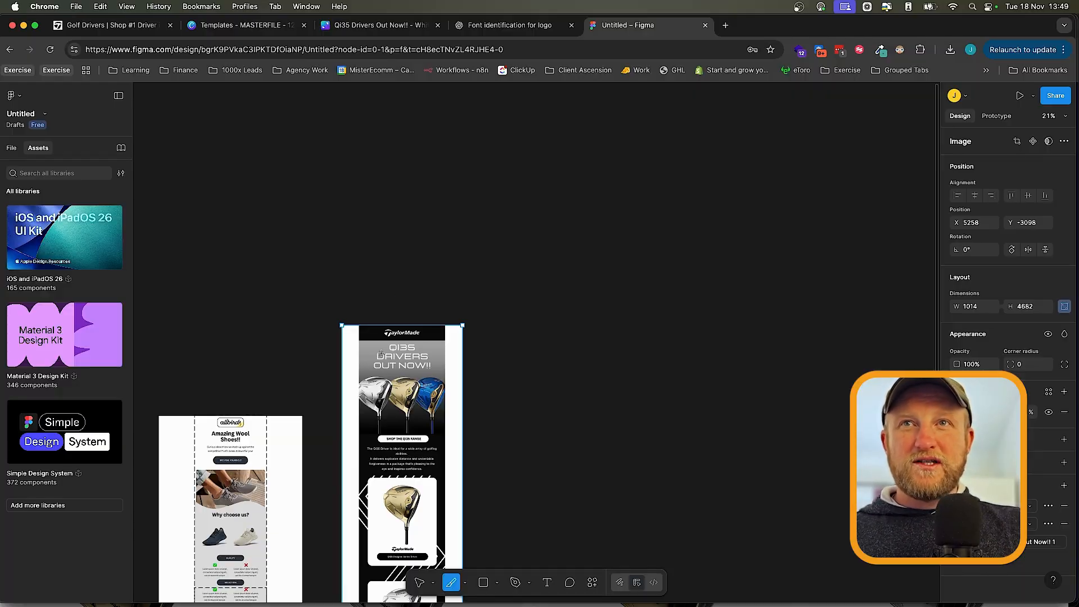
scroll(379, 353, "up", 8)
scroll(380, 354, "down", 4)
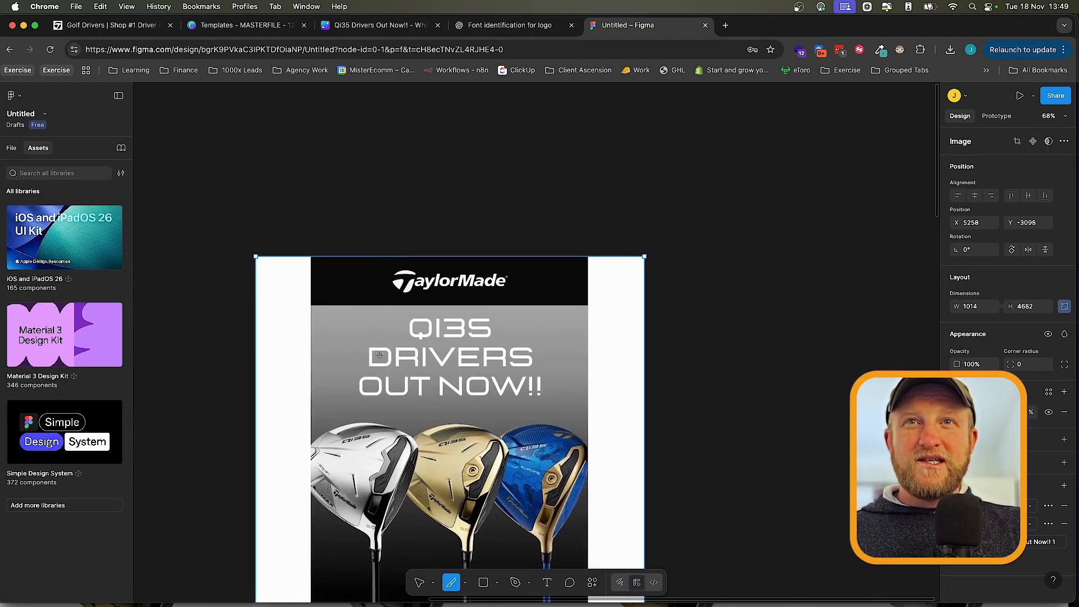
scroll(380, 353, "down", 2)
scroll(379, 353, "down", 2)
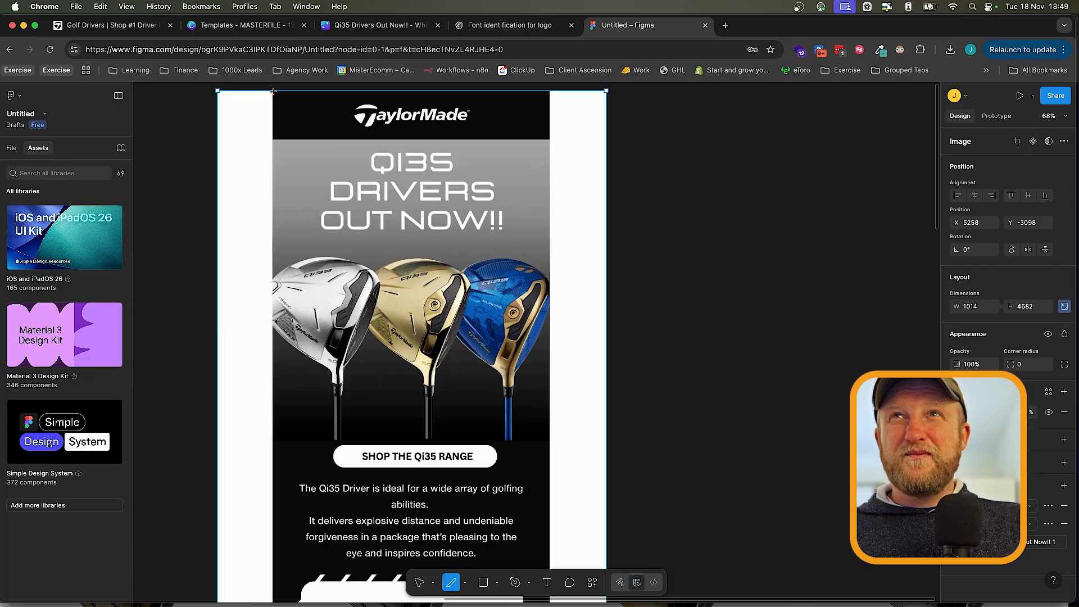
left_click_drag(273, 91, 549, 471)
- Draw a slice about 713 × 1053 covering the description text and the gold driver card, directly below the hero slice
scroll(549, 471, "down", 4)
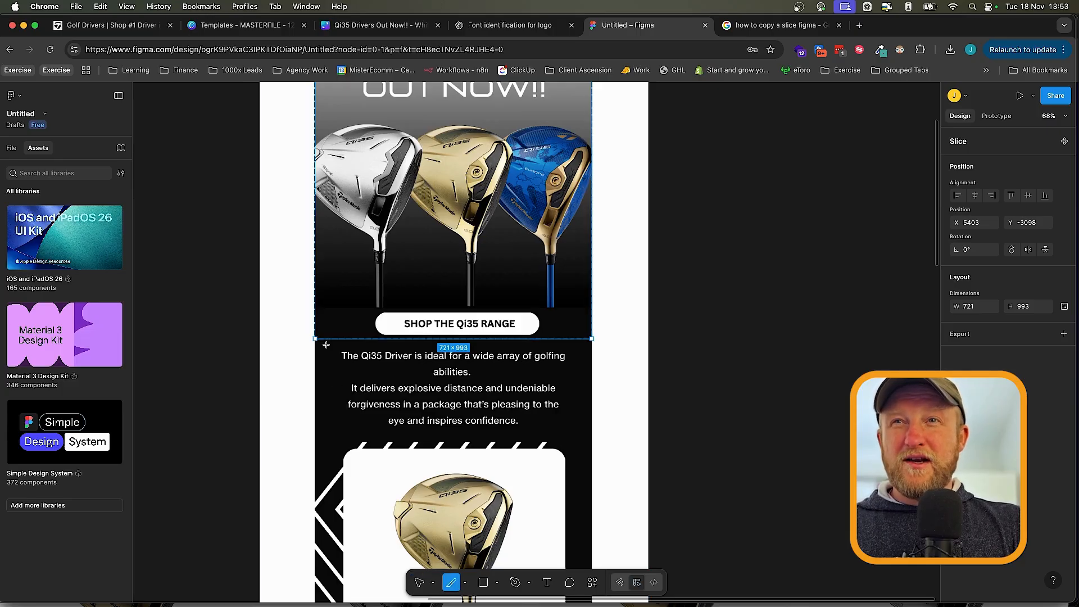
left_click_drag(313, 338, 596, 454)
scroll(595, 436, "down", 6)
scroll(597, 454, "down", 3)
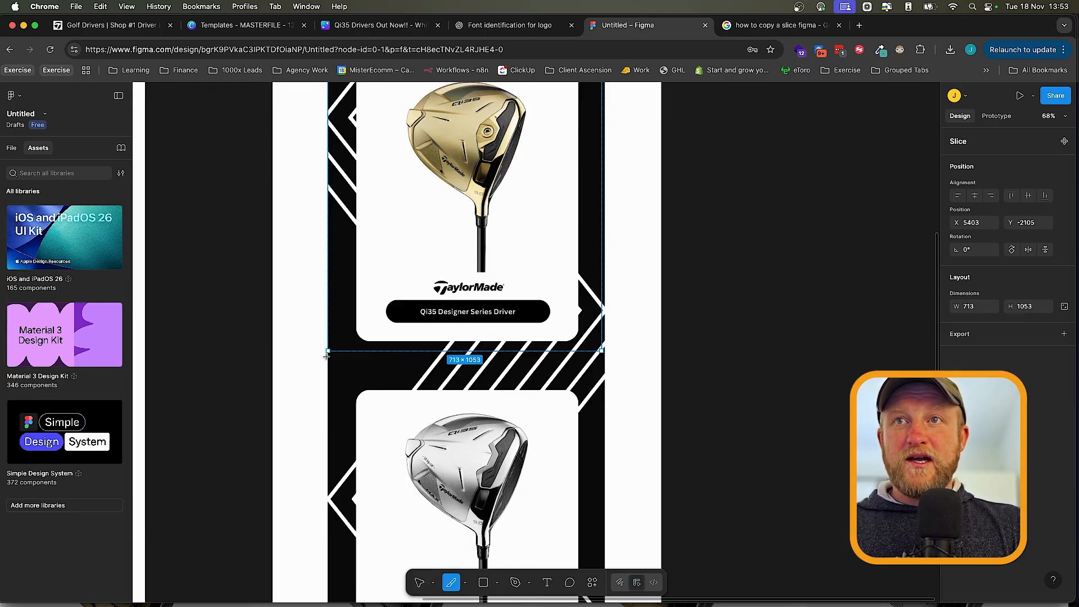
- Draw a slice about 721 × 916 around the silver Qi35 Max Designer Series Driver card, directly below the gold card's slice
left_click_drag(327, 352, 539, 481)
scroll(432, 419, "down", 2)
scroll(433, 419, "right", 2)
scroll(465, 420, "down", 6)
scroll(465, 420, "right", 1)
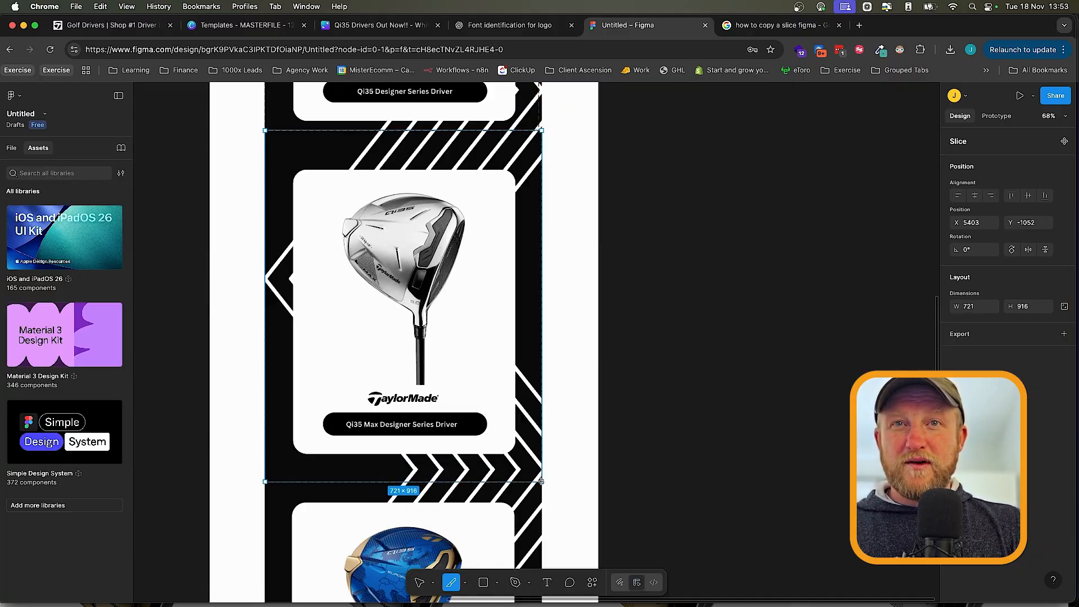
left_click_drag(539, 481, 542, 481)
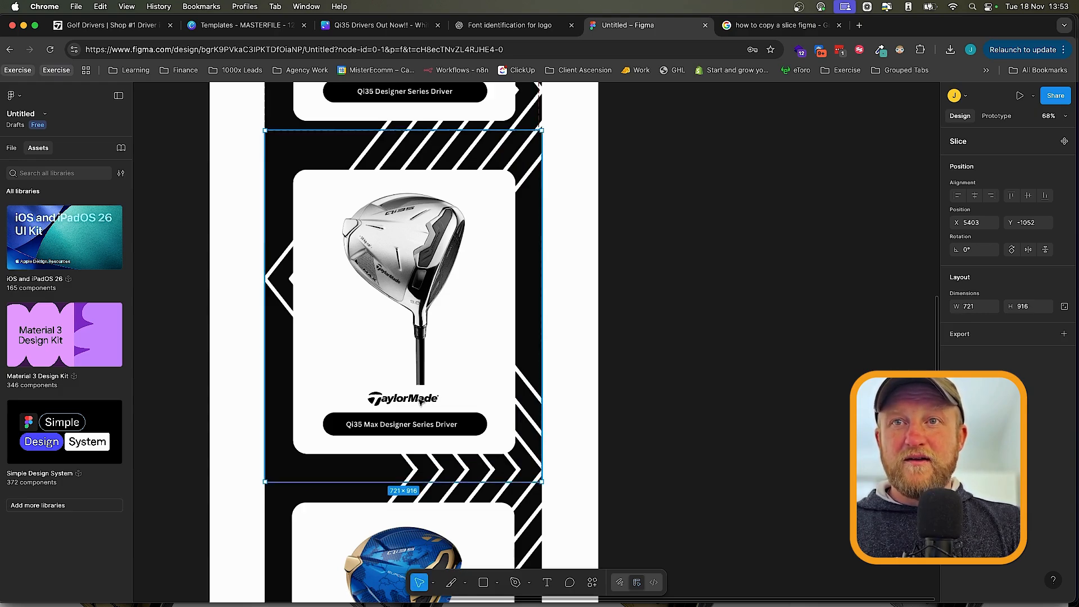
- Slice the blue driver card at about 721 × 841 and add another slice over the closing shop button, text and golfer photo
scroll(420, 403, "down", 5)
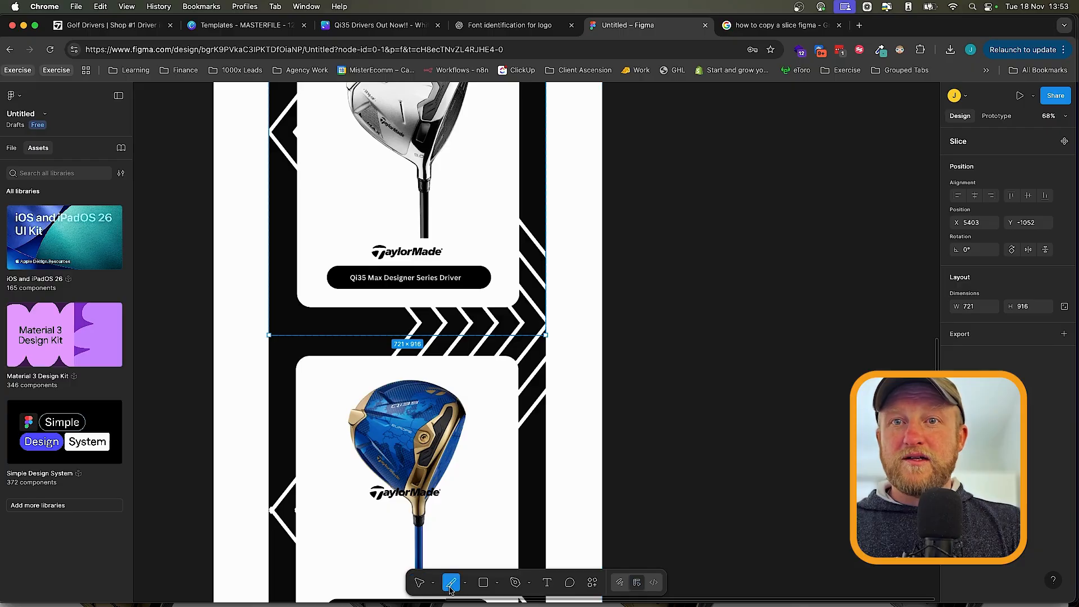
left_click_drag(268, 335, 538, 348)
scroll(358, 427, "down", 10)
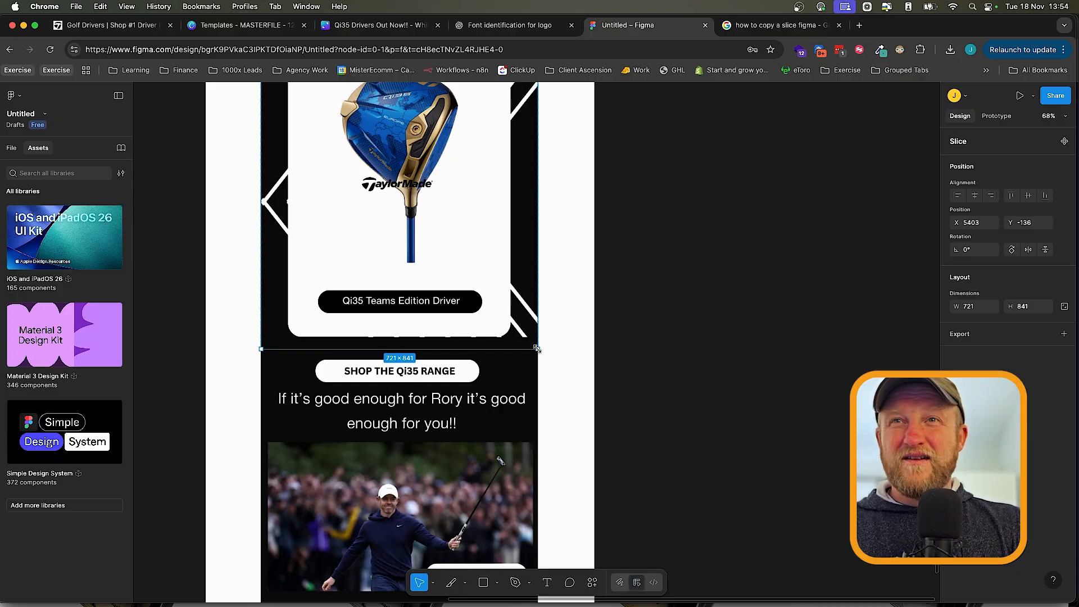
scroll(506, 418, "down", 3)
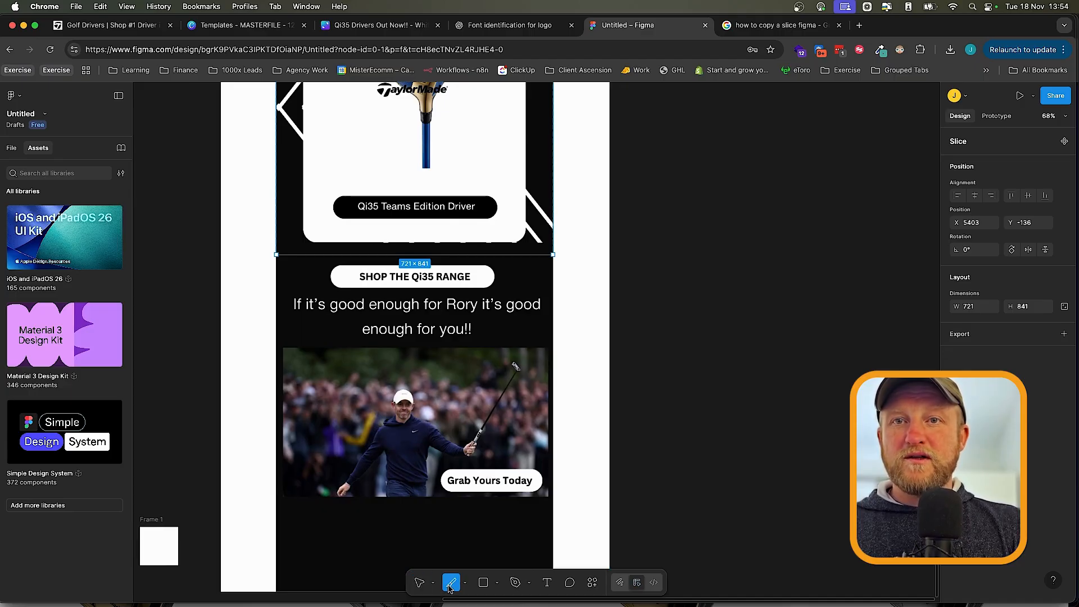
left_click_drag(277, 255, 552, 509)
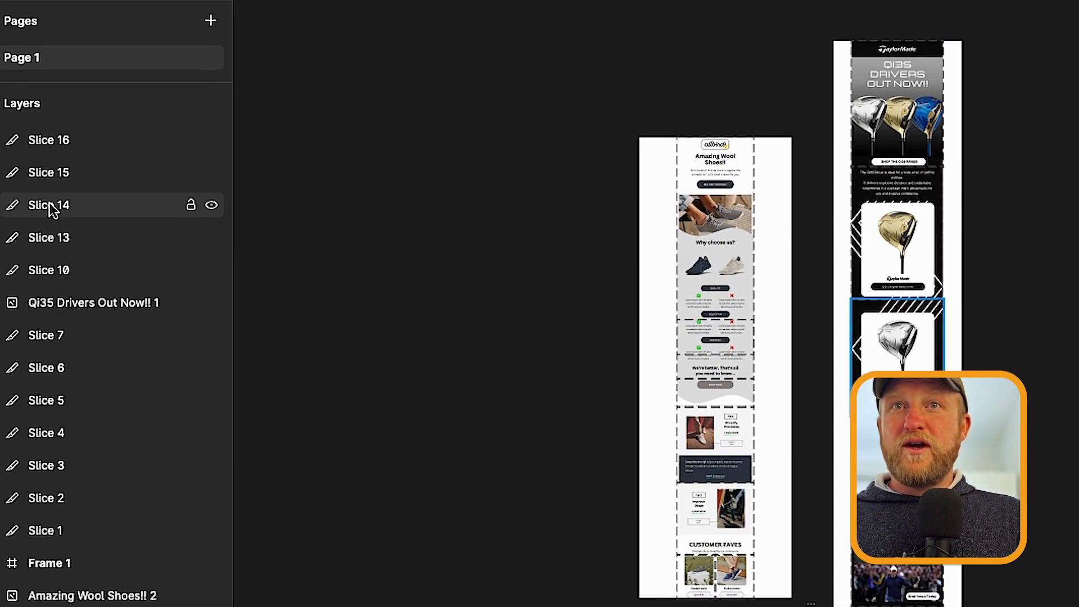
- Select Slices 16, 15, 14, 13 and 10 together and export them as PNG at 1x
left_click(53, 149)
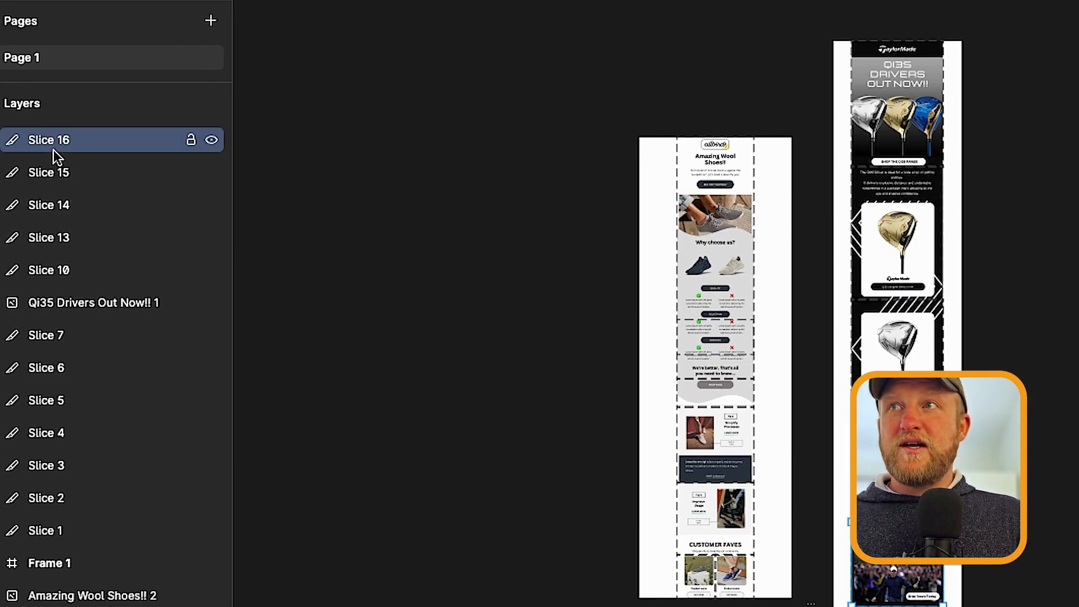
left_click(52, 270, "shift")
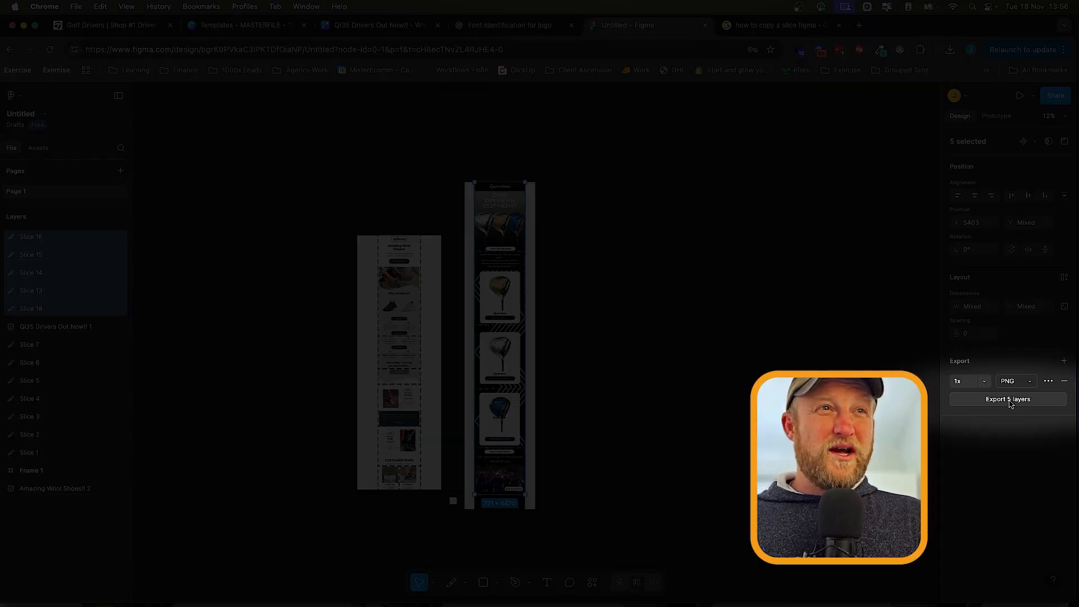
left_click(1008, 400)
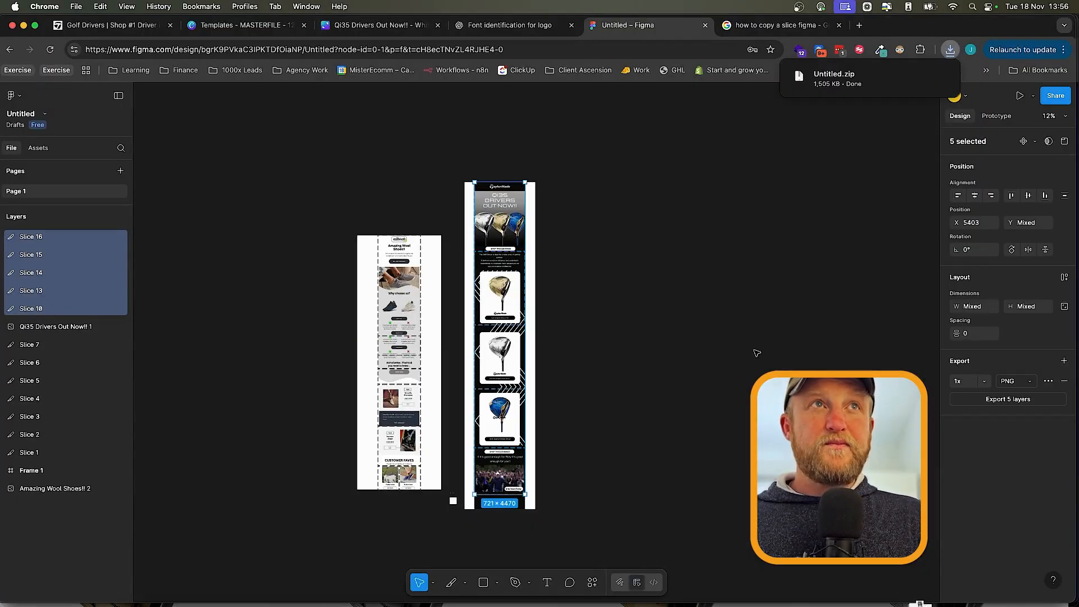
- Extract the exported Untitled.zip and preview the Slice 10, 13, 14 and 15 images in Finder
left_click(835, 80)
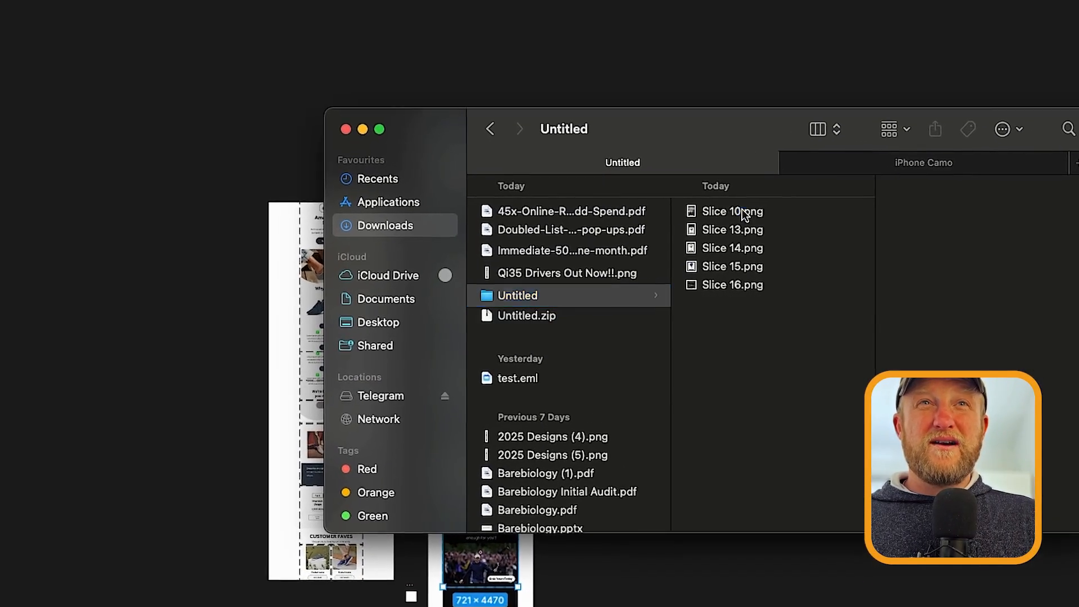
left_click(672, 242)
left_click(721, 229)
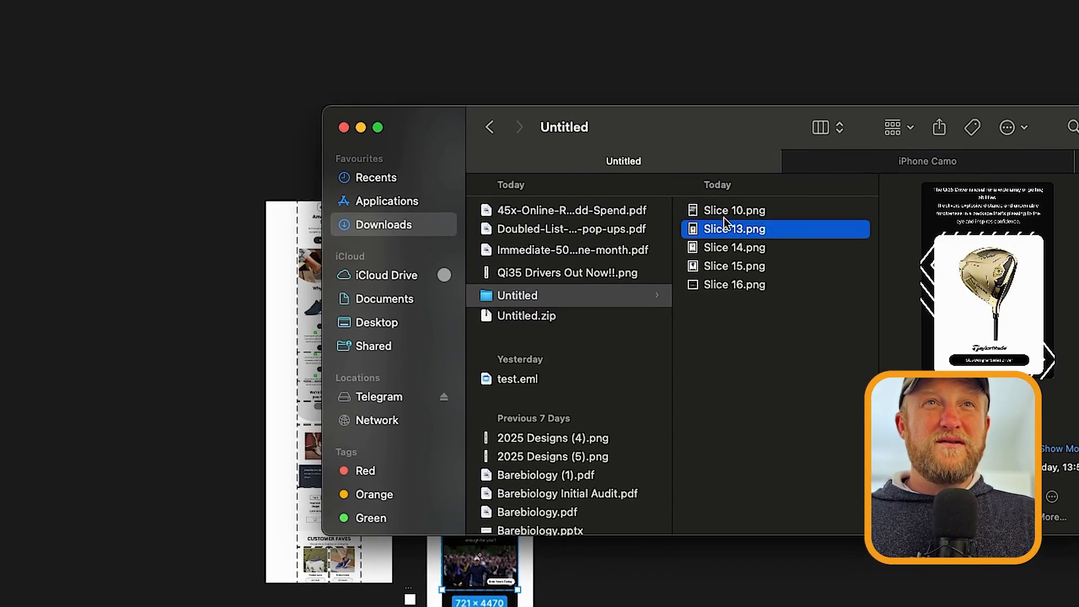
left_click(722, 214)
left_click(736, 231)
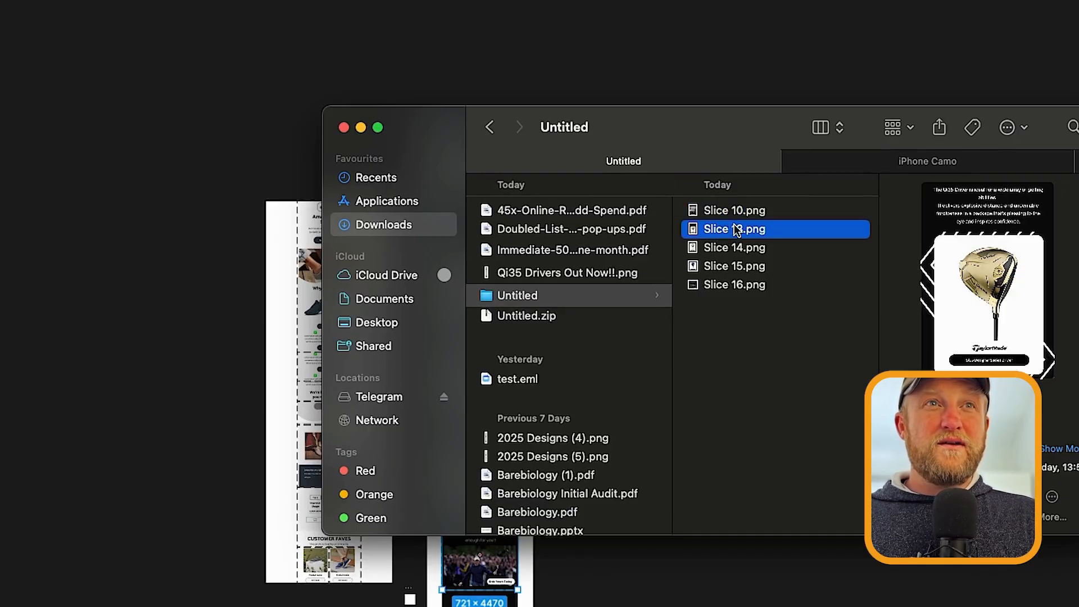
left_click(737, 248)
left_click(731, 267)
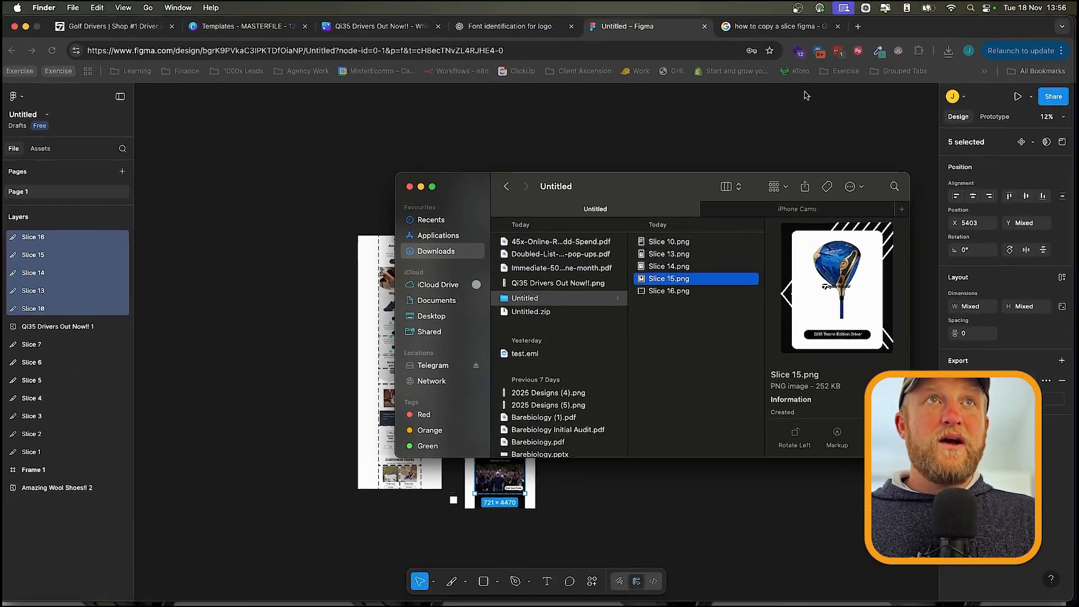
- Open klaviyo.com/dashboard in a new browser tab and go to the Campaigns page
left_click(871, 27)
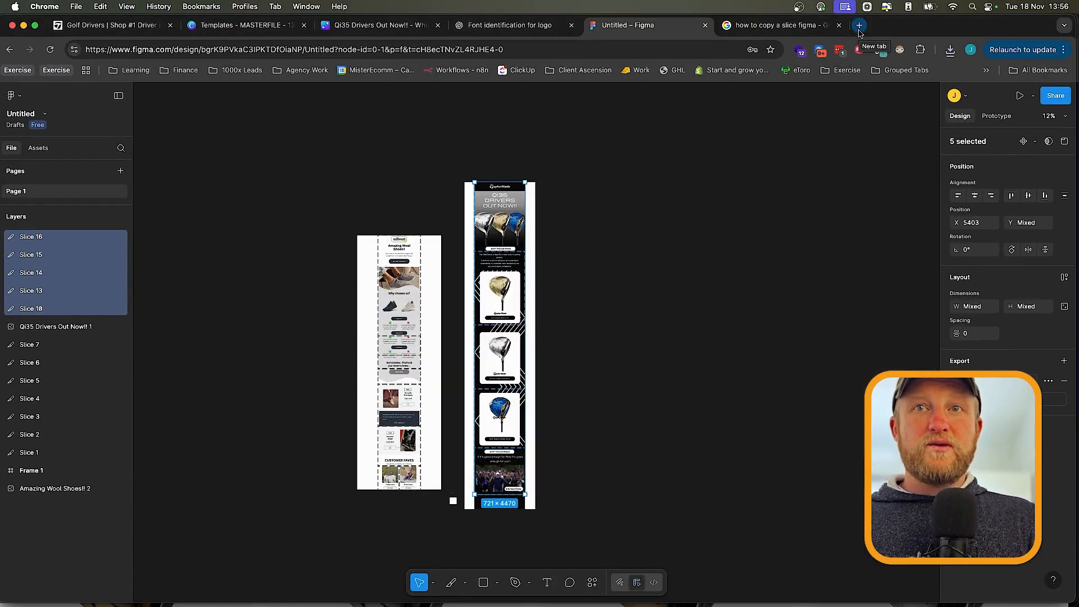
left_click(860, 26)
type("klaviyo.com/dashboard")
key("Return")
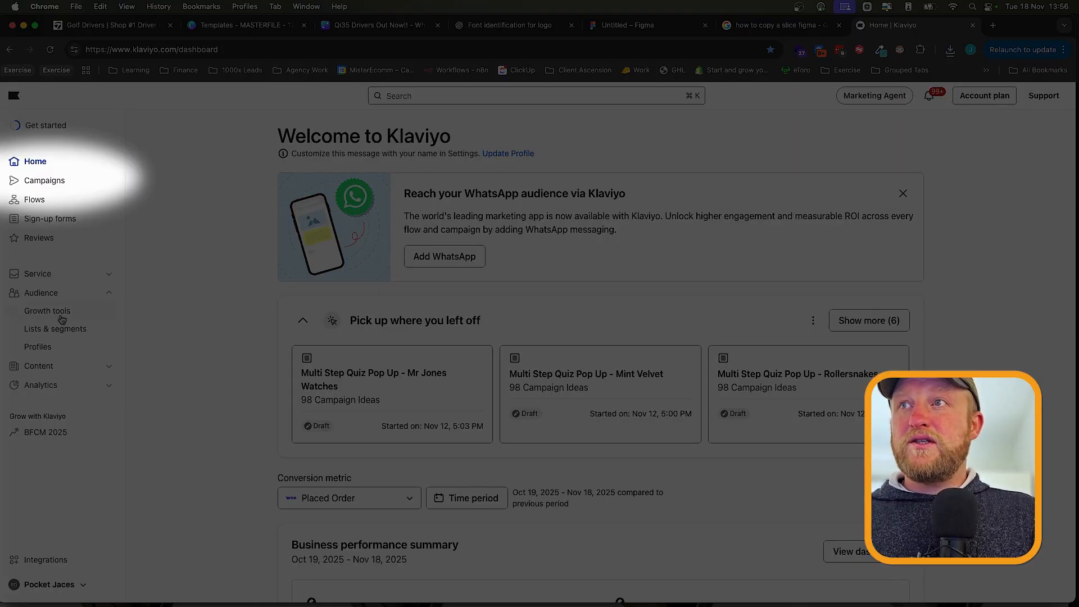
left_click(56, 182)
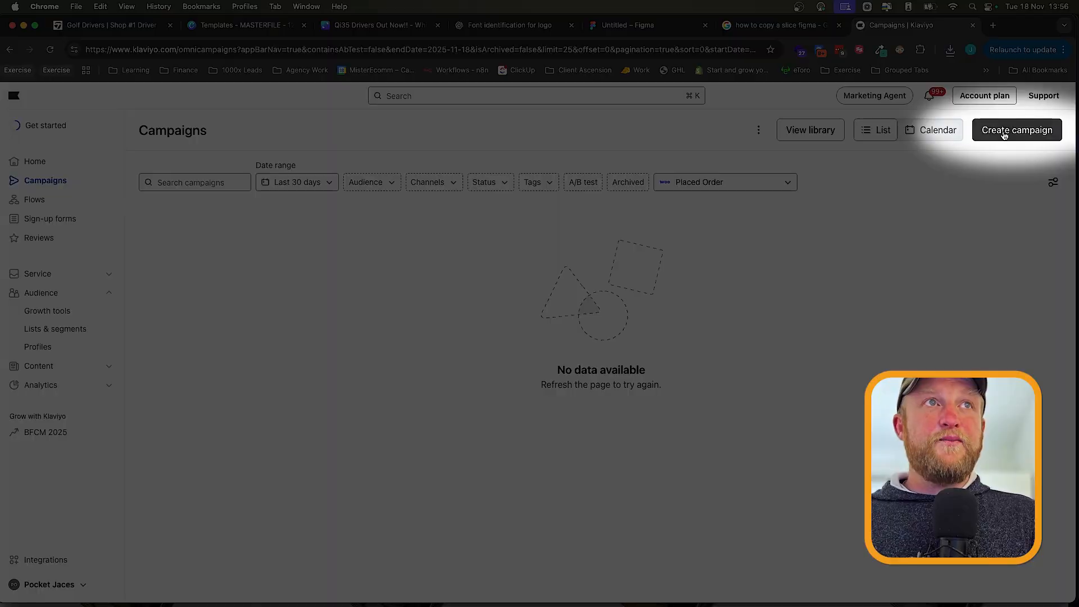
- Create a single channel email campaign with the default name and date, and choose Example list as the audience to send to
left_click(1003, 134)
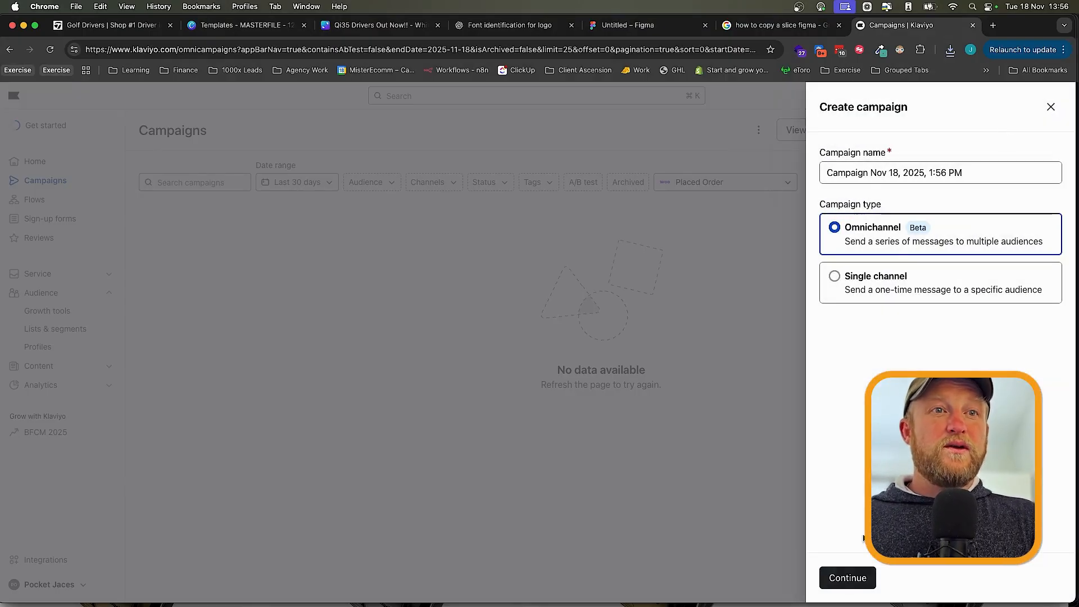
left_click(923, 291)
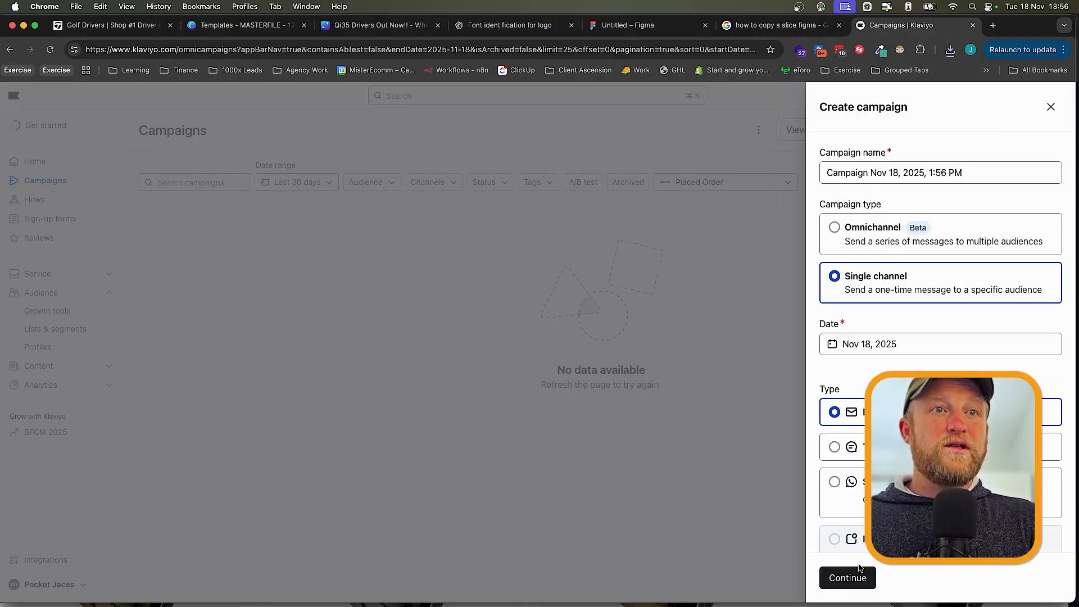
left_click(851, 584)
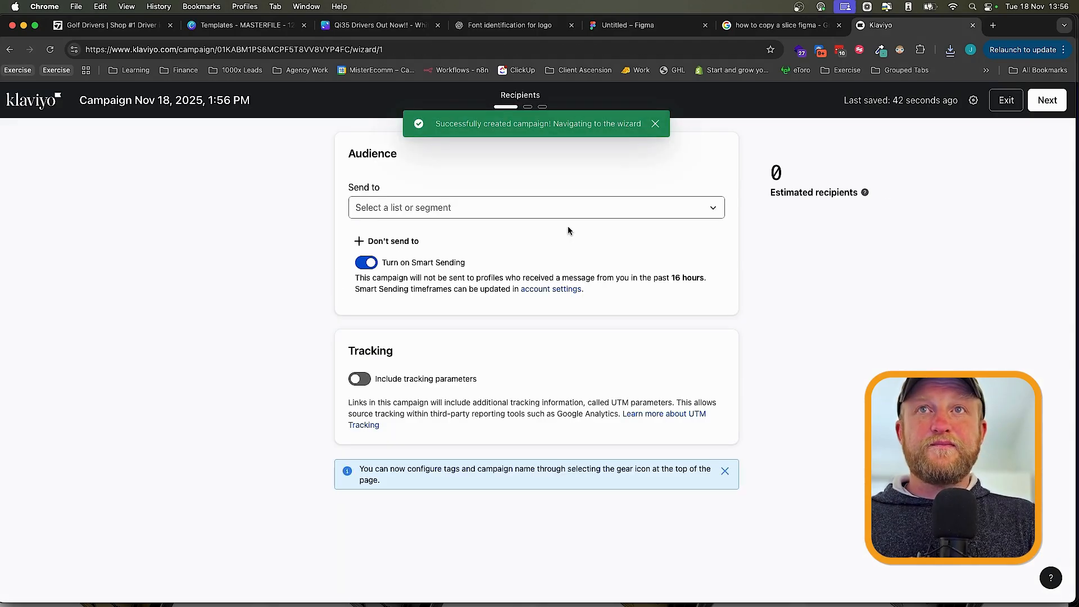
left_click(412, 203)
left_click(393, 334)
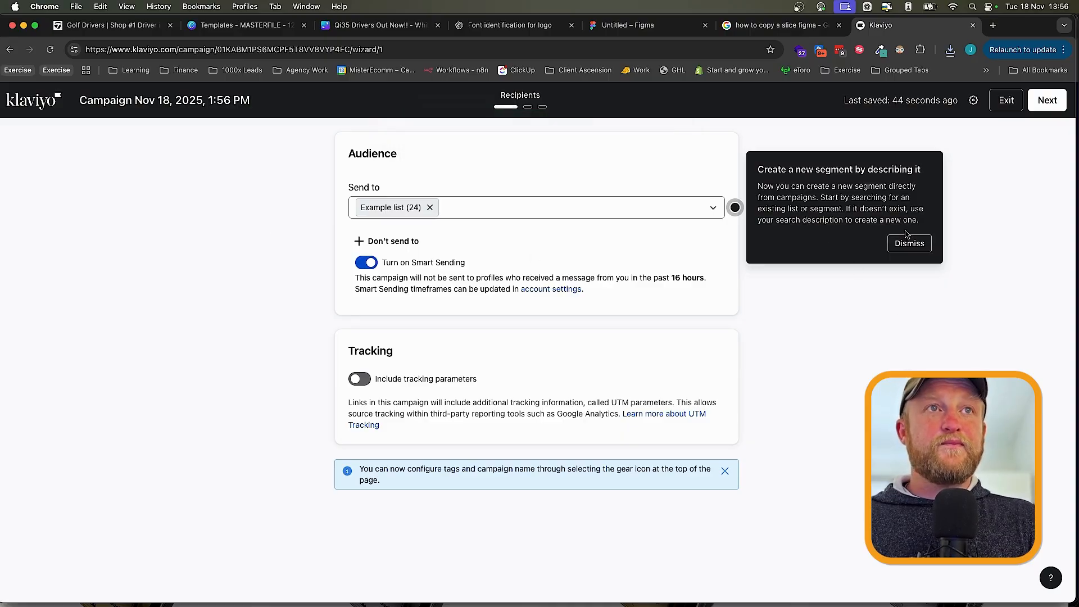
- Dismiss the segment tip, continue to the campaign's message stage and create a new email template
left_click(907, 243)
left_click(1042, 101)
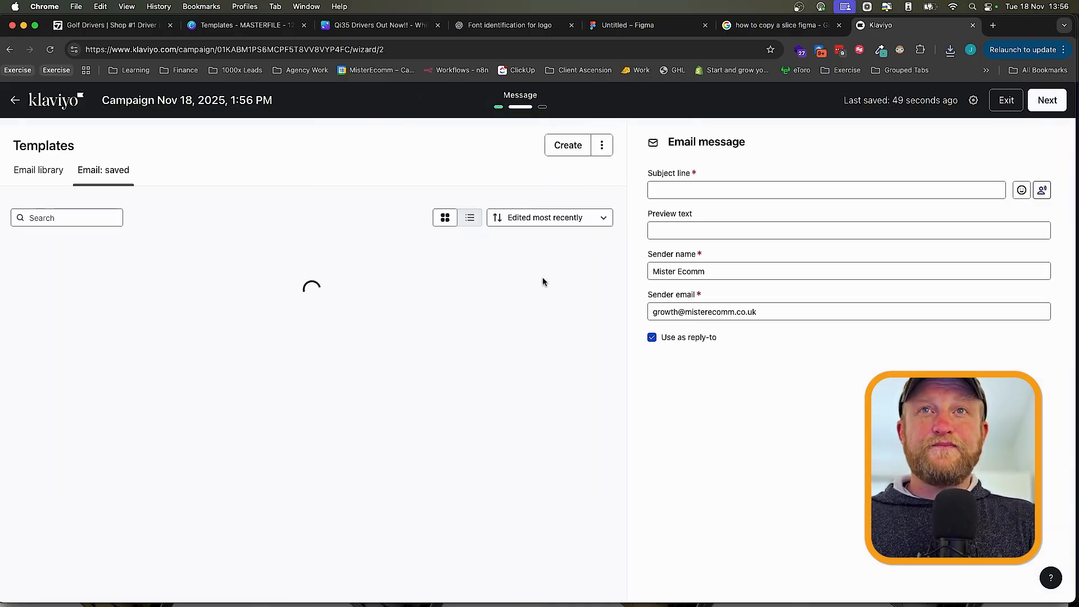
left_click(568, 148)
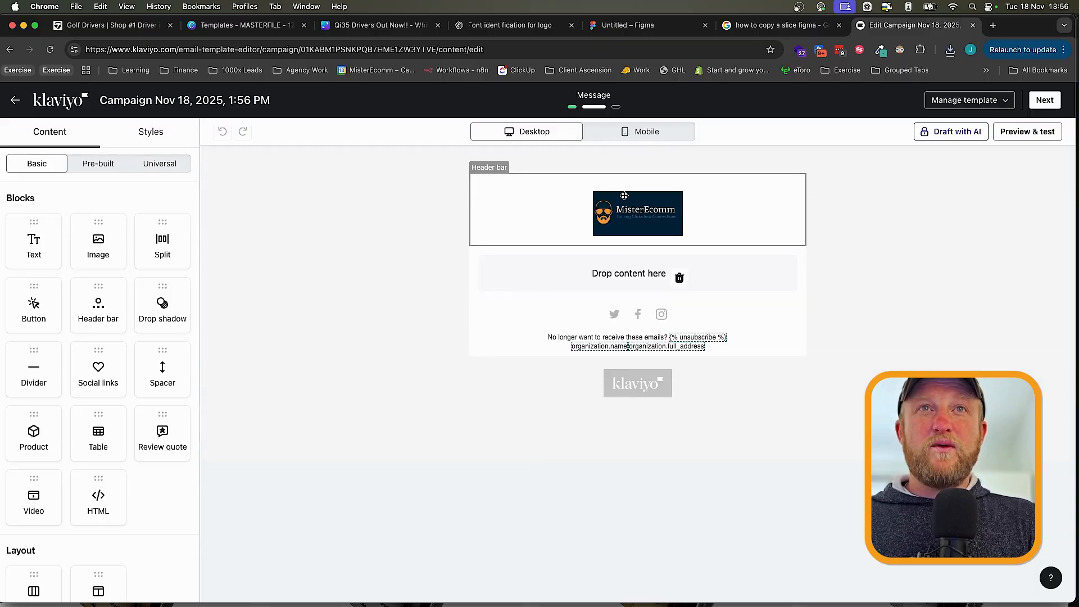
- Replace the default logo header bar with a stack of five empty image blocks above the social links
left_click(624, 195)
left_click(458, 227)
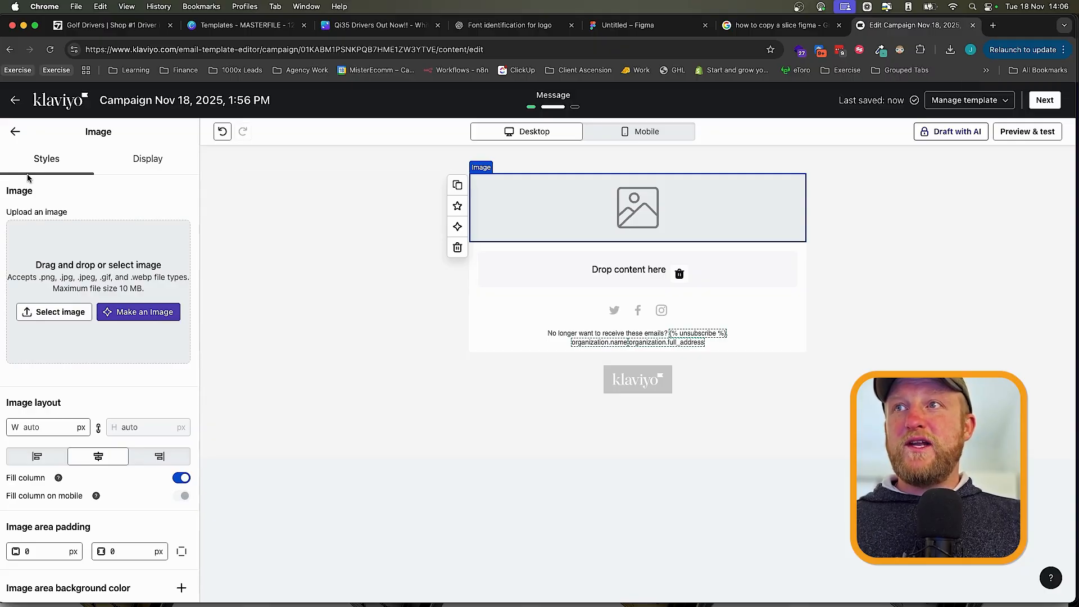
left_click(12, 131)
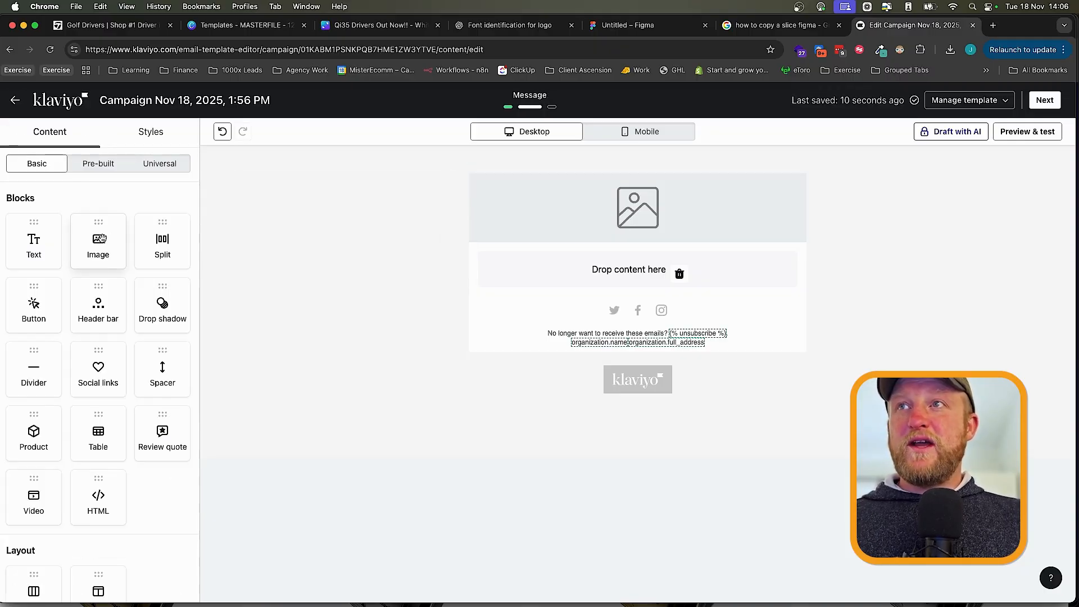
left_click_drag(97, 240, 559, 264)
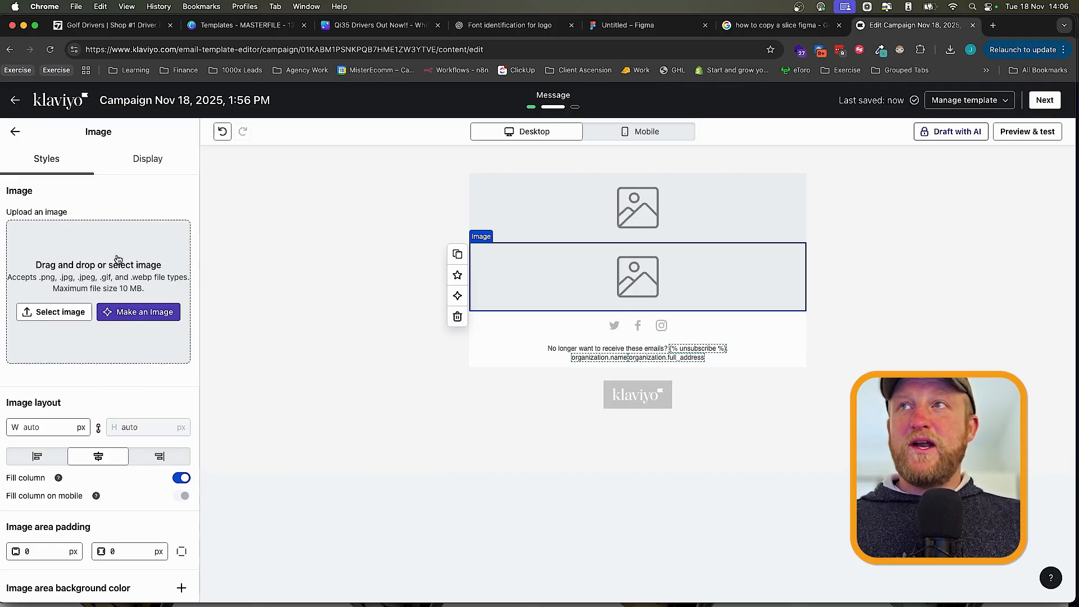
left_click(16, 132)
left_click_drag(96, 247, 562, 311)
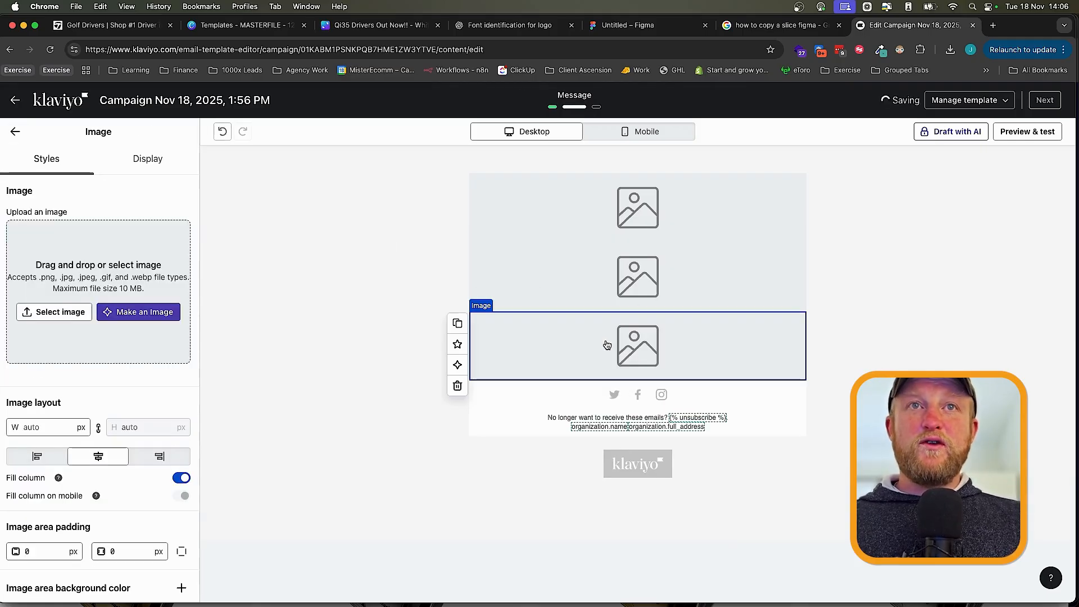
left_click(15, 132)
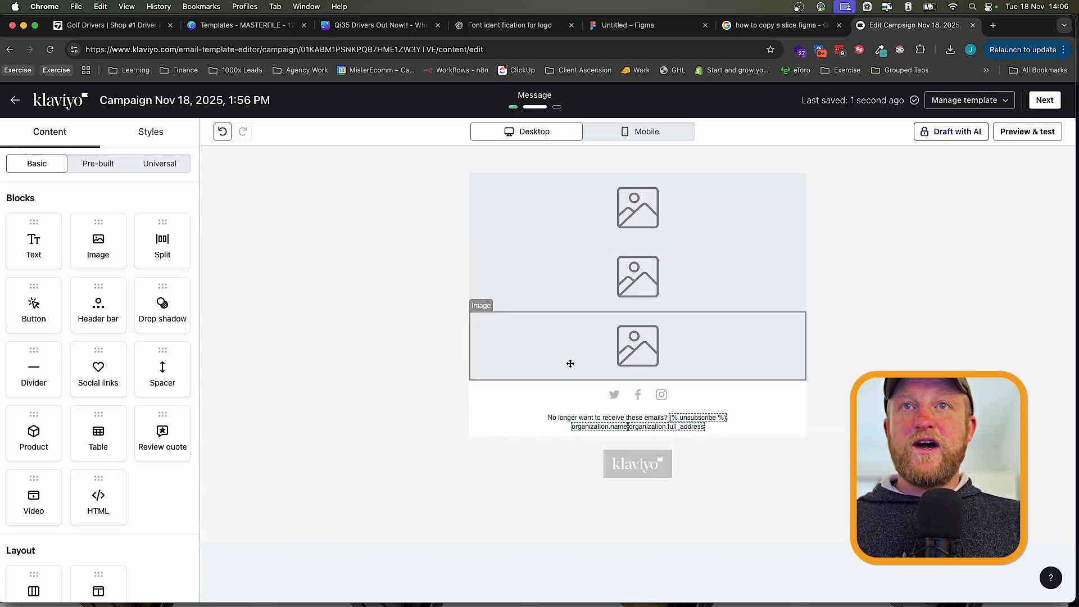
left_click(567, 360)
left_click(457, 323)
left_click(458, 392)
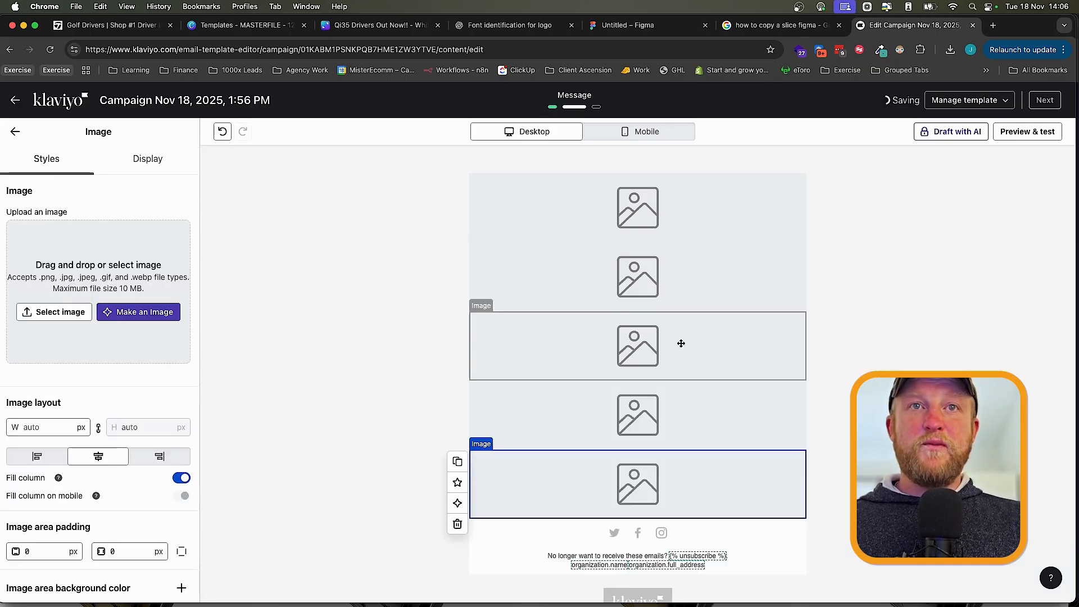
- Switch to Finder and place Slice 10.png from the Untitled folder into the email's first image block
key("super+Tab")
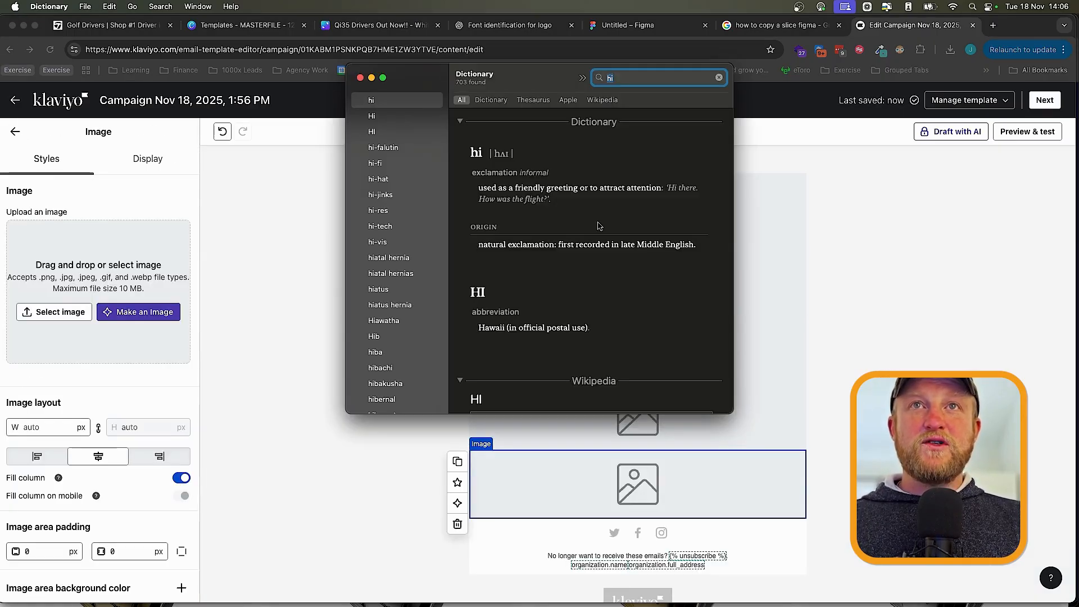
key("super+Tab")
key("super+Tab")
left_click(413, 308)
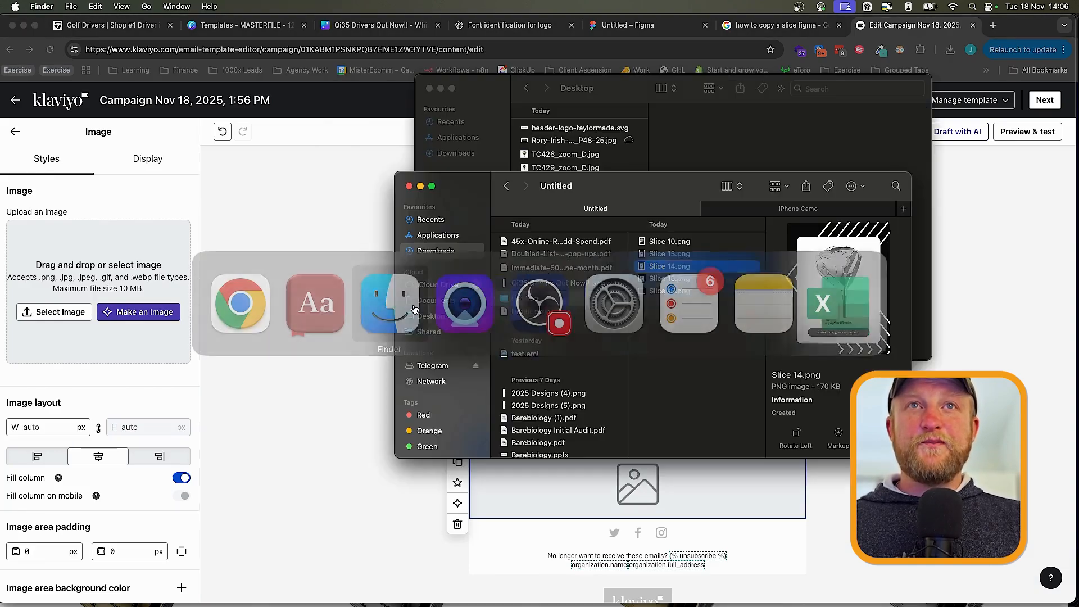
left_click(667, 255)
left_click_drag(667, 241, 573, 279)
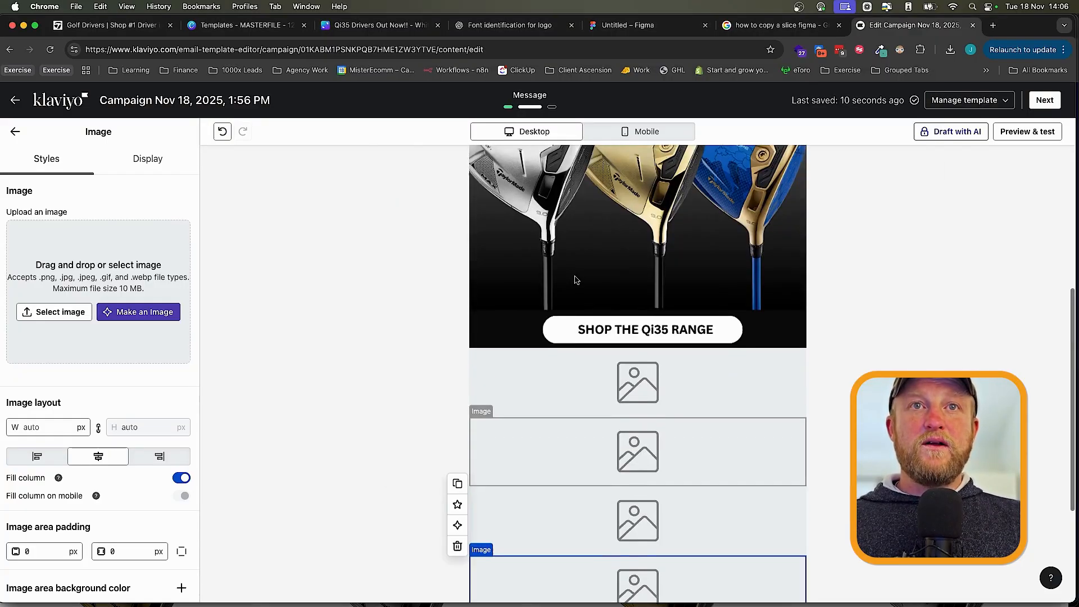
- Place Slice 13.png from Finder into the second image block, below the drivers hero image
key("super+Tab")
left_click(661, 264)
left_click(661, 254)
left_click_drag(661, 254, 597, 368)
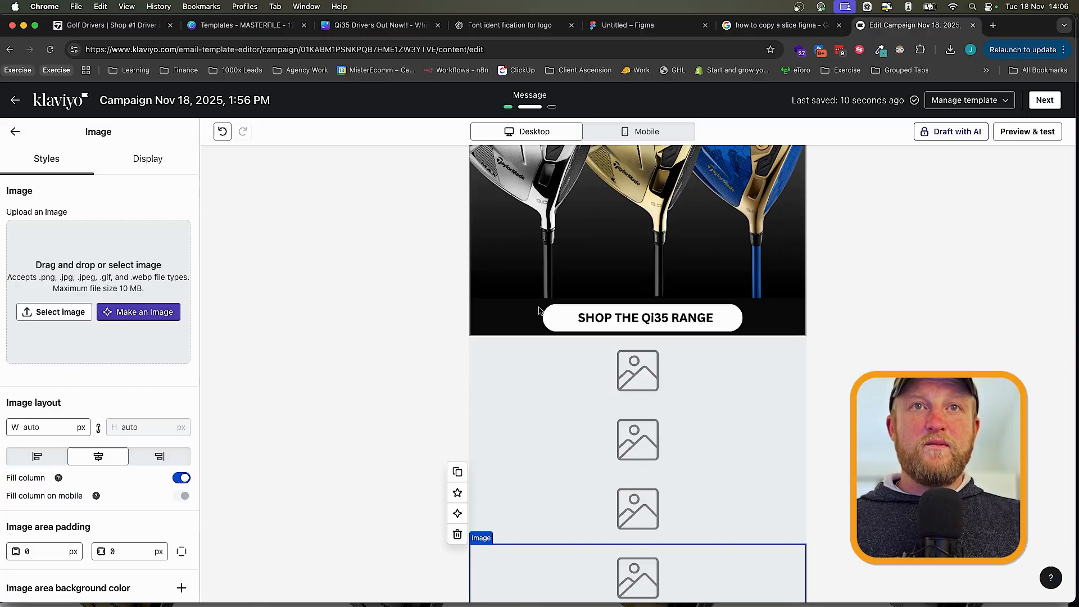
- Place Slice 14.png from Finder into the third image block, below the Qi35 Designer Series Driver image
scroll(544, 308, "down", 5)
scroll(543, 309, "down", 5)
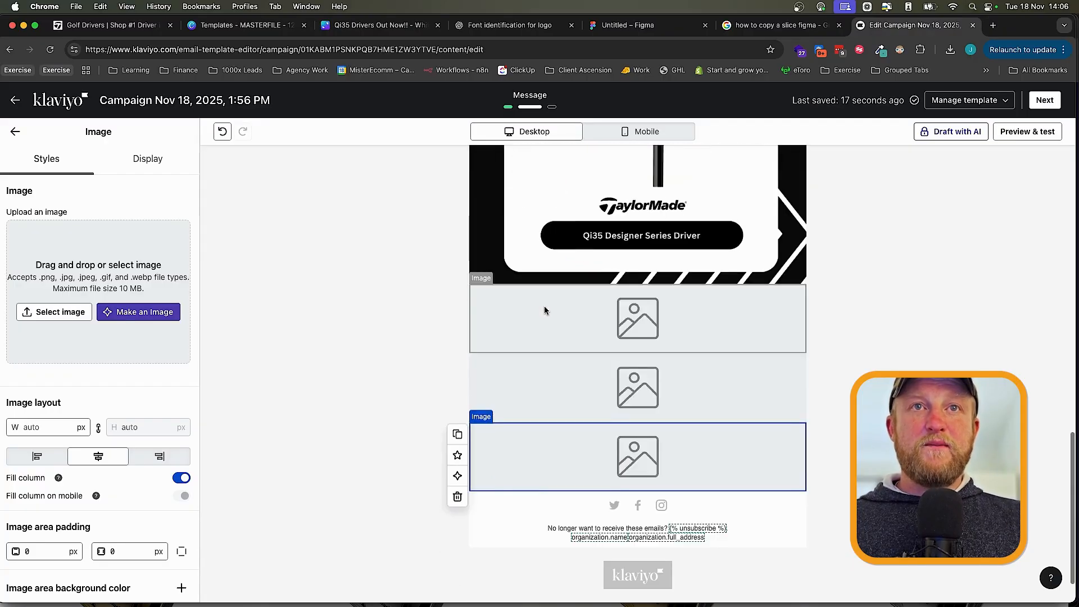
key("super+Tab")
left_click(673, 267)
left_click_drag(673, 270, 594, 314)
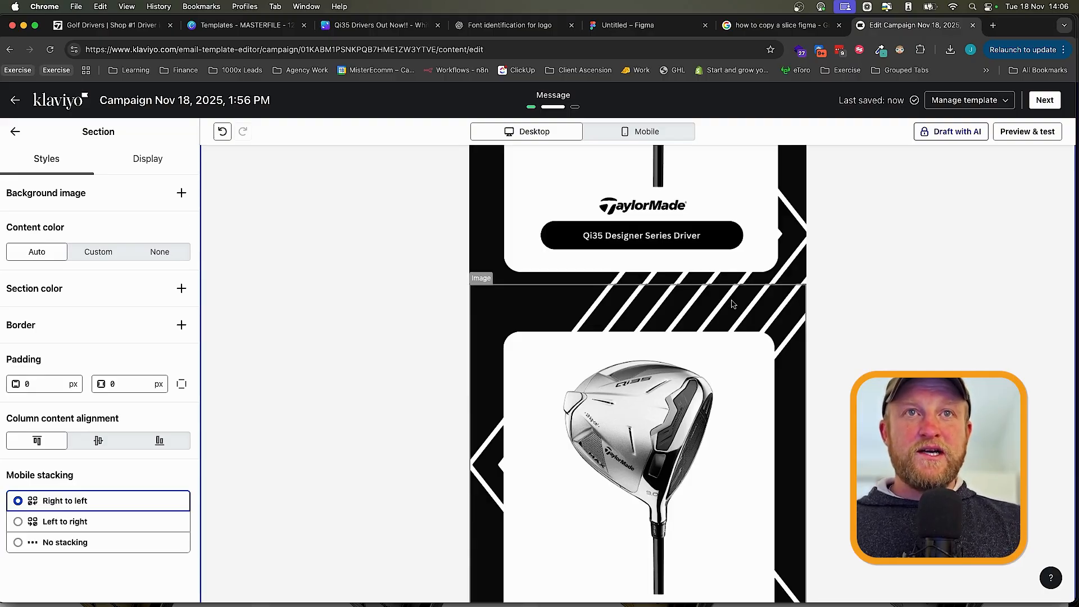
- Place Slice 15.png from Finder into the fourth image block, below the Qi35 Max Designer Series Driver image
scroll(732, 304, "down", 5)
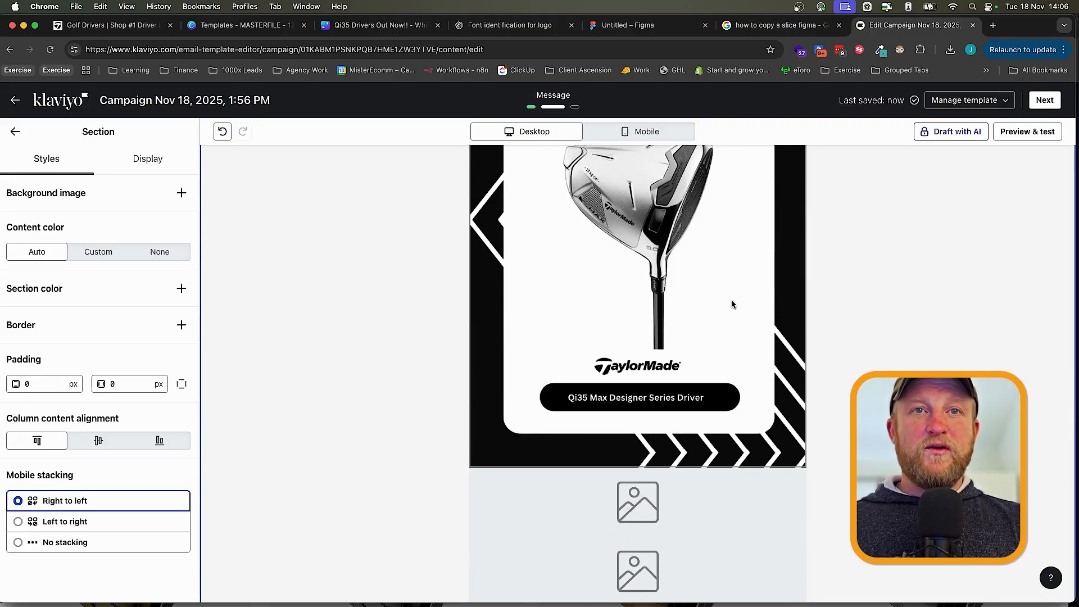
scroll(732, 304, "down", 2)
key("super+Tab")
left_click(676, 280)
left_click_drag(676, 279, 662, 406)
key("super+Tab")
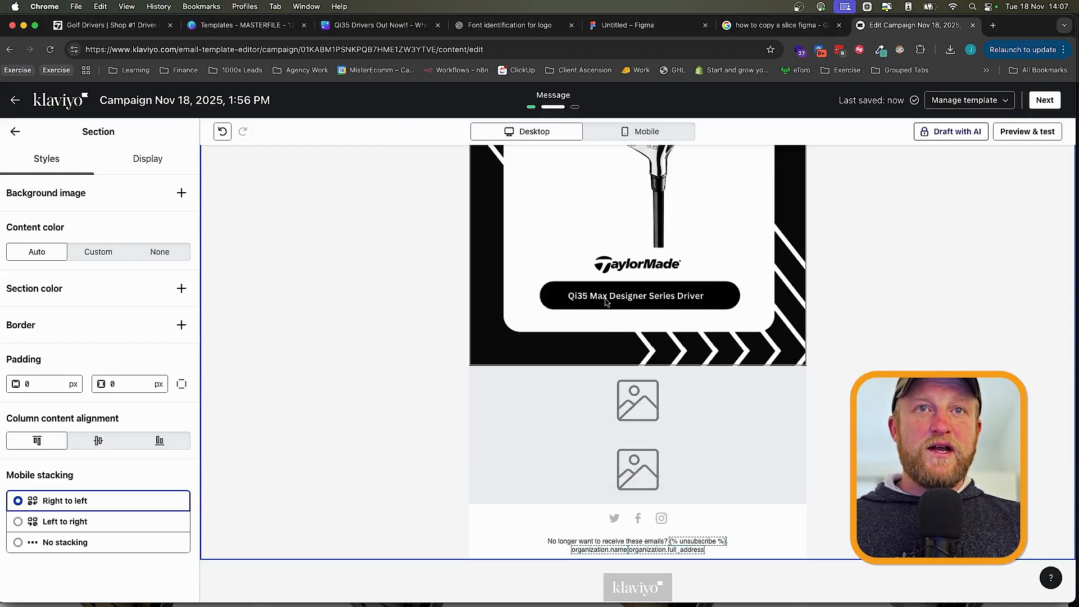
- Place Slice 16.png from Finder into the last image block, below the Qi35 Teams Edition Driver image
scroll(493, 303, "down", 8)
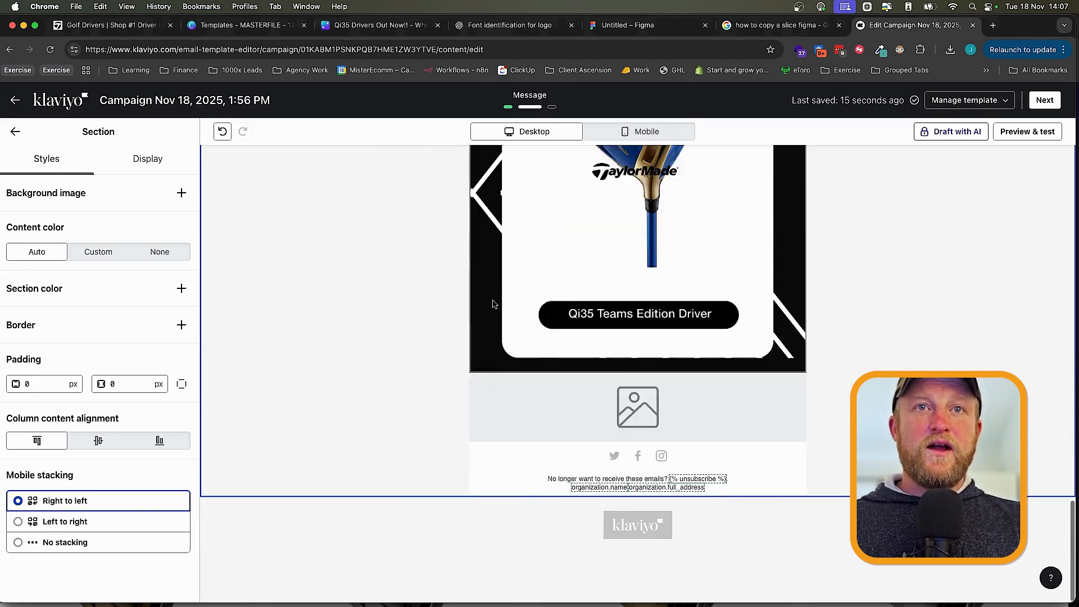
key("super+Tab")
left_click(683, 292)
key("super+Tab")
left_click_drag(683, 292, 637, 399)
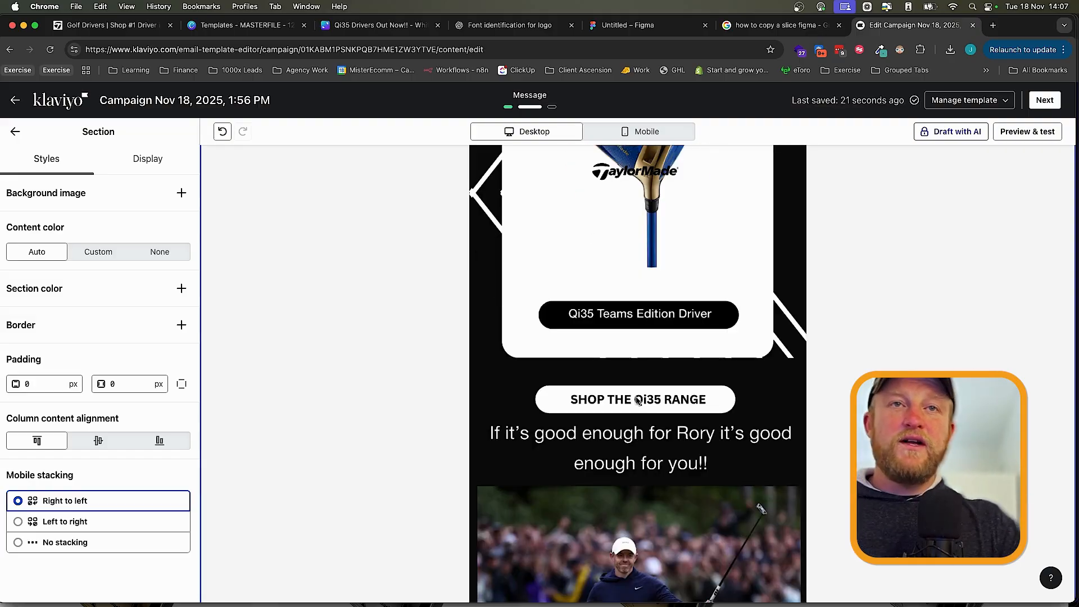
- Set the alt text of the hero image at the start of the email to "Qi35 Drivers out now"
scroll(636, 399, "up", 15)
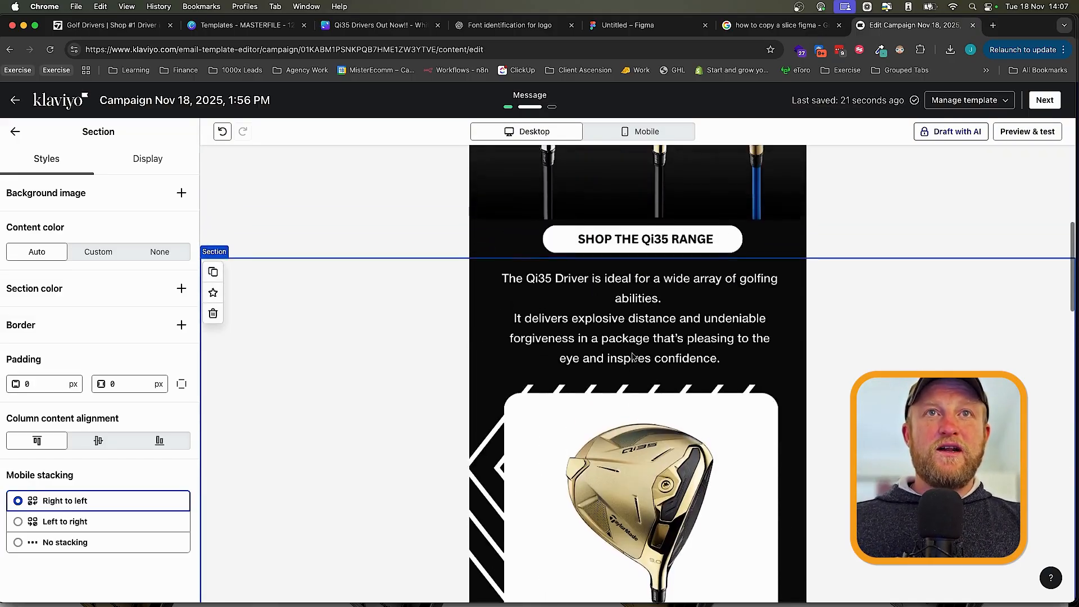
left_click(575, 313)
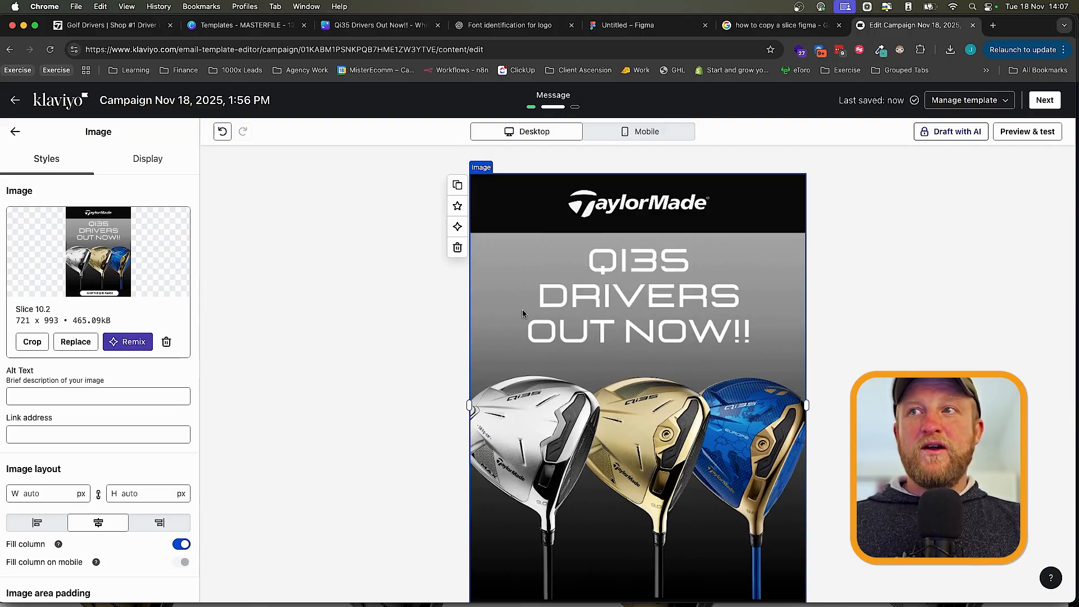
left_click(31, 397)
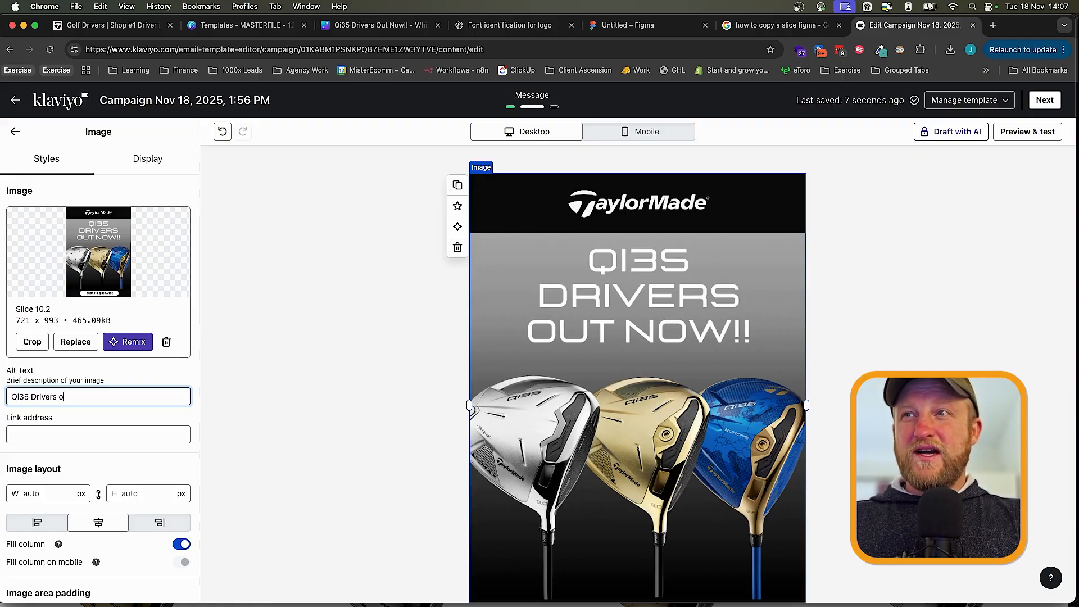
left_click(74, 436)
left_click(127, 27)
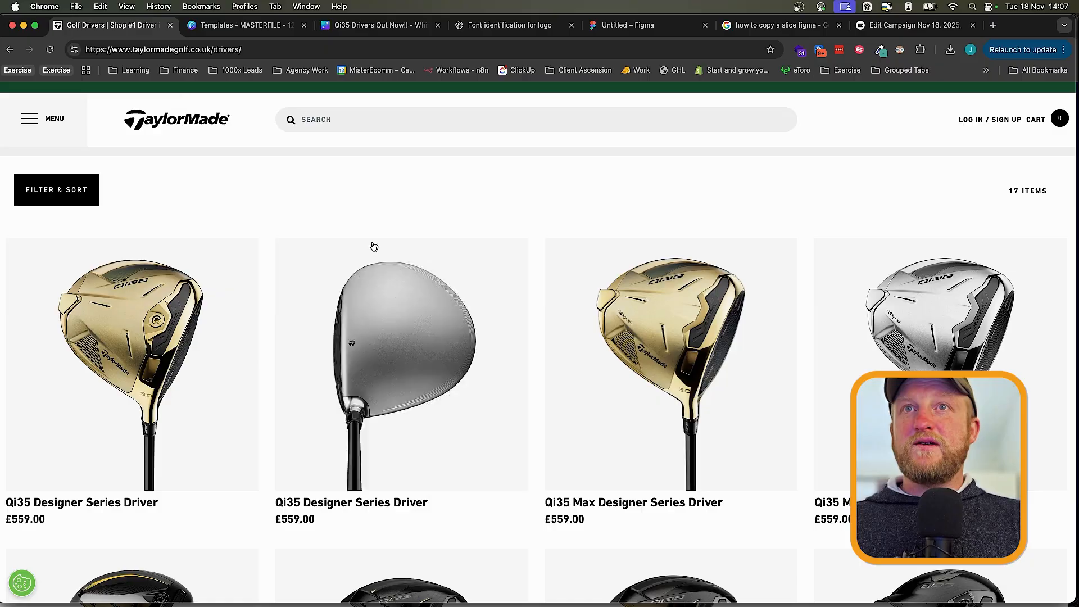
left_click(181, 49)
key("super+c")
left_click(913, 25)
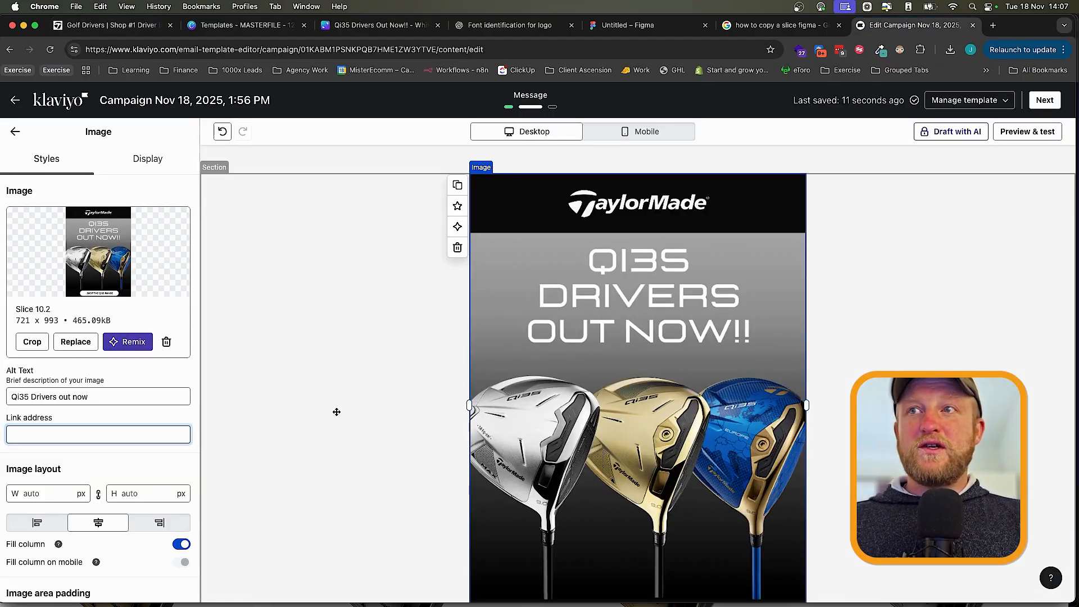
key("super+v")
- Link the gold Qi35 Designer Series Driver image to its TaylorMade product page, copying the address DW-TC426-AU.html from the site
scroll(594, 395, "down", 10)
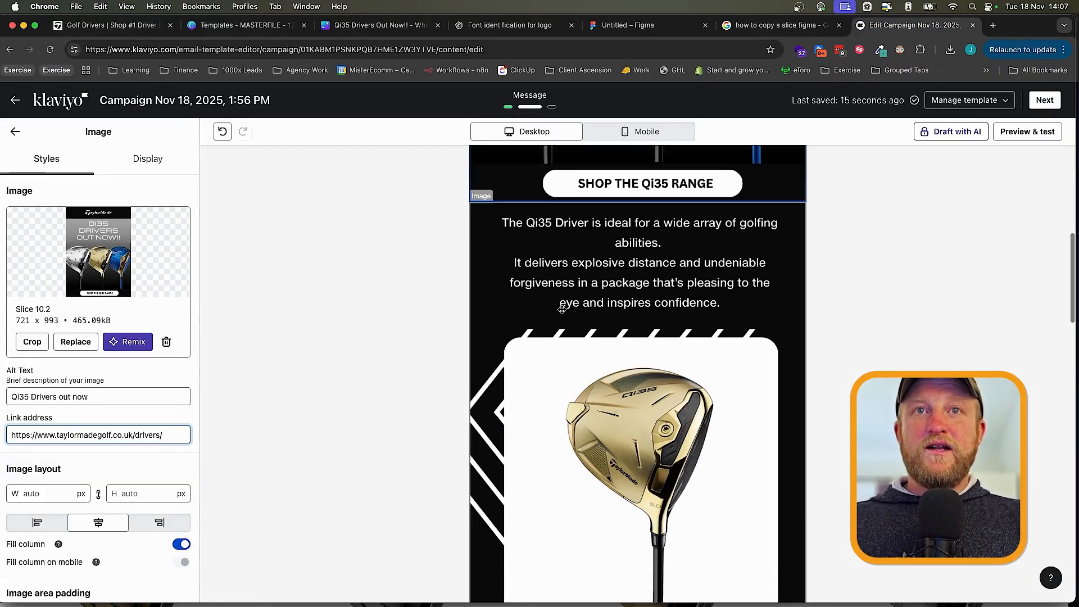
left_click(561, 307)
scroll(561, 306, "down", 2)
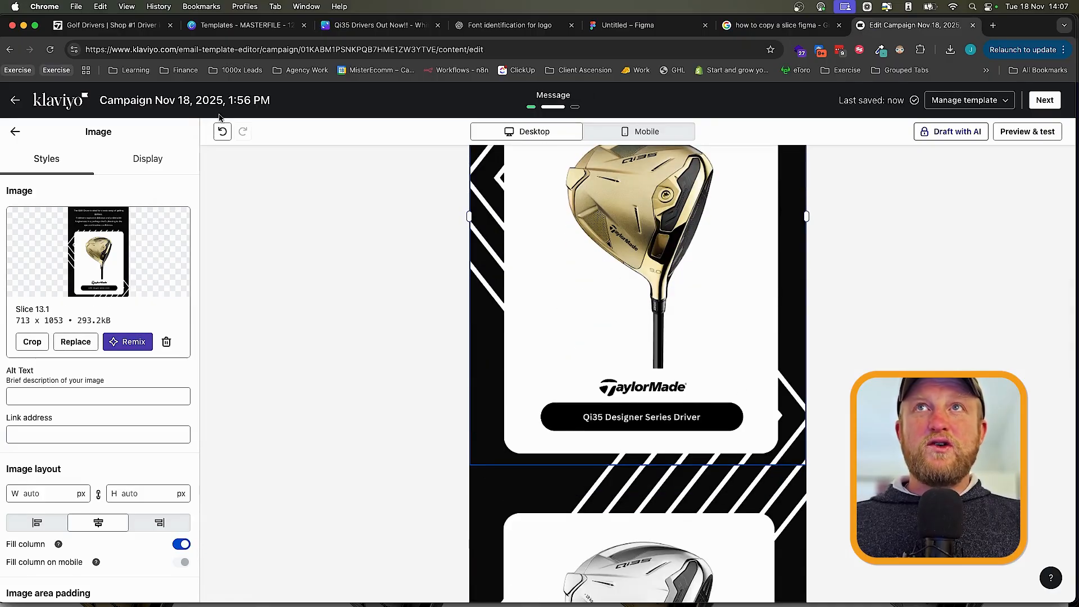
key("super+1")
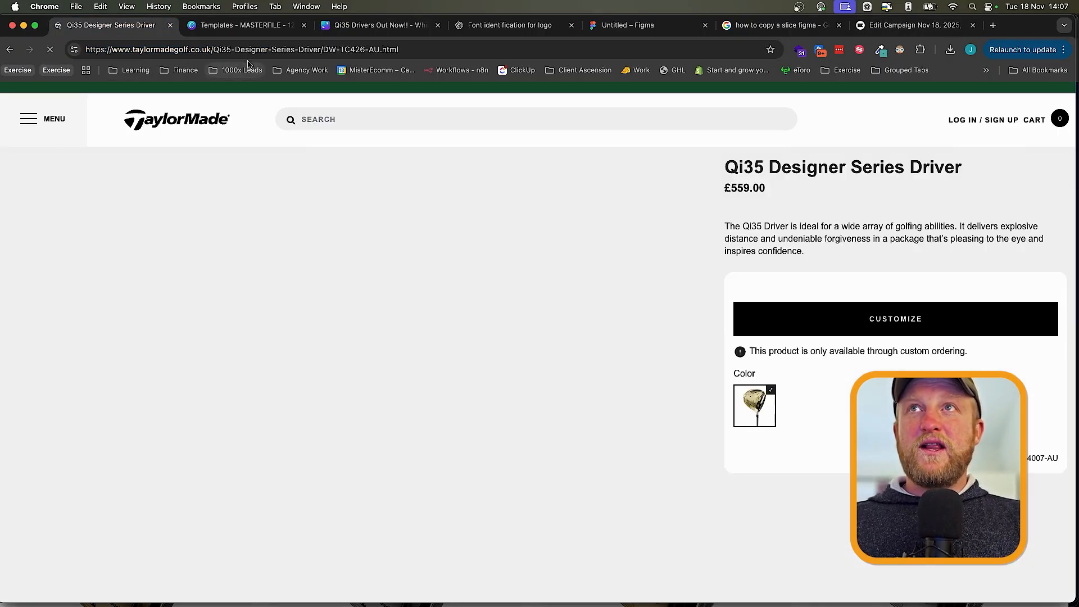
left_click(259, 49)
key("super+c")
left_click(893, 26)
left_click(92, 435)
key("super+v")
- Copy the product title "Qi35 Designer Series Driver" from the TaylorMade page and use it as the gold driver image's alt text
left_click(56, 396)
left_click(109, 25)
triple_click(775, 168)
left_click(899, 25)
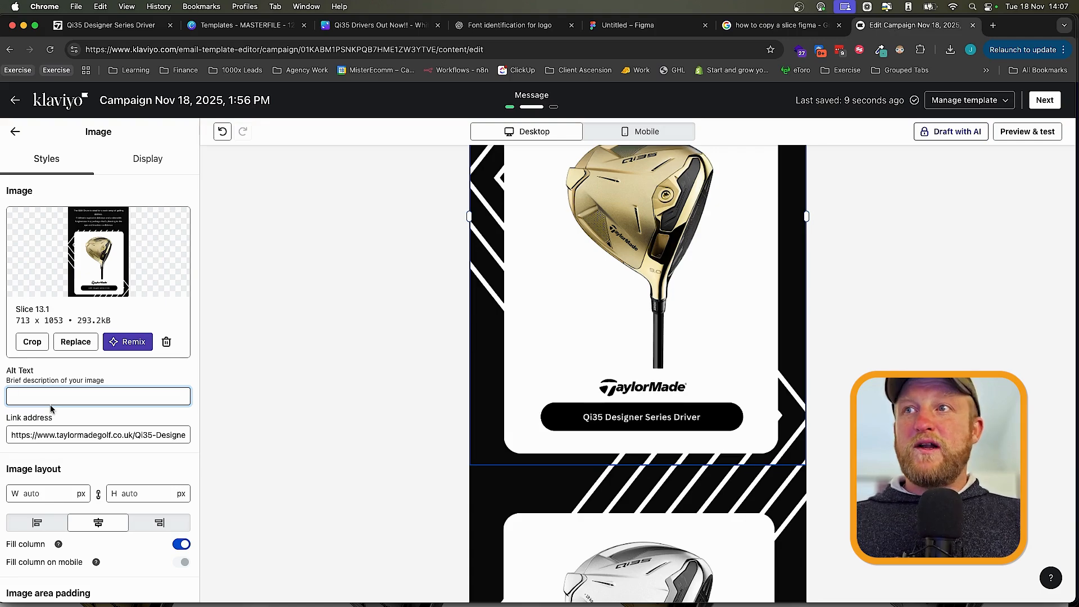
key("super+v")
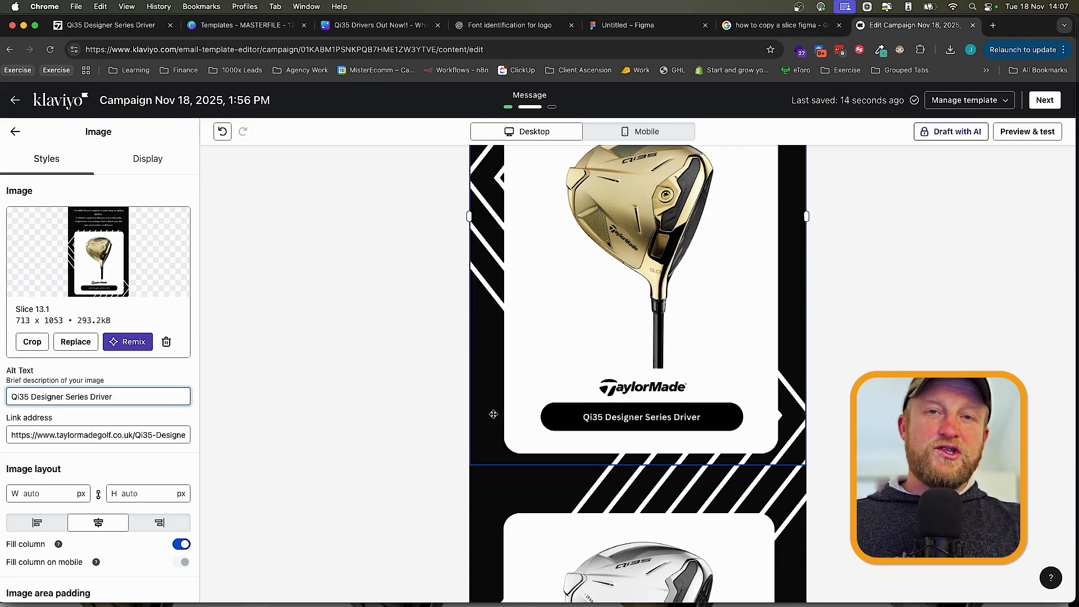
scroll(493, 414, "down", 6)
scroll(578, 346, "down", 15)
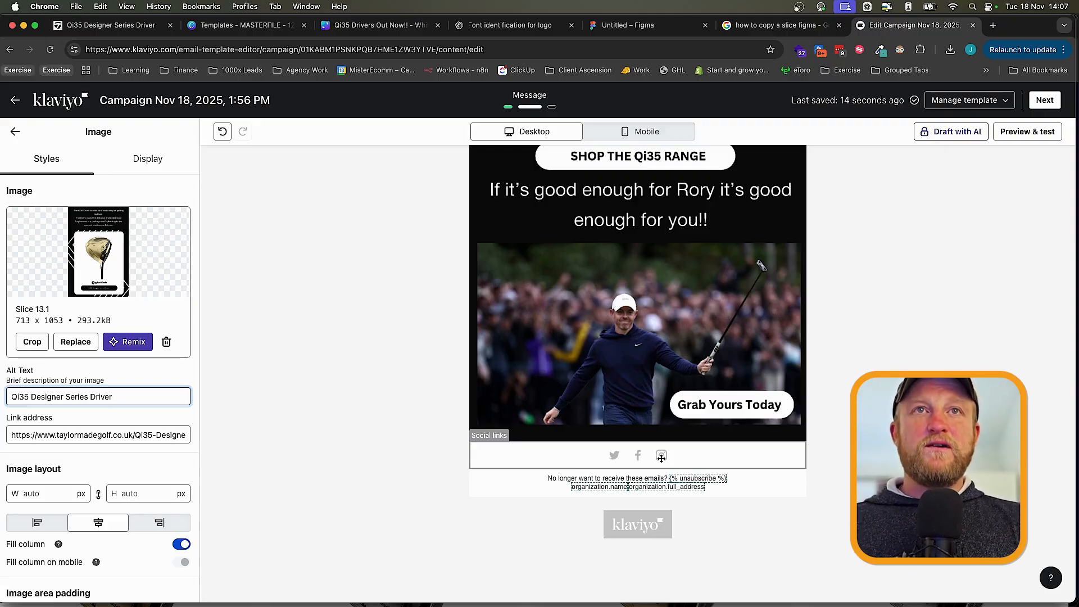
scroll(661, 458, "up", 3)
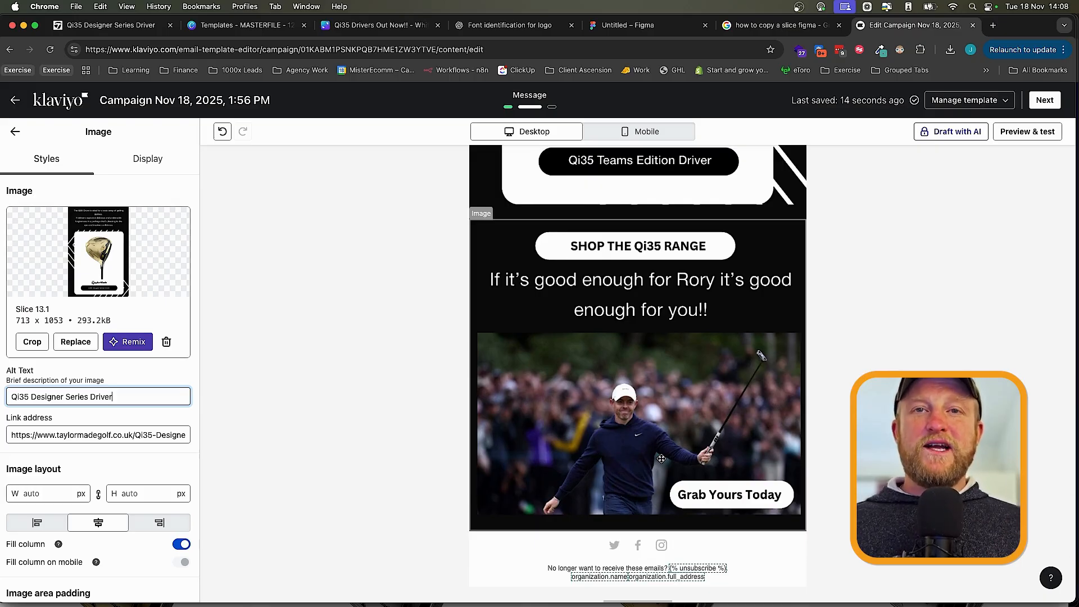